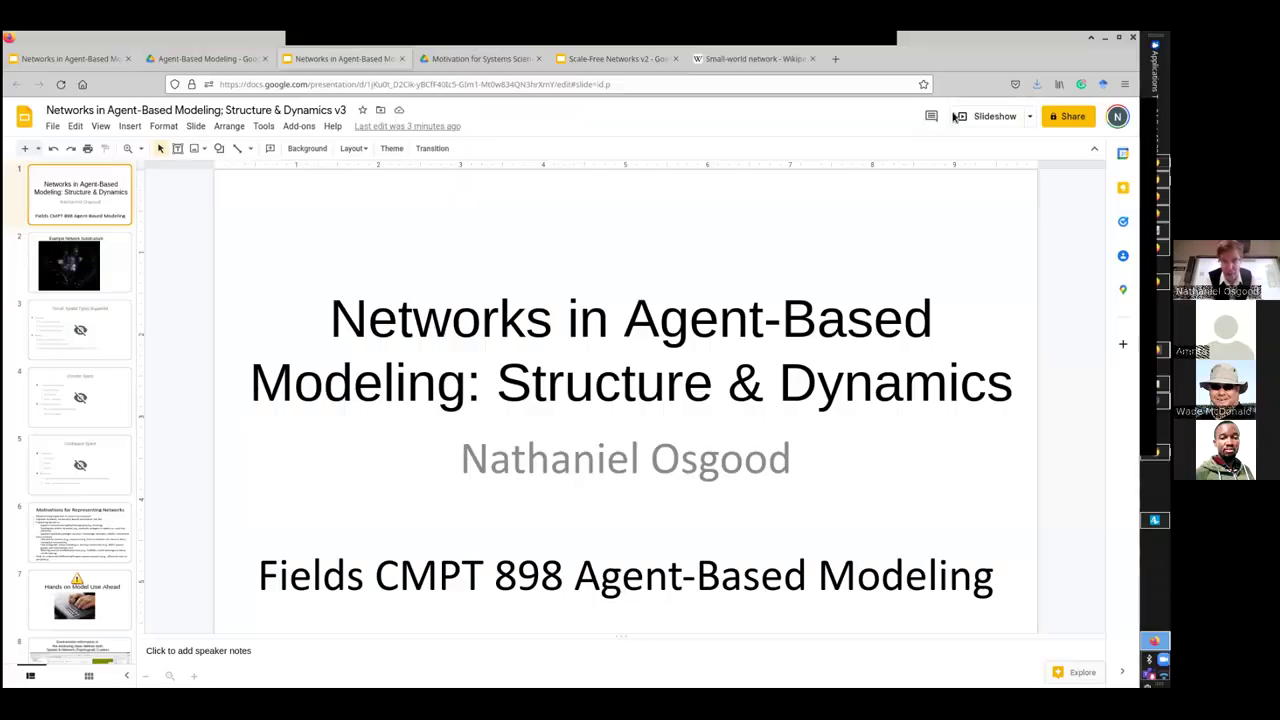
Step: Present the network structure and dynamics slides full screen and advance to the "Hands on Model Use Ahead" slide
left_click(985, 117)
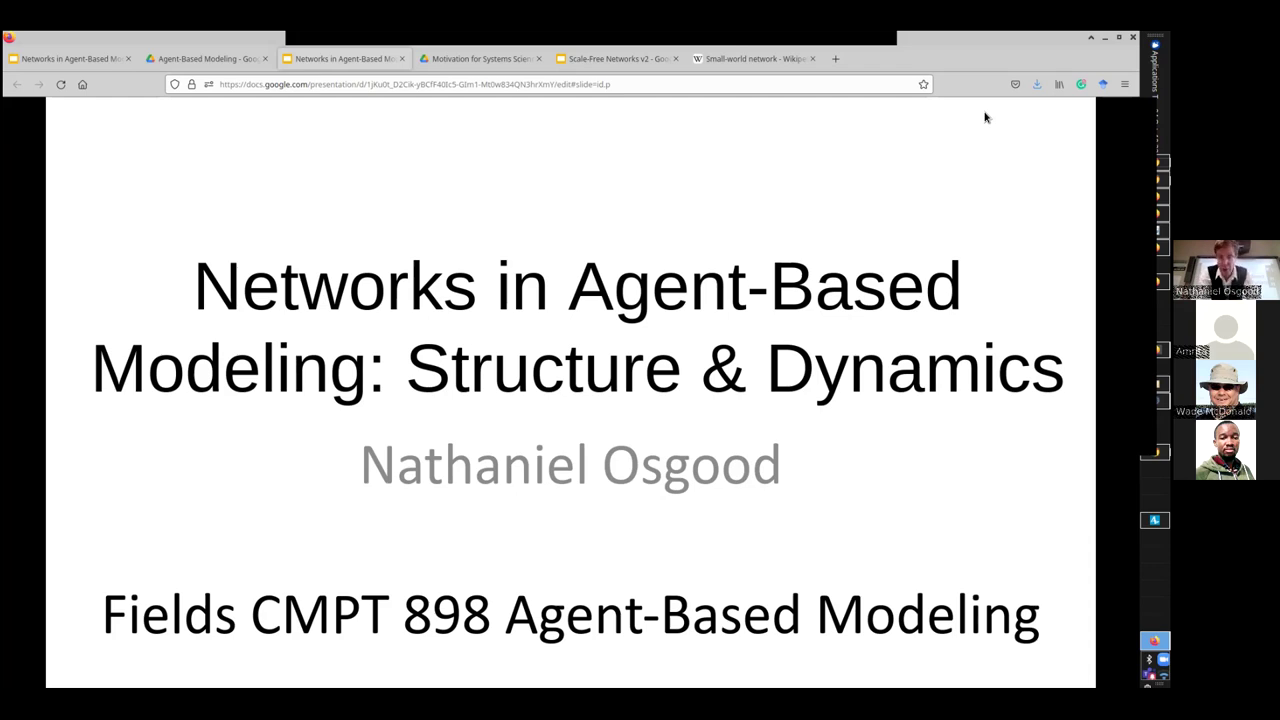
key("Right")
key("Right")
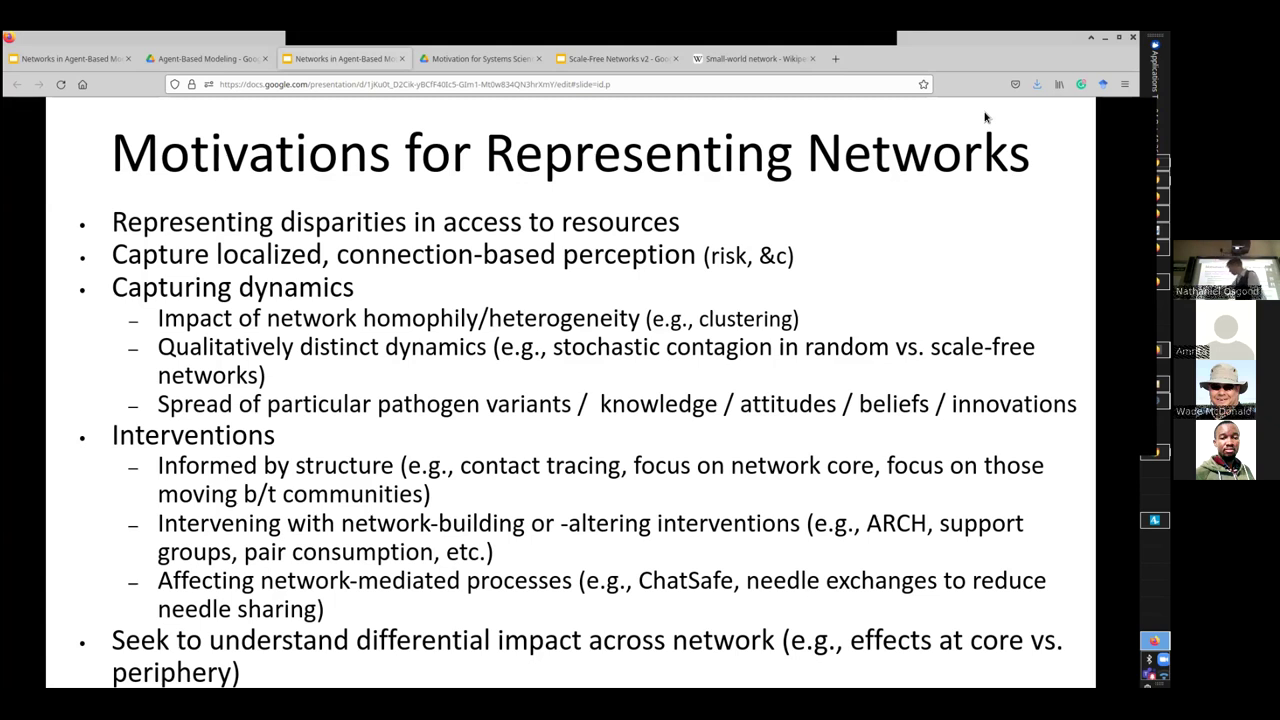
key("Right")
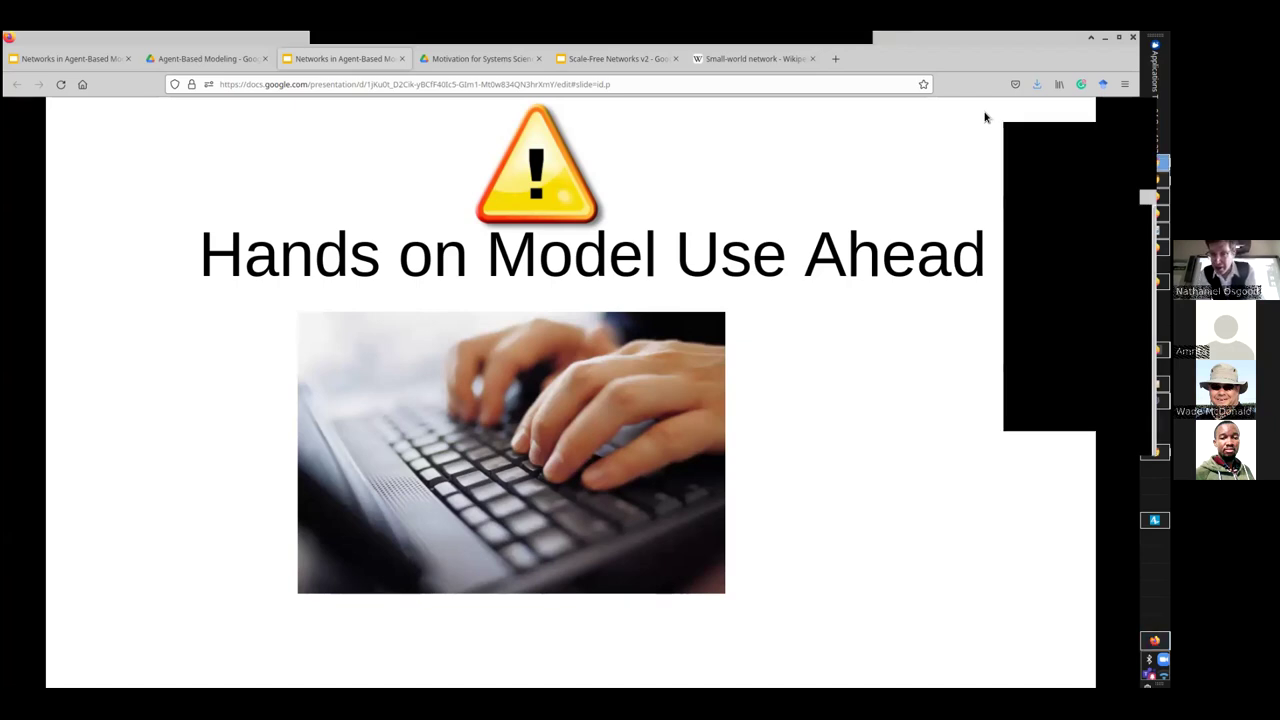
Step: Switch to the Fields Institute course page and look through its lecture slides and the list of AnyLogic model files
key("alt+Tab")
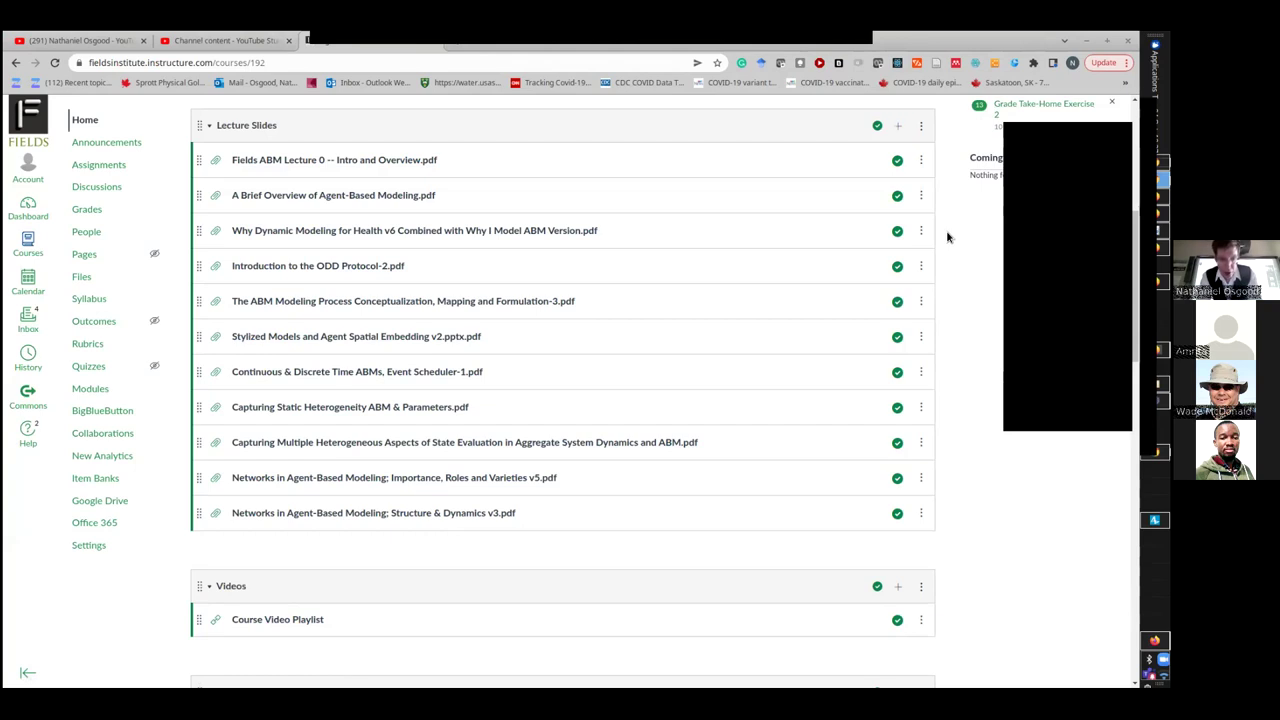
scroll(951, 234, "up", 5)
scroll(949, 236, "down", 10)
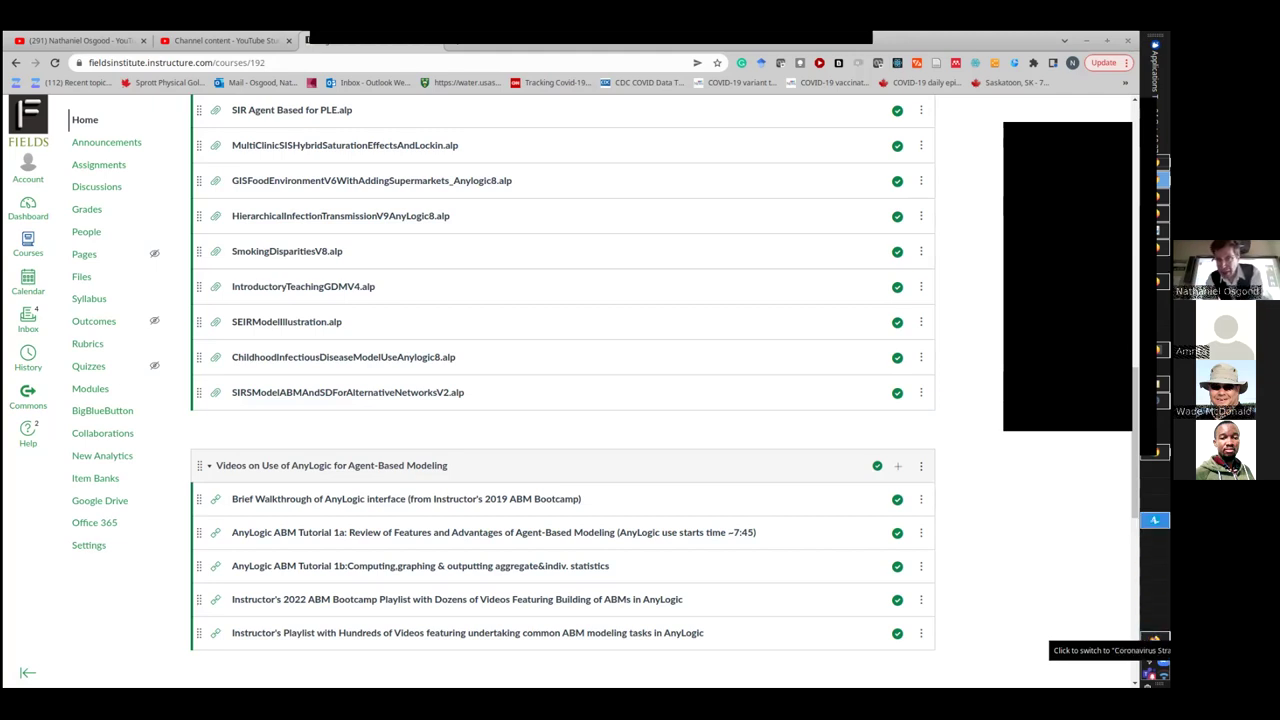
Step: Switch to AnyLogic, open Main of SIRSModelABMAndSDForAlternativeNetworksV2, and enlarge its canvas to view the charts and the stock-and-flow diagram
left_click(1156, 638)
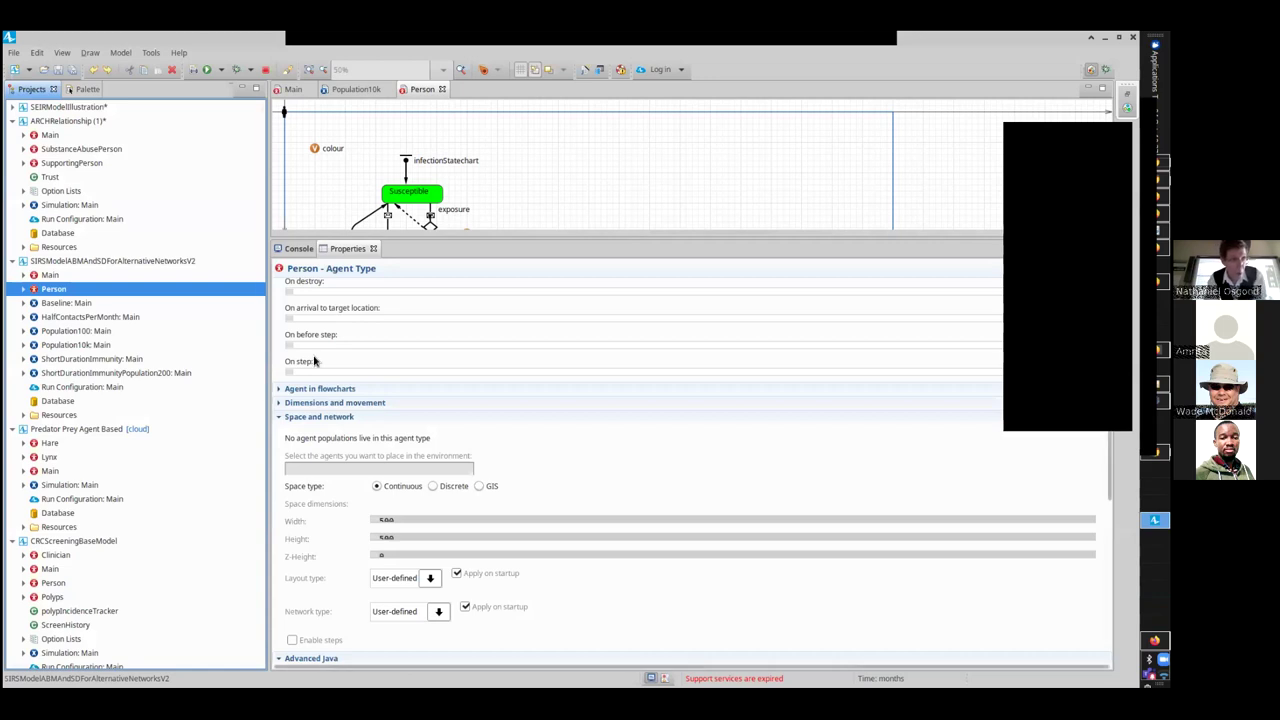
left_click(48, 261)
double_click(45, 277)
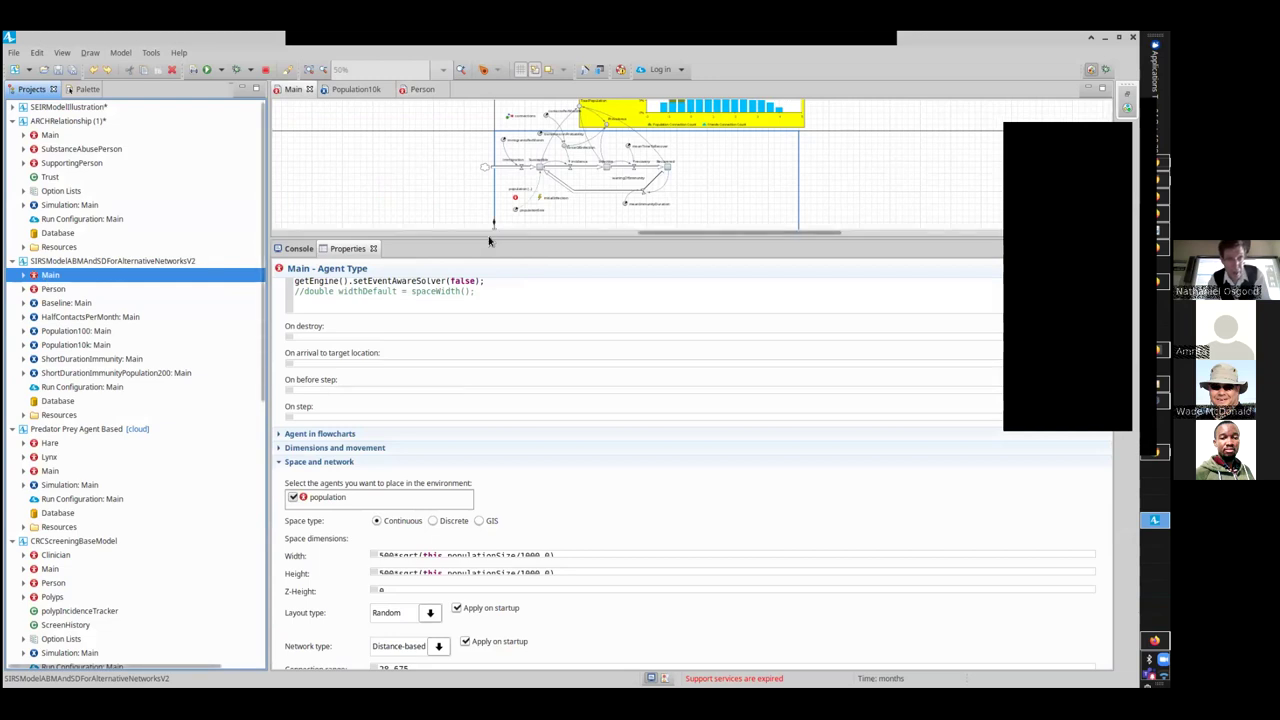
left_click_drag(489, 244, 489, 537)
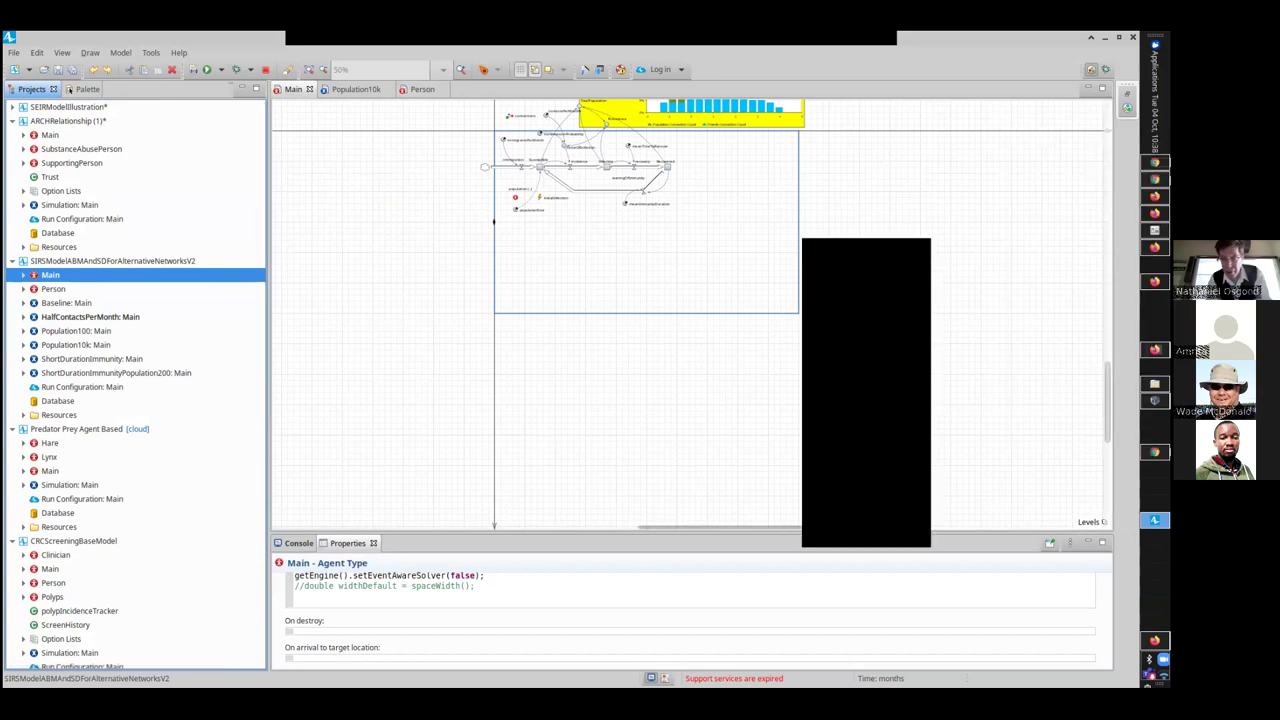
scroll(778, 305, "up", 3)
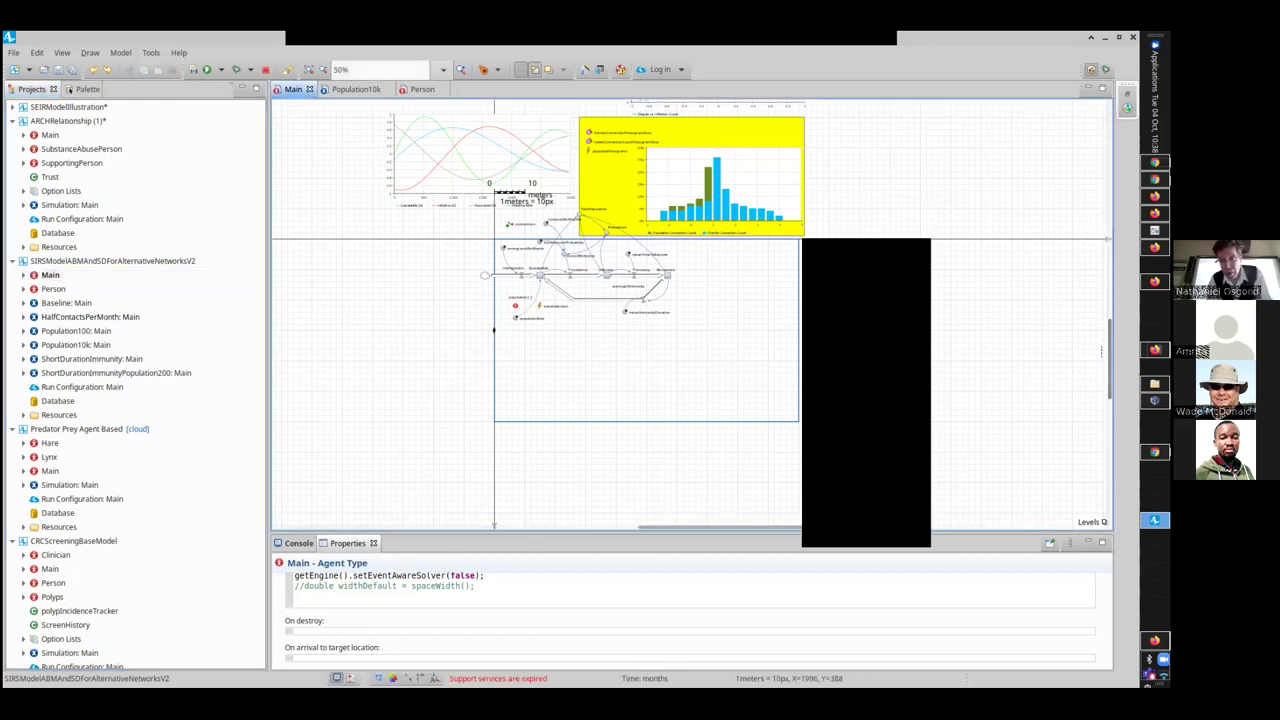
scroll(690, 310, "up", 1)
scroll(691, 320, "up", 2)
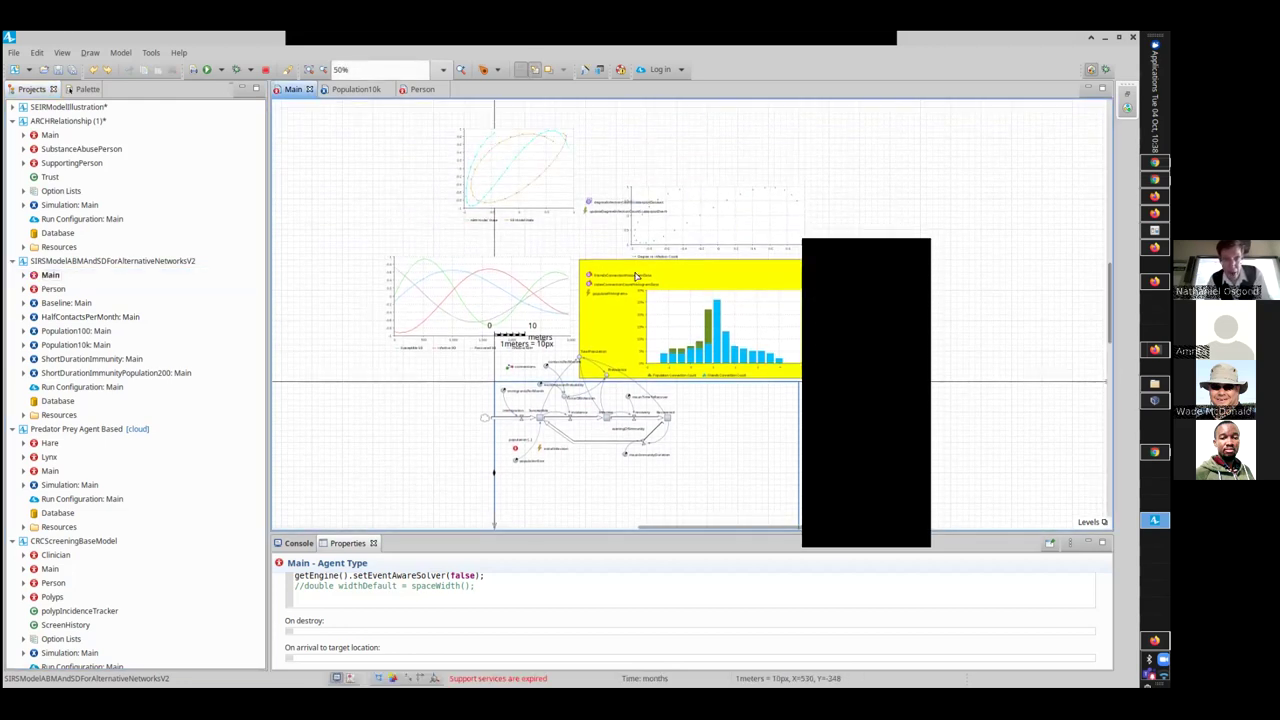
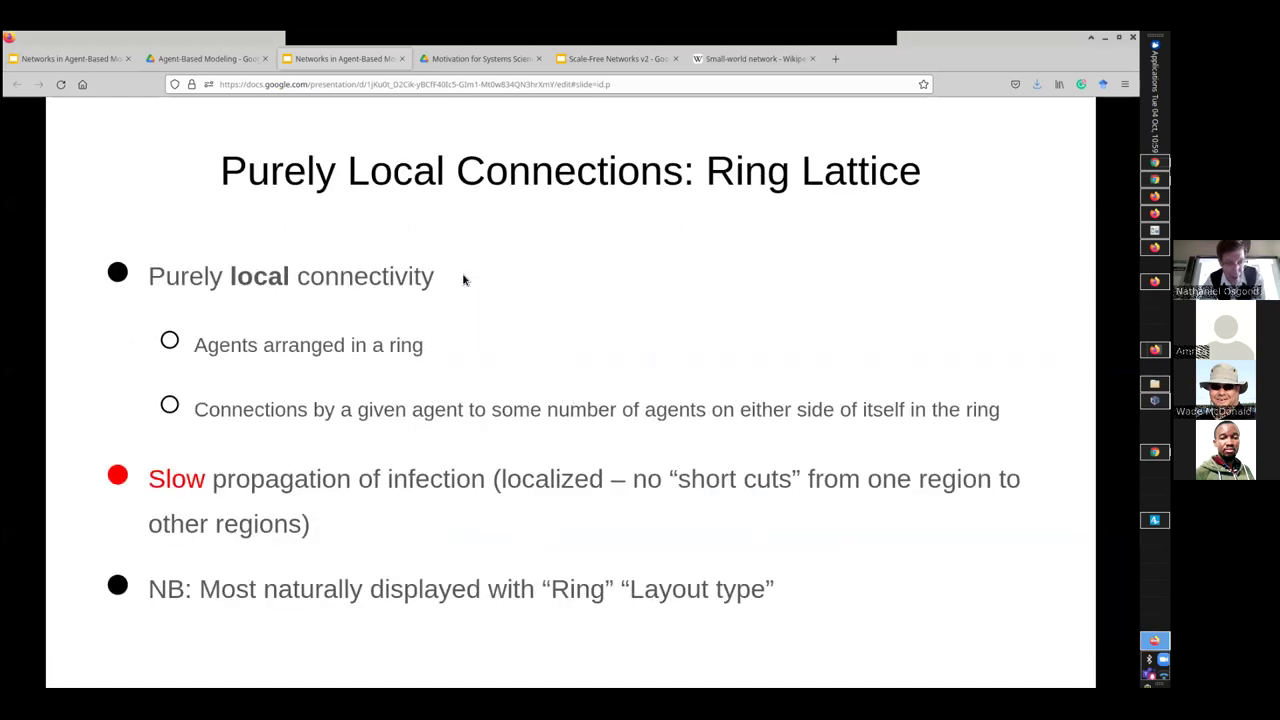
Step: Compare the "Purely Local Connections: Ring Lattice" slide with the earlier "Layout Types" slide
key("Left")
key("Left")
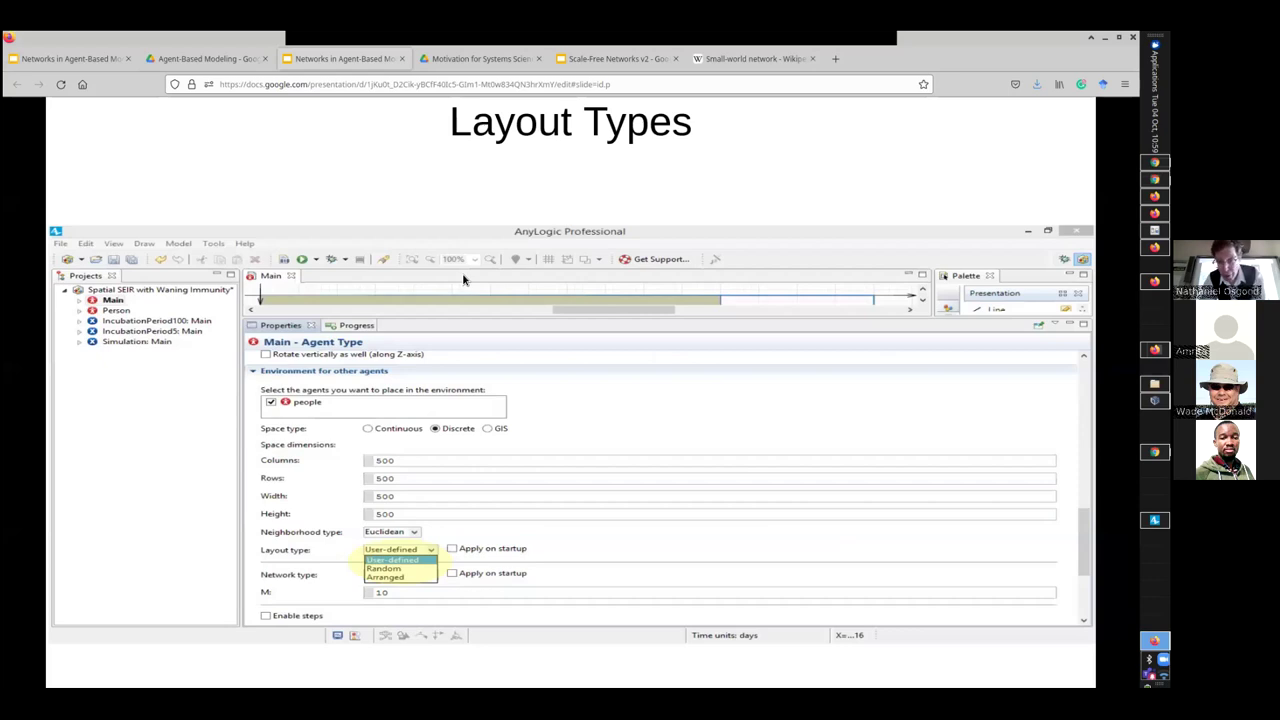
key("Right")
key("Right")
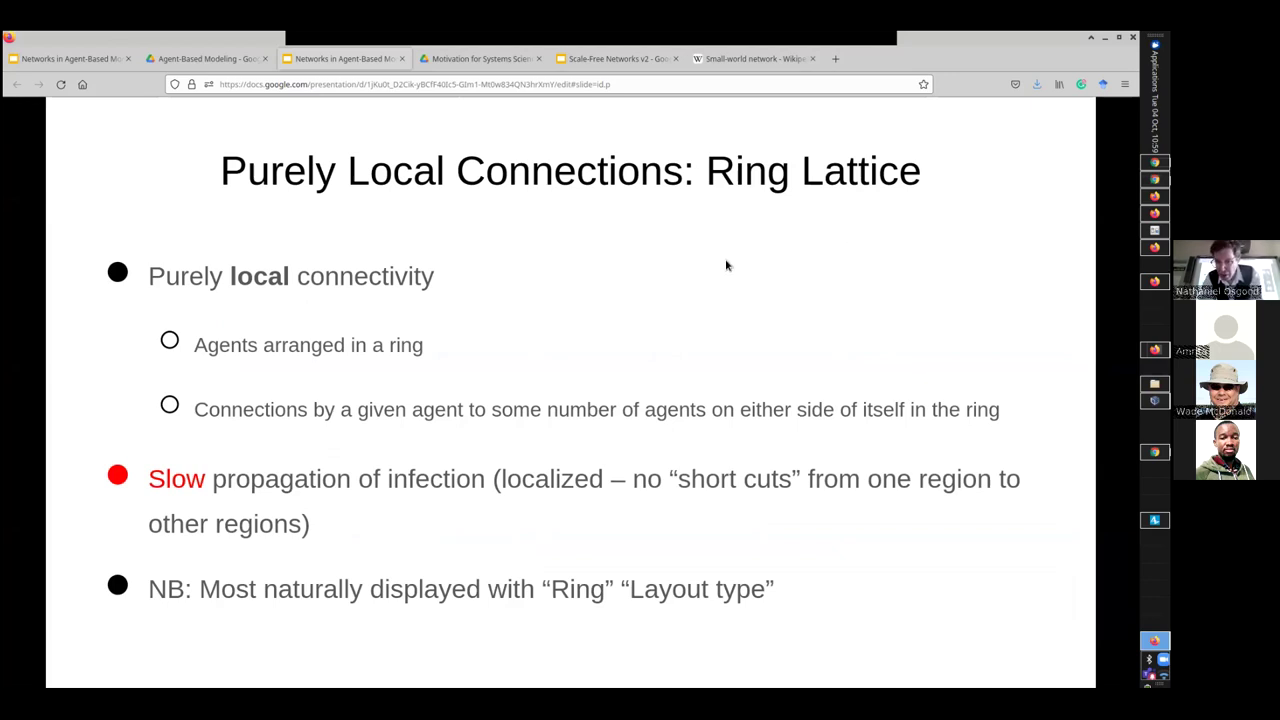
key("Left")
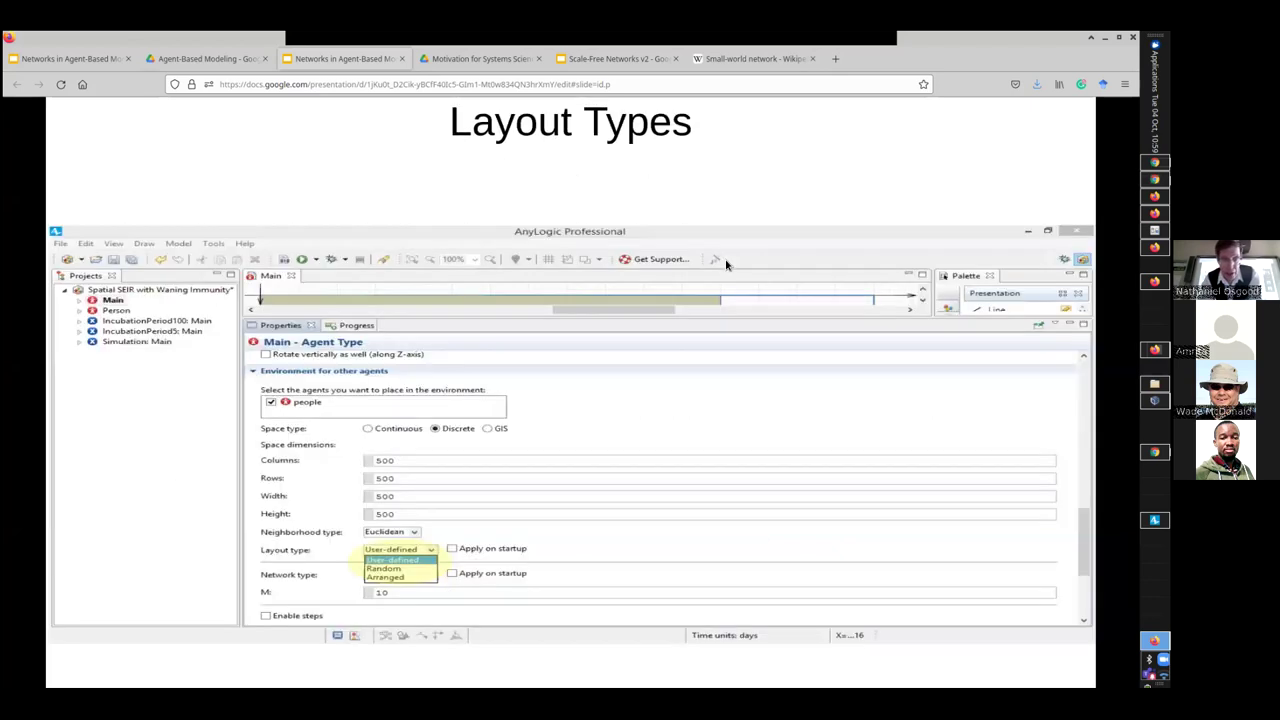
key("Right")
key("Left")
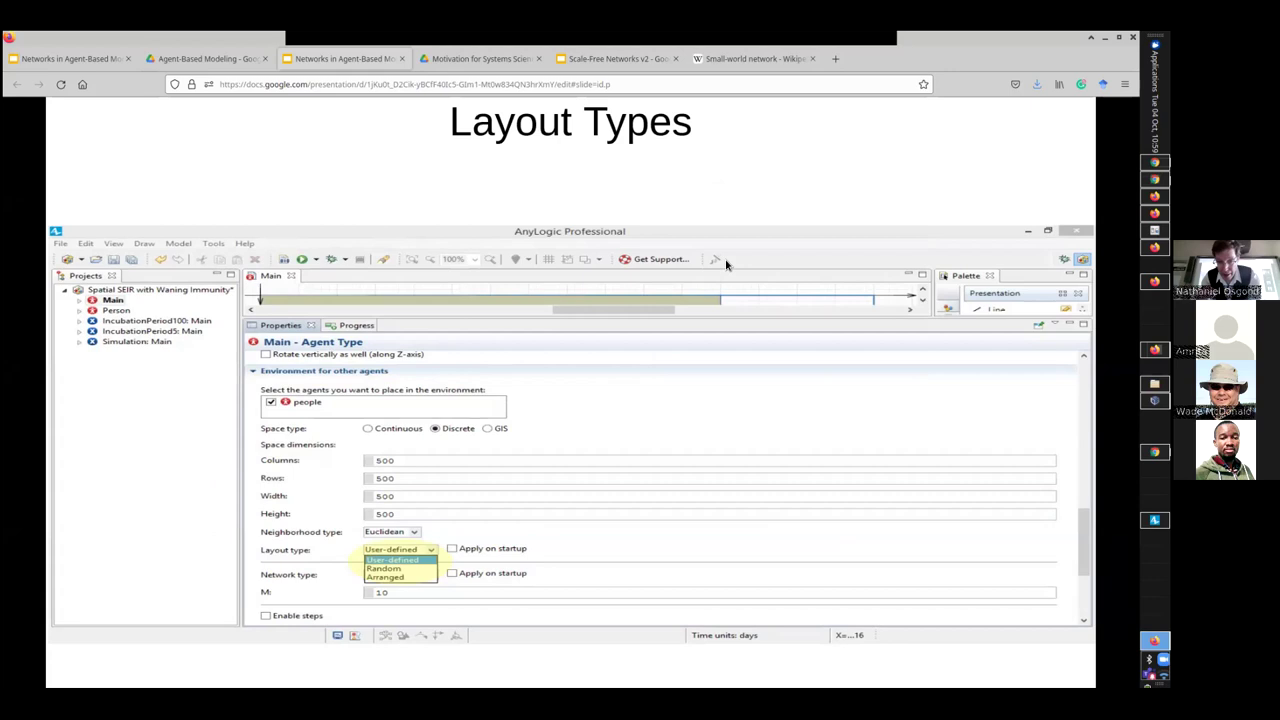
Step: Switch back to AnyLogic and set Main's network type to Ring lattice
key("alt+Tab")
key("alt+shift+Tab")
key("alt+Tab")
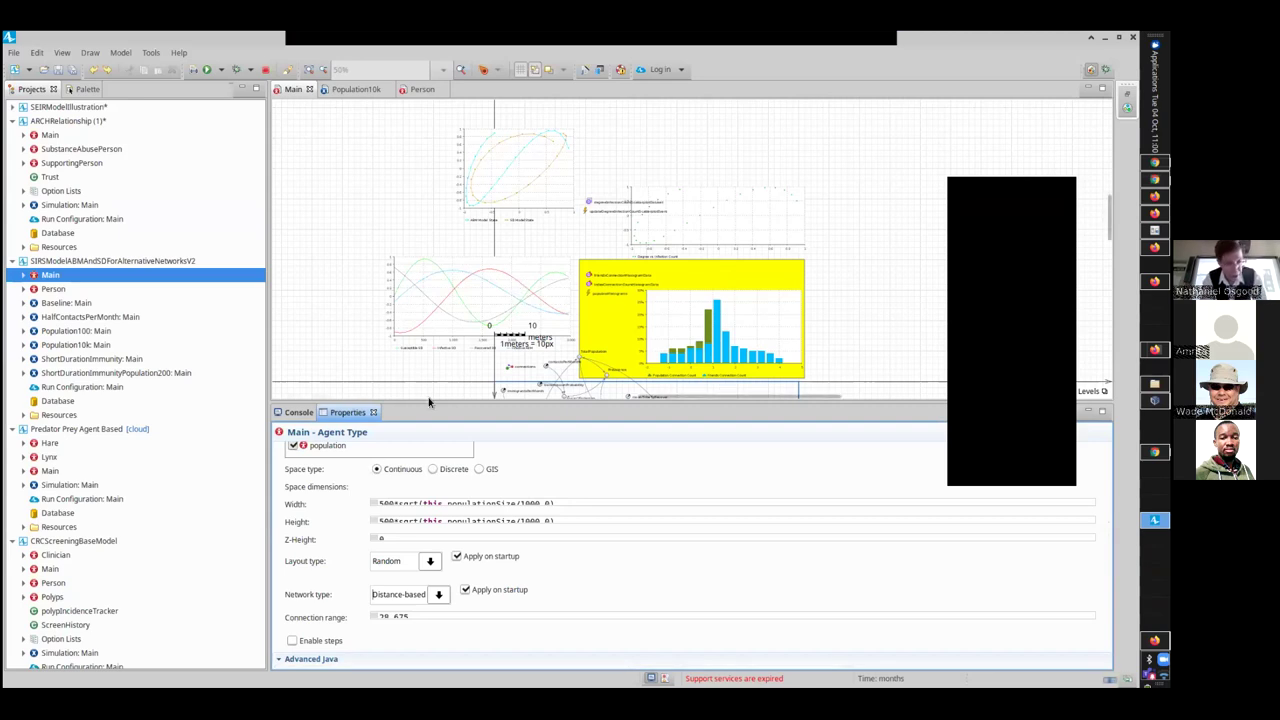
left_click(440, 597)
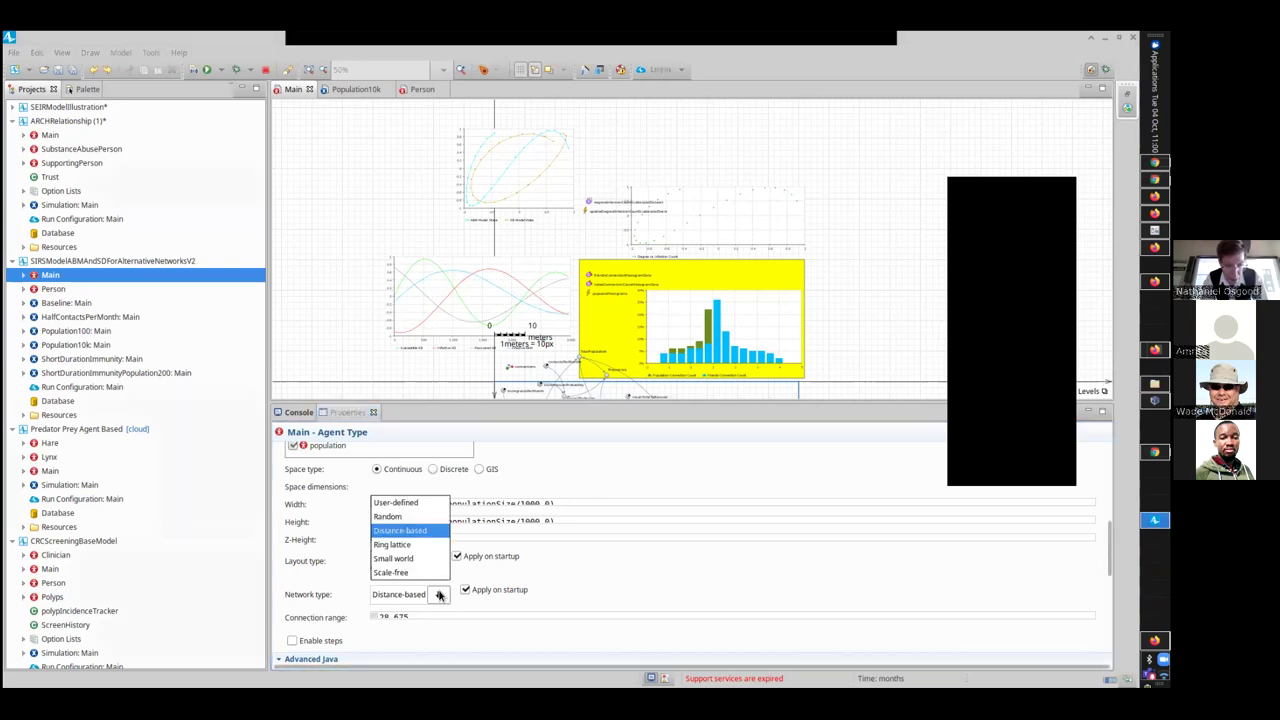
left_click(410, 546)
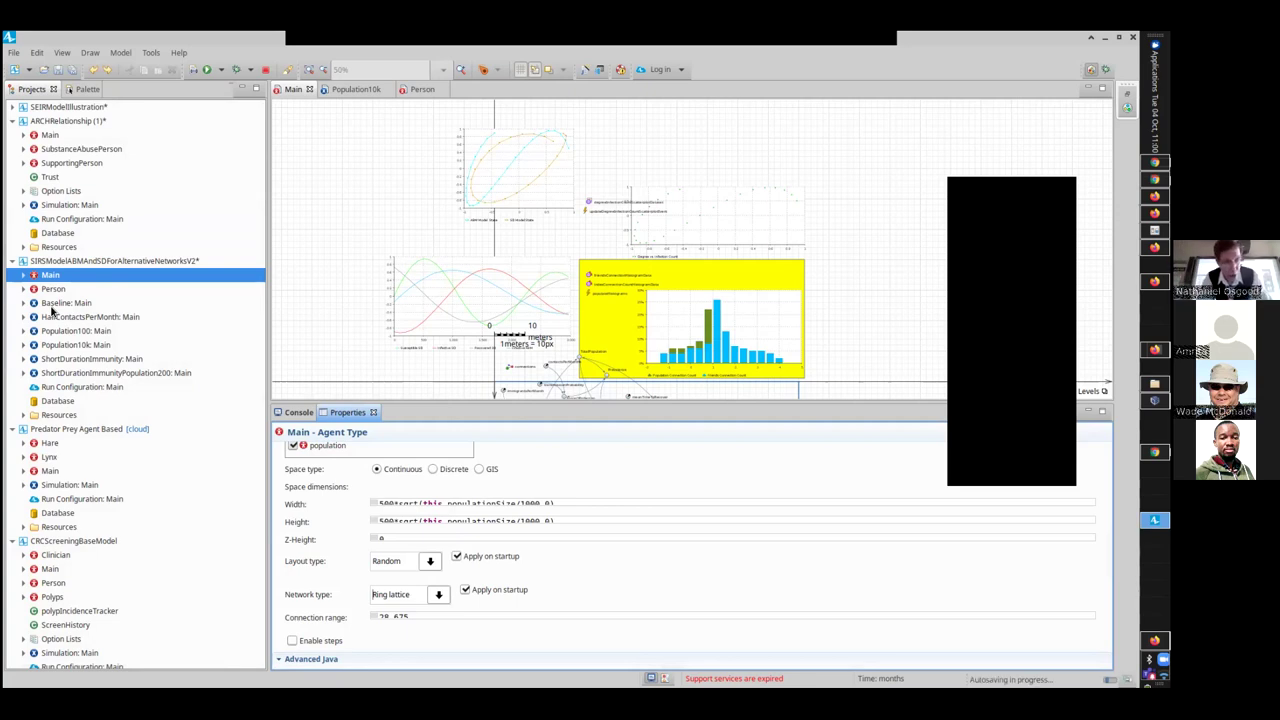
Step: Run the Baseline experiment of the SIRS model and bring its population network into view
right_click(51, 306)
left_click(90, 486)
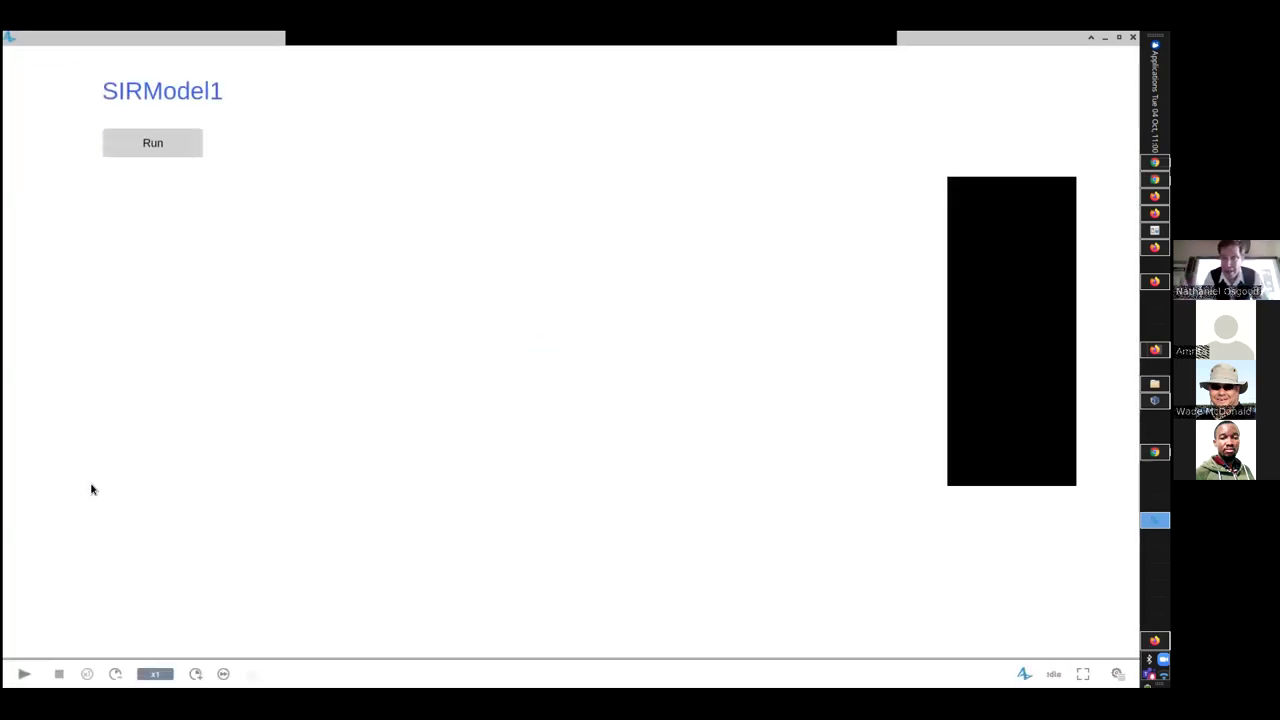
left_click(127, 153)
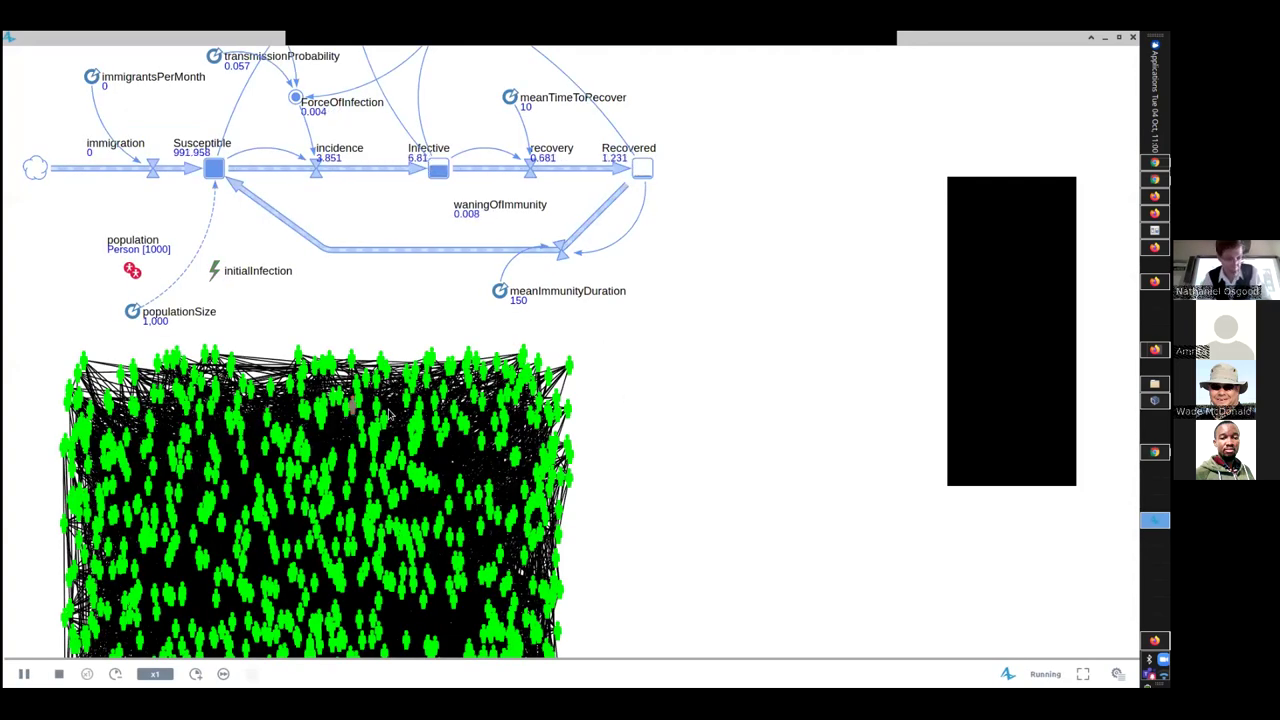
left_click_drag(617, 396, 646, 131)
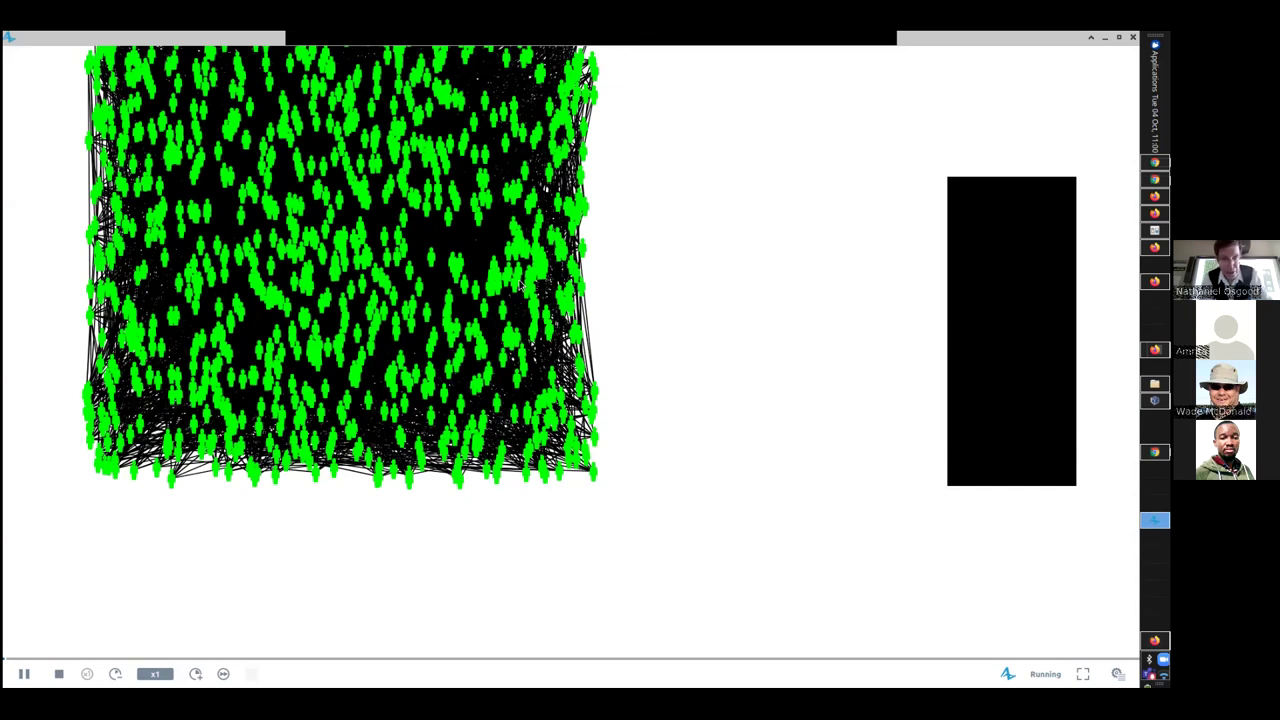
Step: Return to the model editor and run the Population100 experiment to view the network of the smaller population
key("alt+Tab")
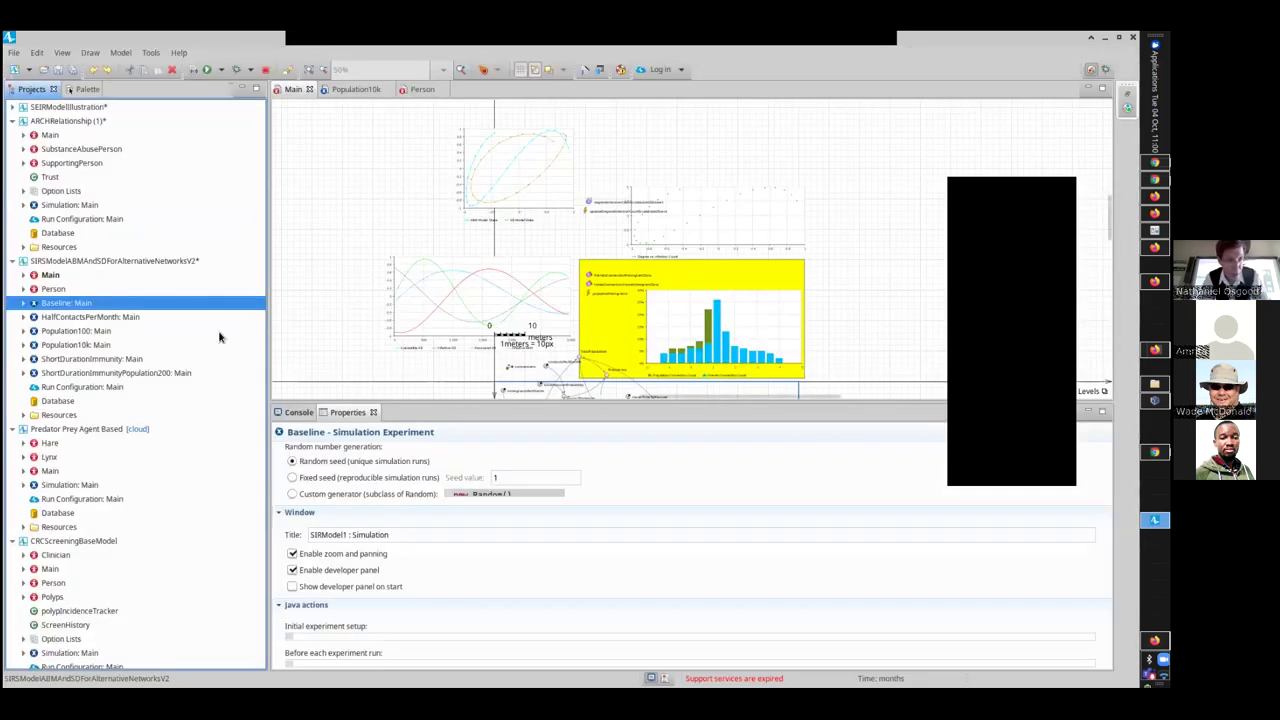
left_click(70, 332)
right_click(70, 334)
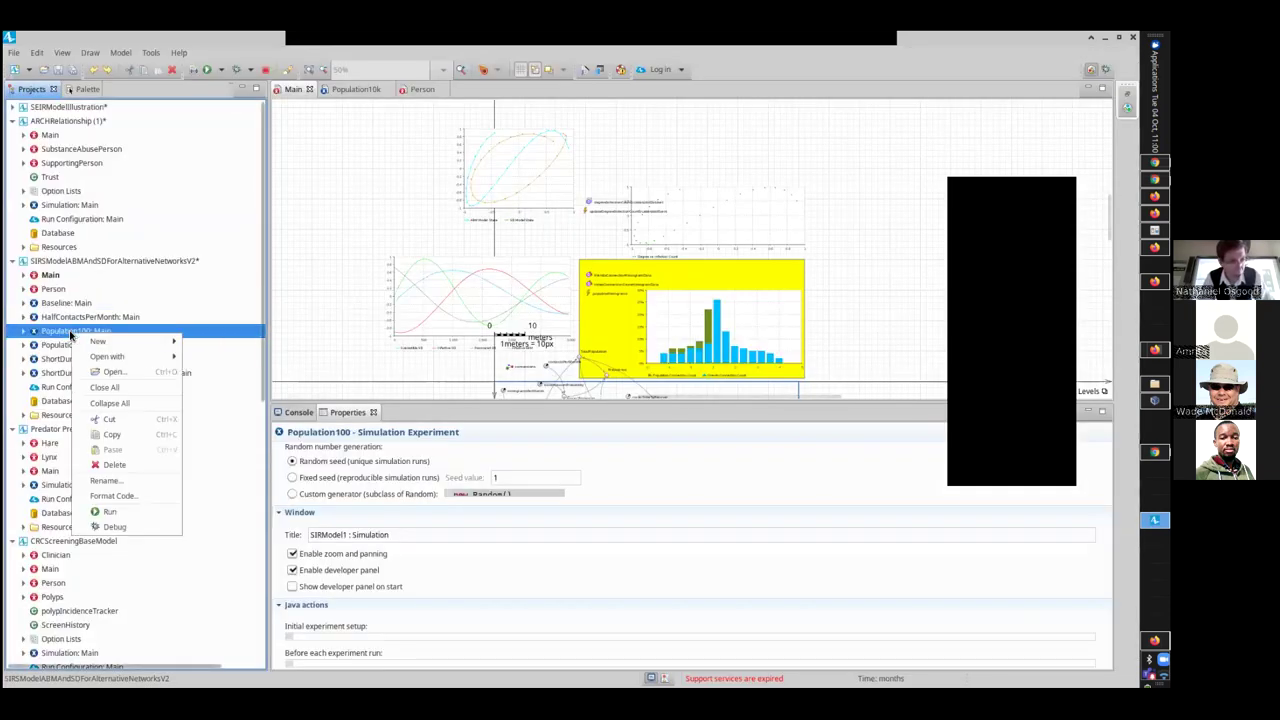
left_click(127, 513)
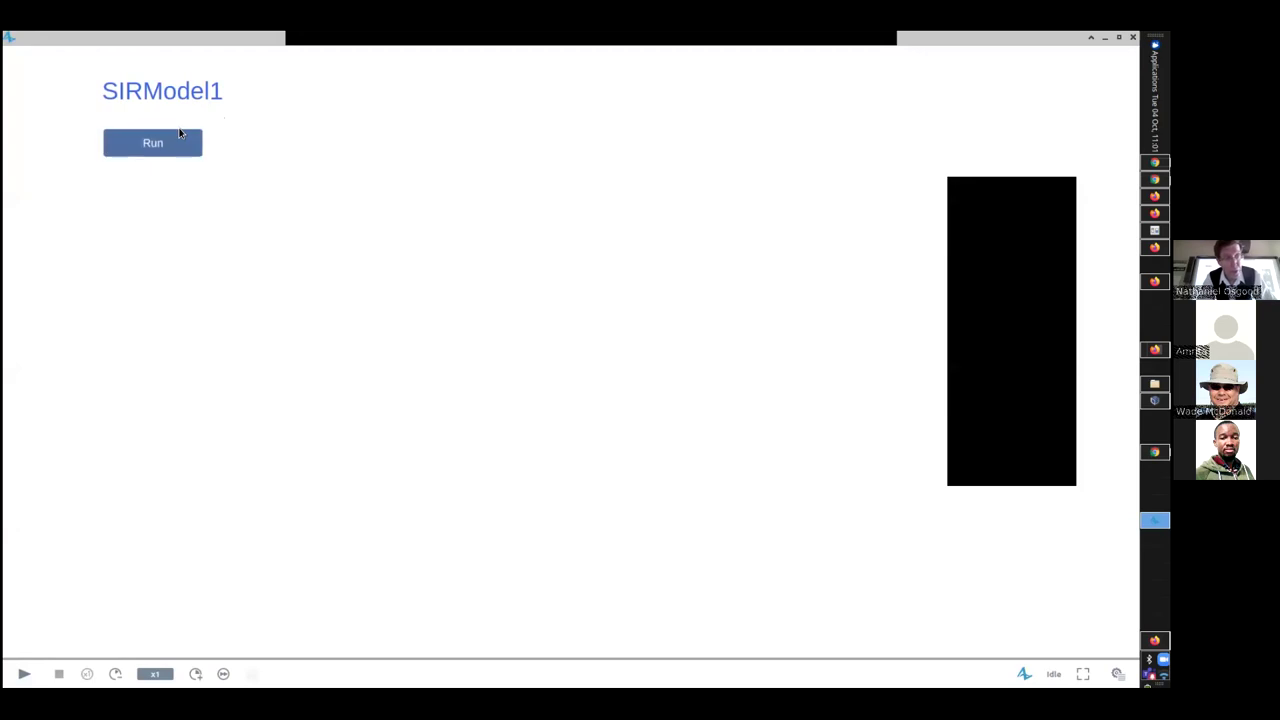
left_click(180, 135)
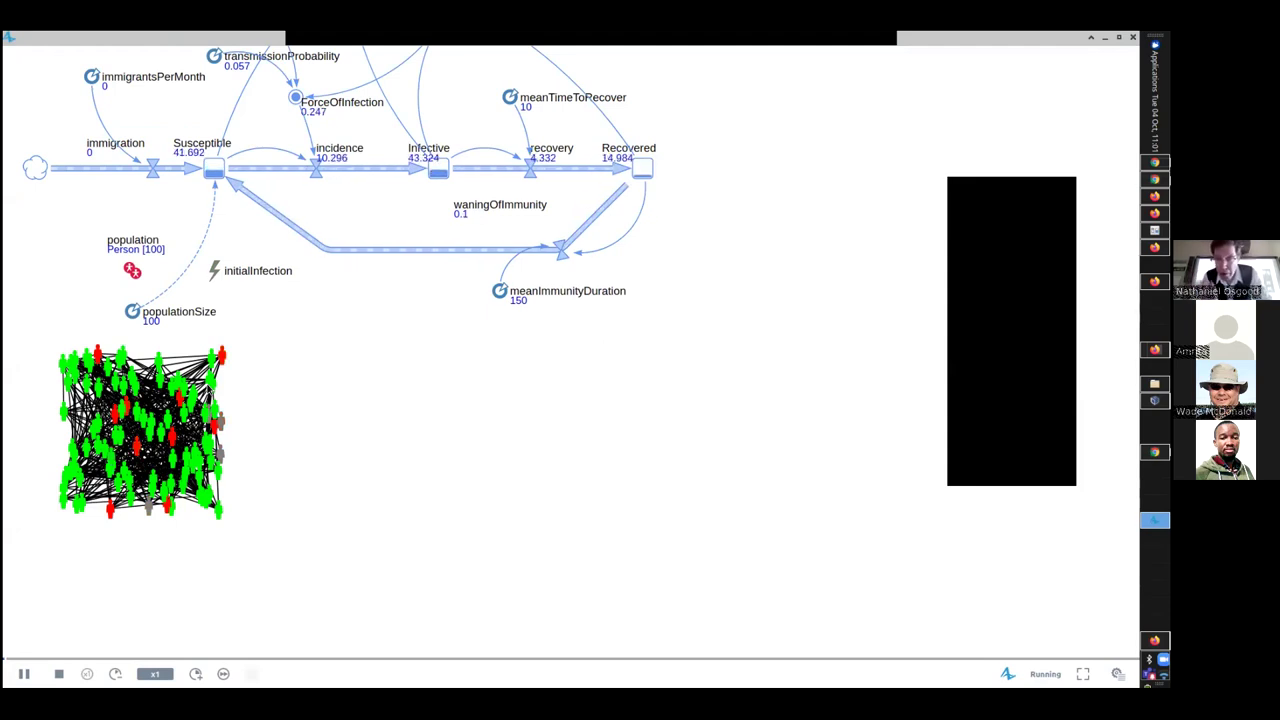
Step: Return to the model editor and set Main's layout type to Ring
key("alt+Tab")
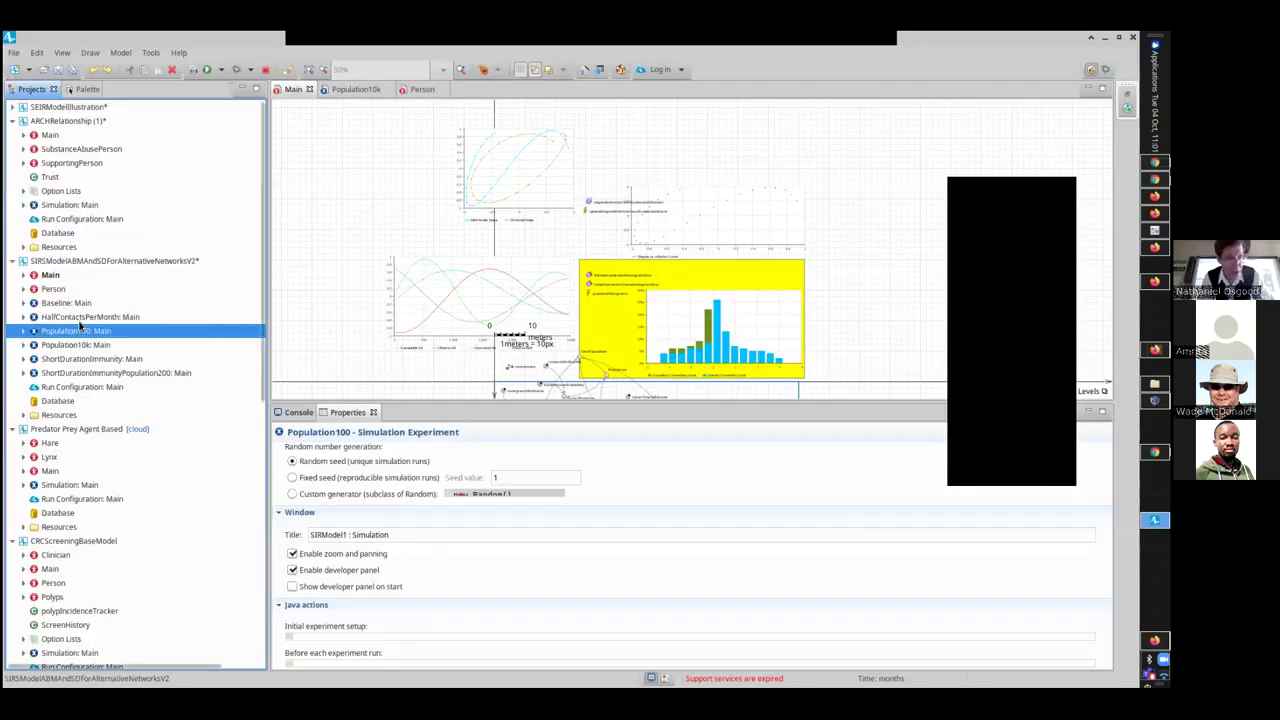
left_click(50, 276)
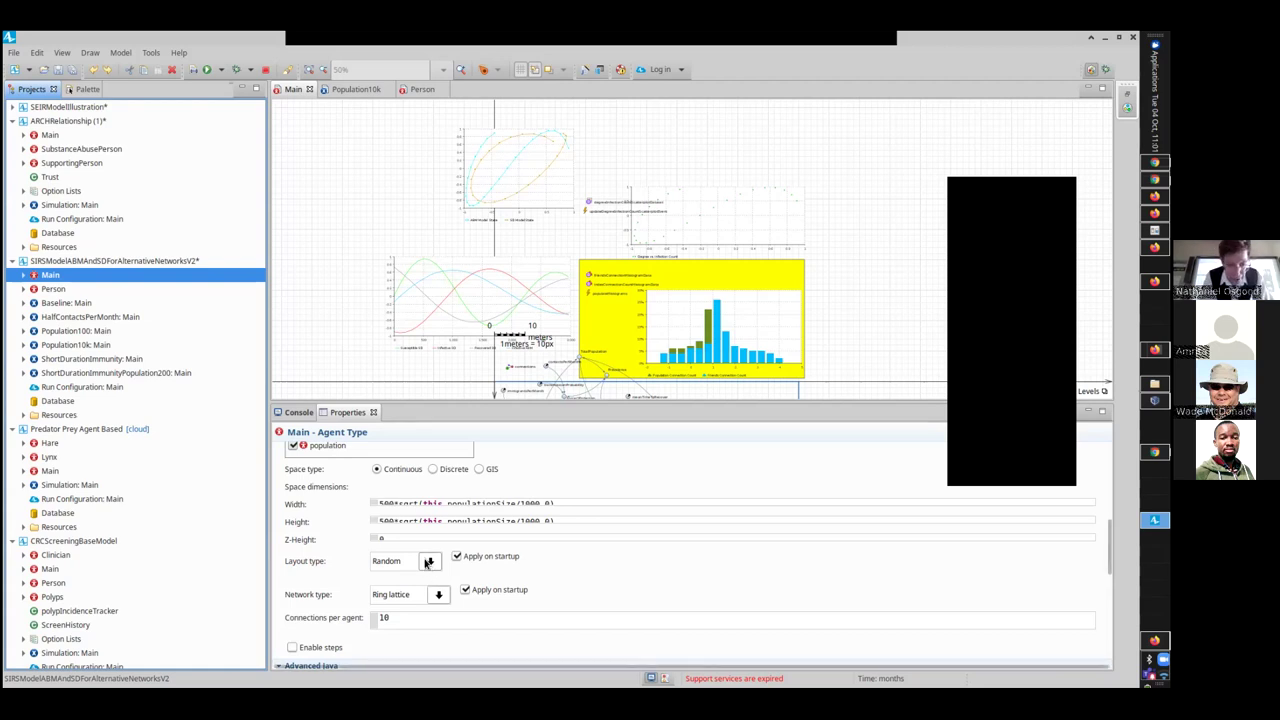
left_click(427, 562)
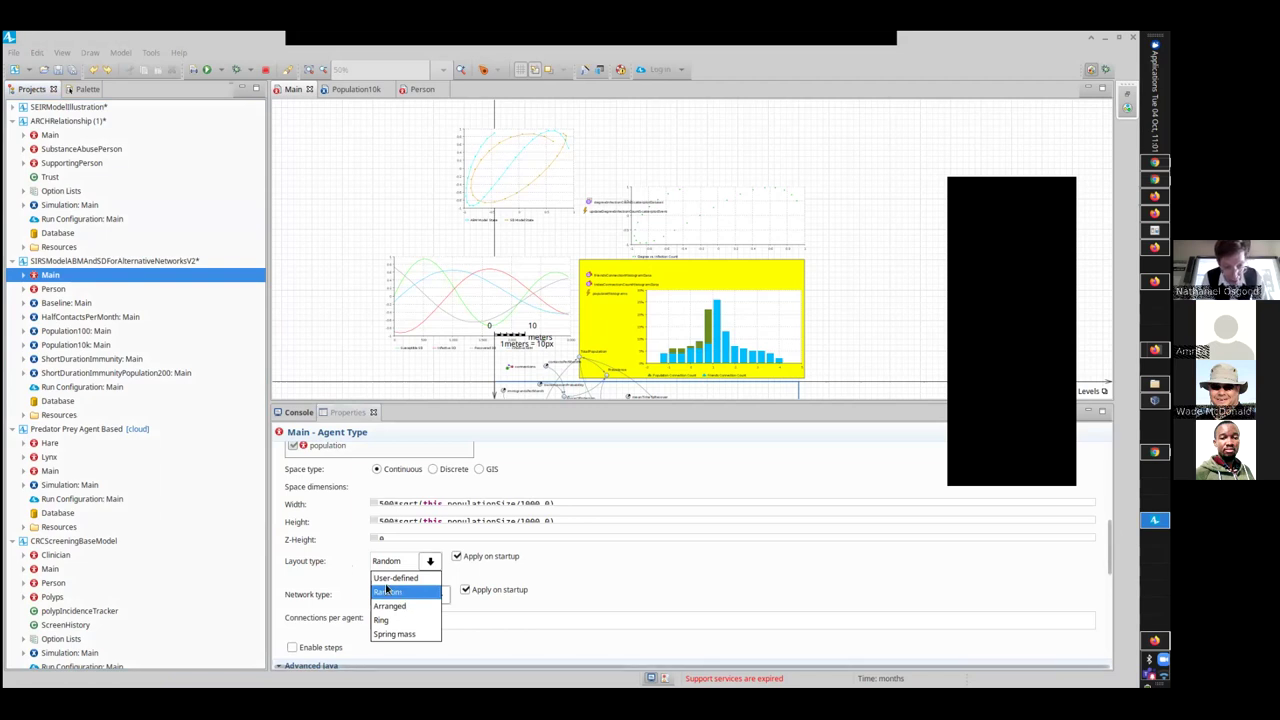
left_click(397, 620)
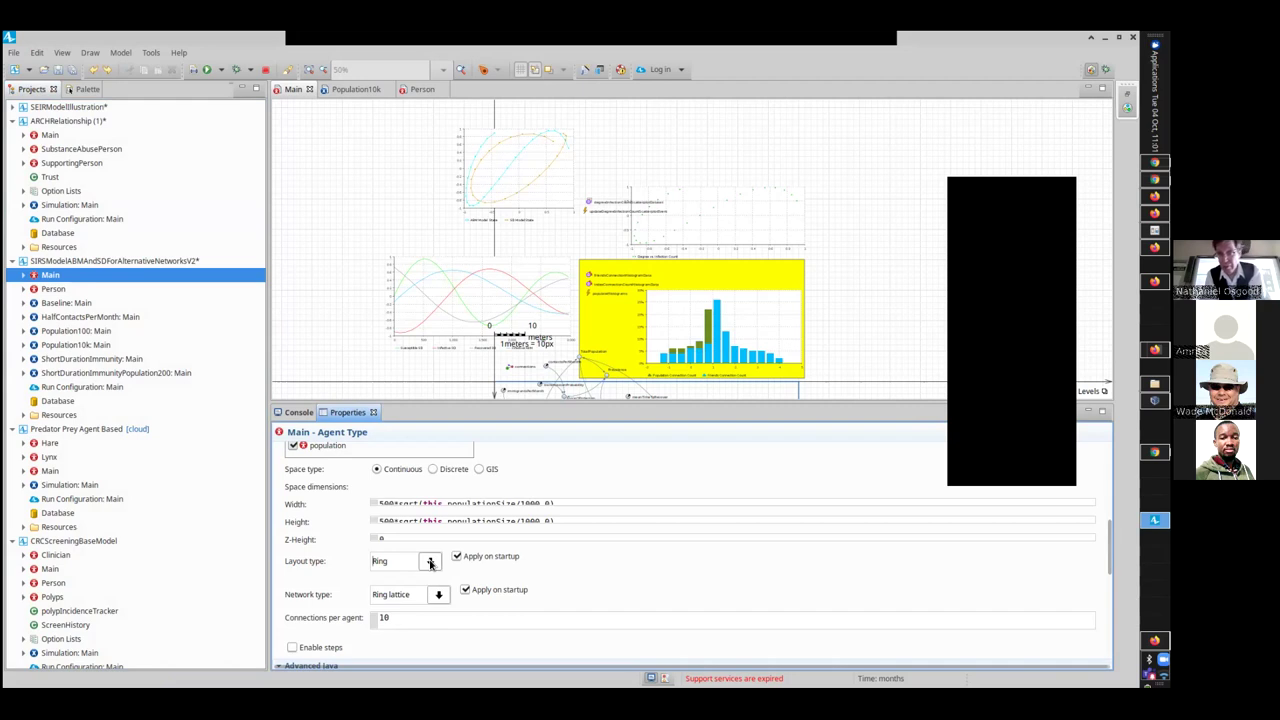
Step: Run the Baseline experiment with the ring layout, pause it to examine the infection's spread around the ring, and return to the editor
right_click(85, 304)
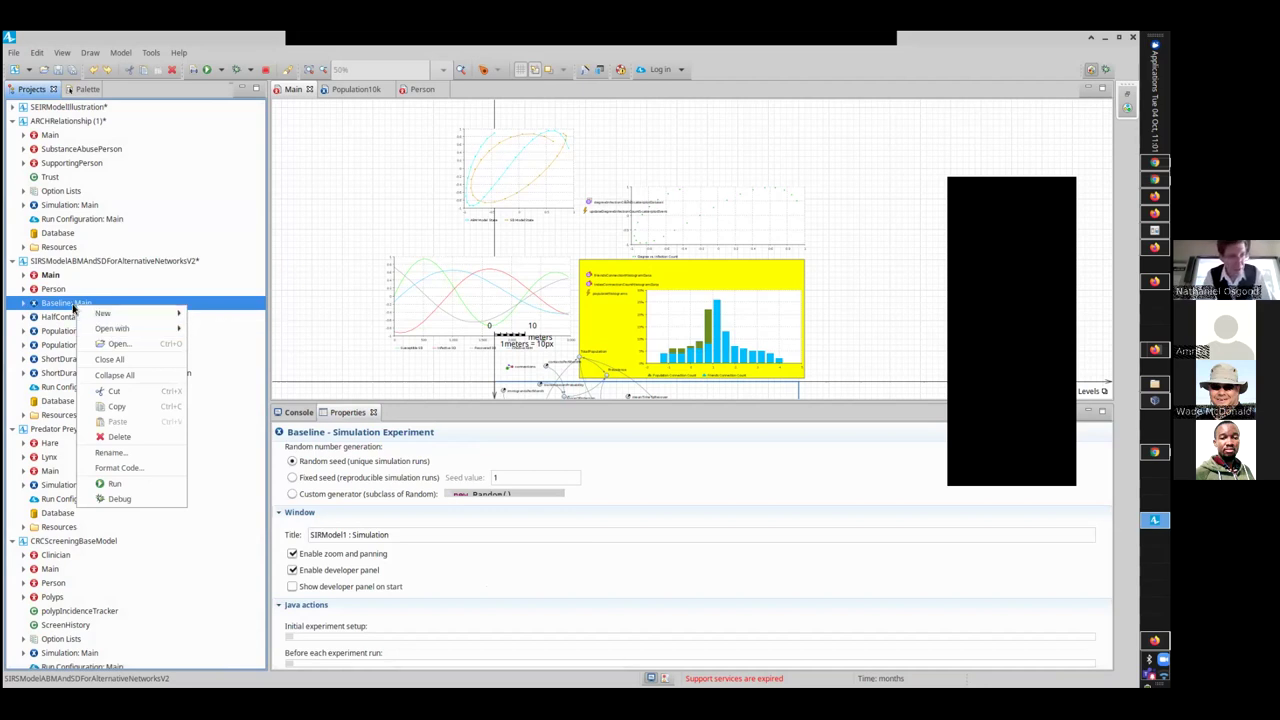
left_click(118, 484)
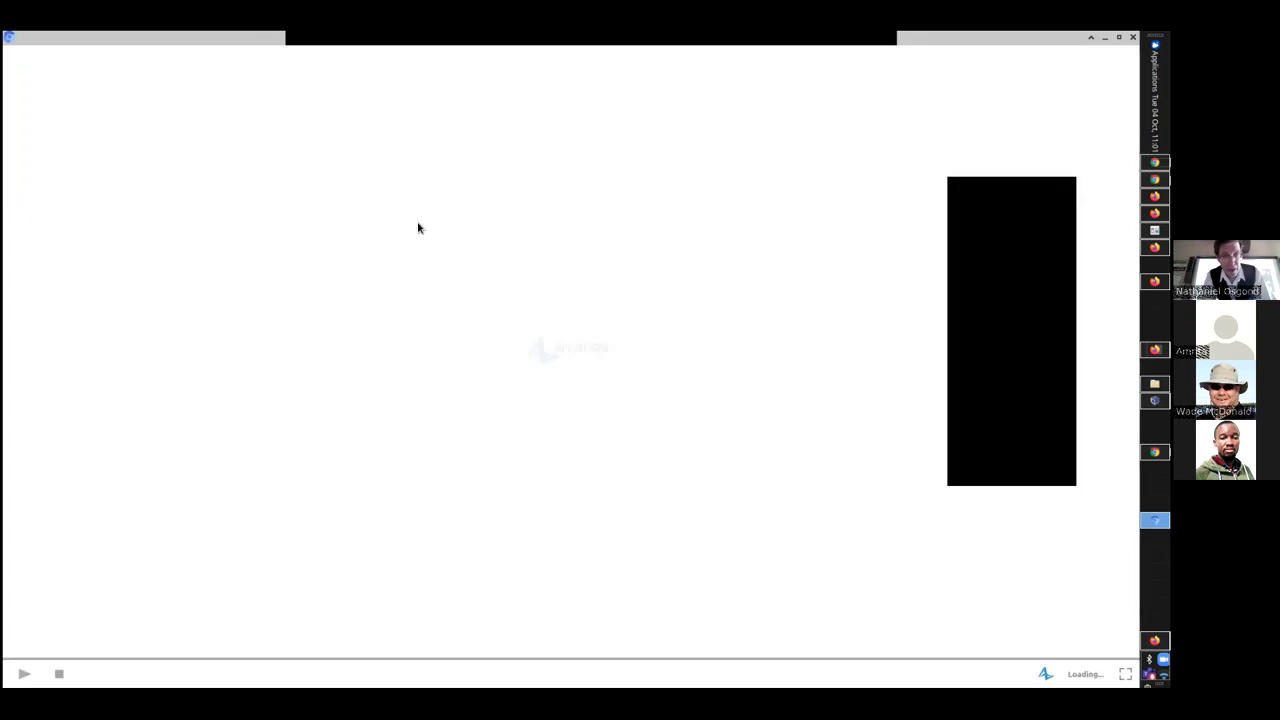
left_click(132, 142)
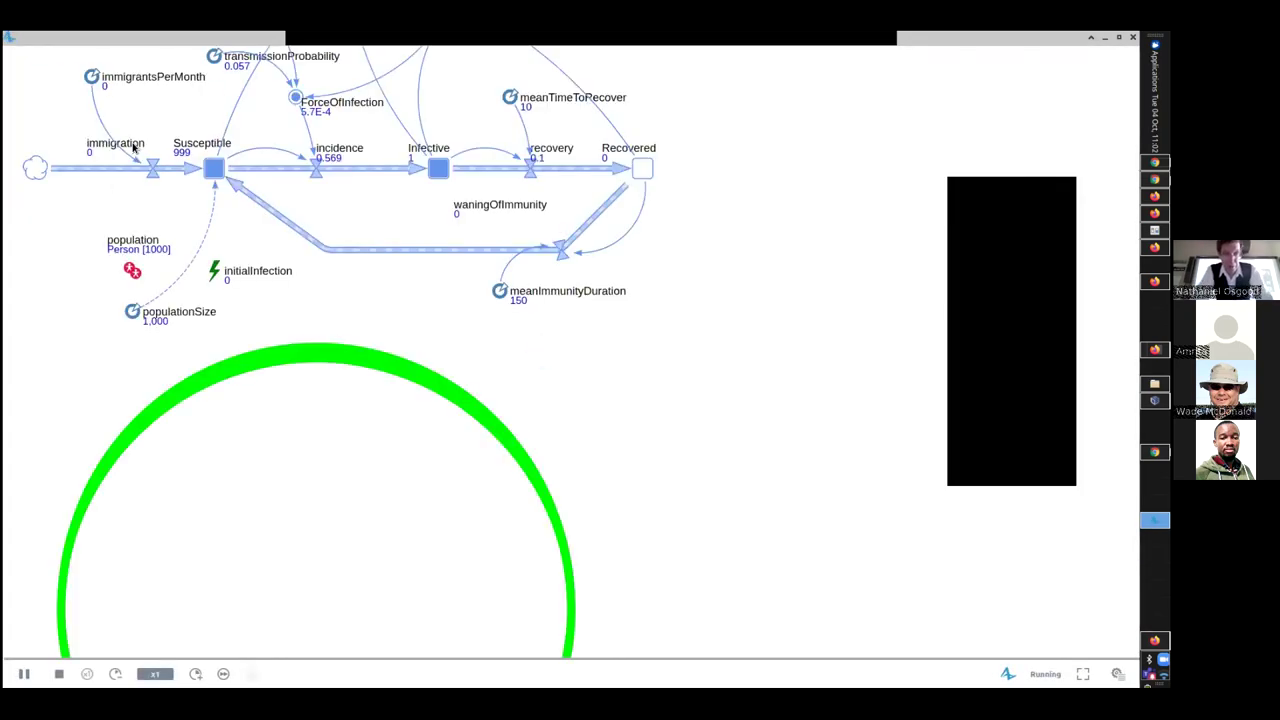
left_click_drag(249, 400, 235, 188)
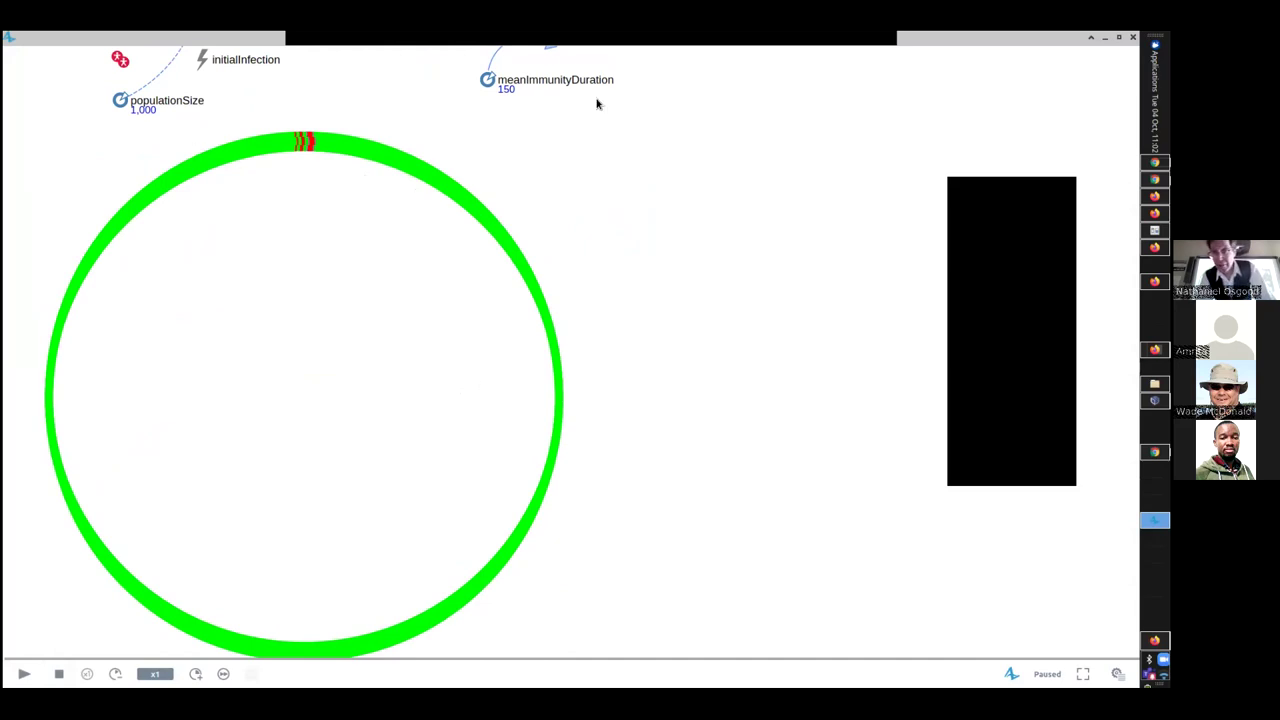
mouse_move(398, 38)
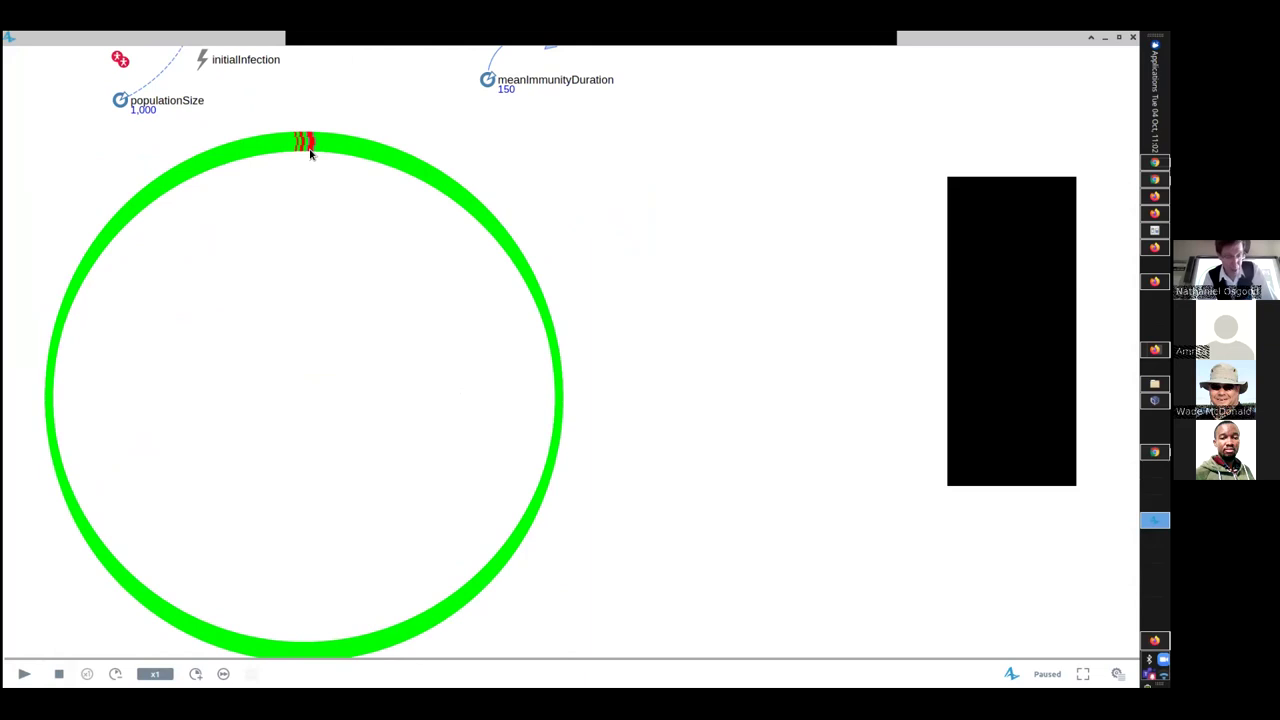
key("alt+Tab")
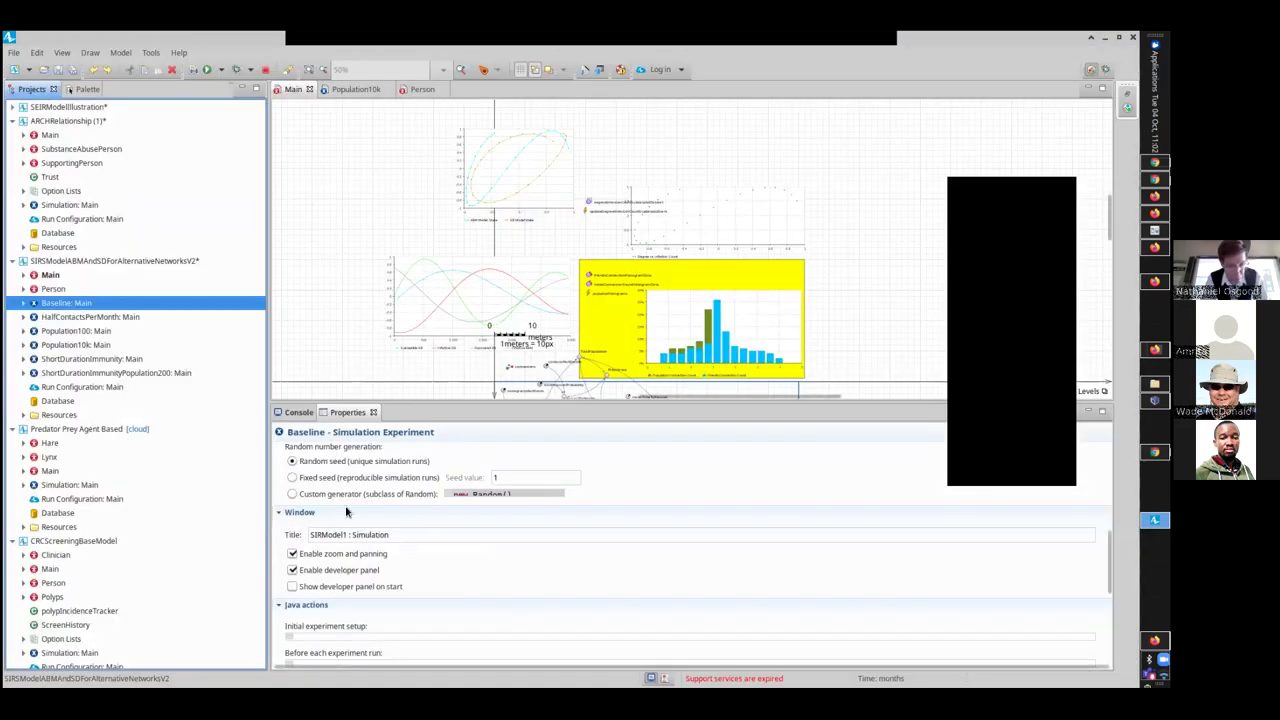
Step: Display Main's properties in the SIRS model and resume the paused Baseline run to watch the ring, stopping it at the end
left_click(42, 277)
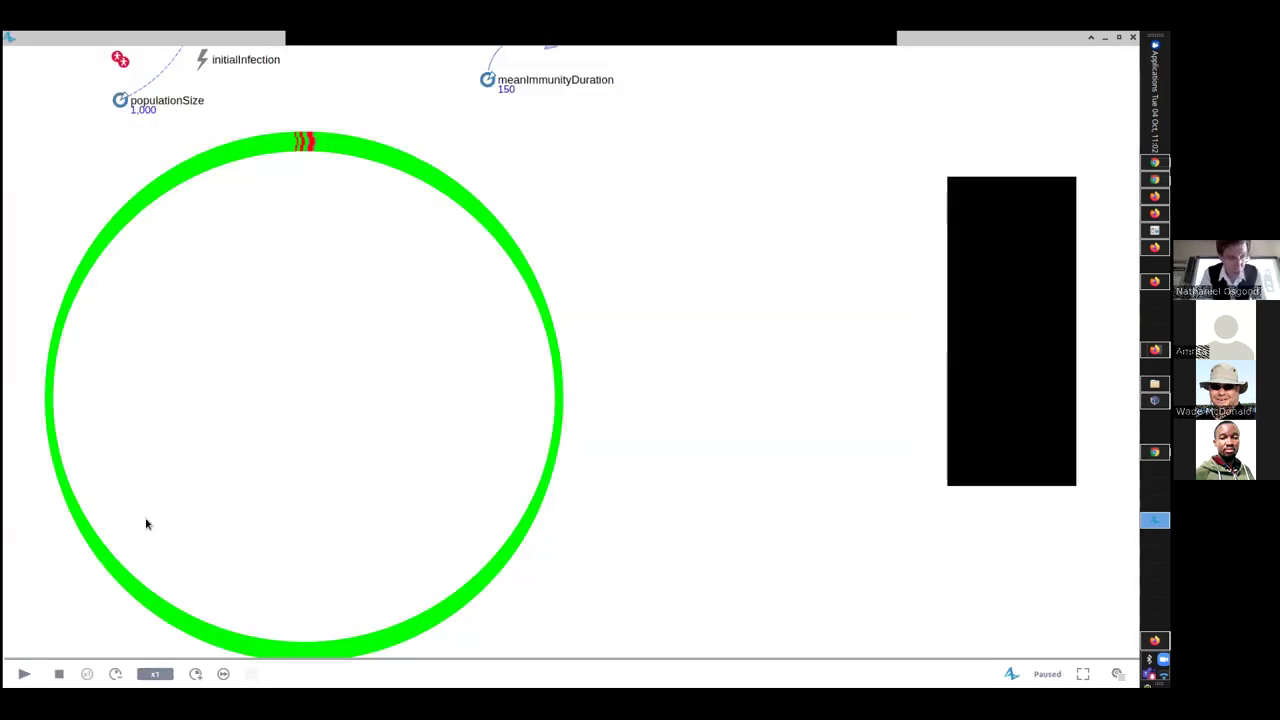
left_click(24, 674)
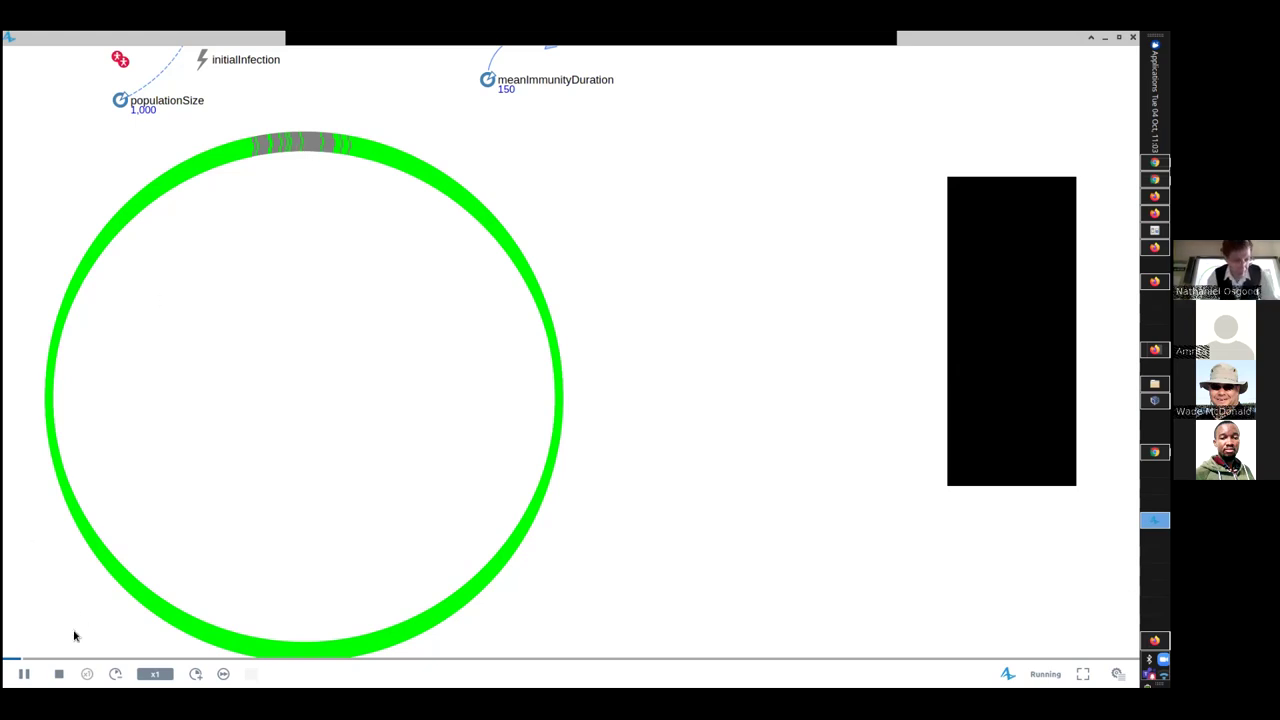
left_click(59, 674)
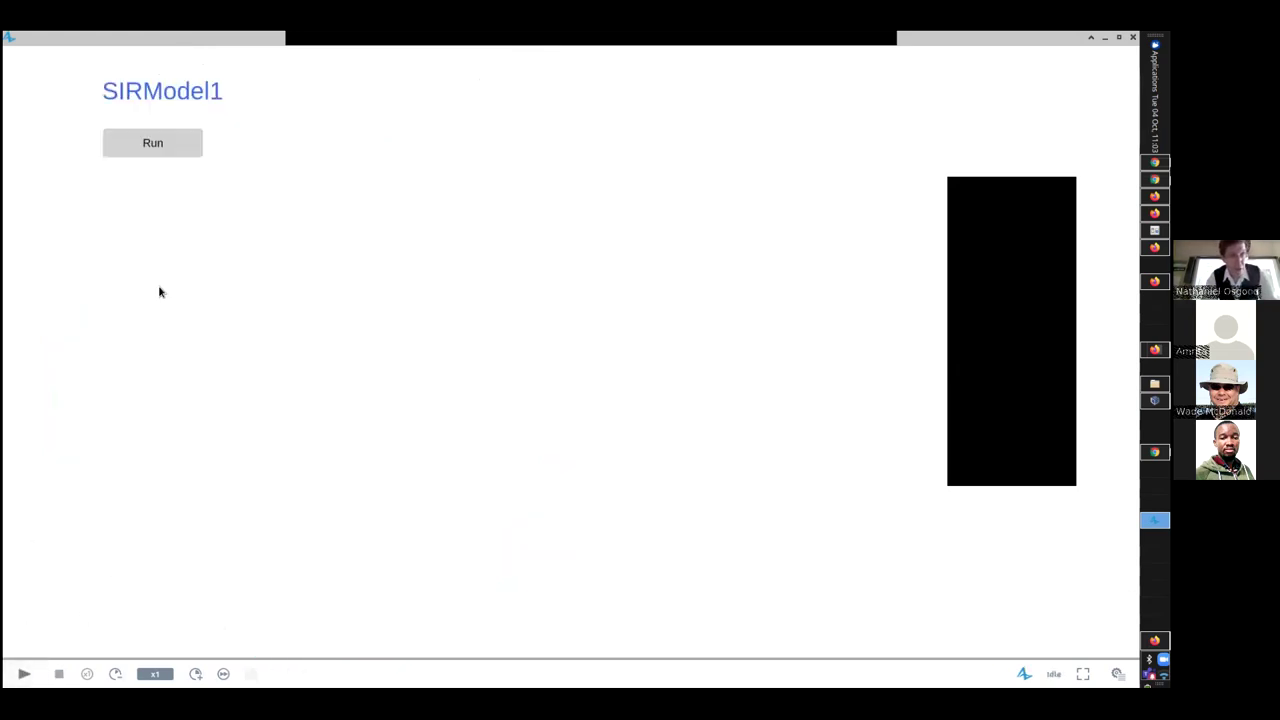
Step: Rerun the Baseline simulation with the whole ring in view, raise its speed to x10, and stop the run
left_click(172, 145)
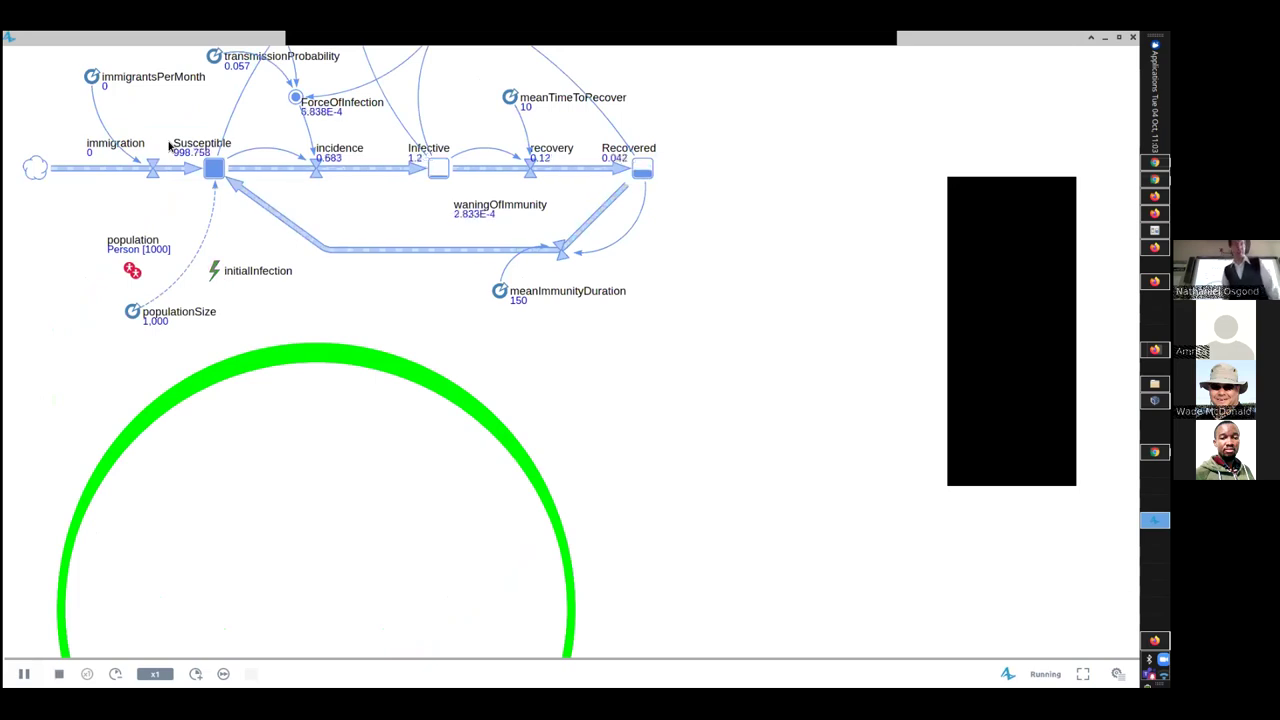
left_click_drag(220, 509, 237, 283)
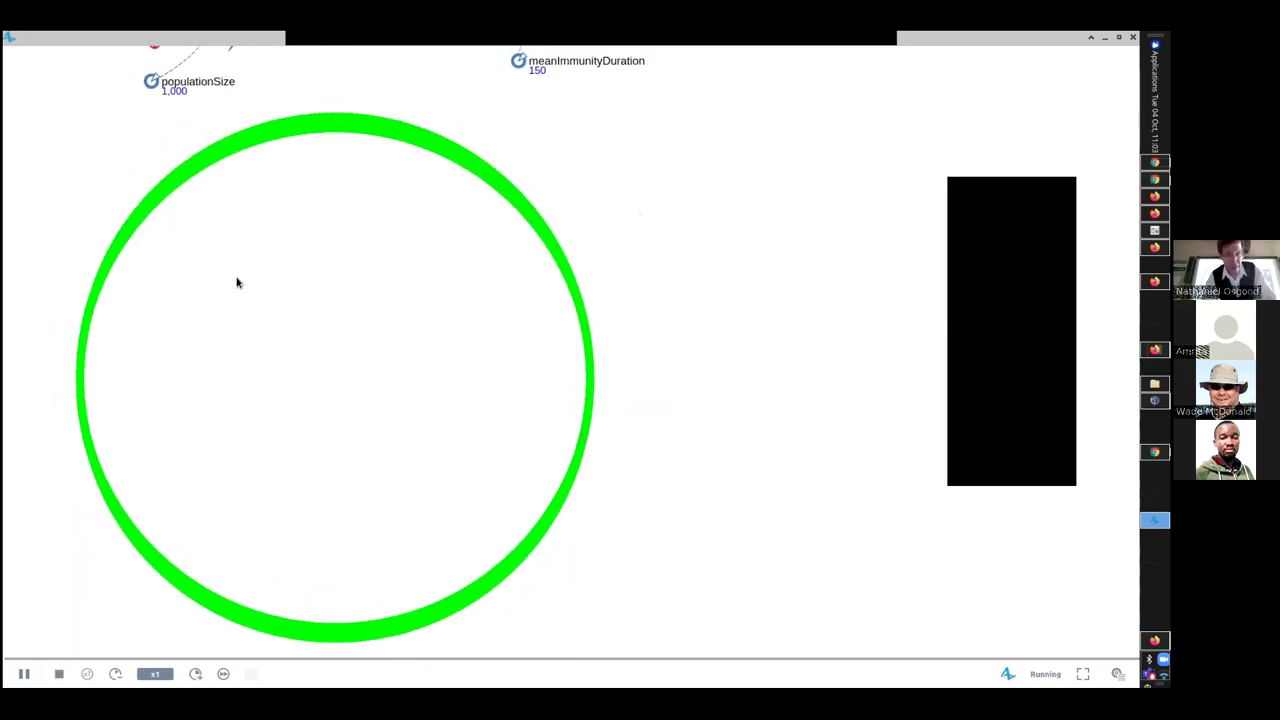
left_click(195, 673)
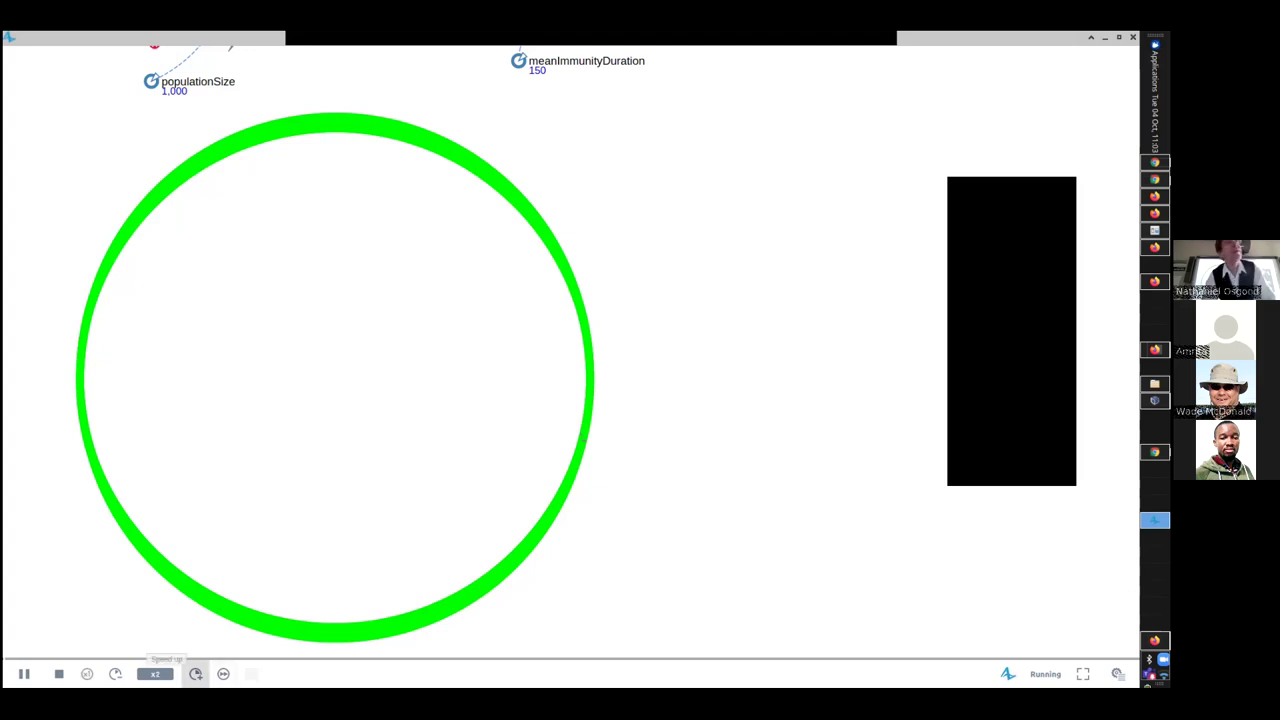
left_click(195, 673)
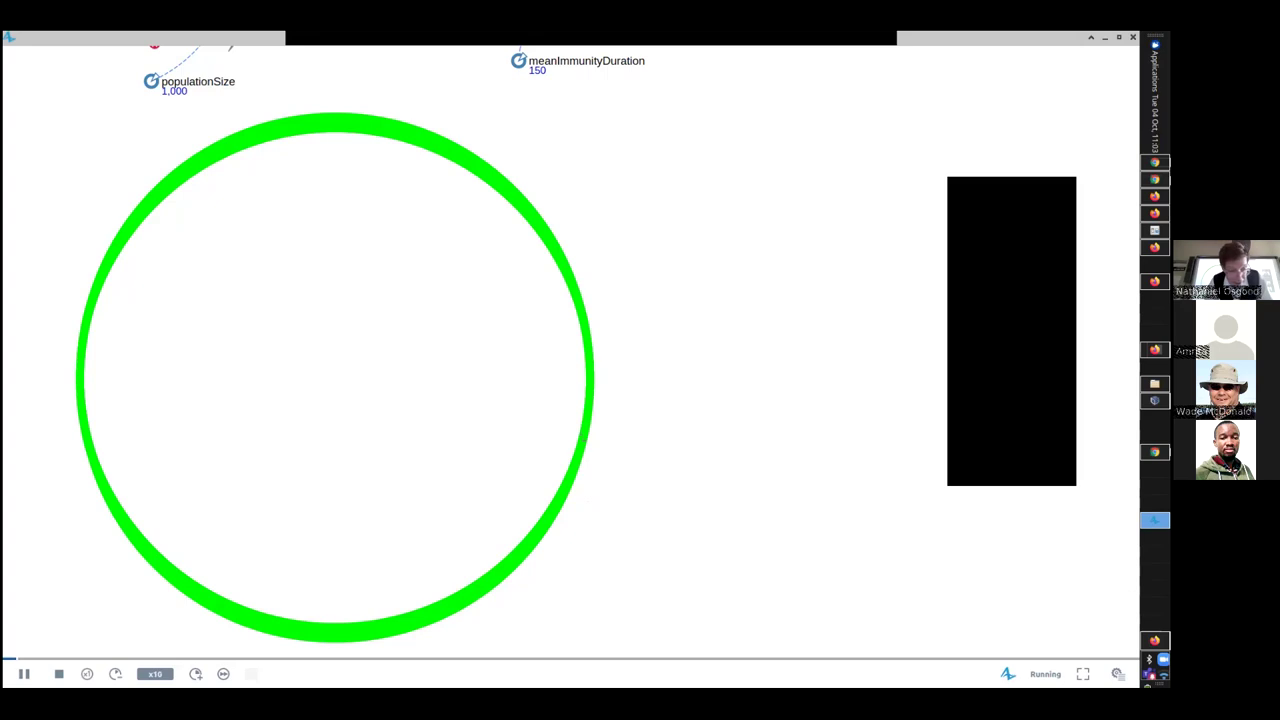
left_click(59, 673)
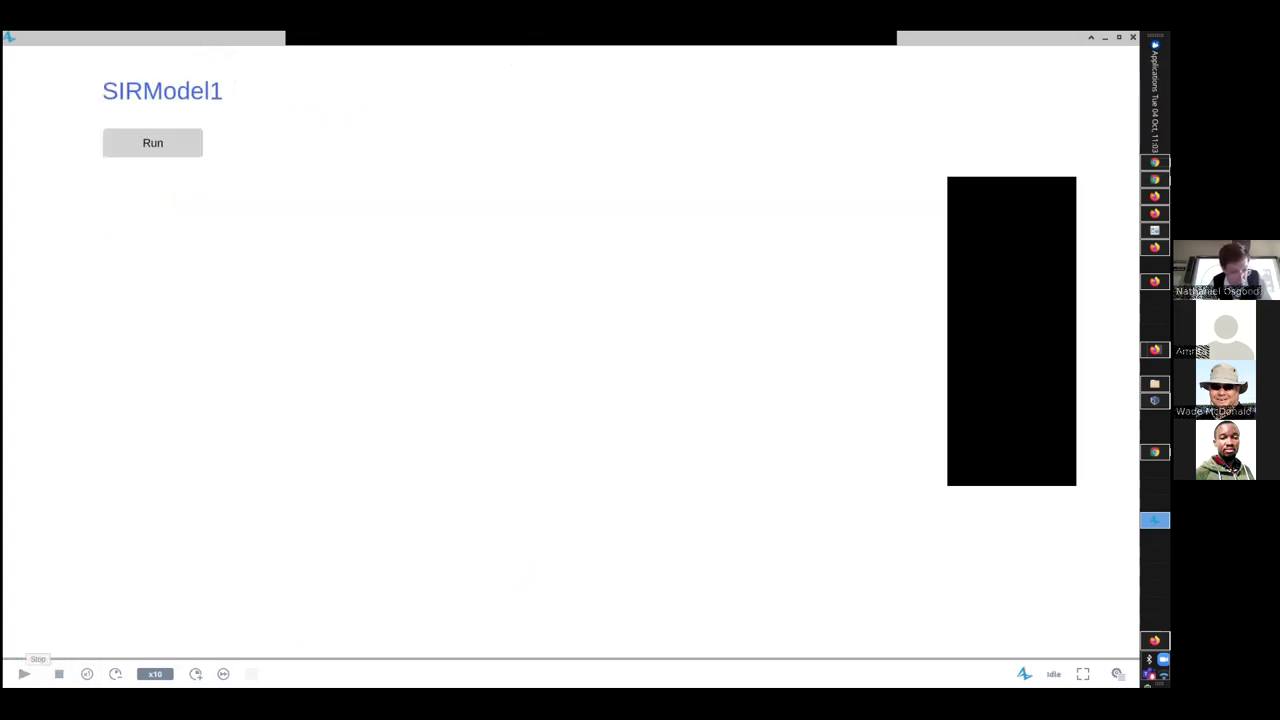
Step: Run the simulation again at x10, pausing to examine the infected arc of the ring before resuming and stopping
left_click(177, 131)
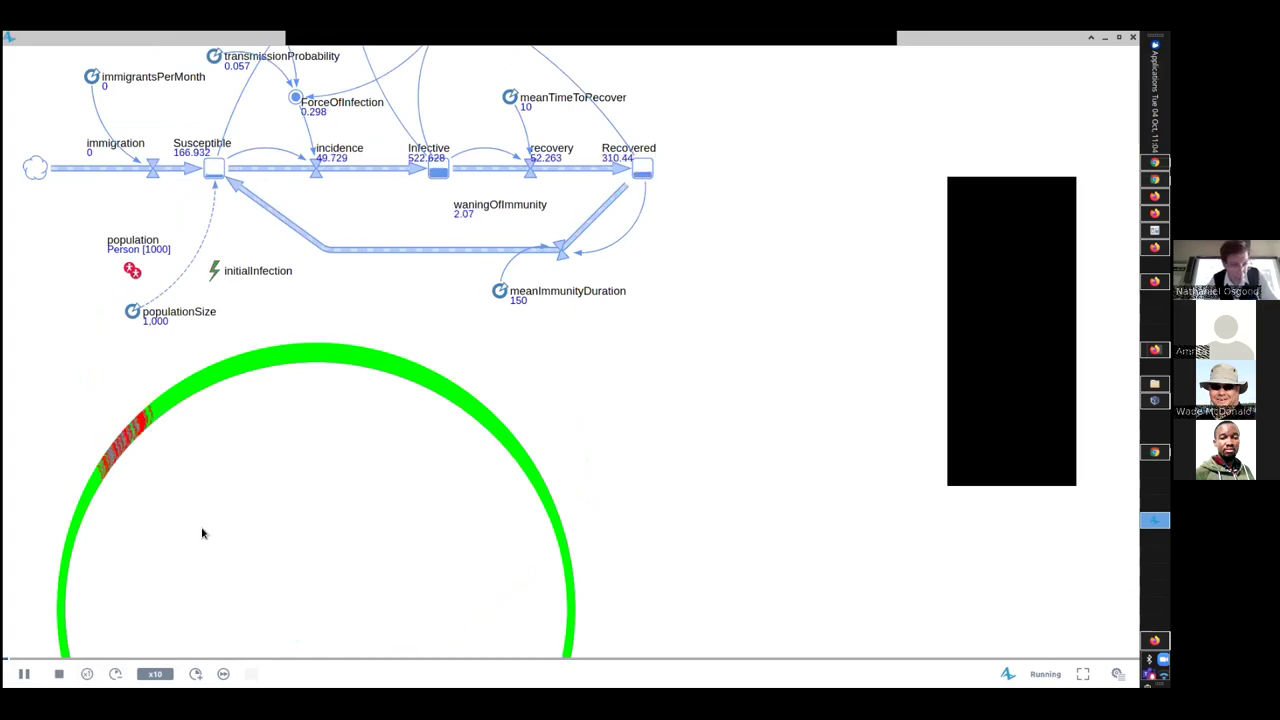
left_click_drag(215, 488, 314, 291)
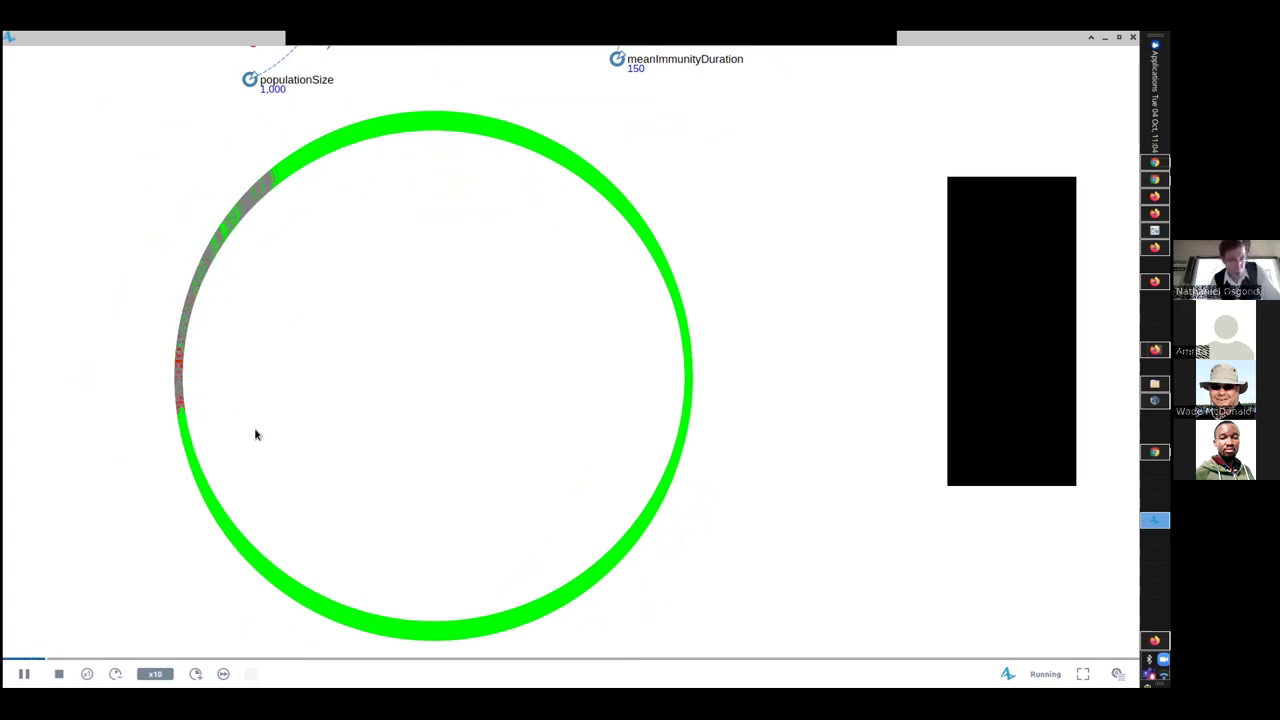
left_click(24, 674)
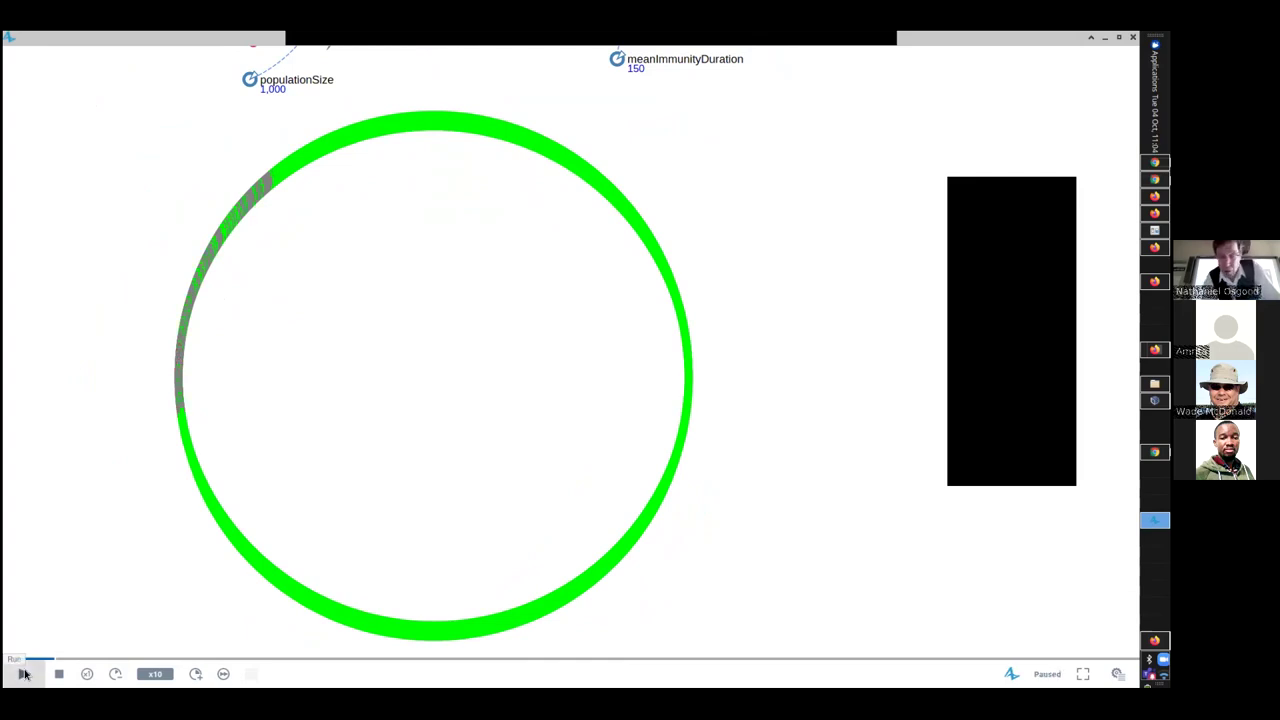
left_click(24, 674)
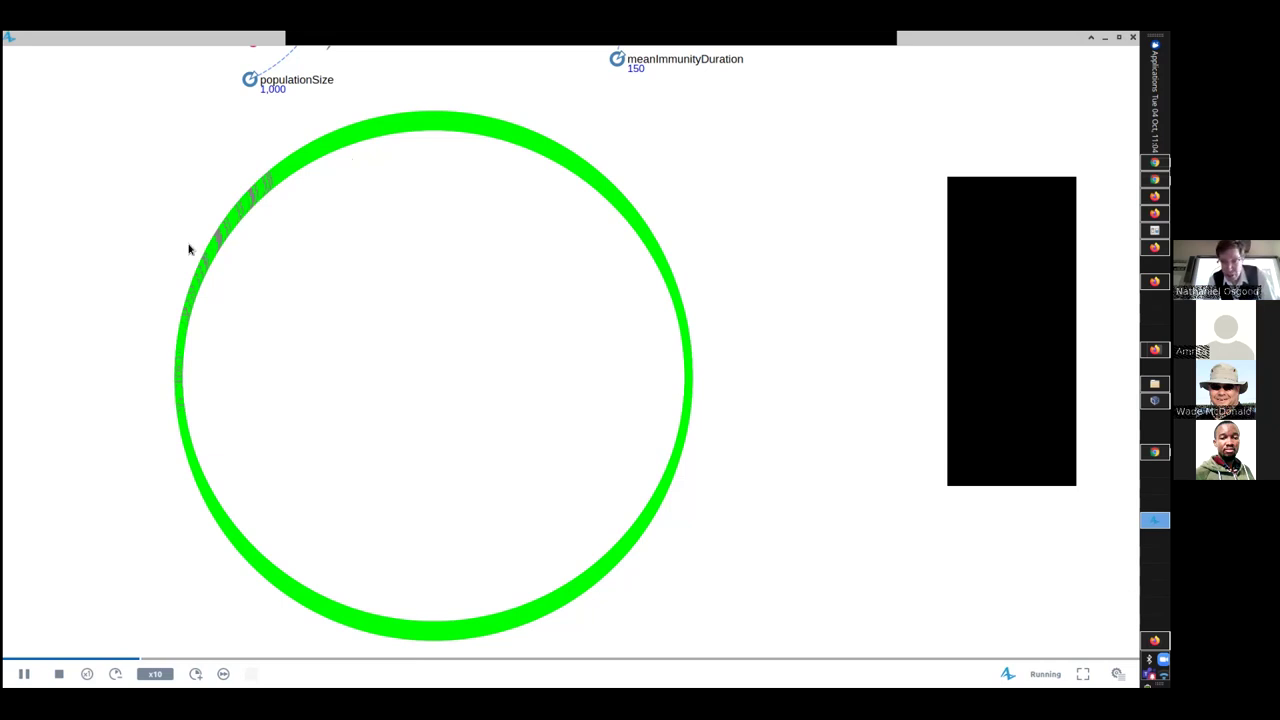
left_click(59, 674)
Step: Restart the simulation and follow the infection's path around the full ring of agents
left_click(24, 674)
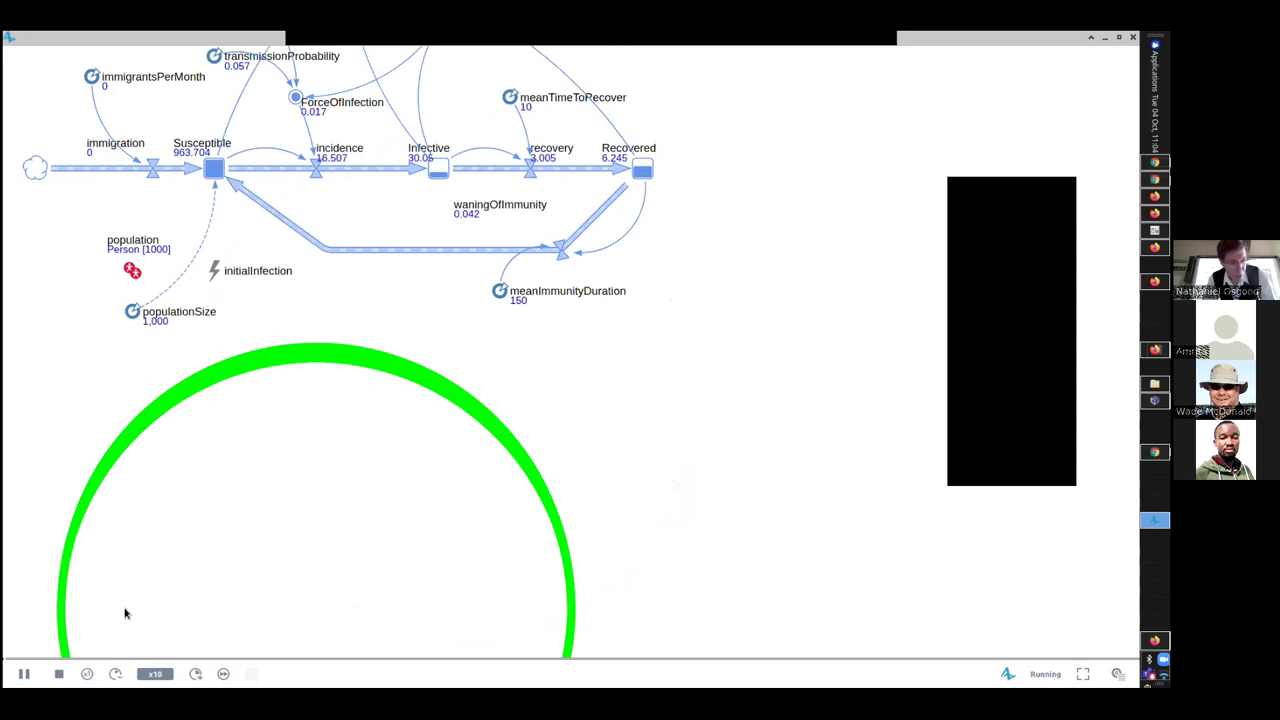
left_click_drag(125, 613, 211, 411)
left_click_drag(199, 468, 166, 311)
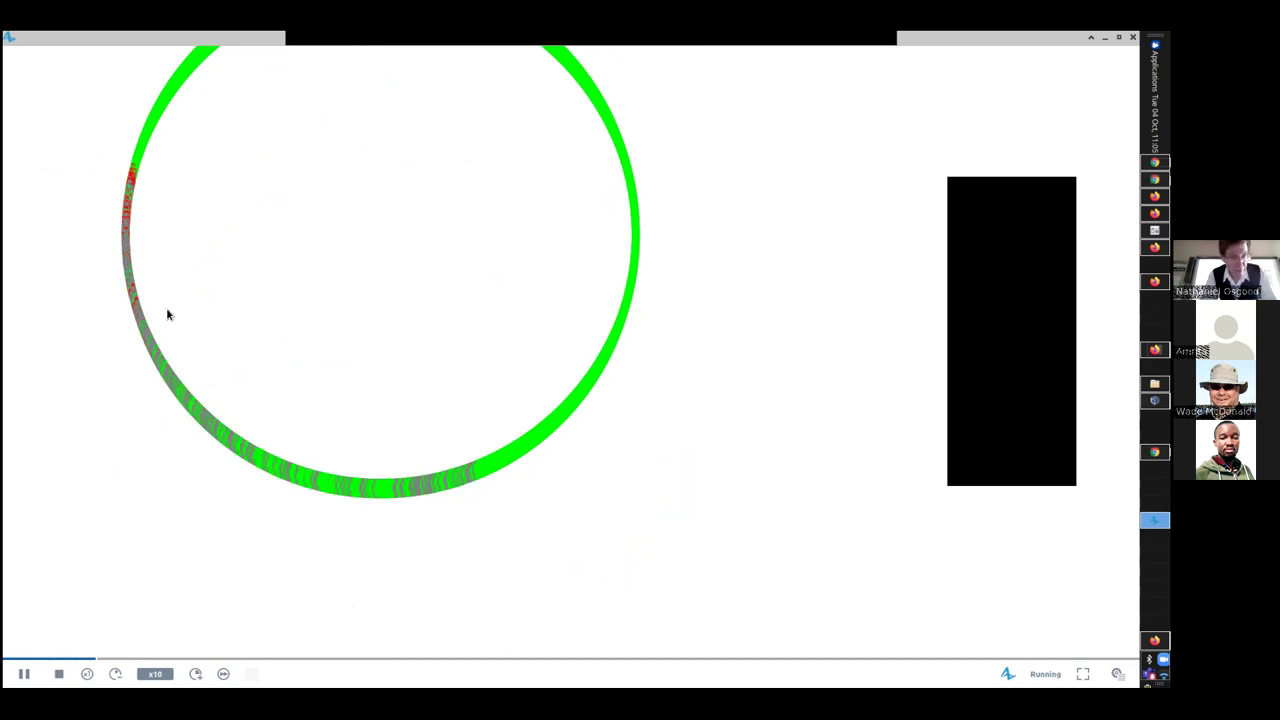
scroll(205, 418, "up", 3)
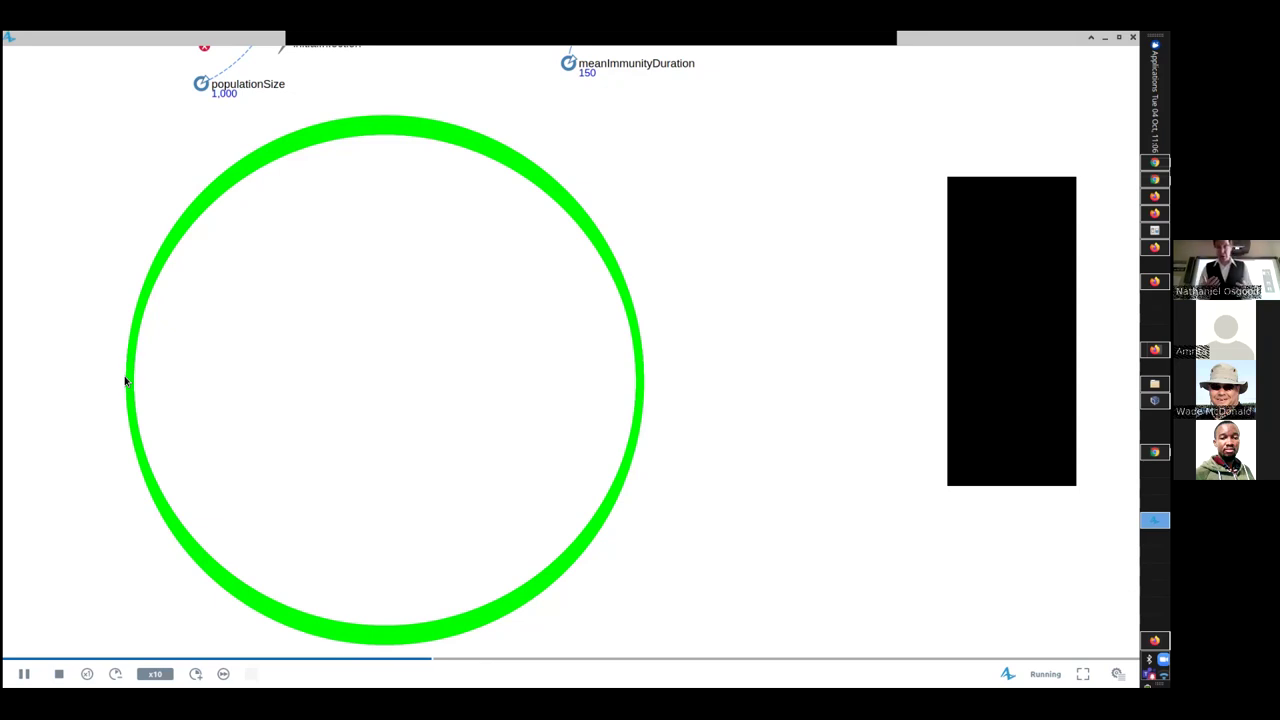
Step: Examine the connection count histogram of the ring lattice population, return to the ring, and stop the run
left_click_drag(382, 285, 180, 700)
left_click_drag(347, 563, 331, 563)
left_click_drag(540, 427, 382, 647)
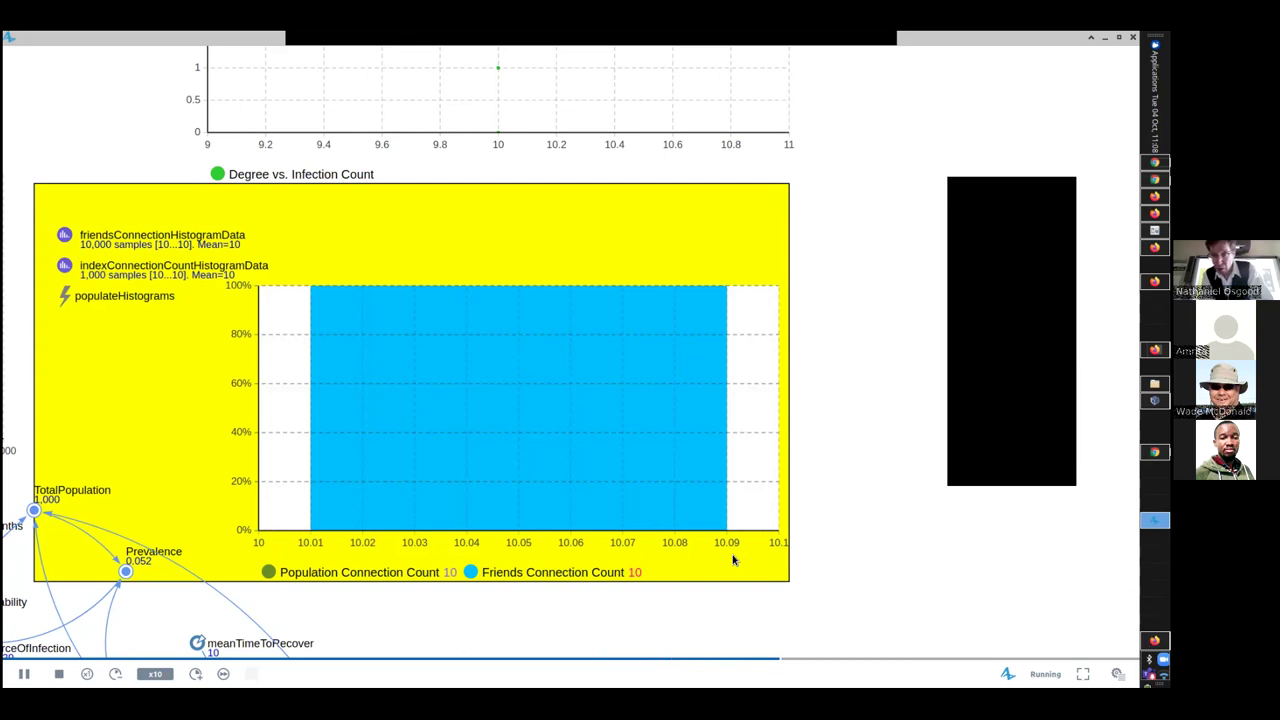
left_click_drag(409, 634, 386, 114)
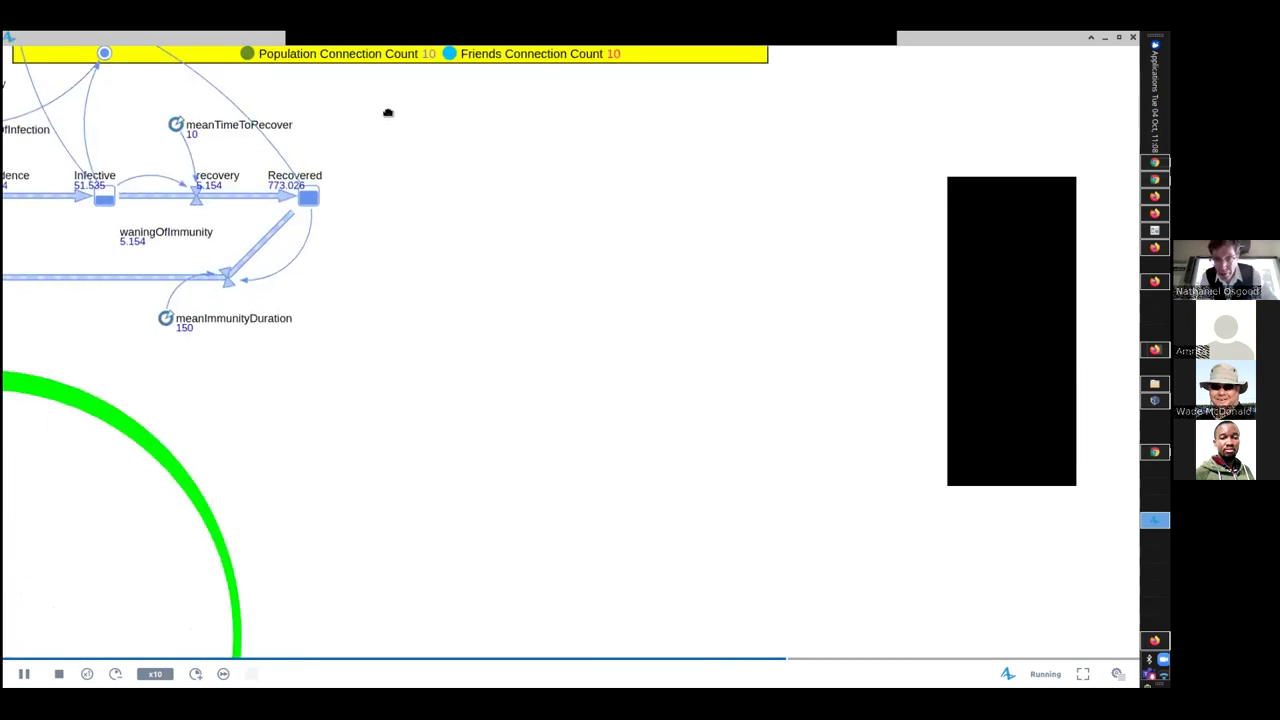
left_click_drag(199, 469, 731, 286)
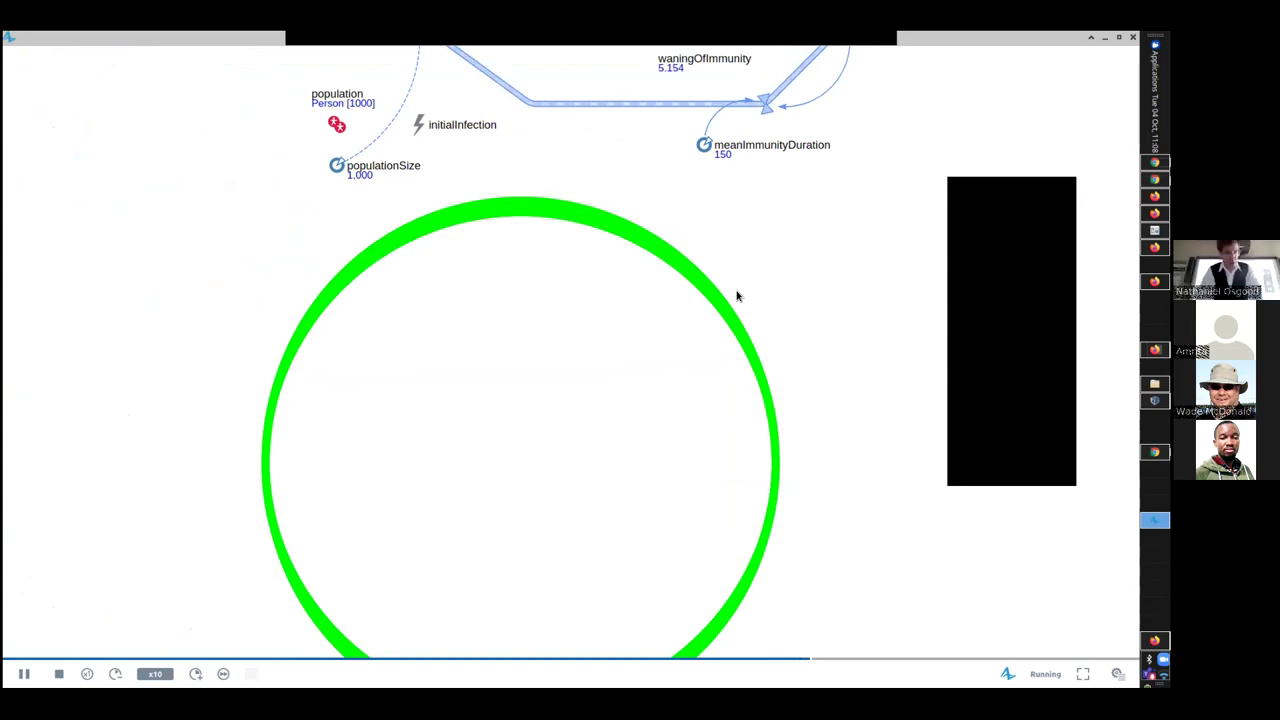
left_click_drag(620, 307, 560, 223)
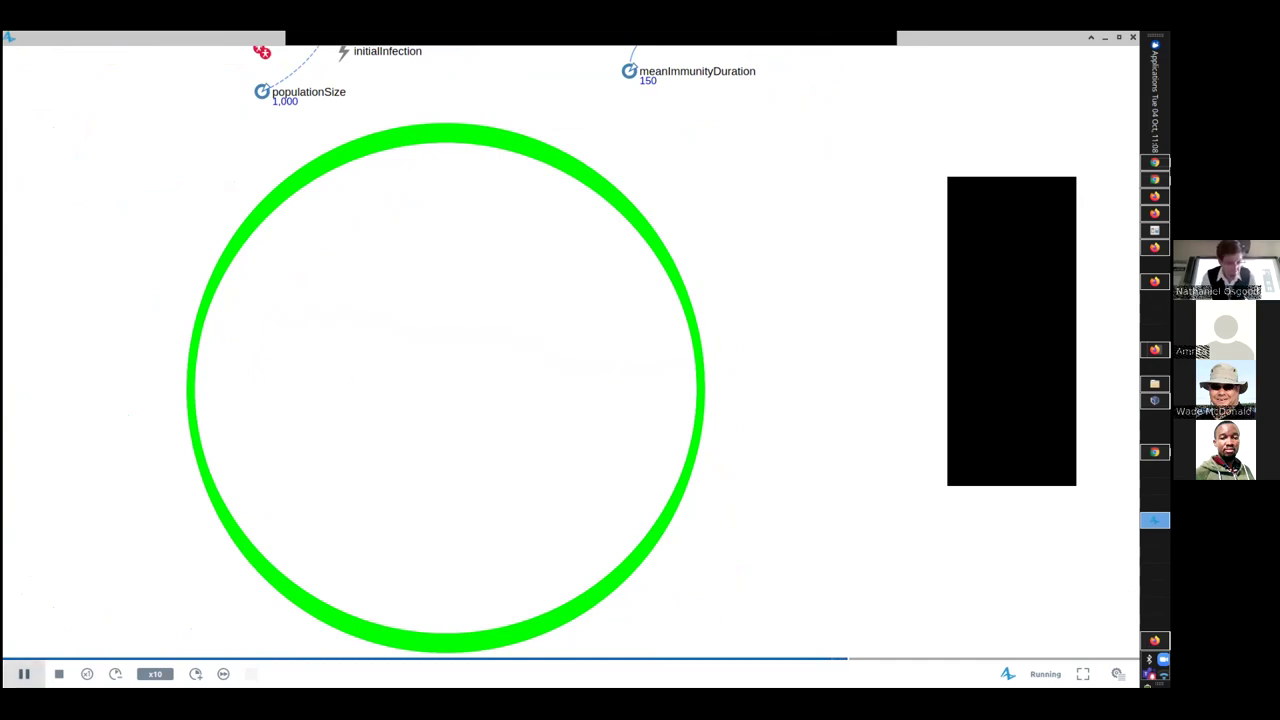
left_click(59, 674)
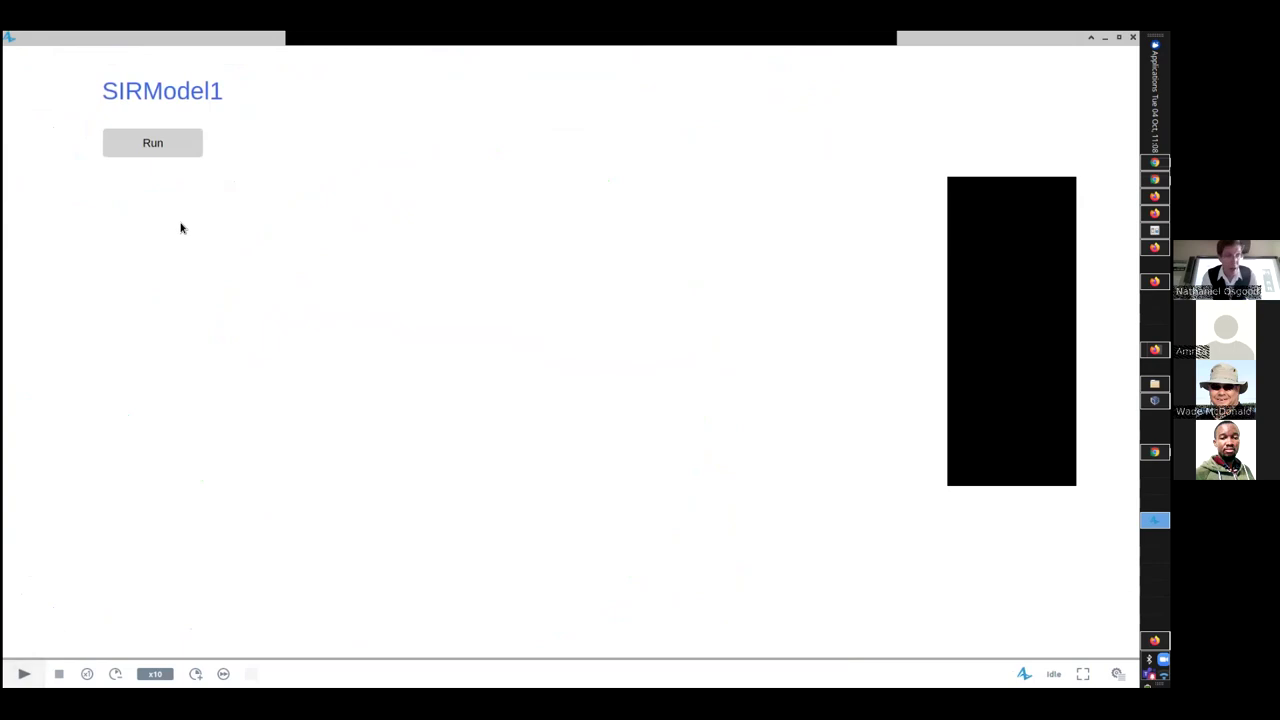
Step: Start a new run with the ring in view and raise the simulation speed to x50
left_click(157, 135)
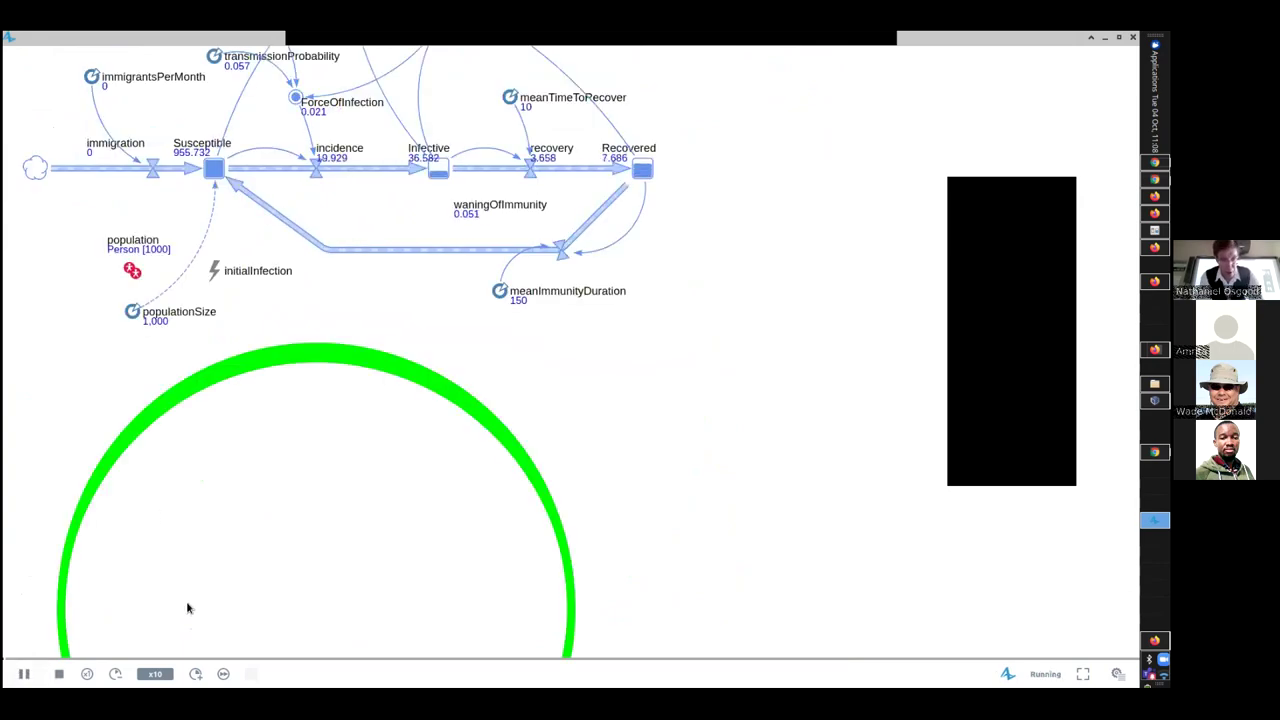
left_click_drag(186, 606, 266, 367)
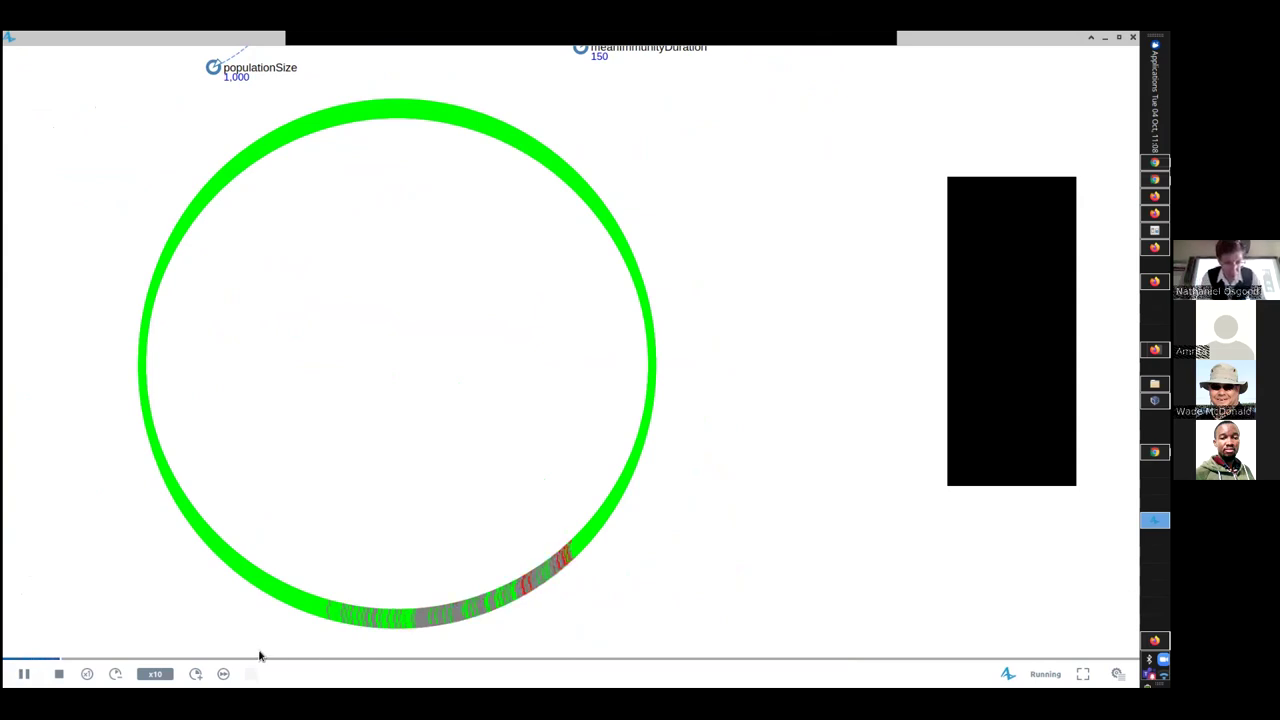
left_click(196, 674)
left_click(196, 674)
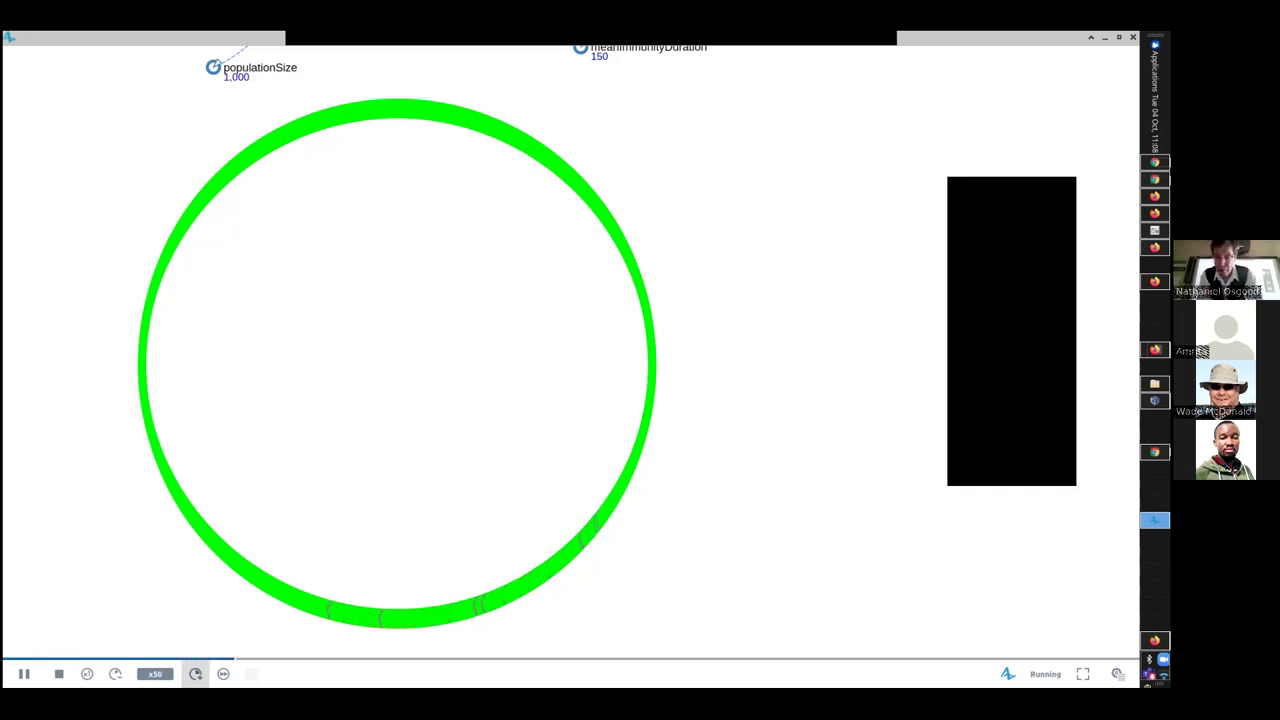
Step: Compare the Infective SD and Infective ABM curves by highlighting each in turn on the time plot
left_click_drag(164, 239, 452, 621)
left_click_drag(164, 262, 318, 556)
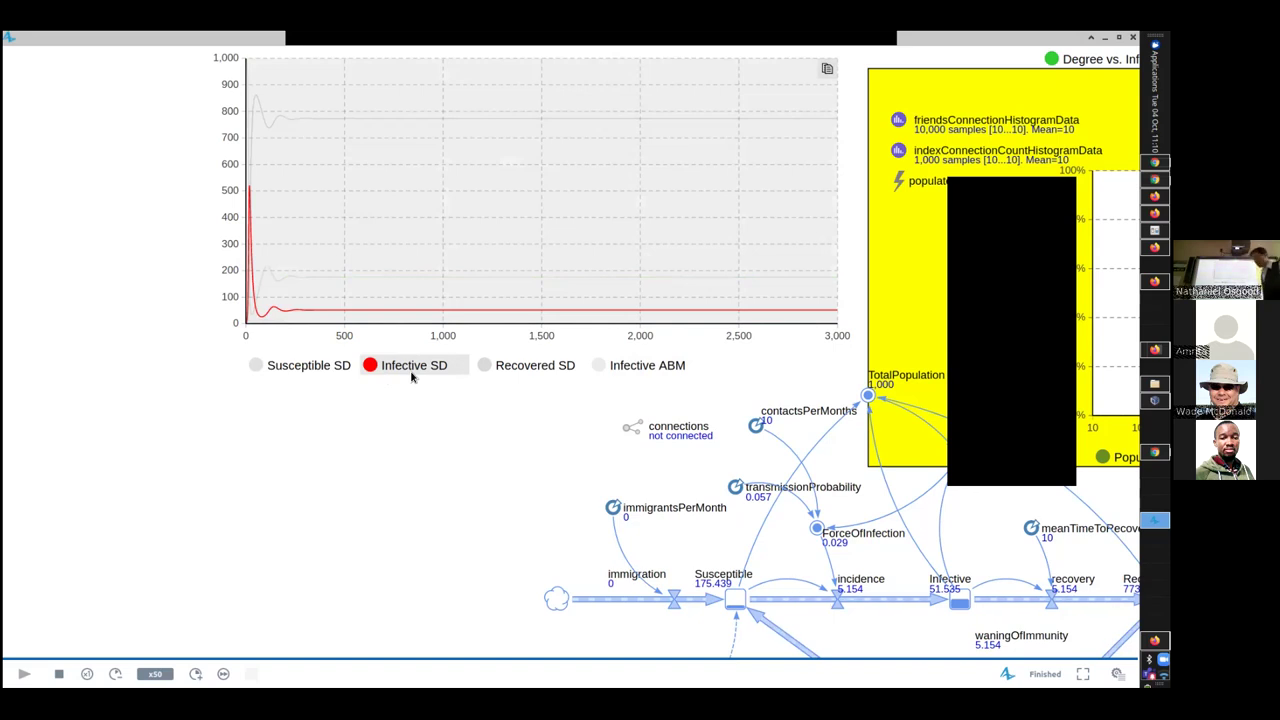
left_click(411, 377)
left_click(636, 369)
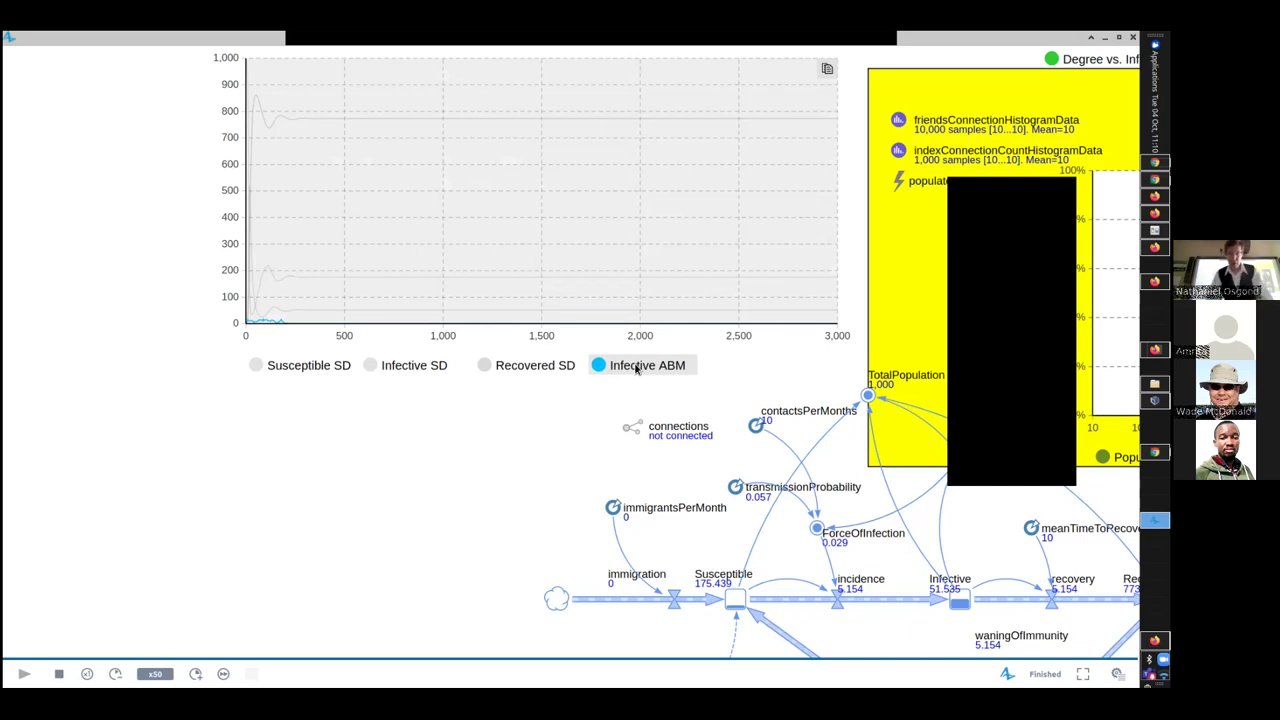
Step: Return to the ring and rerun the simulation at x50, pausing it to view the infected arc before stopping it
scroll(445, 368, "down", 5)
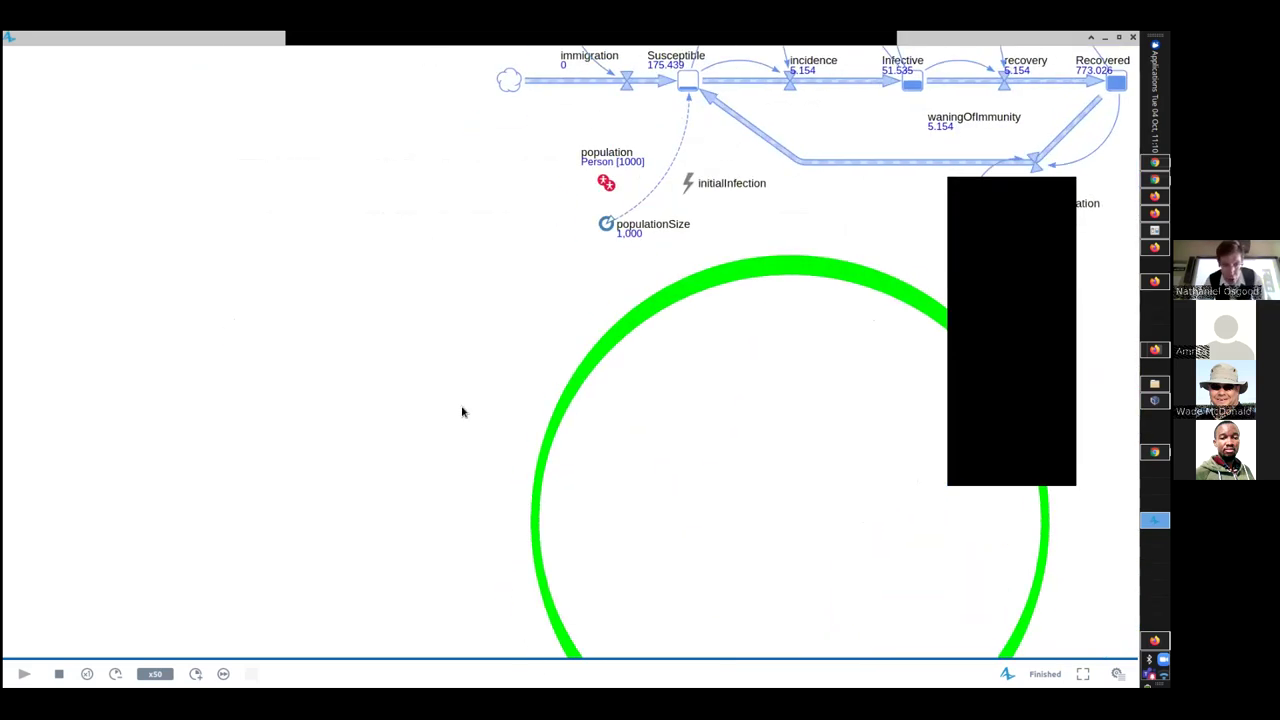
scroll(462, 411, "down", 3)
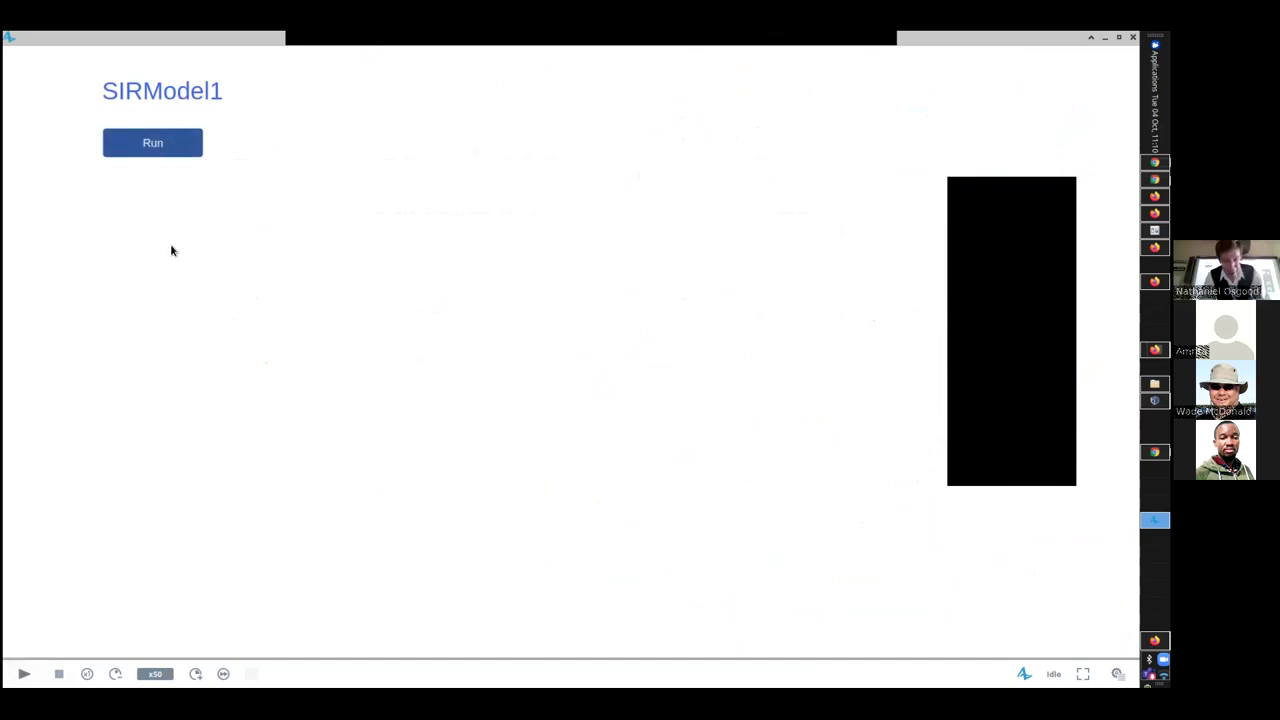
scroll(380, 352, "down", 4)
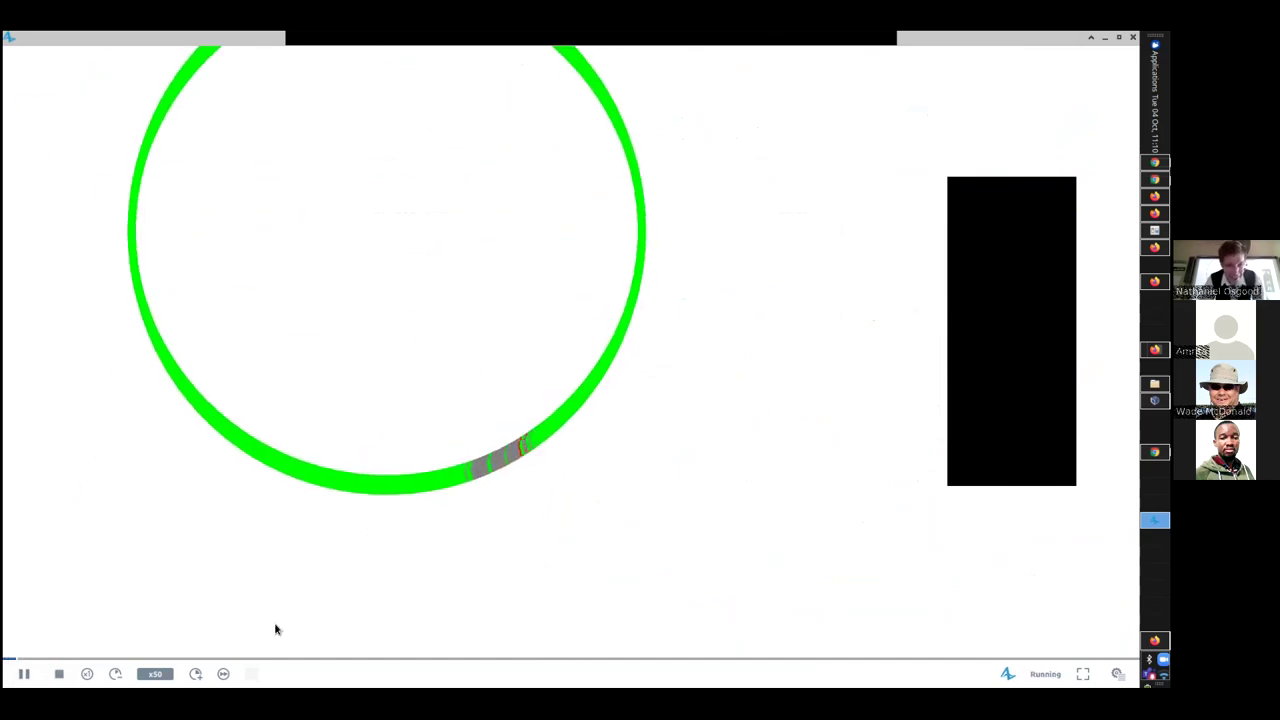
left_click(24, 674)
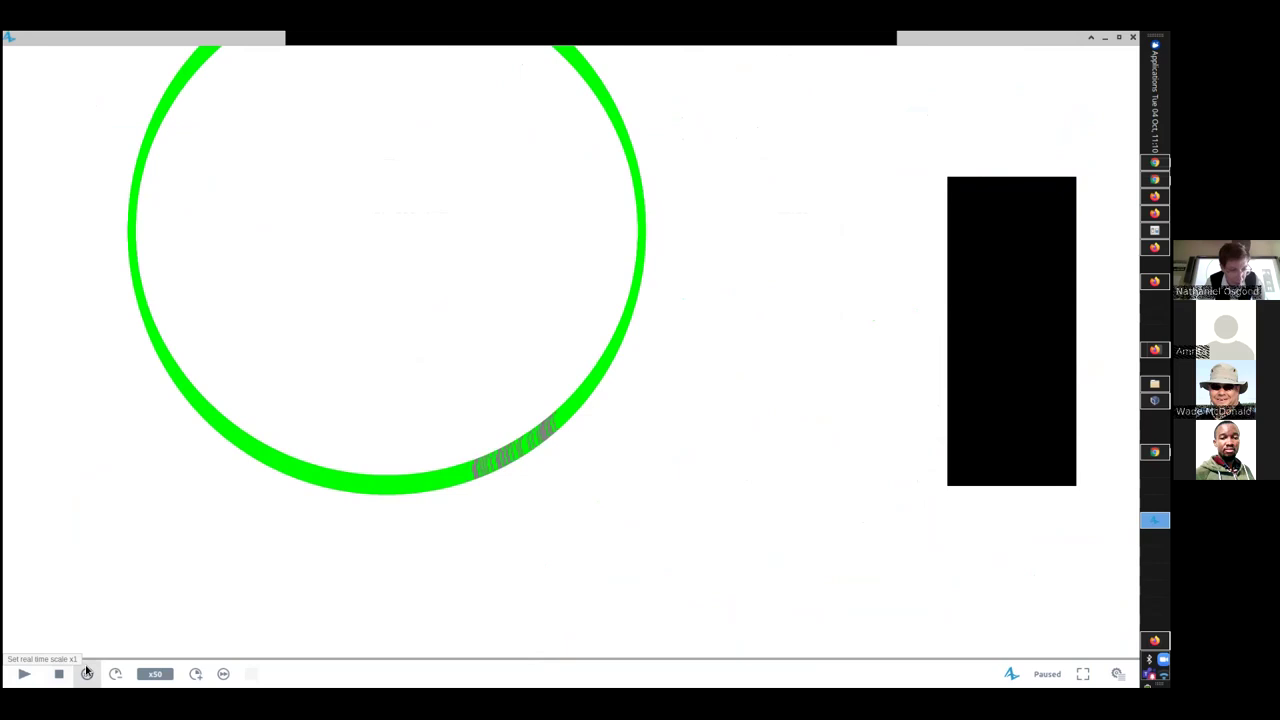
left_click(59, 674)
Step: Run the simulation once more and pause it to examine the recovered and susceptible agents behind the infection front
left_click(24, 674)
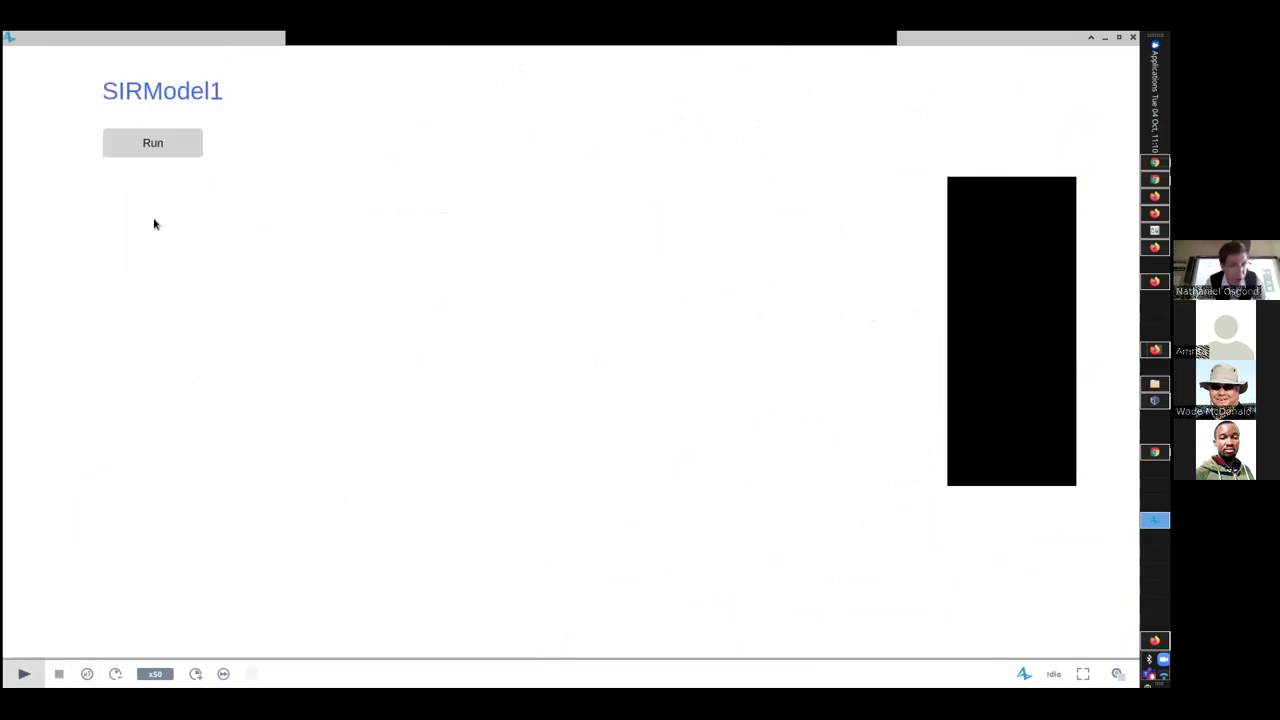
left_click_drag(217, 434, 221, 153)
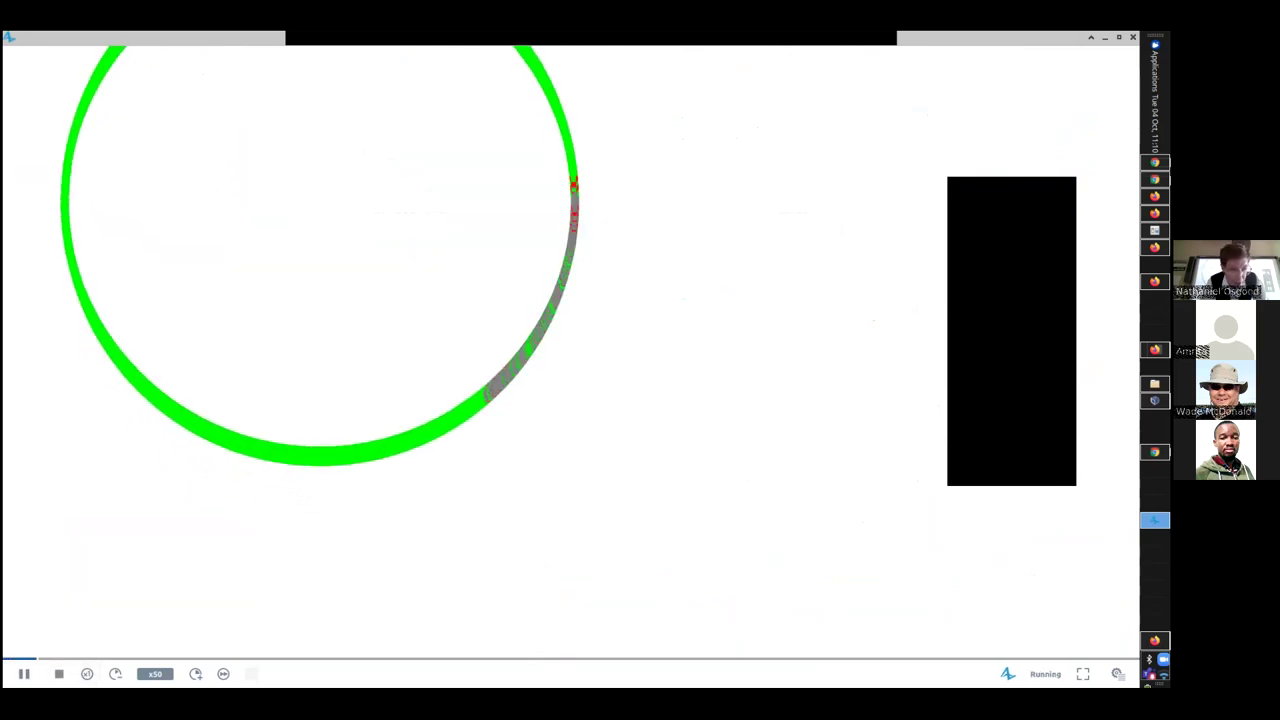
left_click(24, 674)
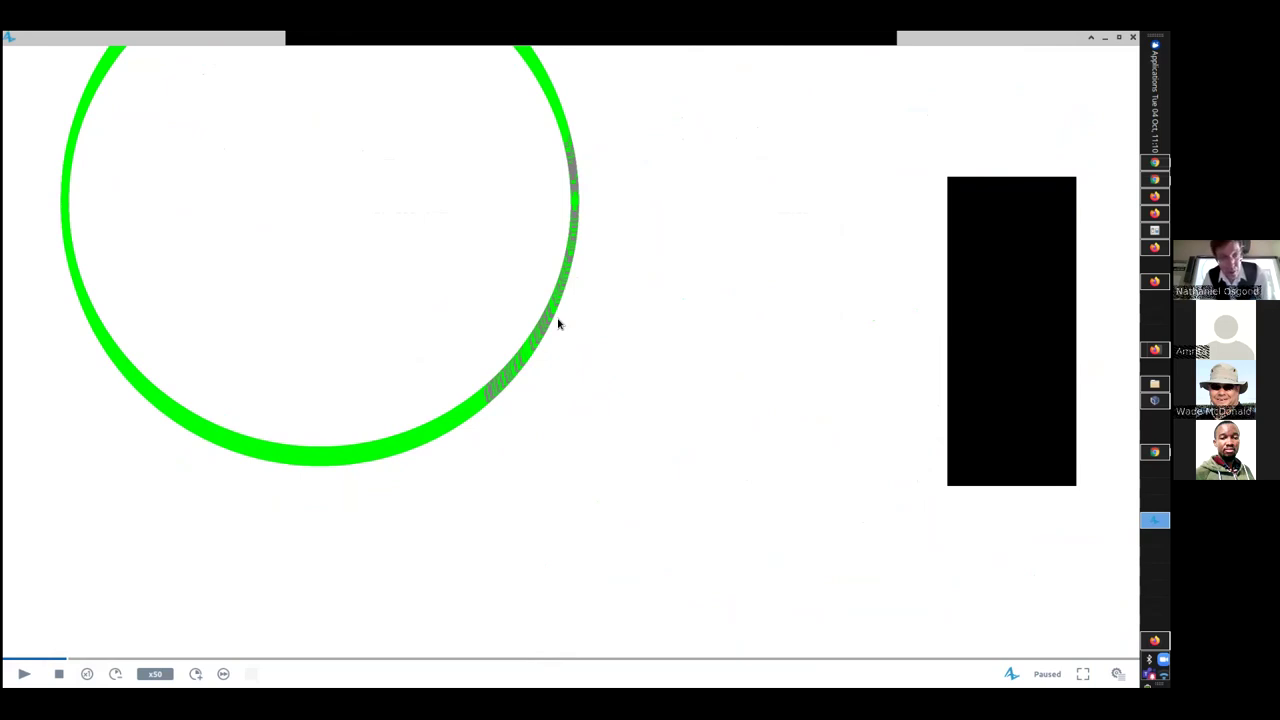
Step: Switch back to the model editor to review Main's Ring layout and Ring lattice network settings
key("alt+Tab")
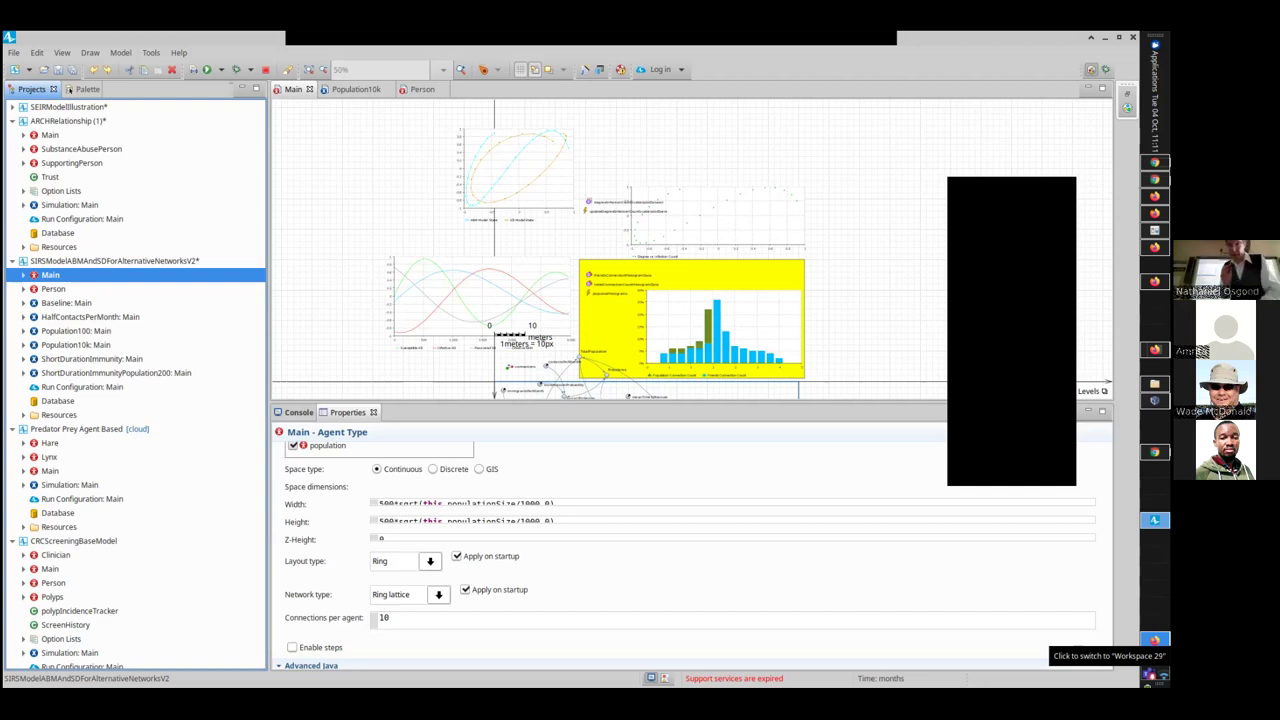
key("alt+Tab")
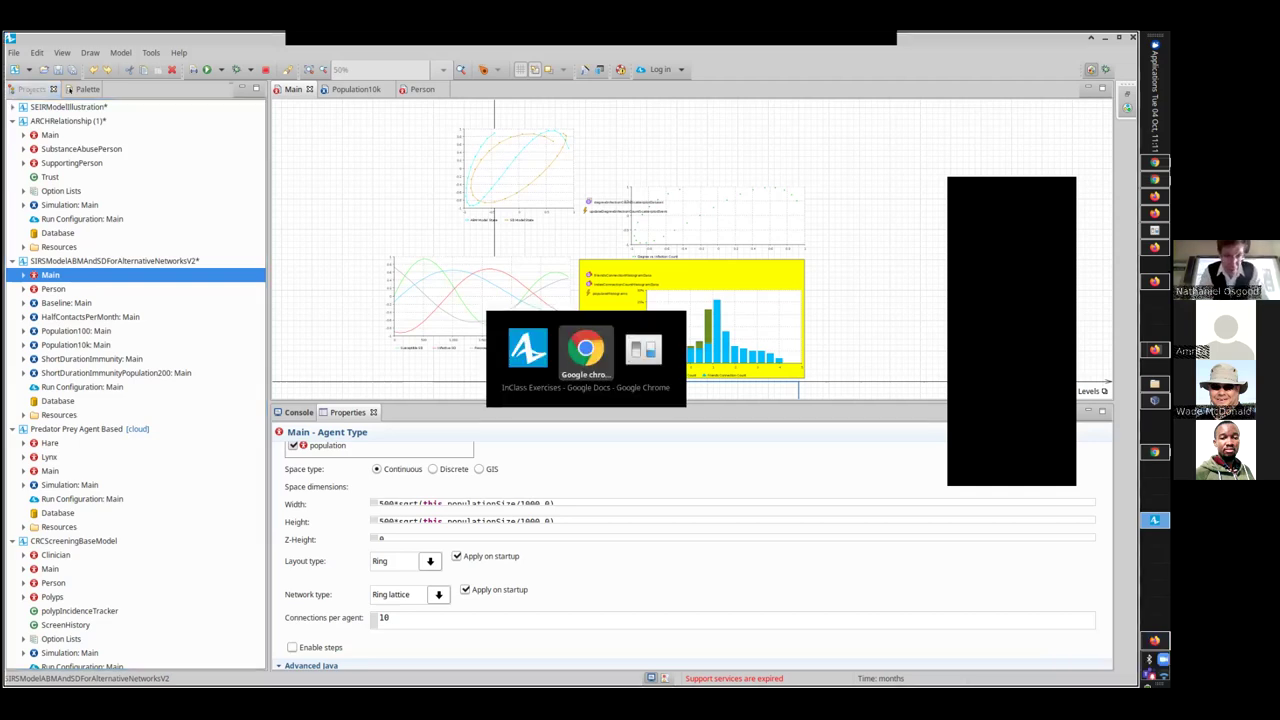
key("alt+Tab")
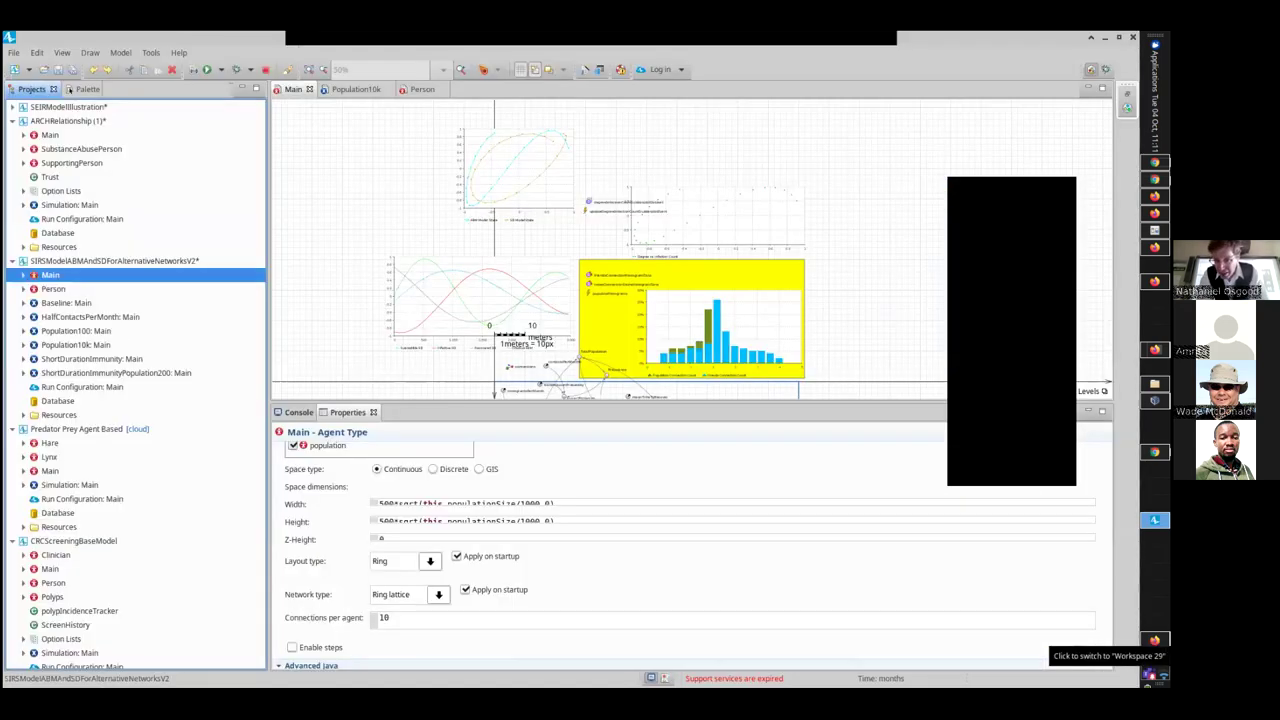
Step: Switch to the Firefox slides and advance to the Layout Type slide describing the Random, Arranged, Ring, Spring Mass and User-Defined options
left_click(1155, 642)
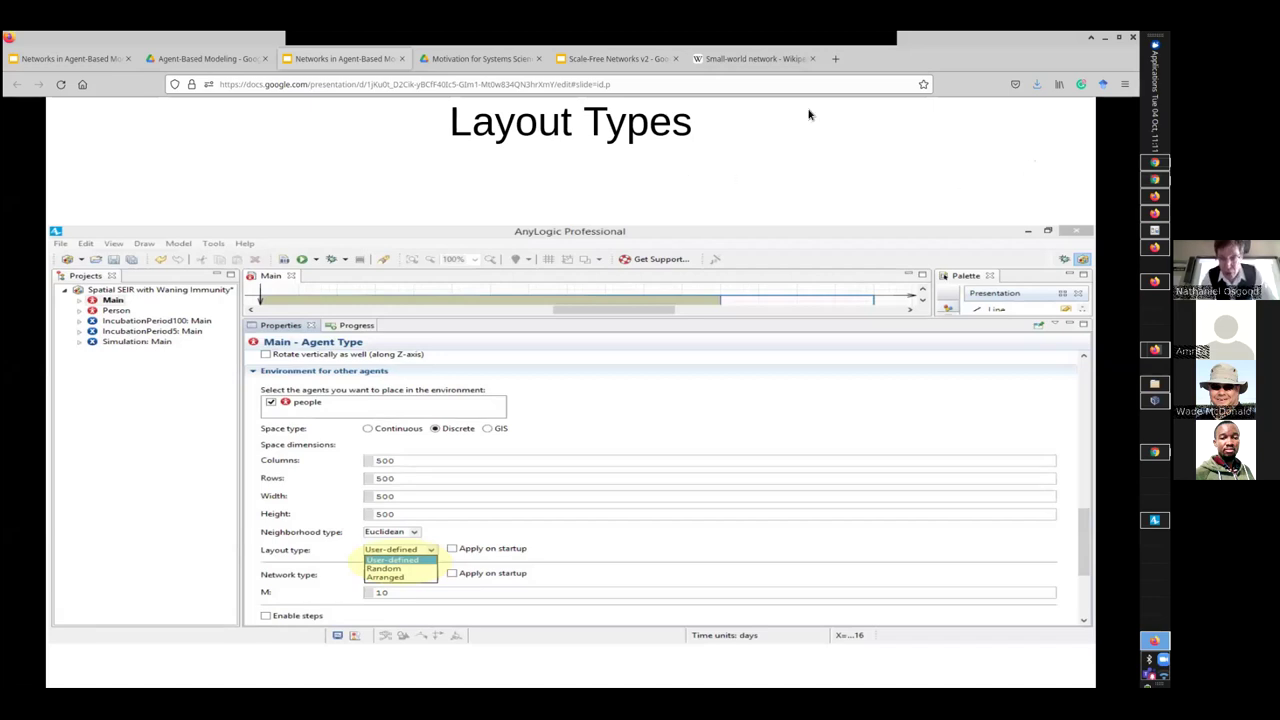
key("Right")
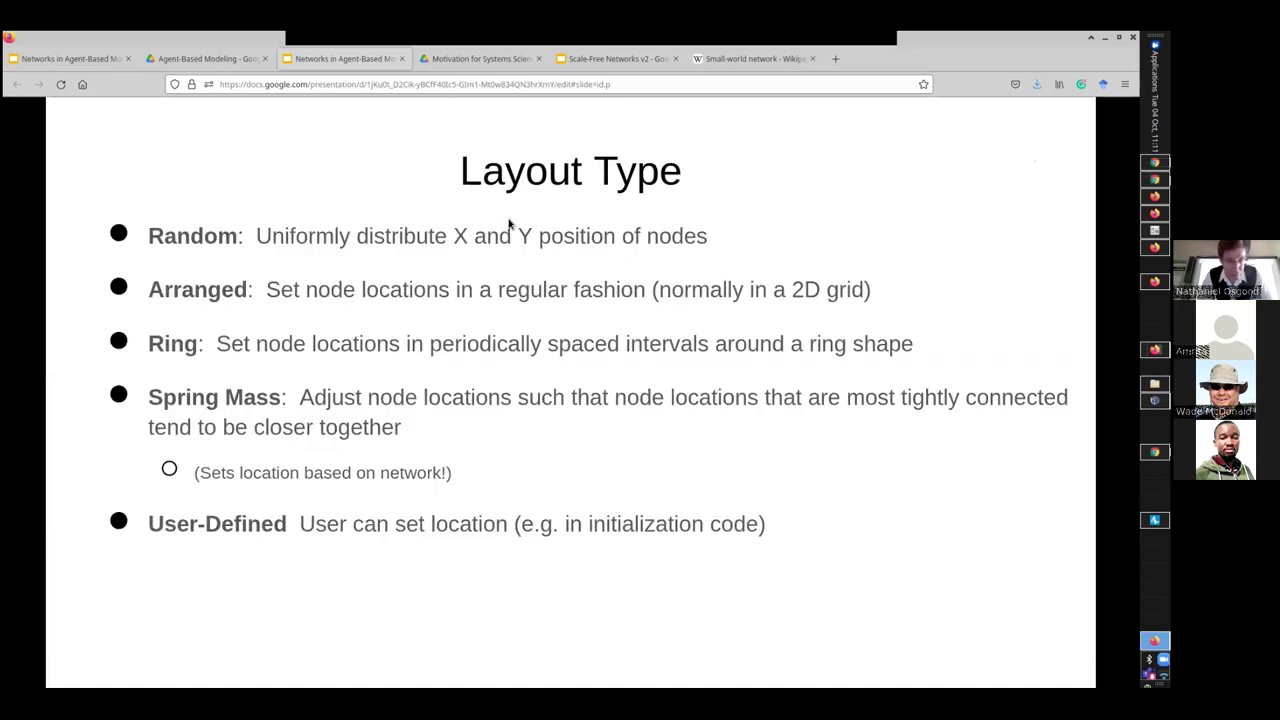
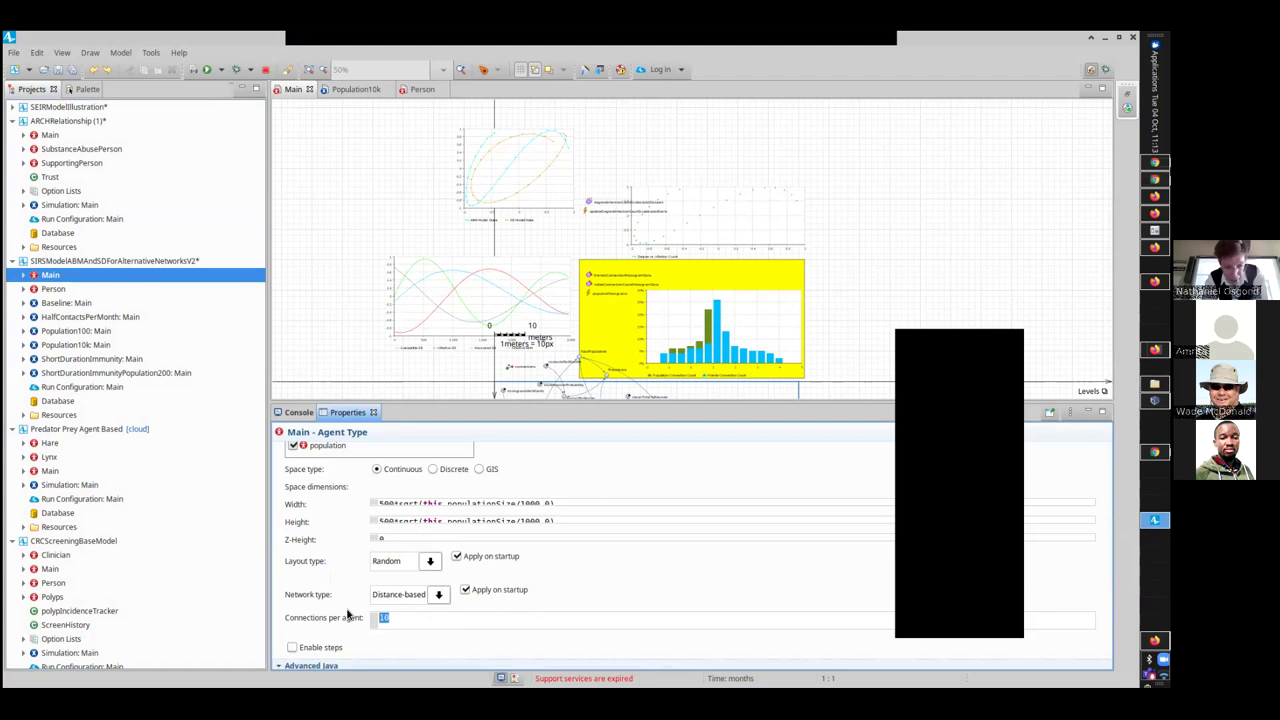
Step: Return to AnyLogic, save Main with a Random layout, Distance-based network and connection value 27, and run the Baseline experiment
key("ctrl+s")
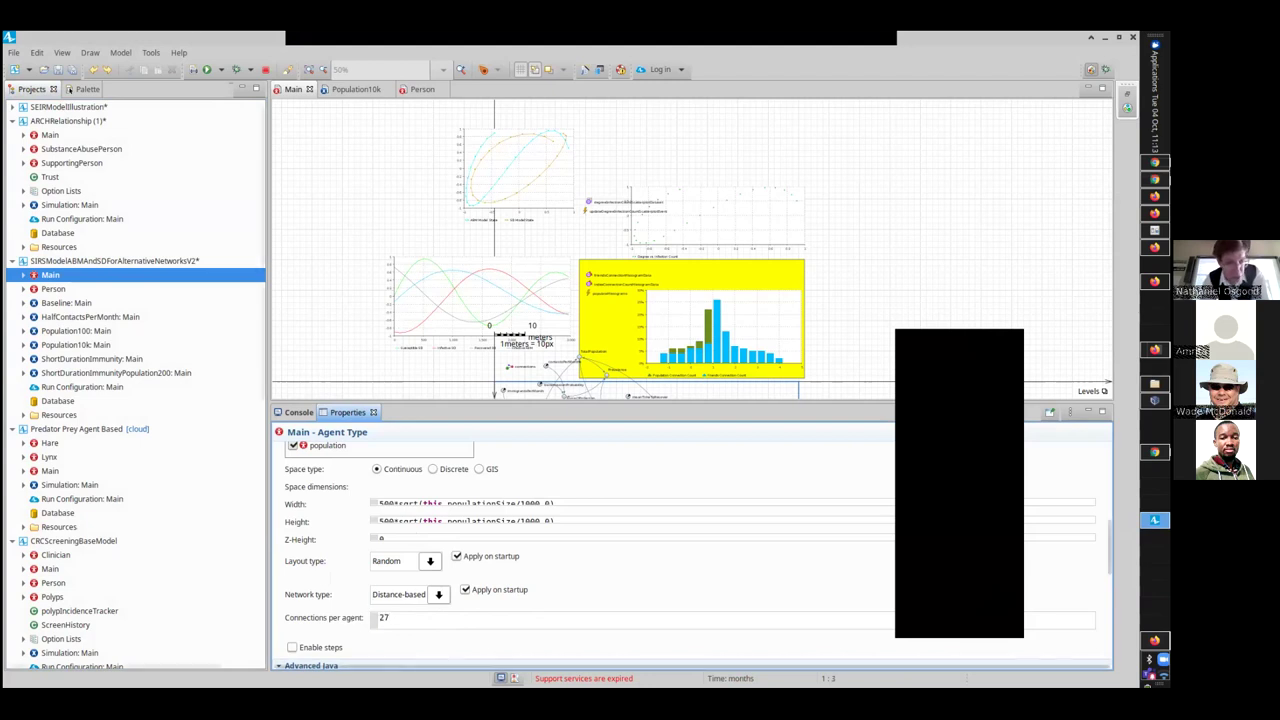
right_click(58, 305)
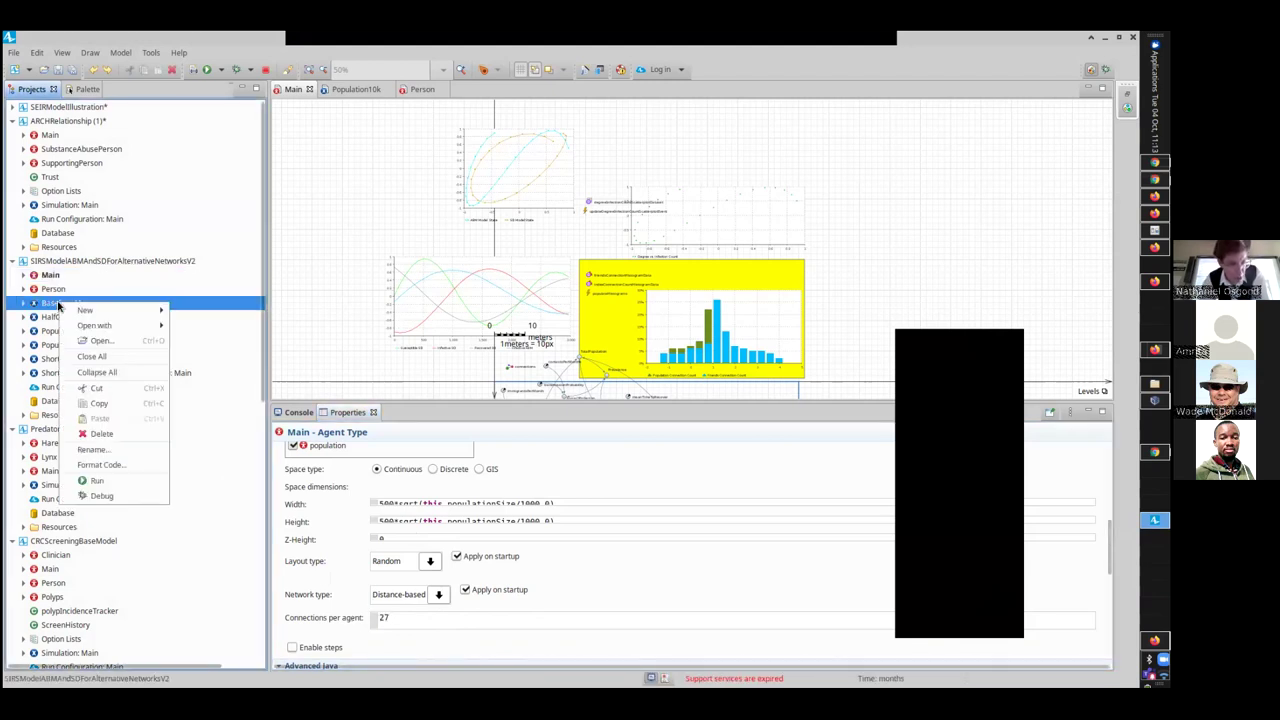
left_click(120, 479)
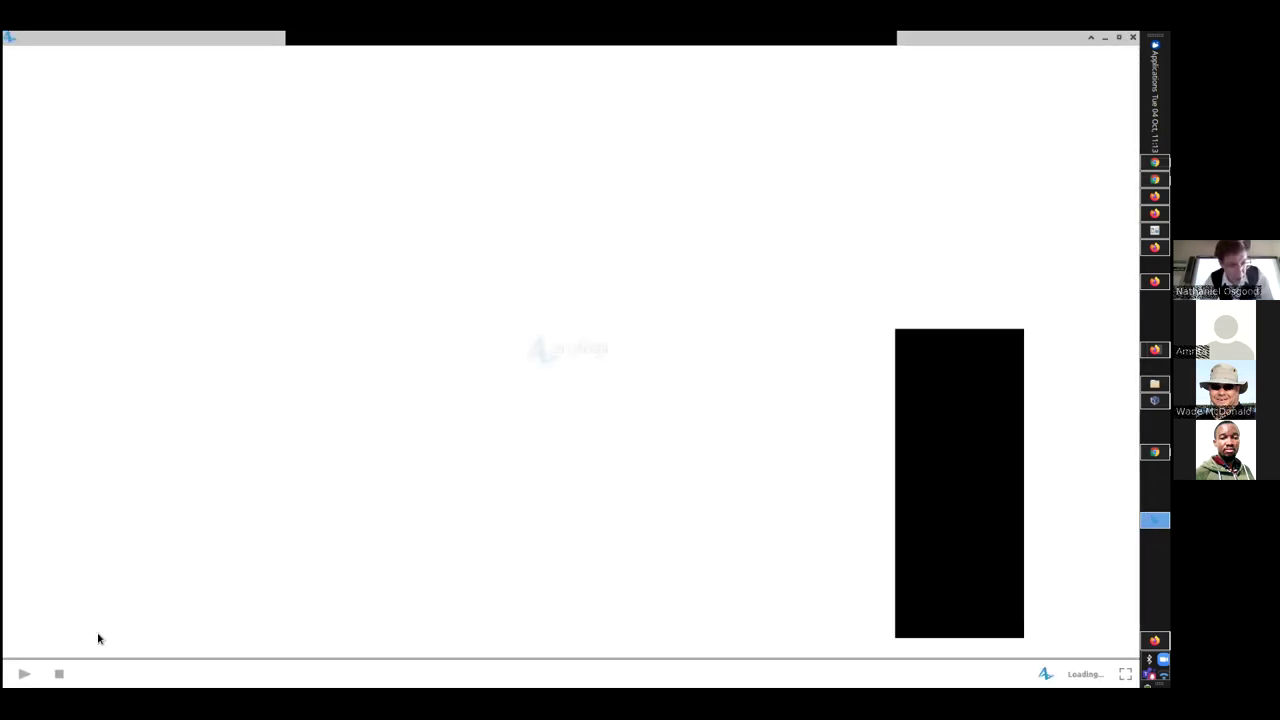
left_click(168, 146)
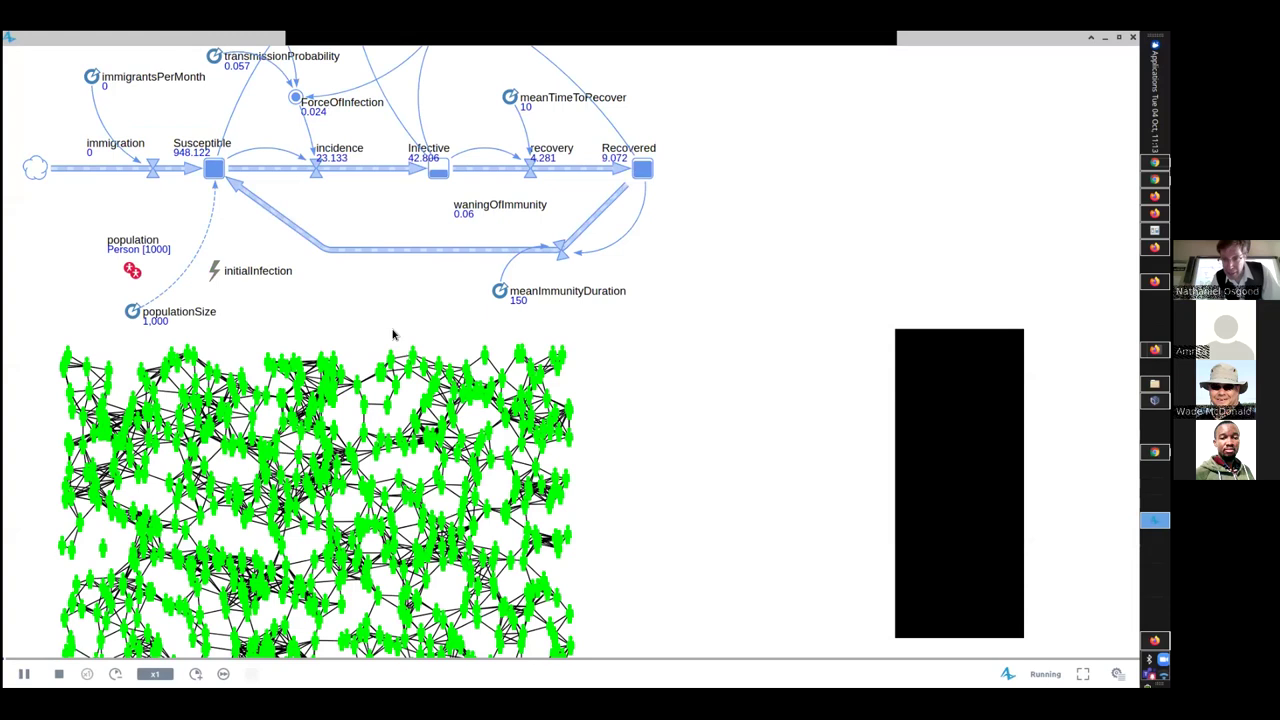
Step: Examine how infection spreads across the distance-based network, pausing and resuming the run and raising its speed to x2
scroll(434, 300, "down", 5)
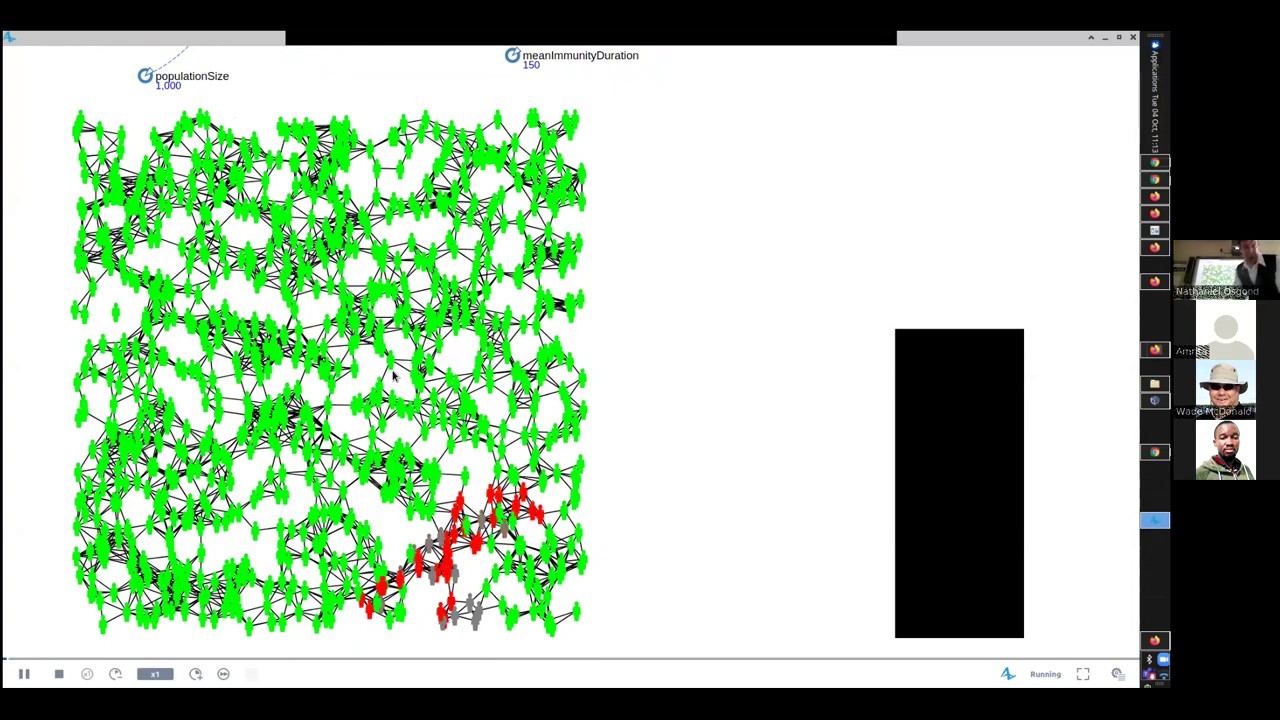
left_click(22, 673)
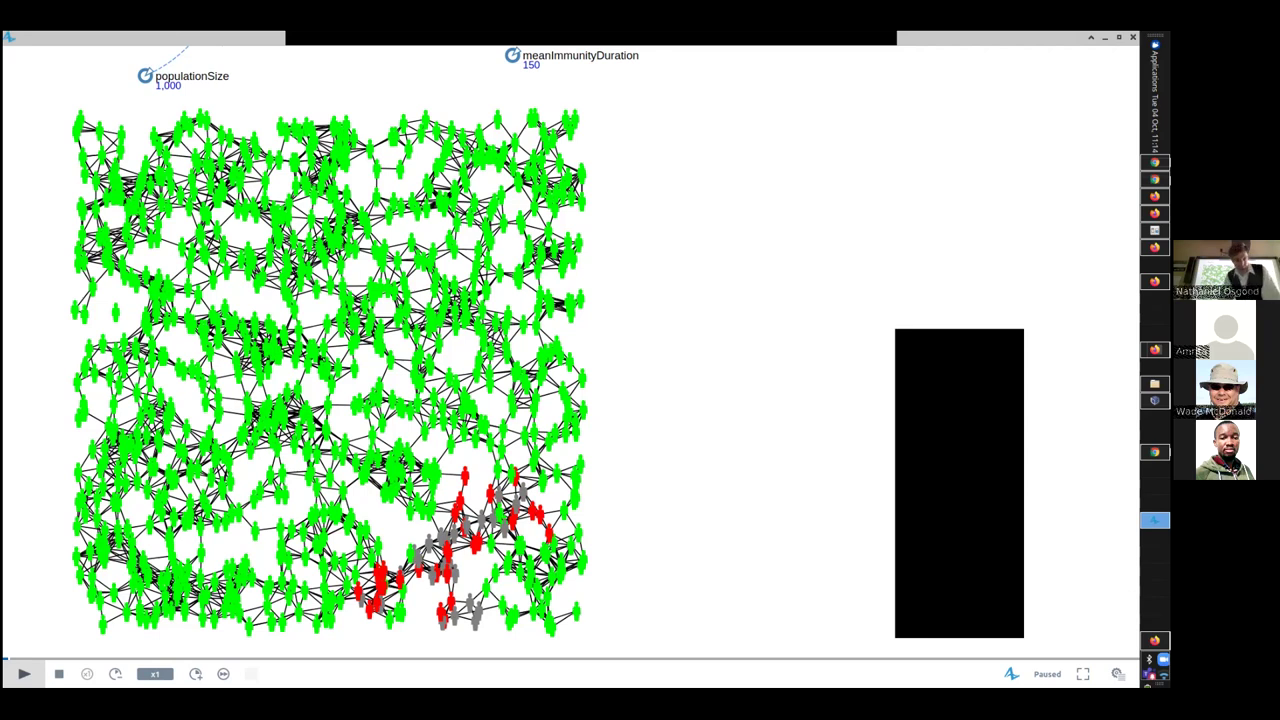
left_click(24, 674)
left_click(195, 674)
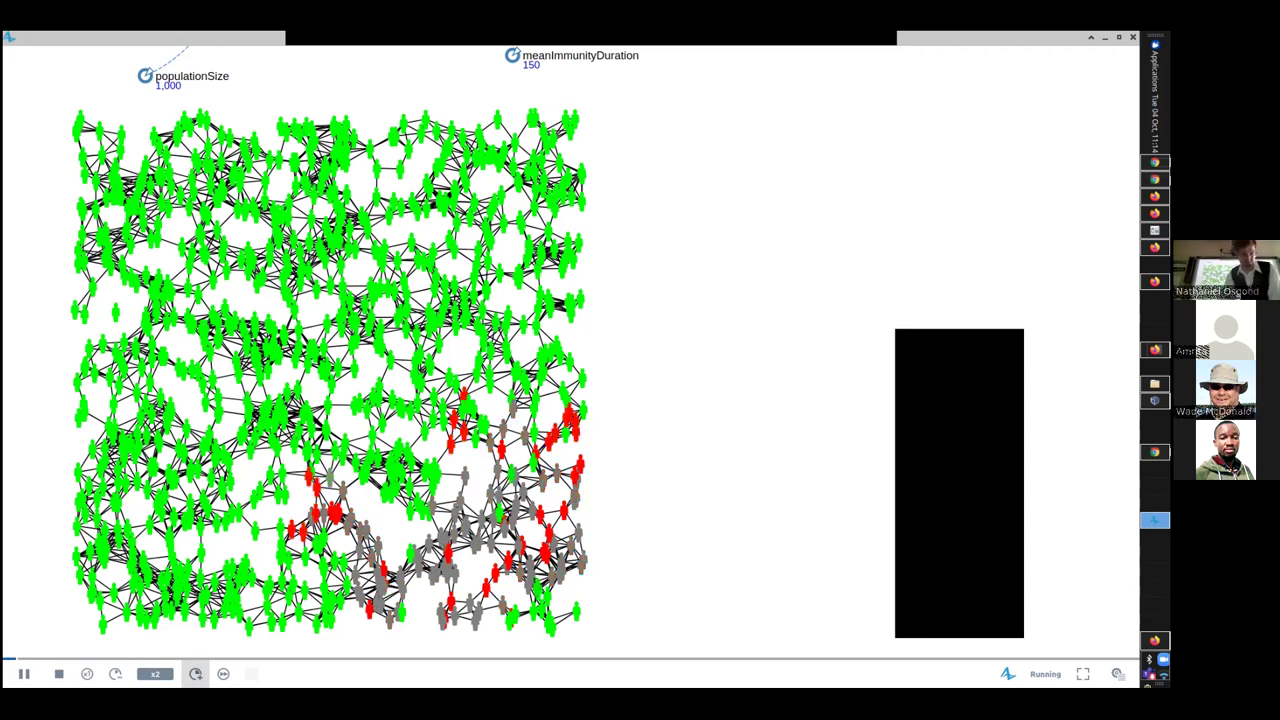
left_click(24, 674)
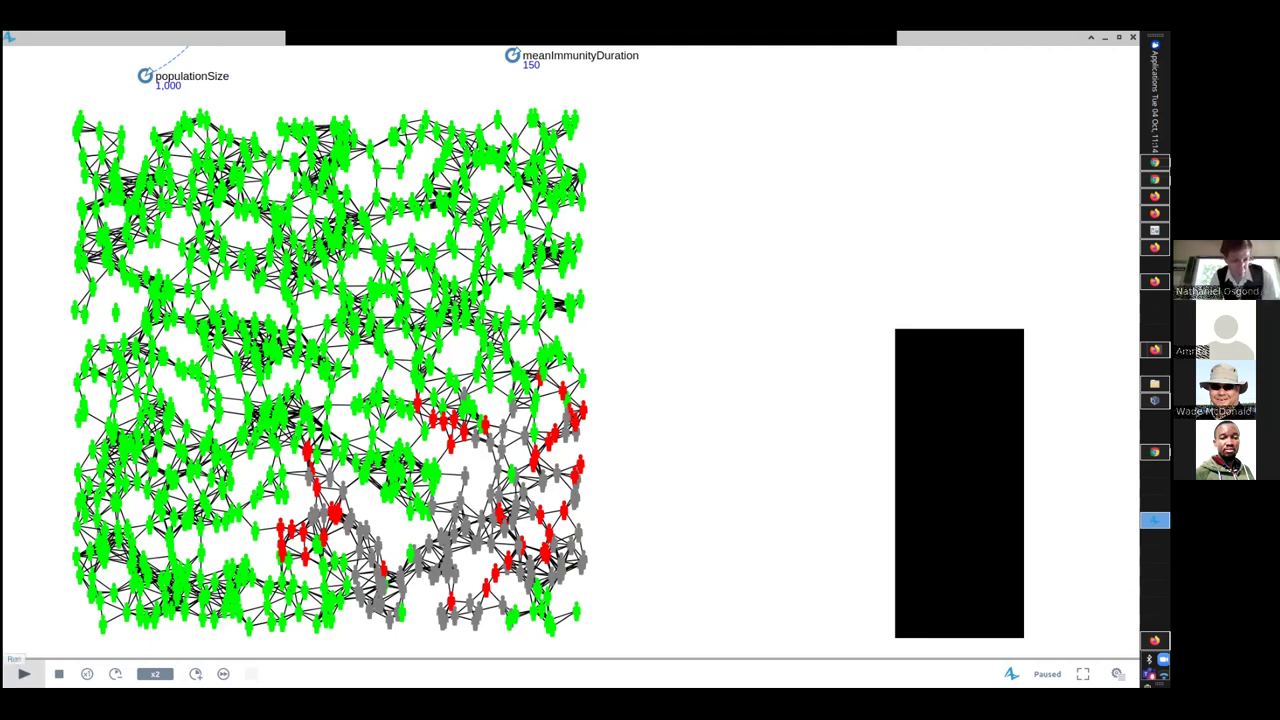
left_click(24, 674)
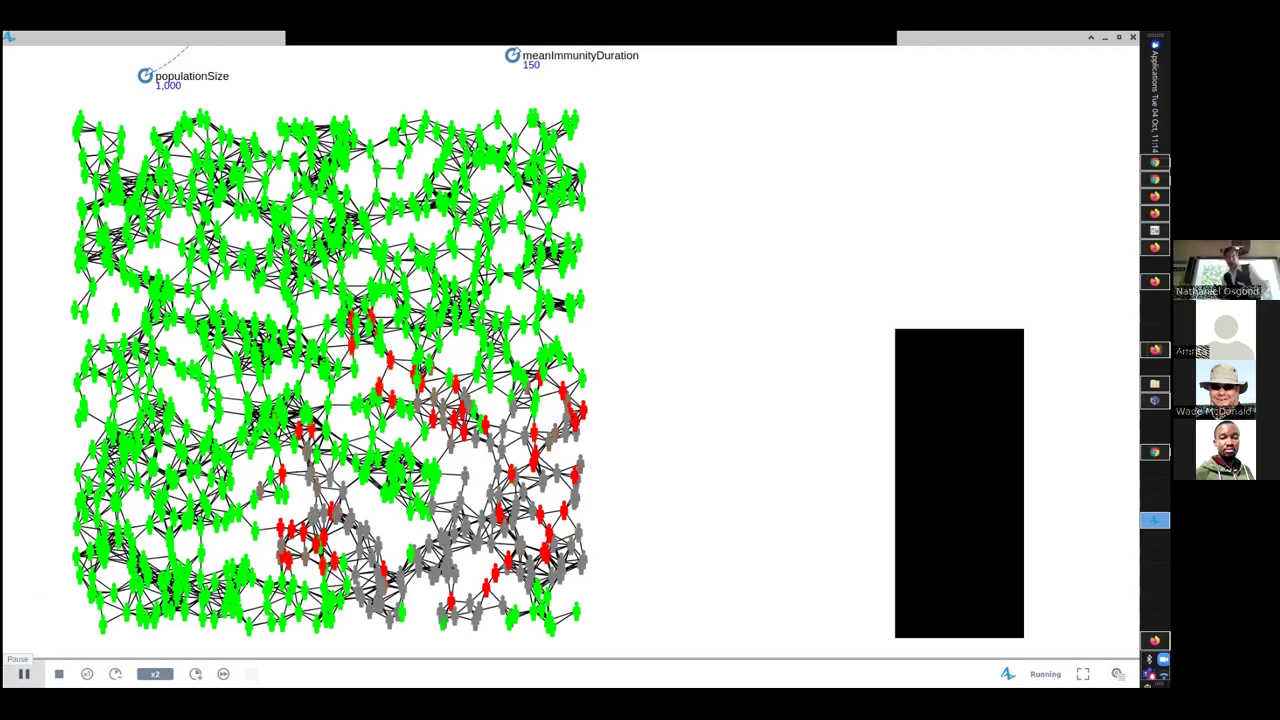
Step: Highlight the Infective ABM curve on the time plot, return to the agent network and raise the run speed to x10
left_click_drag(34, 267, 666, 704)
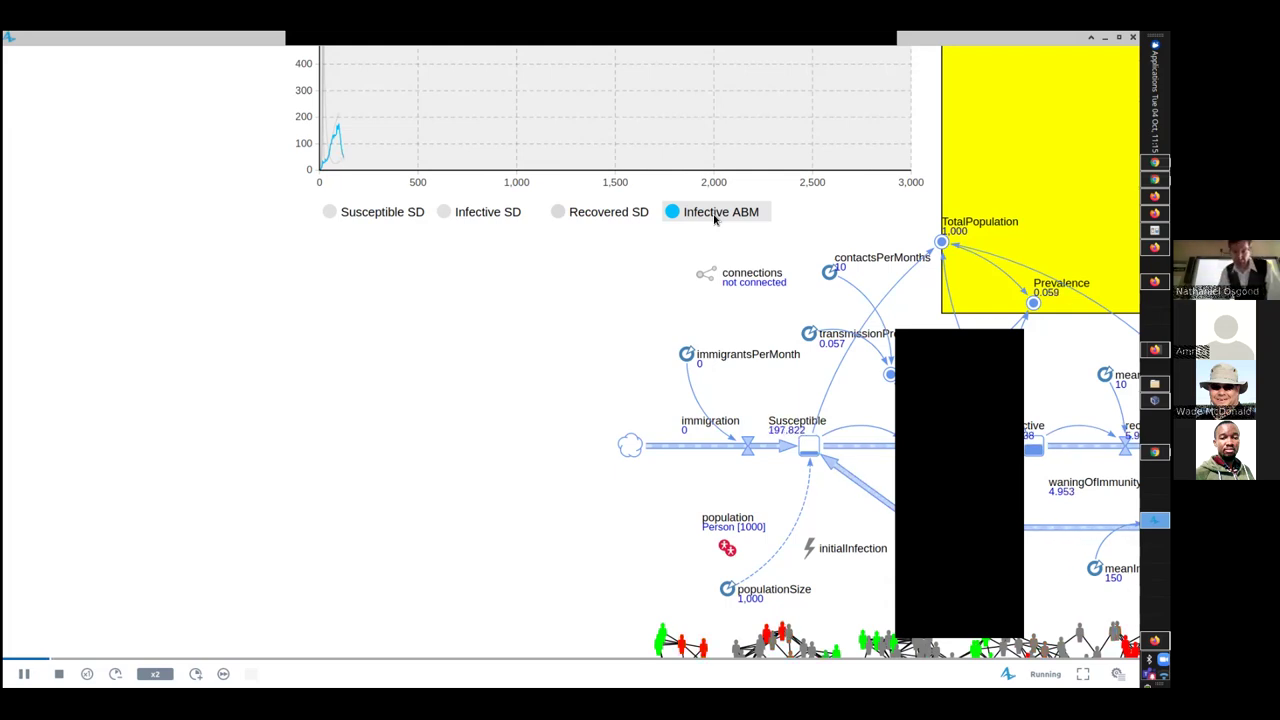
left_click_drag(580, 514, 324, 68)
left_click_drag(505, 460, 398, 472)
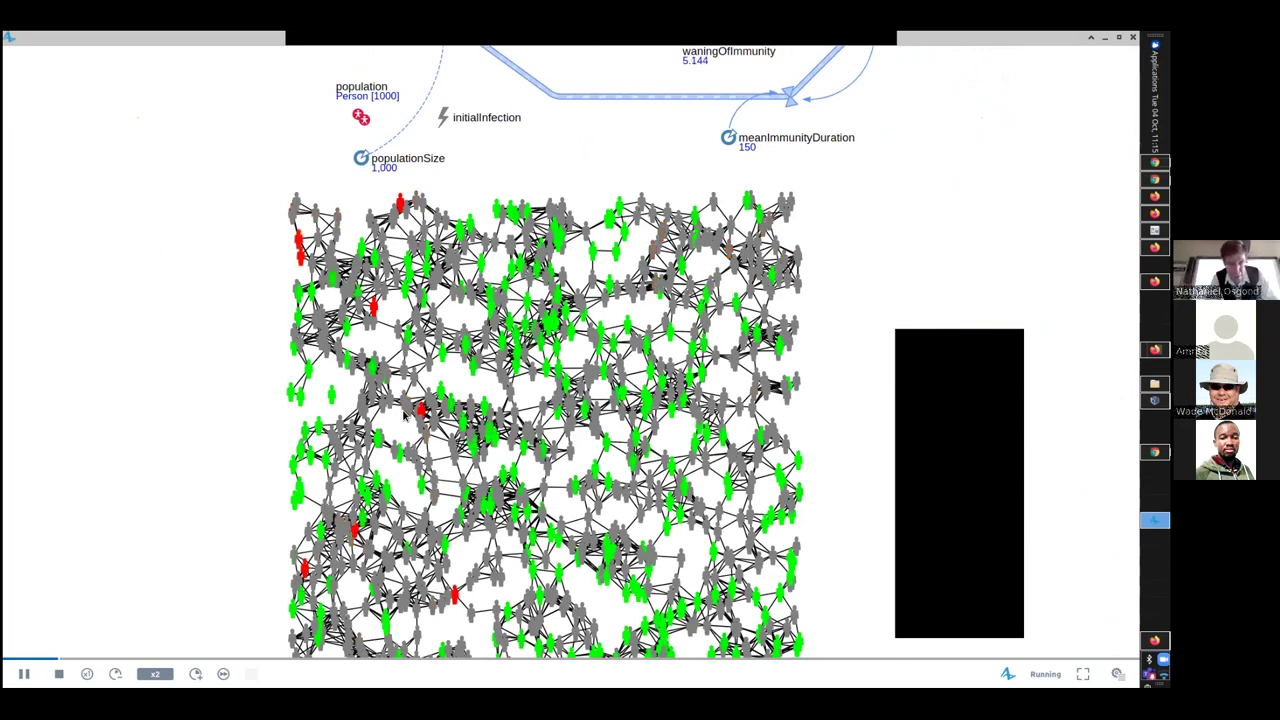
left_click(195, 674)
left_click(195, 674)
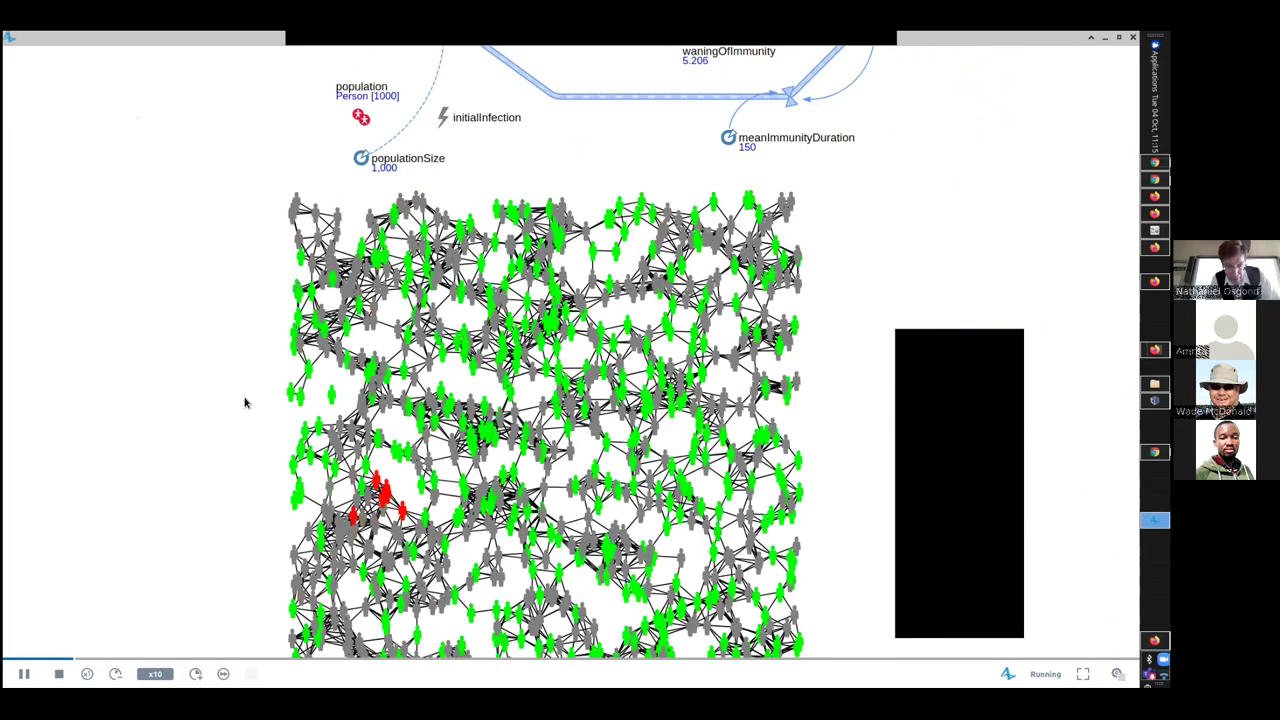
Step: Alternate between the Infective ABM curve and the agent network to follow the course of the outbreak
scroll(182, 313, "up", 5)
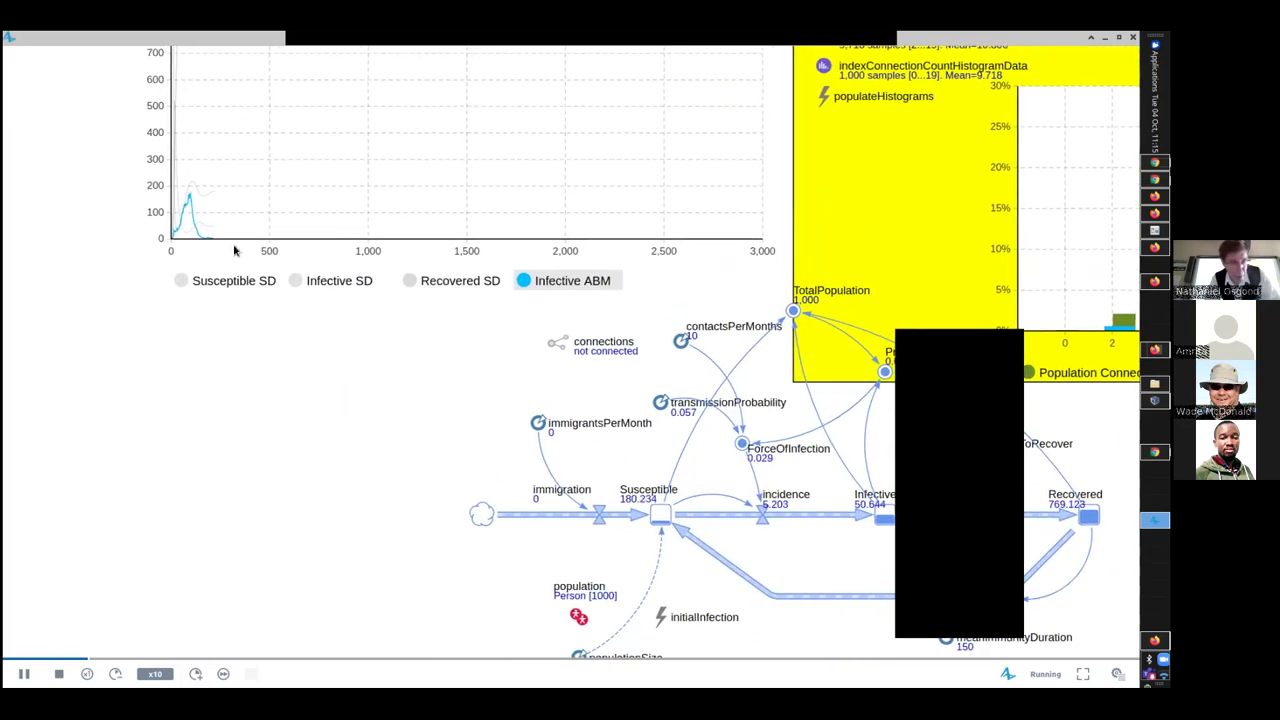
left_click_drag(572, 560, 307, 87)
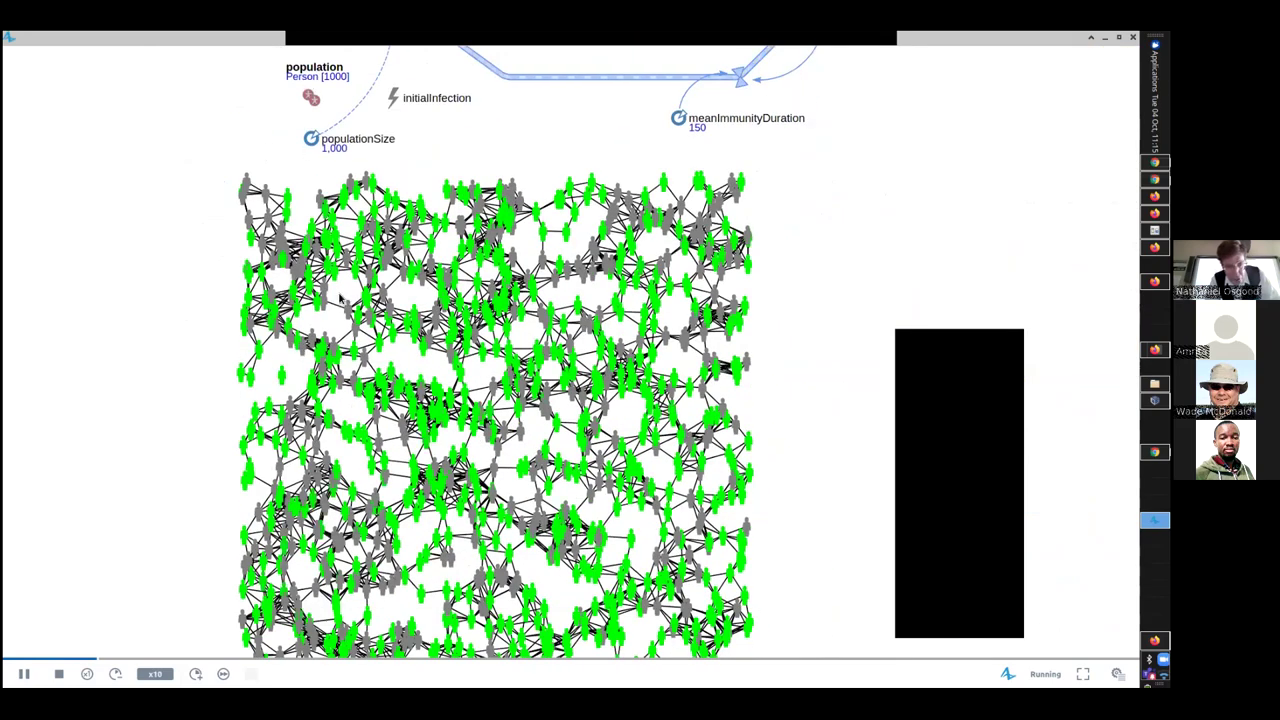
scroll(137, 251, "up", 5)
left_click_drag(137, 251, 360, 360)
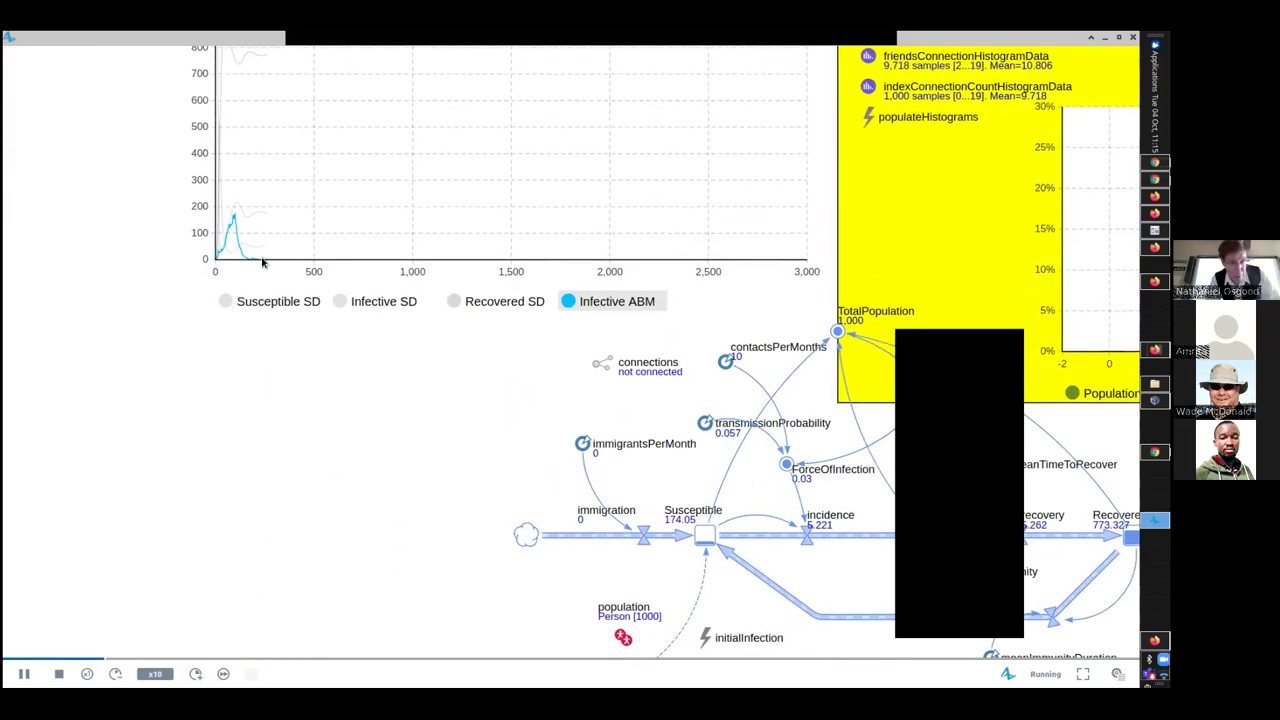
left_click_drag(394, 617, 126, 183)
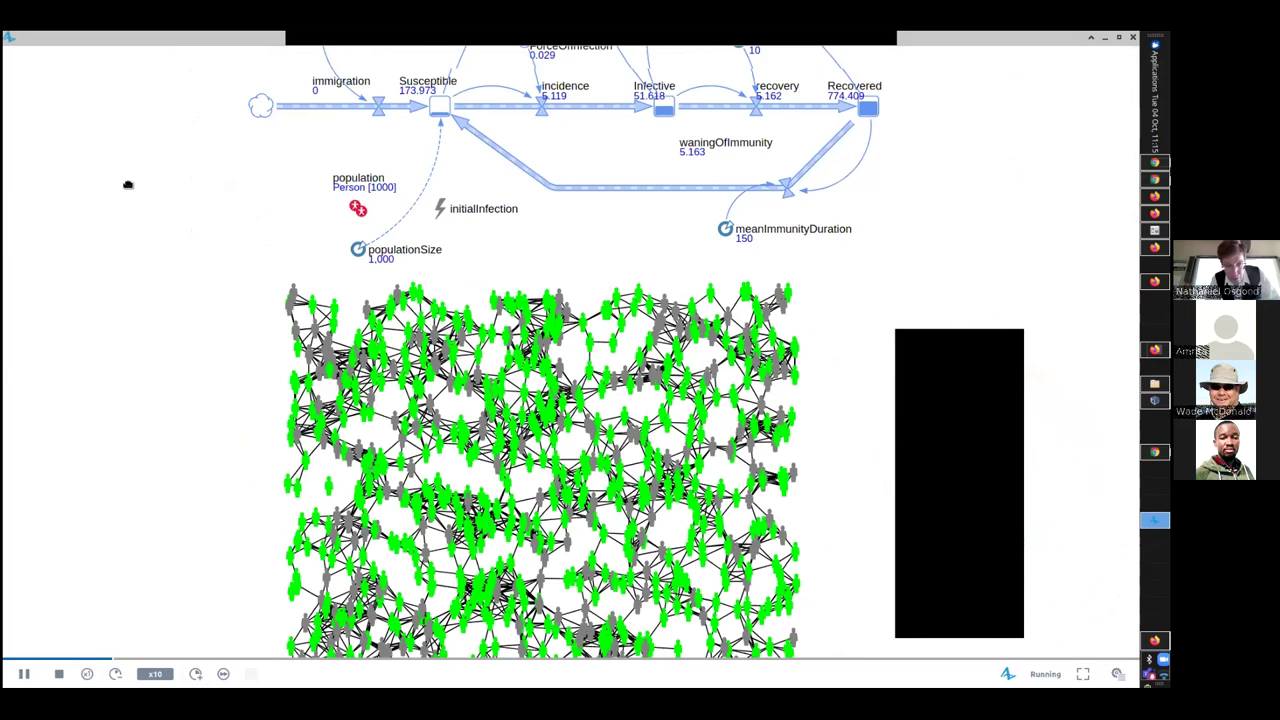
left_click_drag(201, 481, 155, 297)
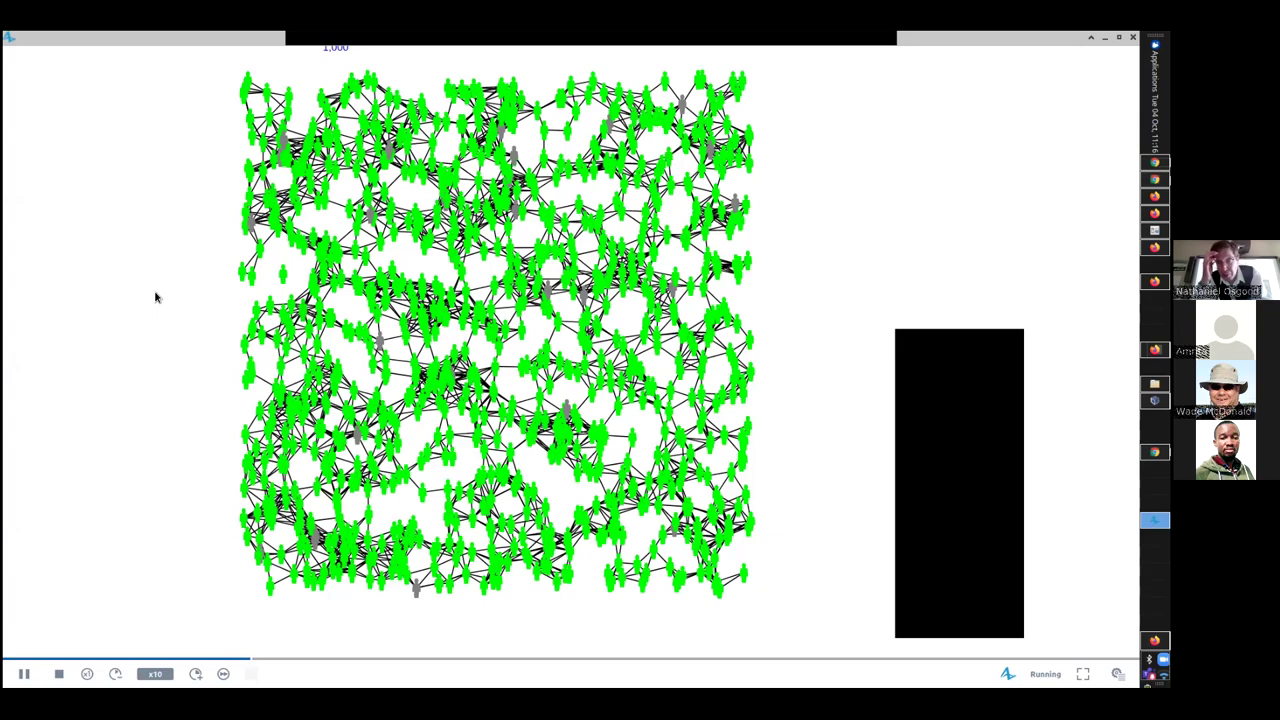
Step: Inspect the whole agent population once more and compare the Infective ABM curve with the SD curves on the time plot
scroll(122, 320, "down", 1)
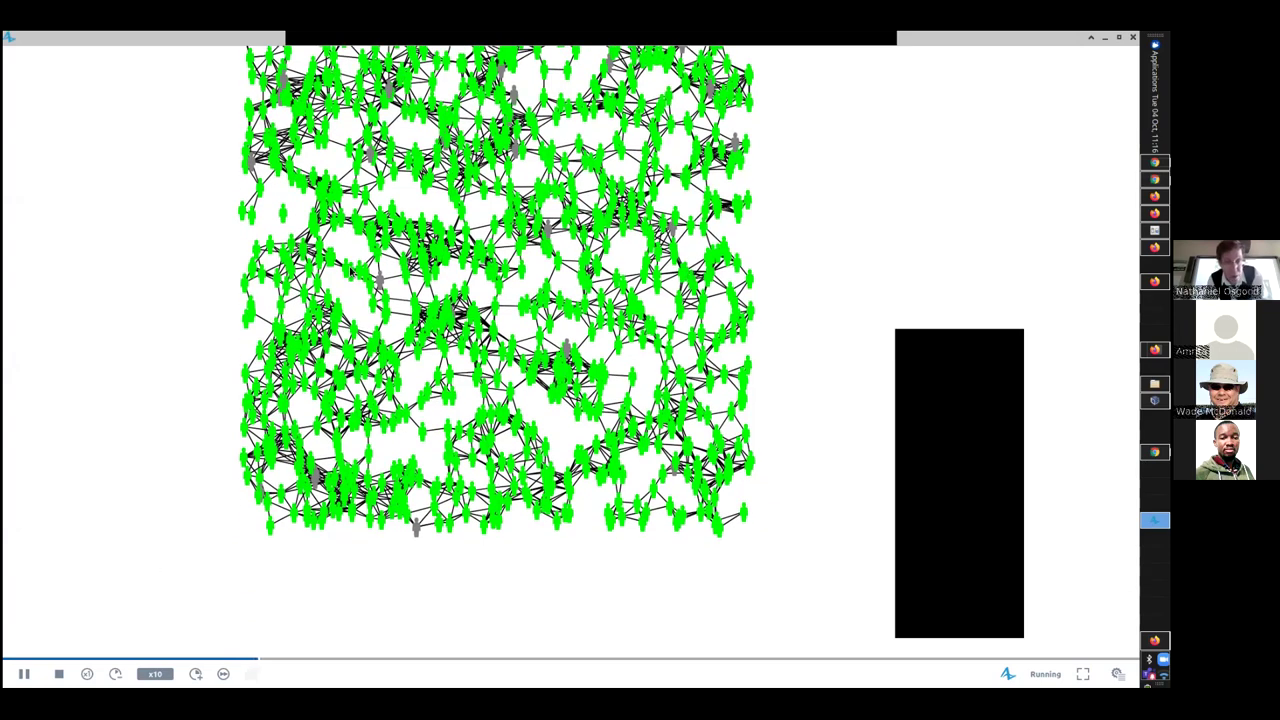
scroll(343, 297, "up", 4)
left_click_drag(338, 477, 319, 289)
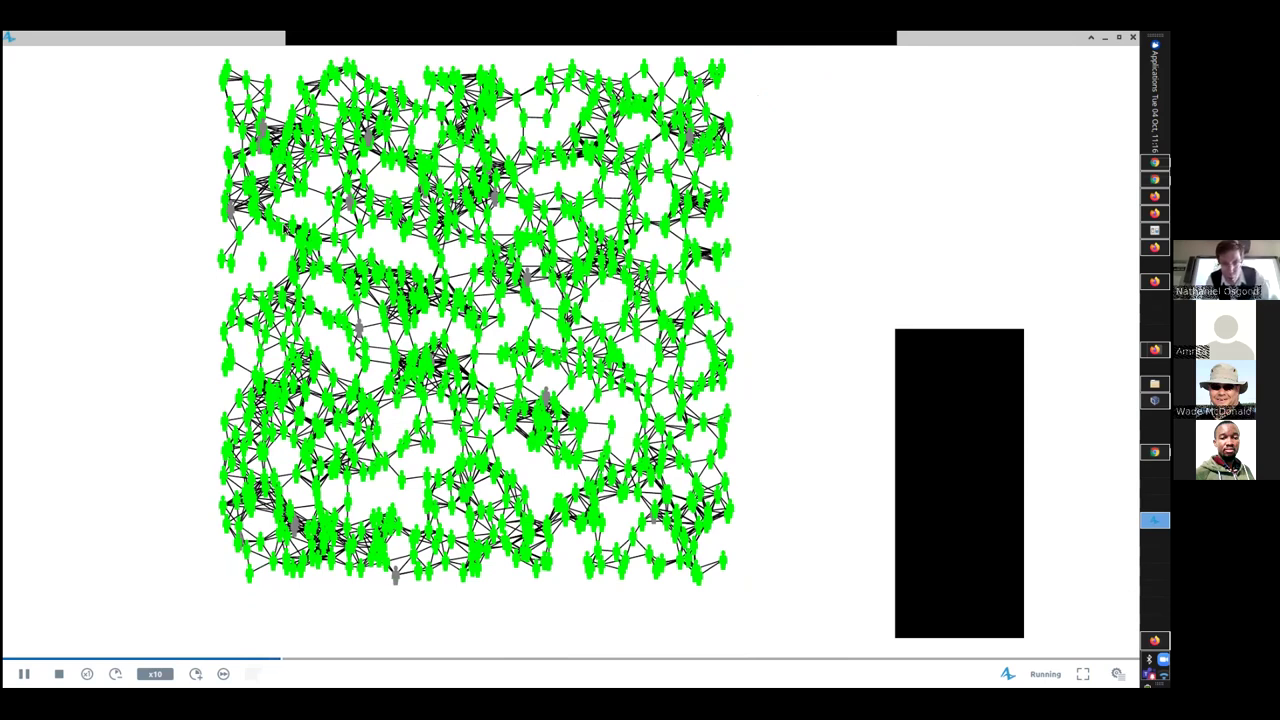
scroll(347, 502, "up", 5)
scroll(345, 652, "up", 3)
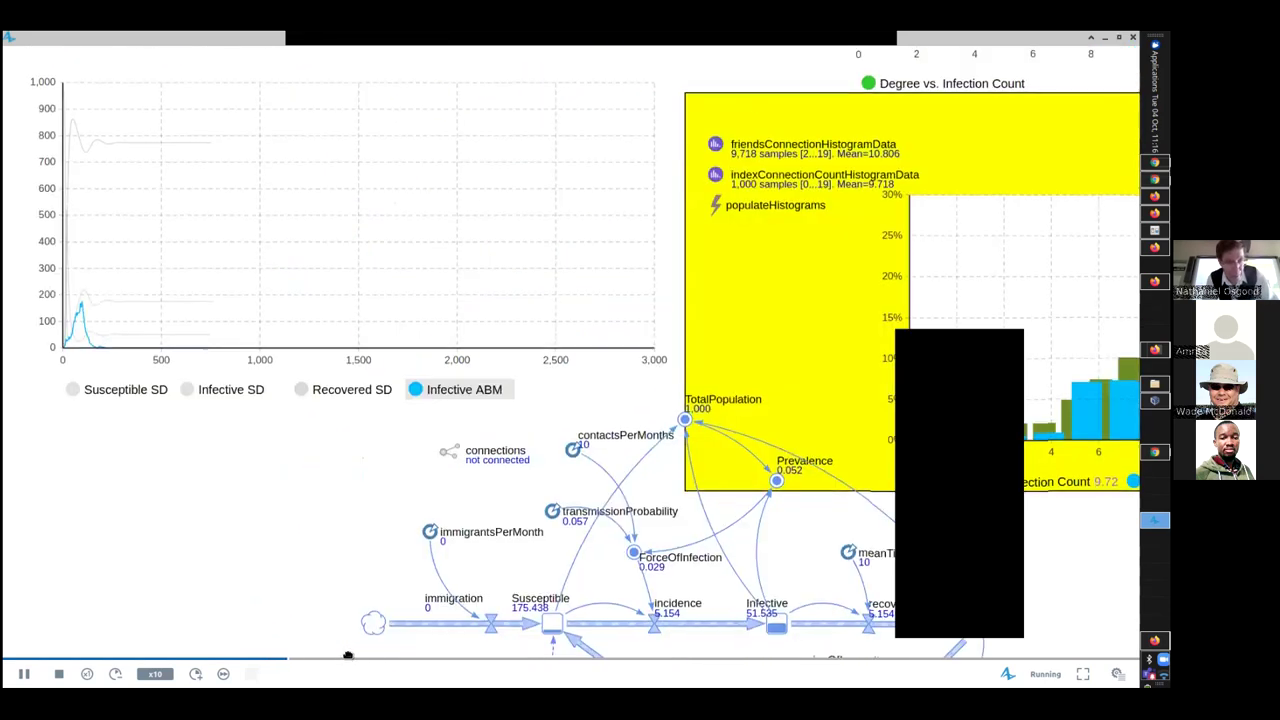
scroll(347, 656, "left", 1)
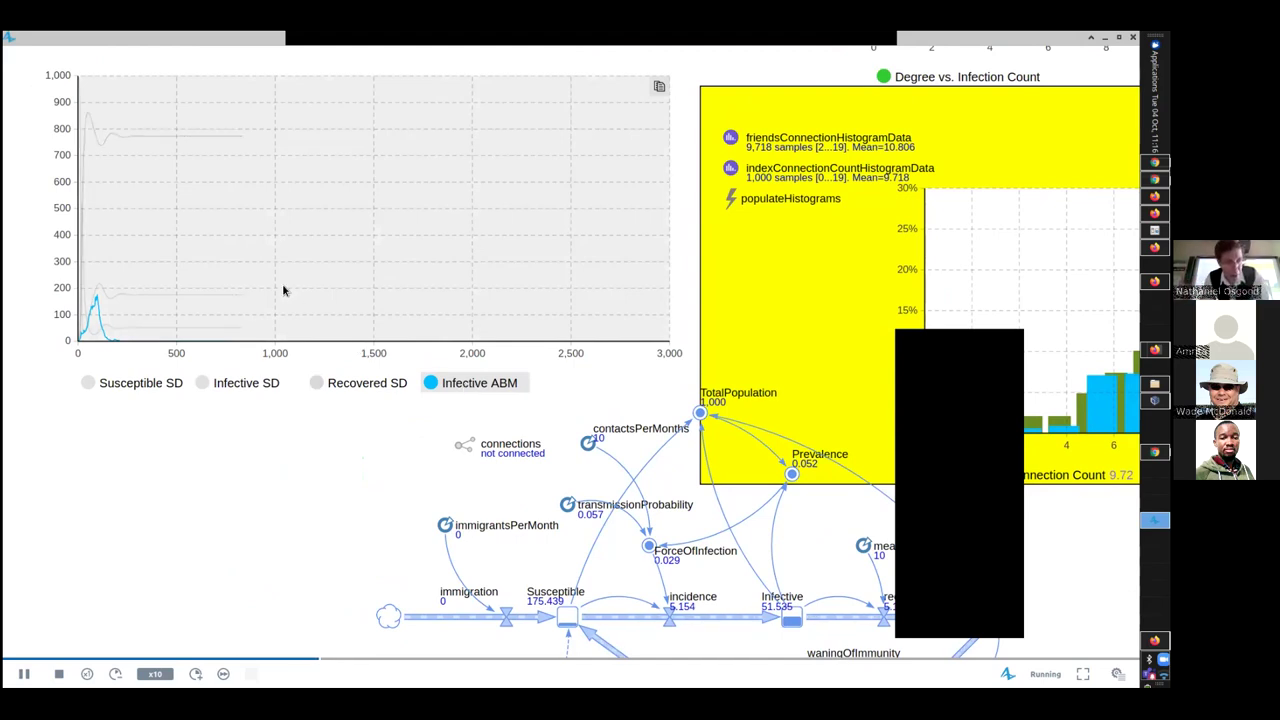
left_click_drag(411, 583, 314, 534)
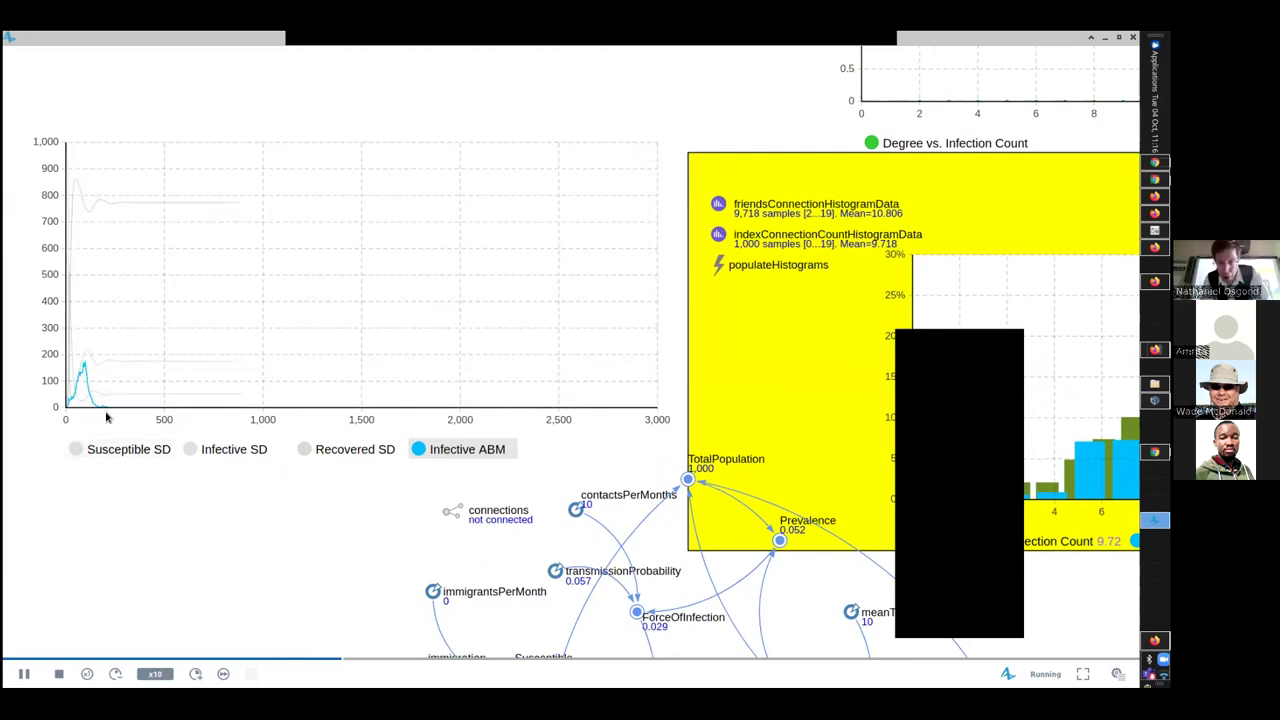
Step: Return to the model editor, run the Population10k experiment and show the developer panel in its run window
key("alt+Tab")
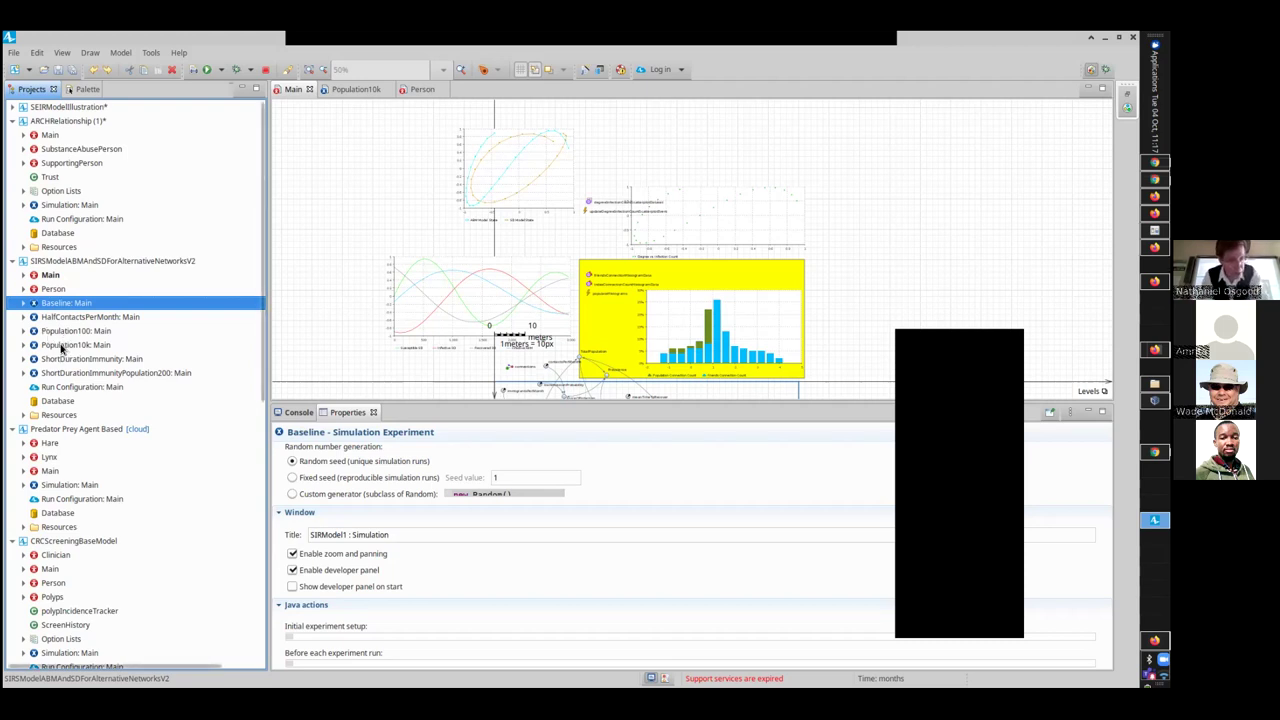
right_click(62, 346)
left_click(94, 524)
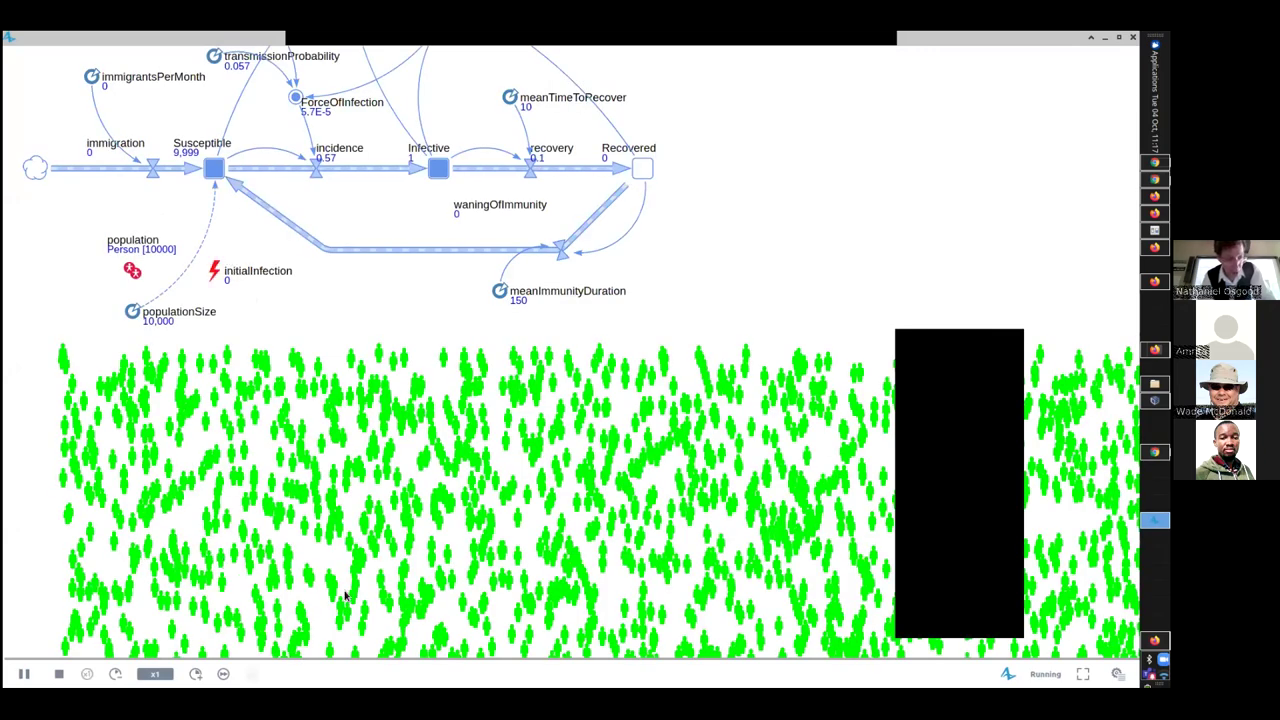
left_click(1117, 673)
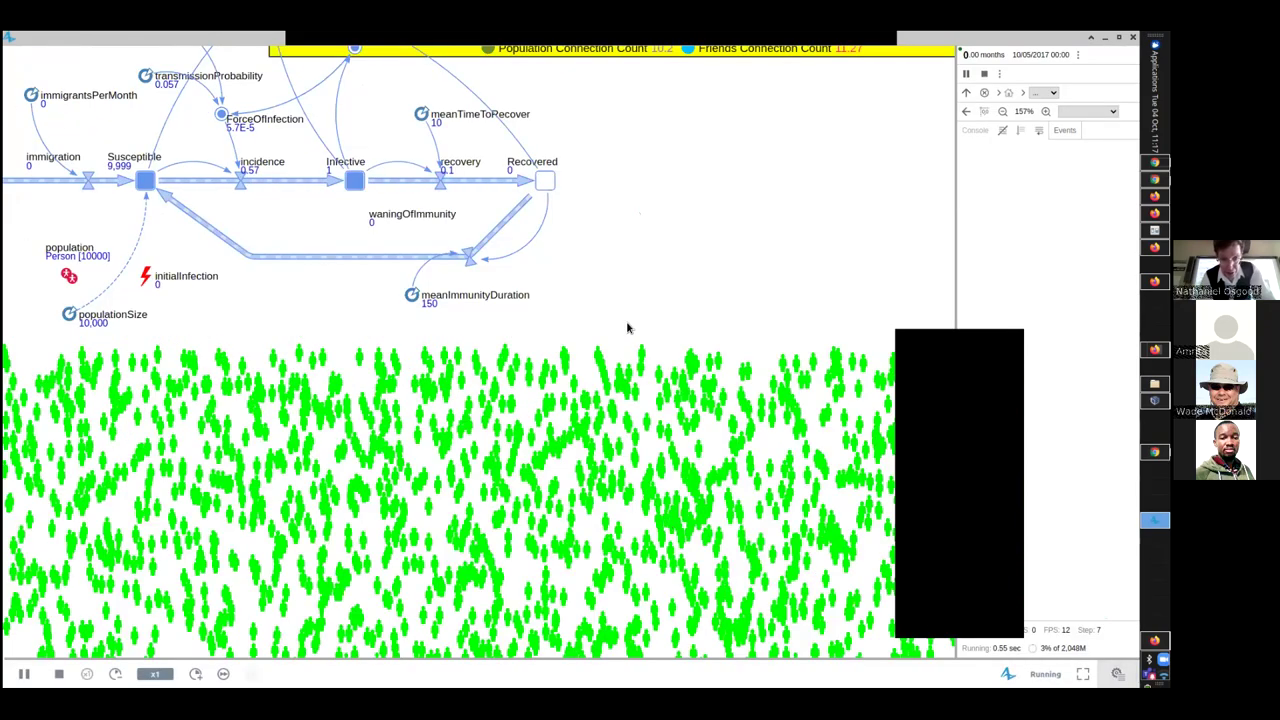
Step: Examine the 10,000-agent network, the connection count histogram and the stock-and-flow values early in the run
scroll(629, 327, "down", 5)
left_click_drag(628, 322, 686, 380)
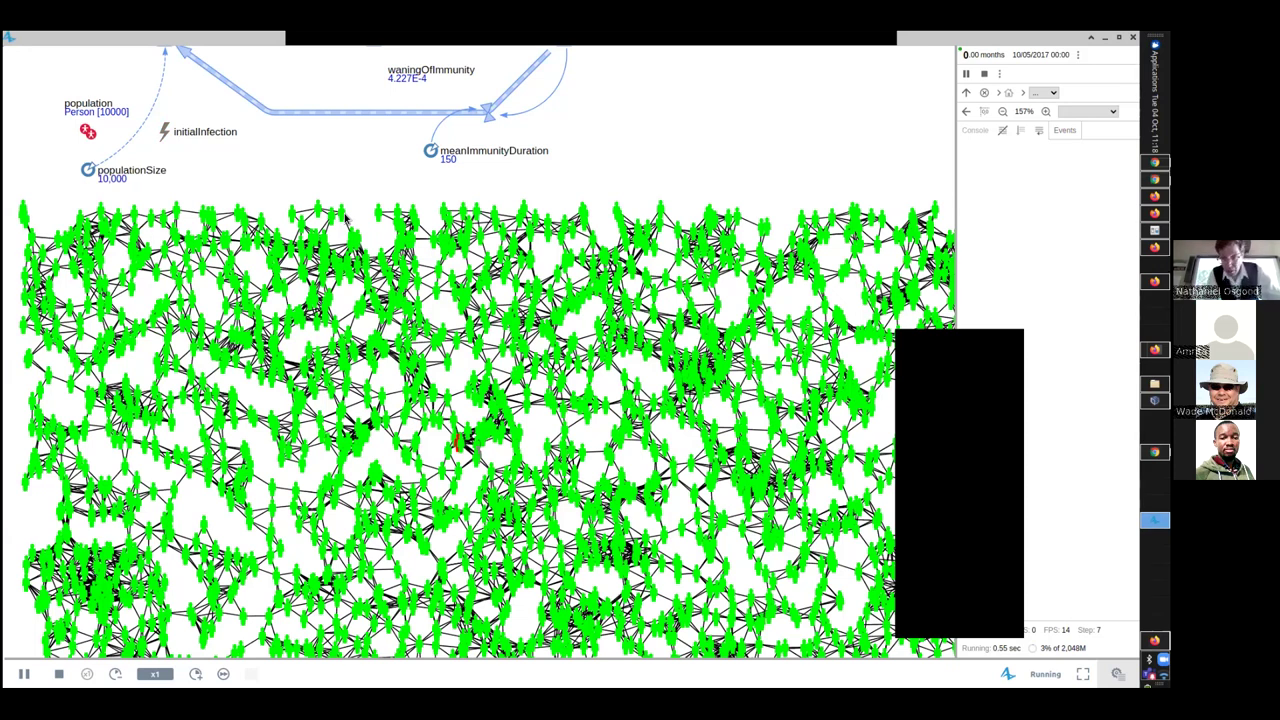
scroll(345, 215, "up", 5)
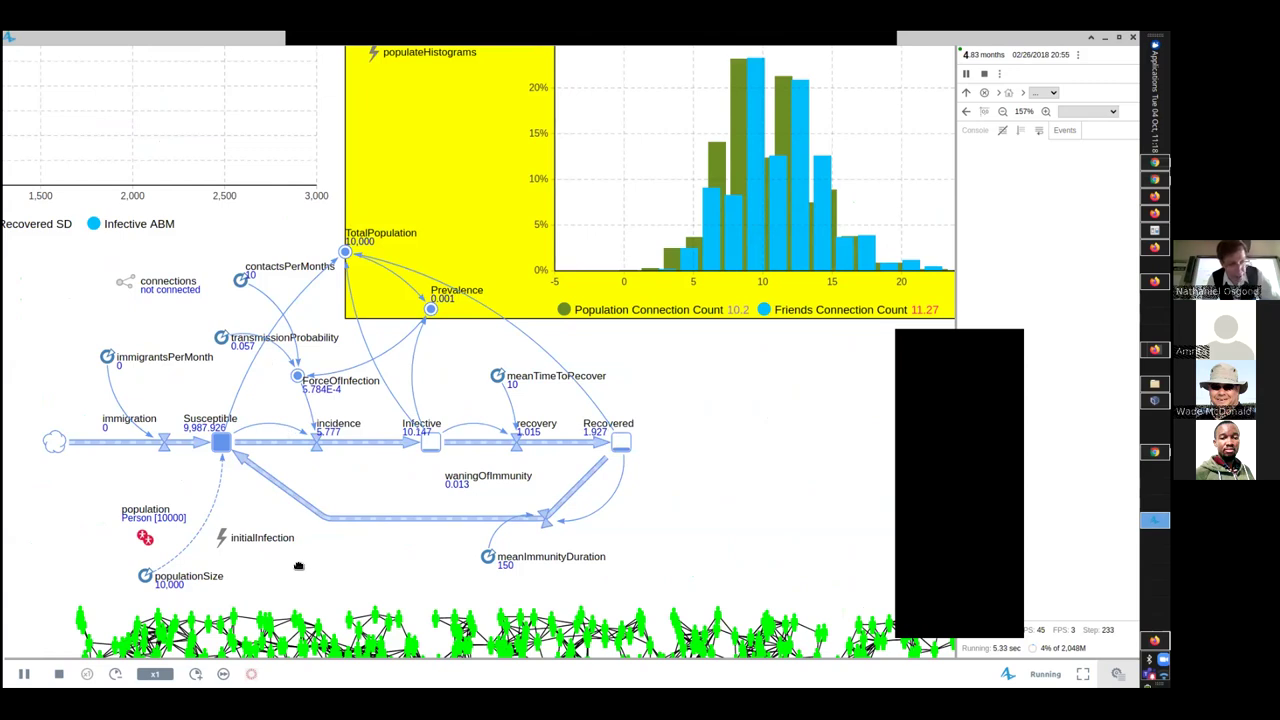
scroll(300, 558, "down", 2)
scroll(251, 336, "down", 4)
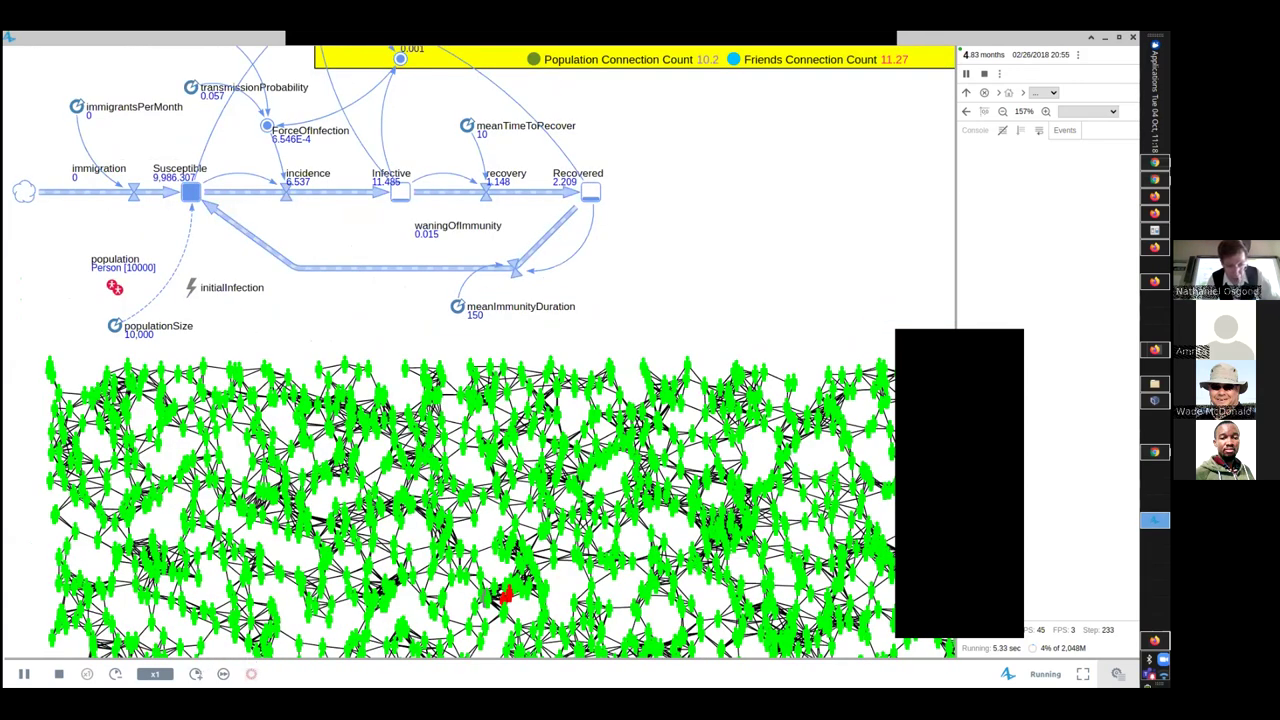
Step: Raise the Population10k run speed to x25 and focus on the infected cluster in the agent network
scroll(483, 597, "down", 6)
left_click(195, 673)
left_click(195, 673)
left_click(195, 673)
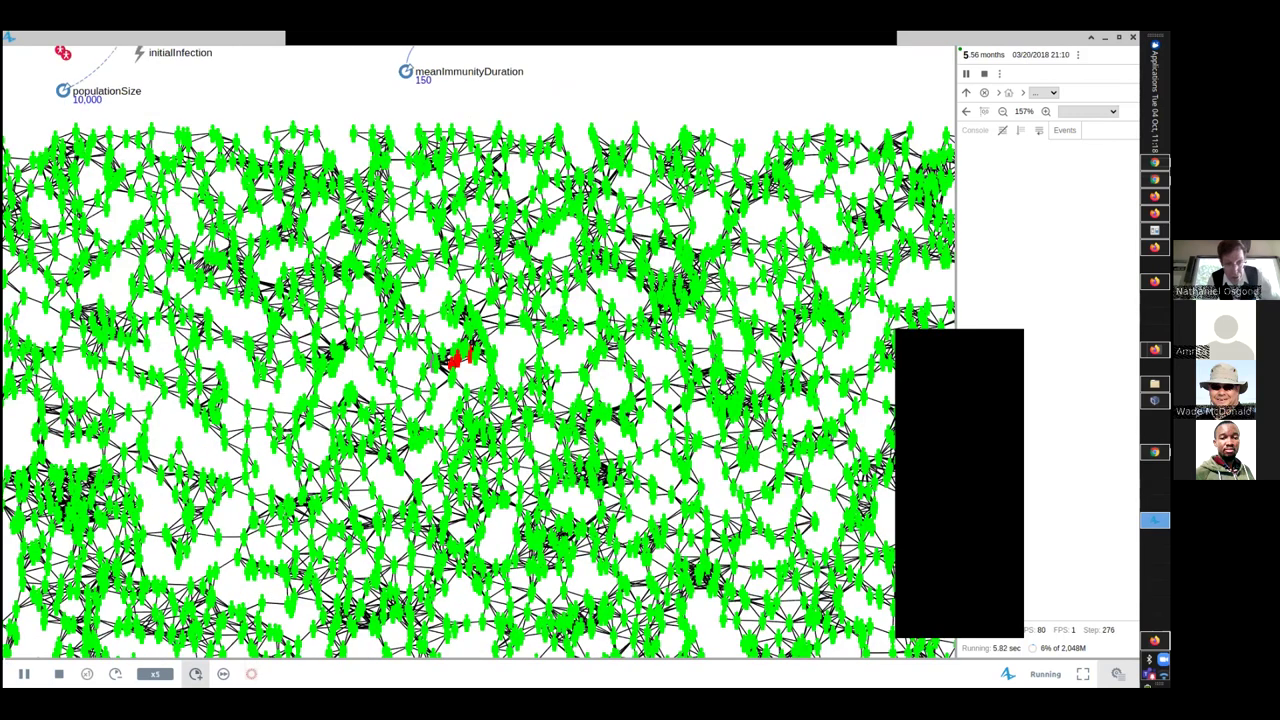
left_click(195, 673)
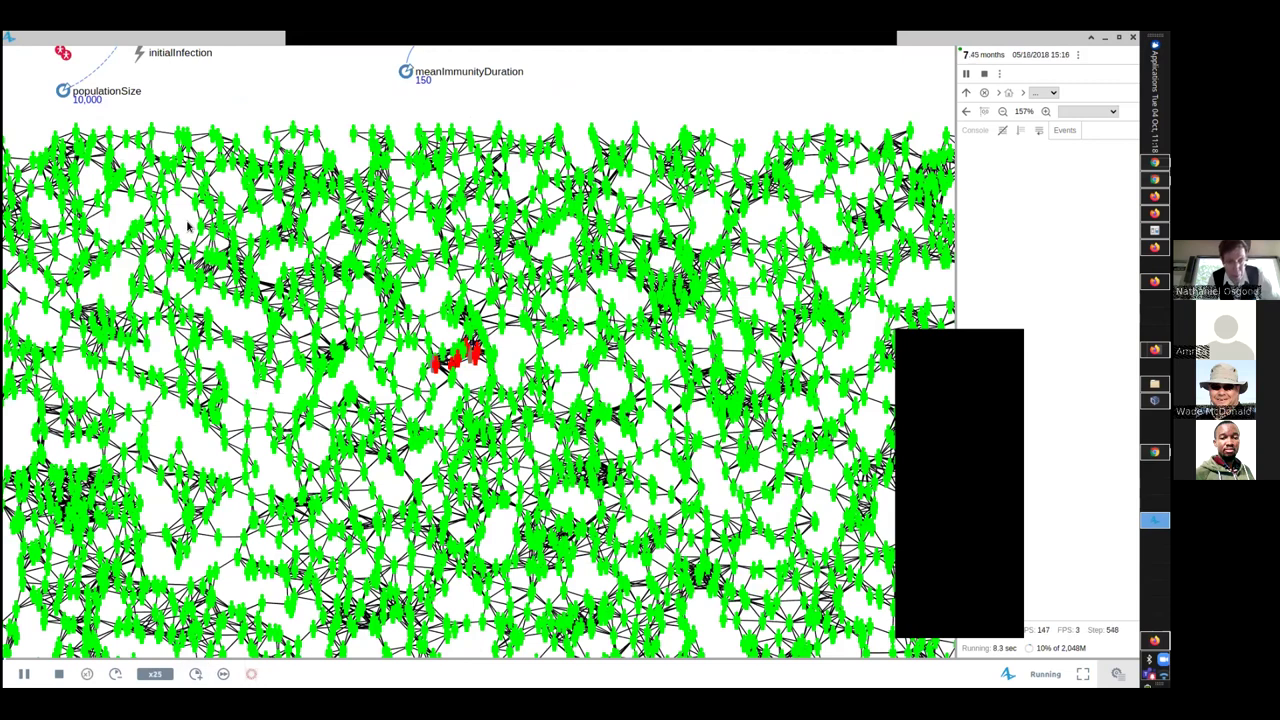
scroll(208, 257, "up", 1)
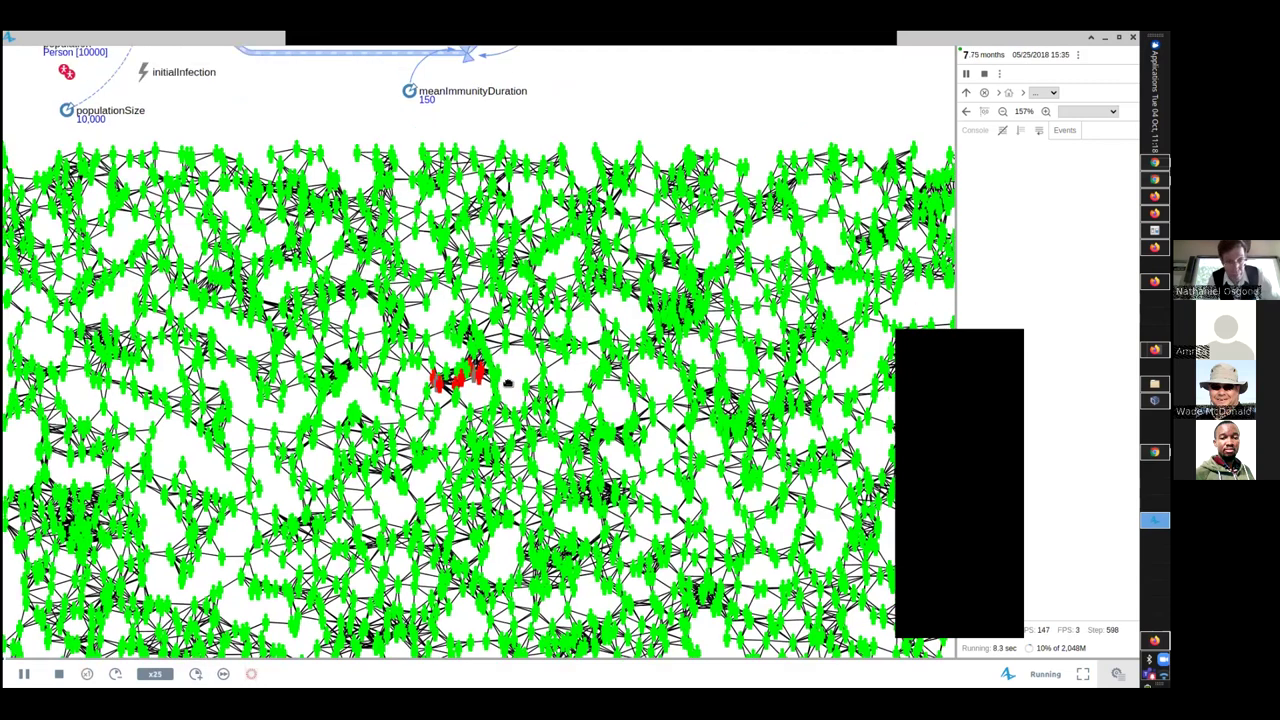
left_click_drag(450, 306, 456, 313)
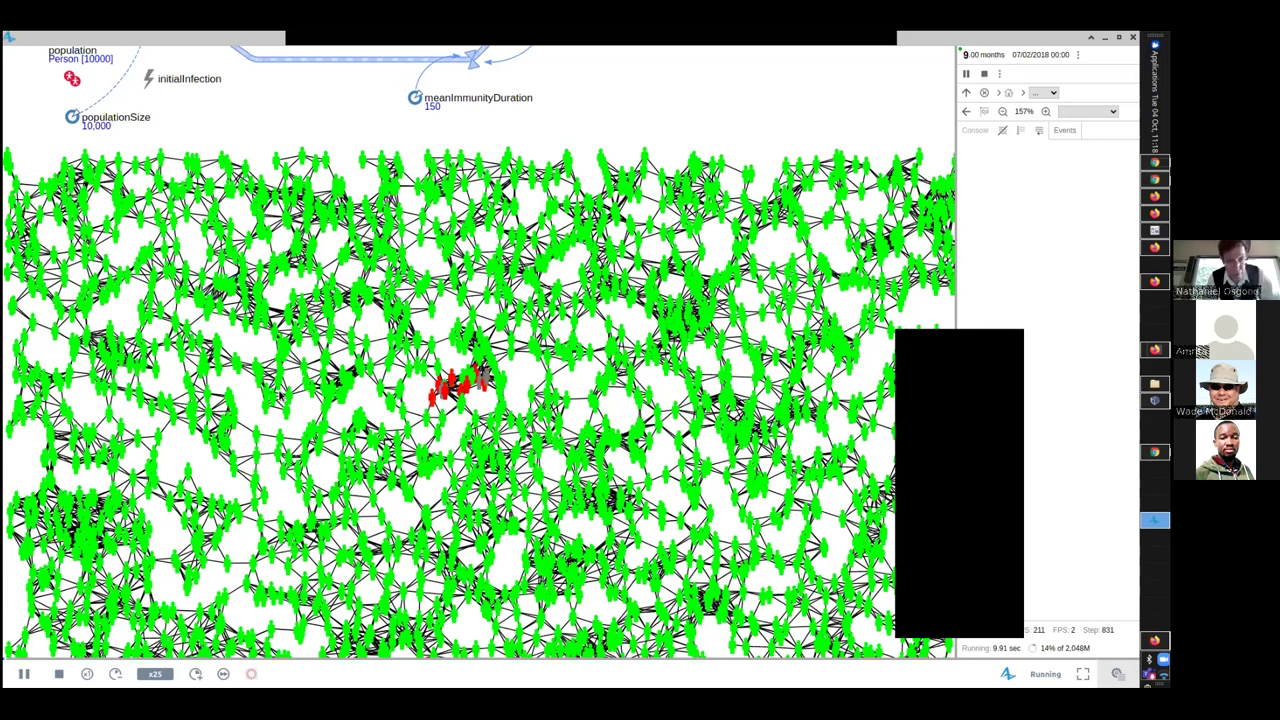
Step: Raise the Population10k run speed to x100 and bring the stock-and-flow diagram into view above the agent network
left_click_drag(280, 398, 279, 405)
left_click(195, 673)
left_click(195, 673)
left_click_drag(240, 150, 308, 378)
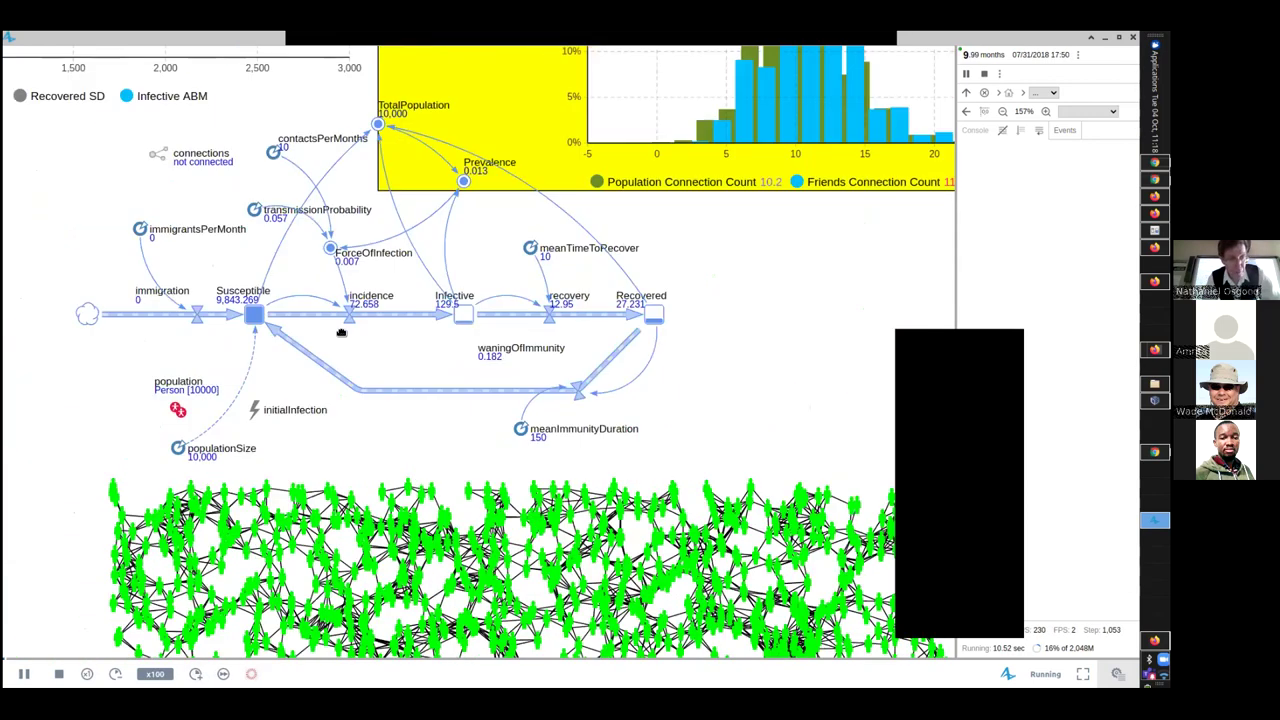
left_click_drag(306, 230, 343, 329)
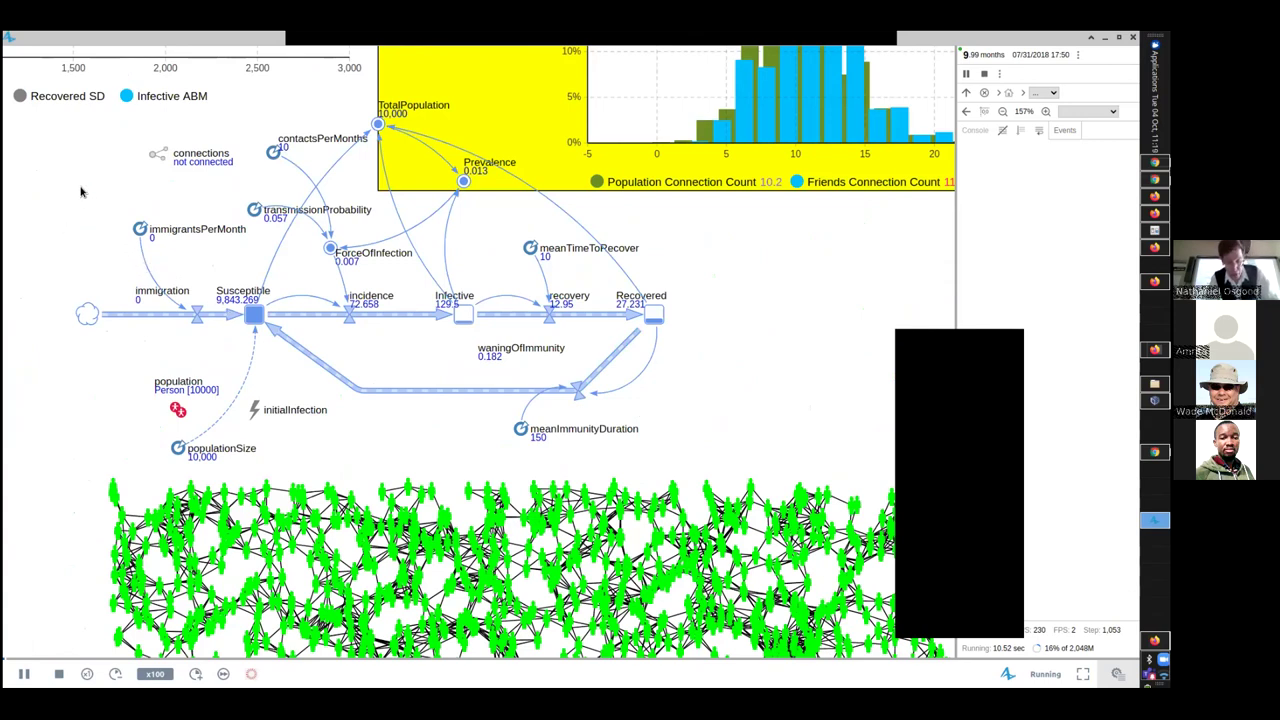
Step: Run the Population10k simulation as fast as possible in virtual time while viewing the SD and ABM time plot
key("Home")
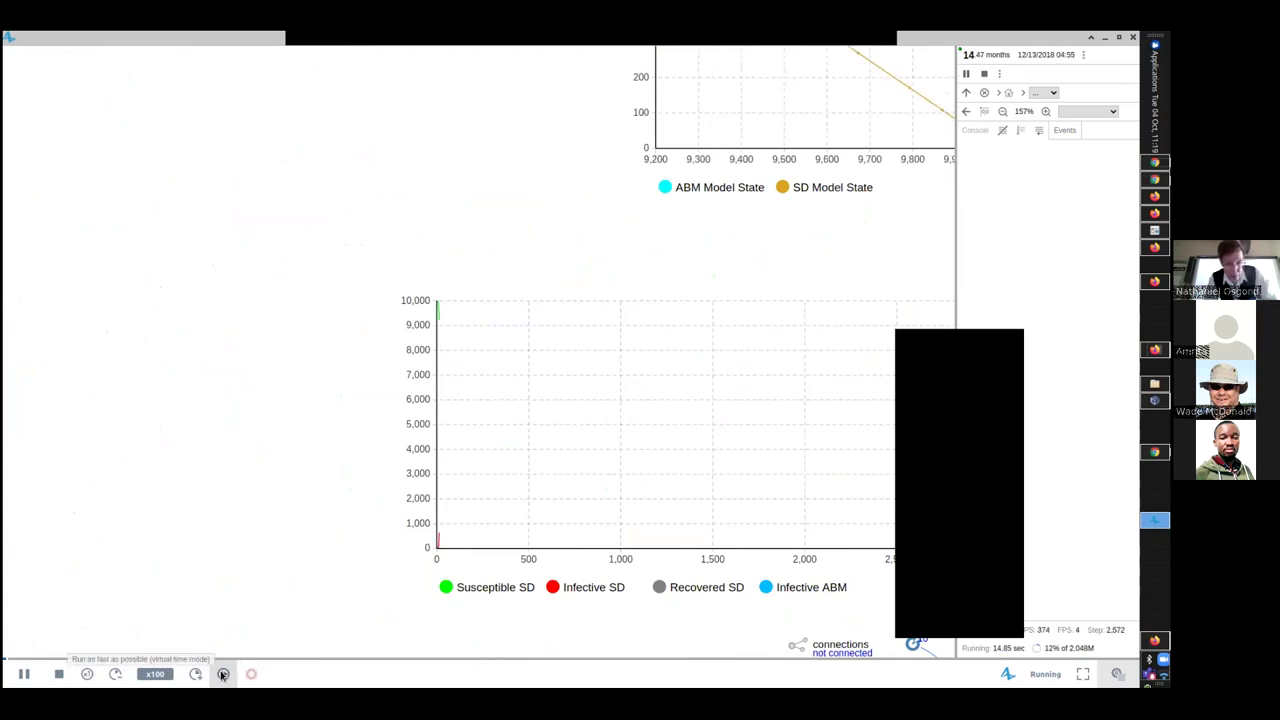
left_click(223, 674)
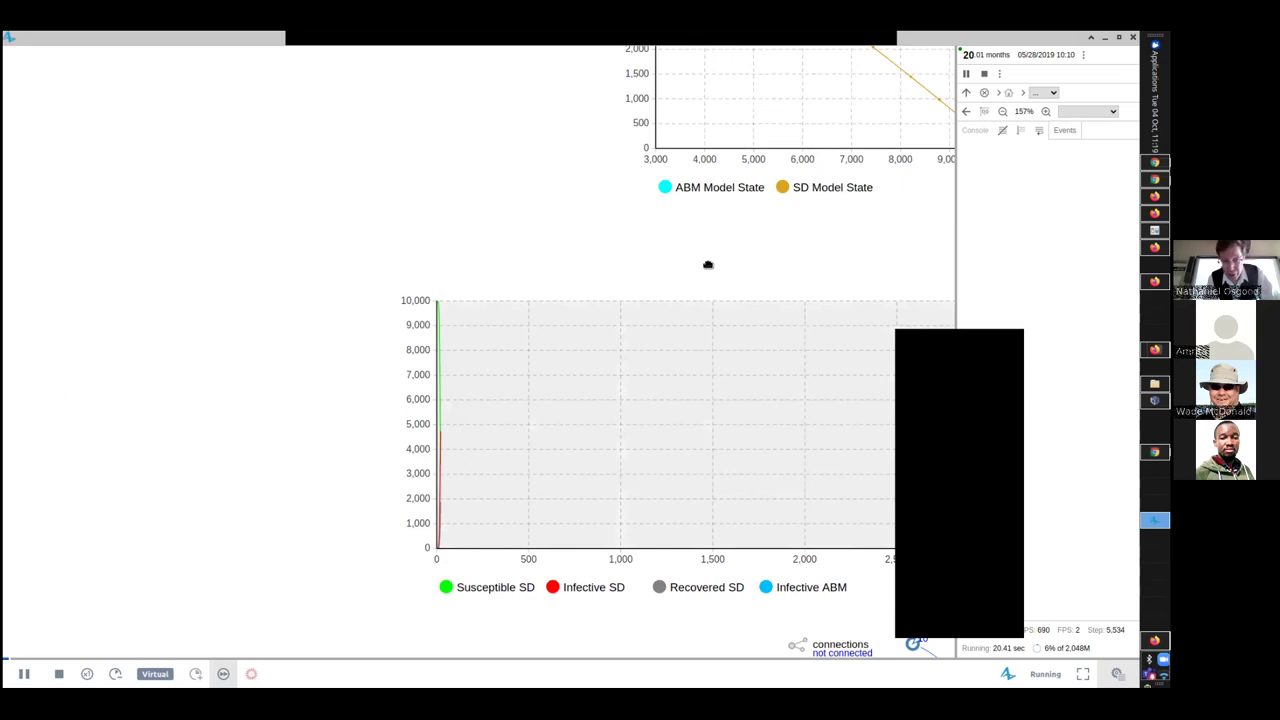
left_click_drag(706, 266, 708, 265)
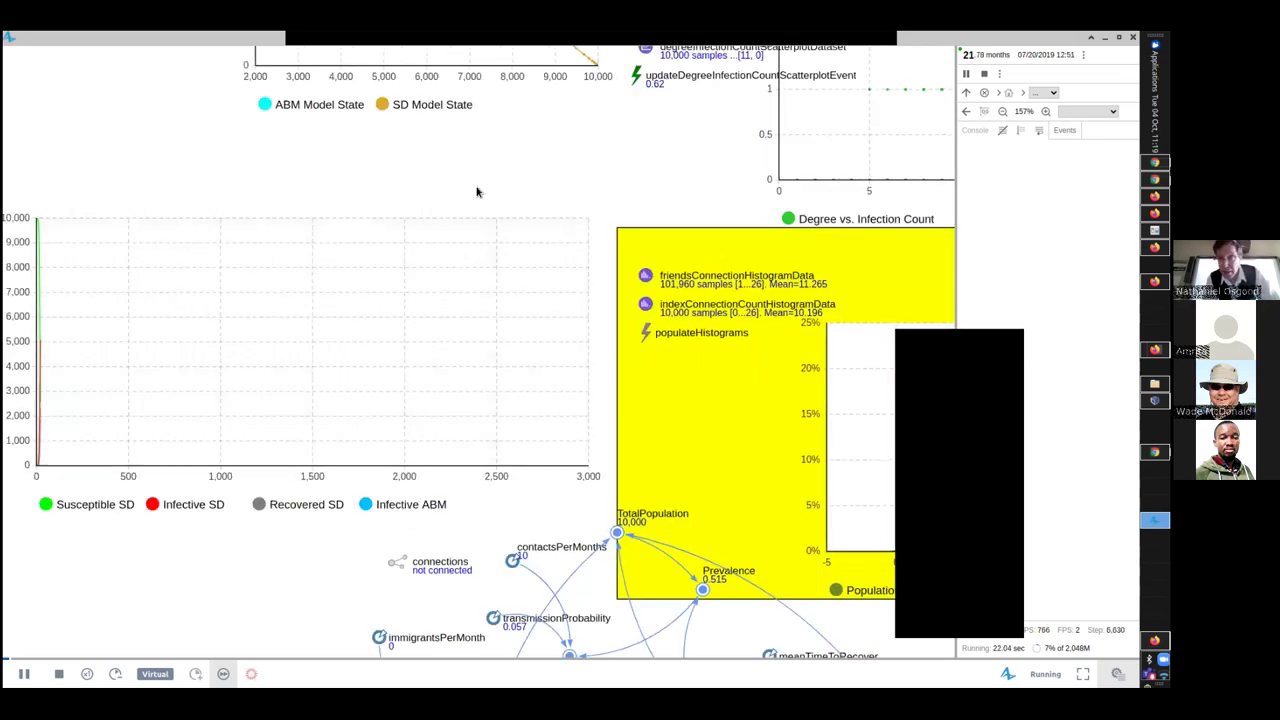
left_click_drag(477, 192, 291, 190)
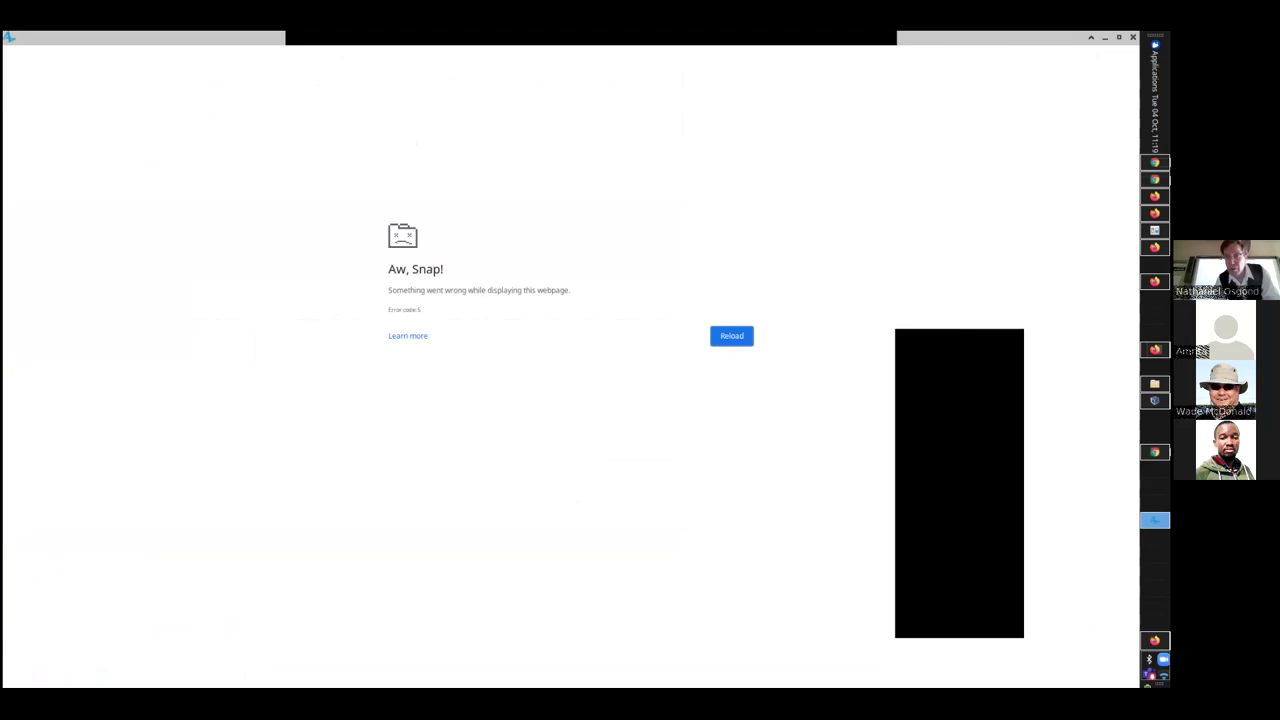
Step: Close the crashed run window, check the Population10k experiment's parameters and run the experiment again
left_click(1133, 37)
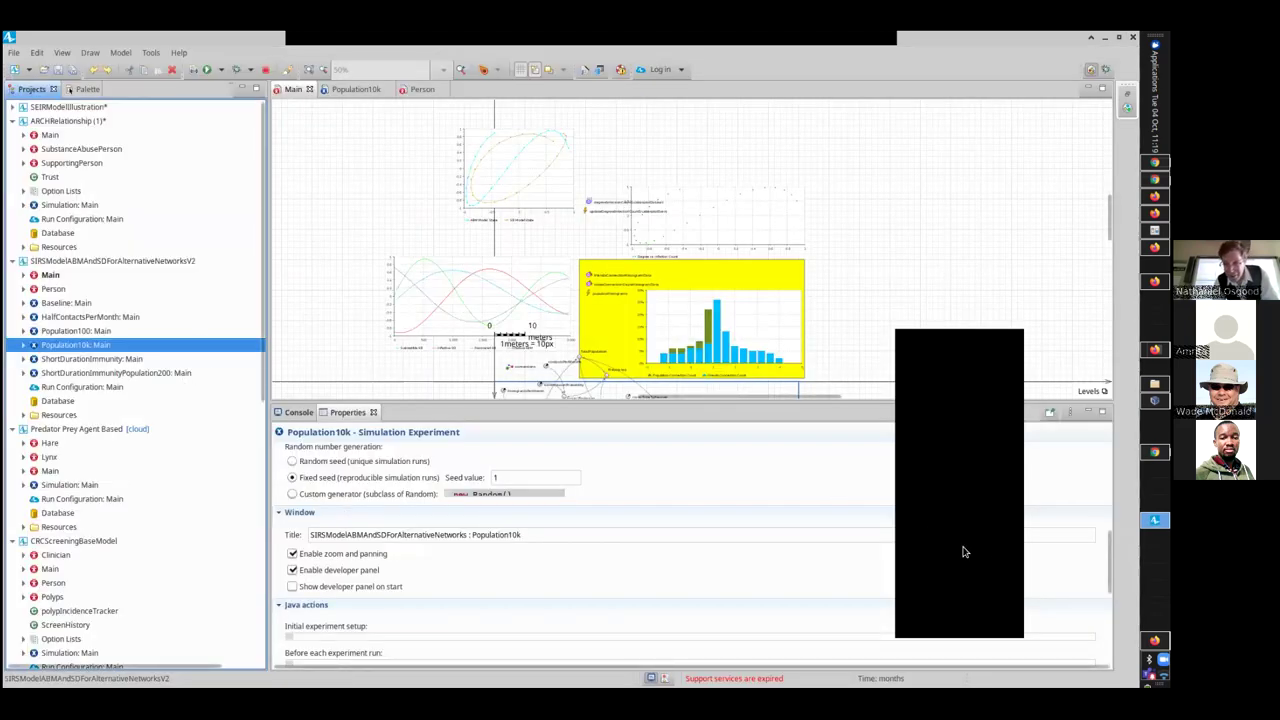
scroll(690, 540, "up", 5)
scroll(435, 532, "up", 1)
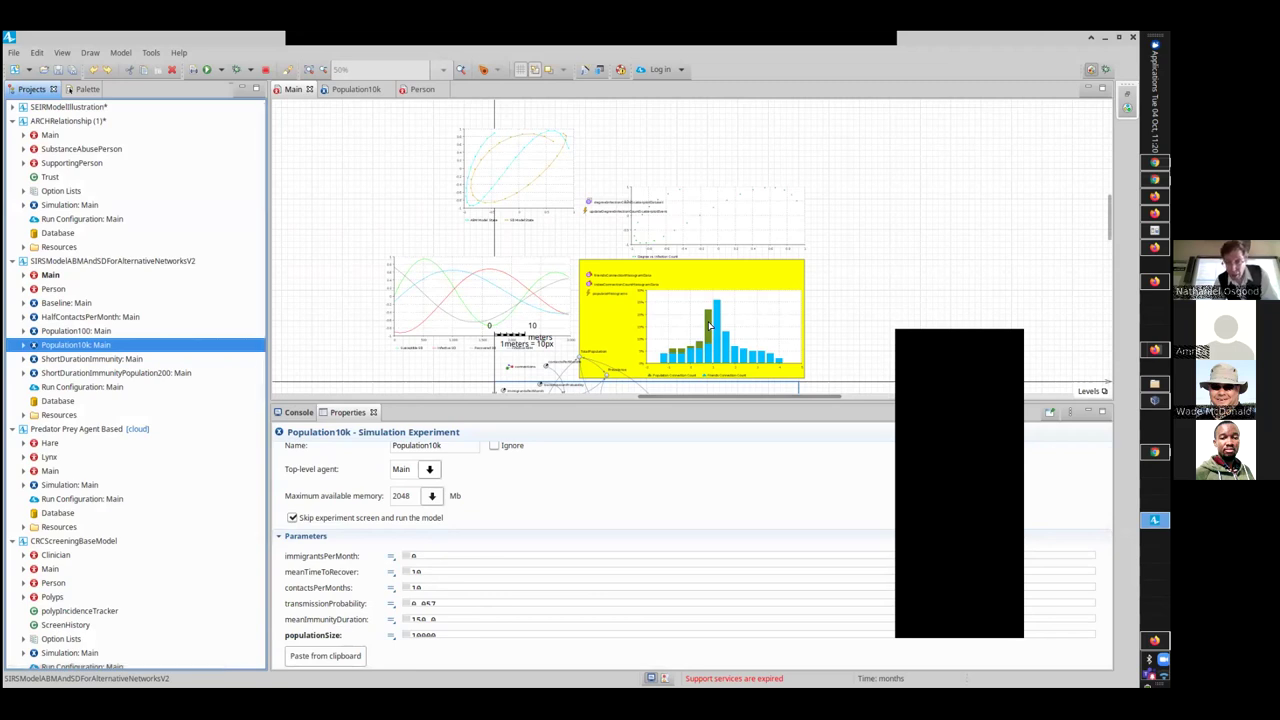
right_click(107, 347)
left_click(144, 523)
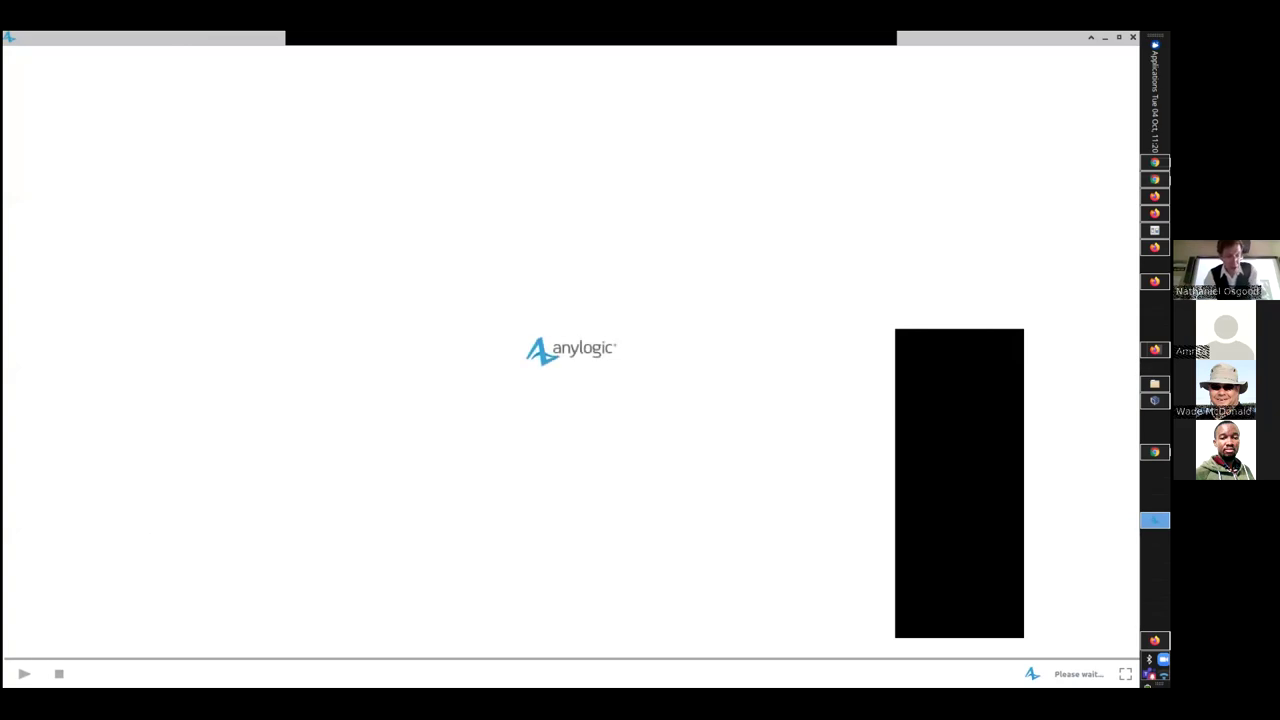
left_click(25, 670)
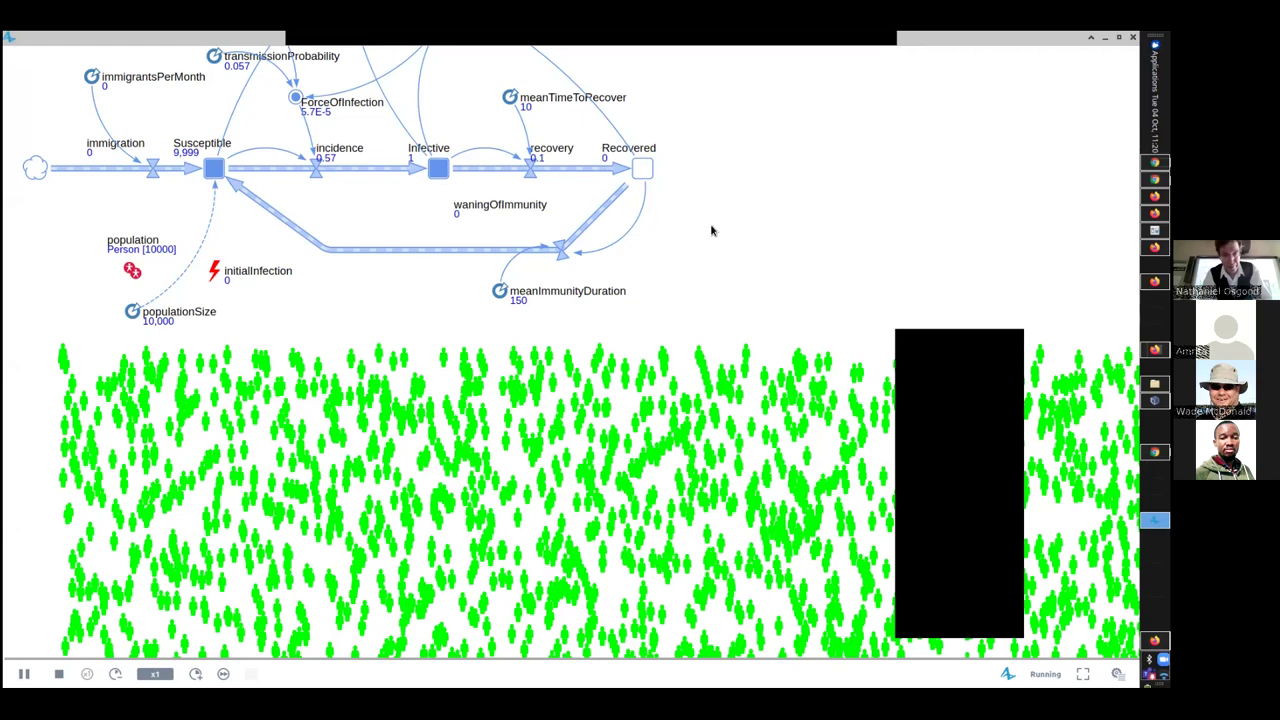
Step: Examine the population and friends connection count histogram early in the new Population10k run
left_click_drag(719, 221, 317, 305)
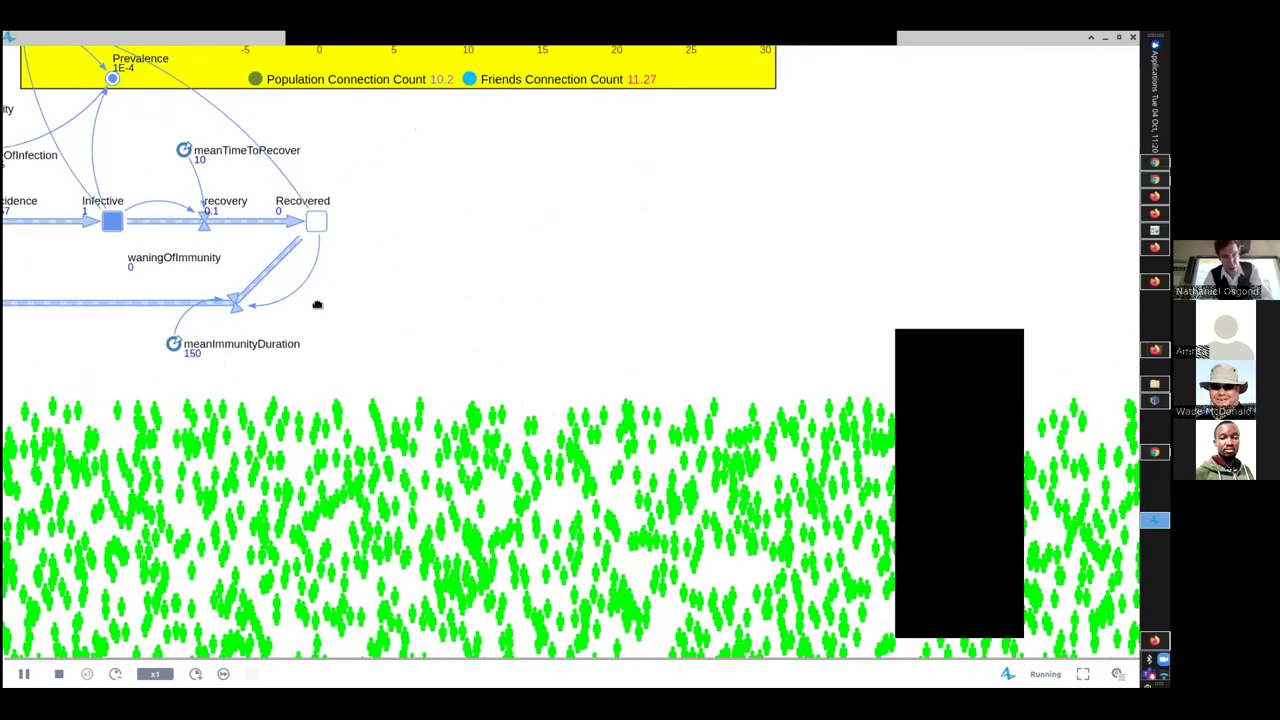
scroll(317, 305, "up", 5)
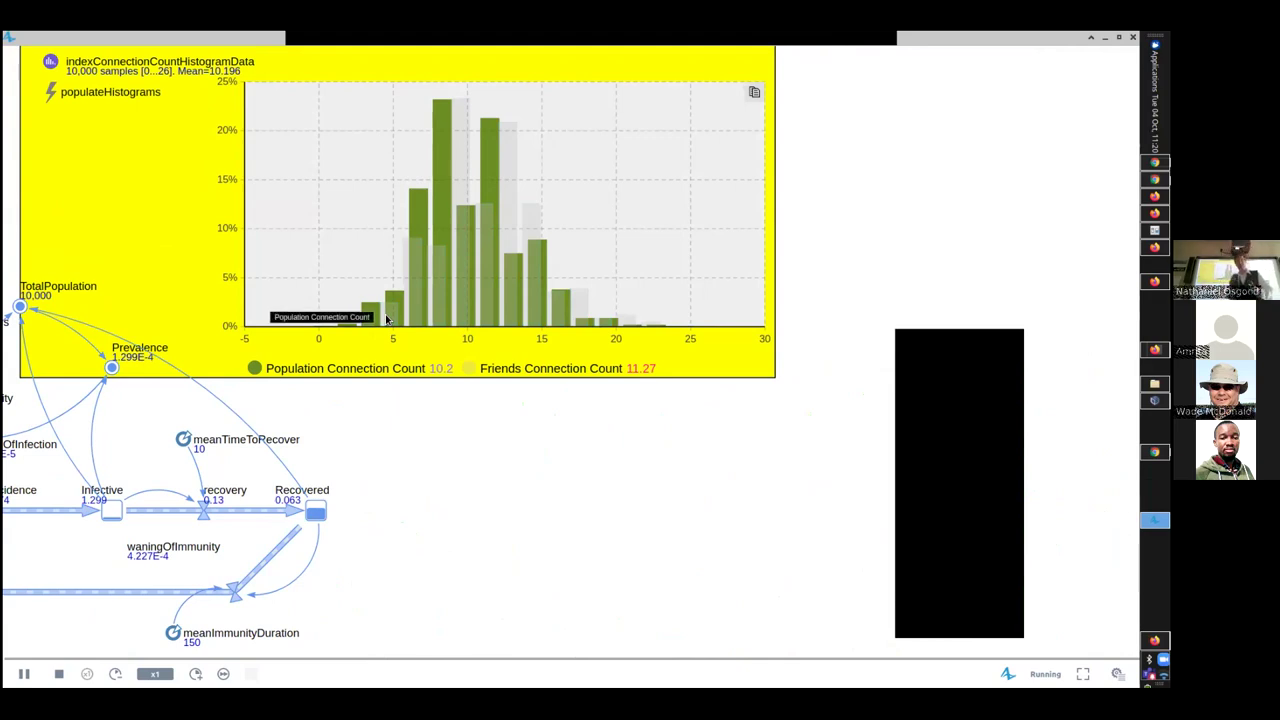
scroll(386, 318, "down", 5)
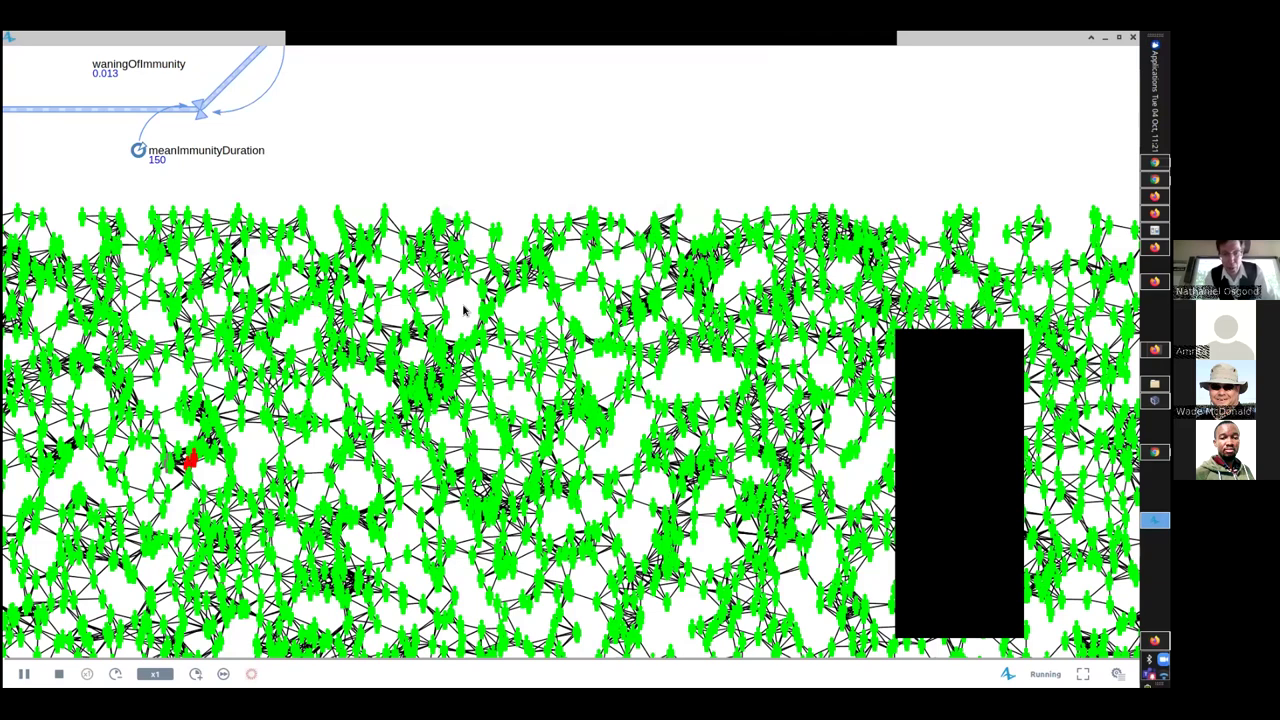
Step: Follow how the infected cluster spreads through the 10,000-agent distance-based network at x1 speed
left_click_drag(445, 305, 321, 345)
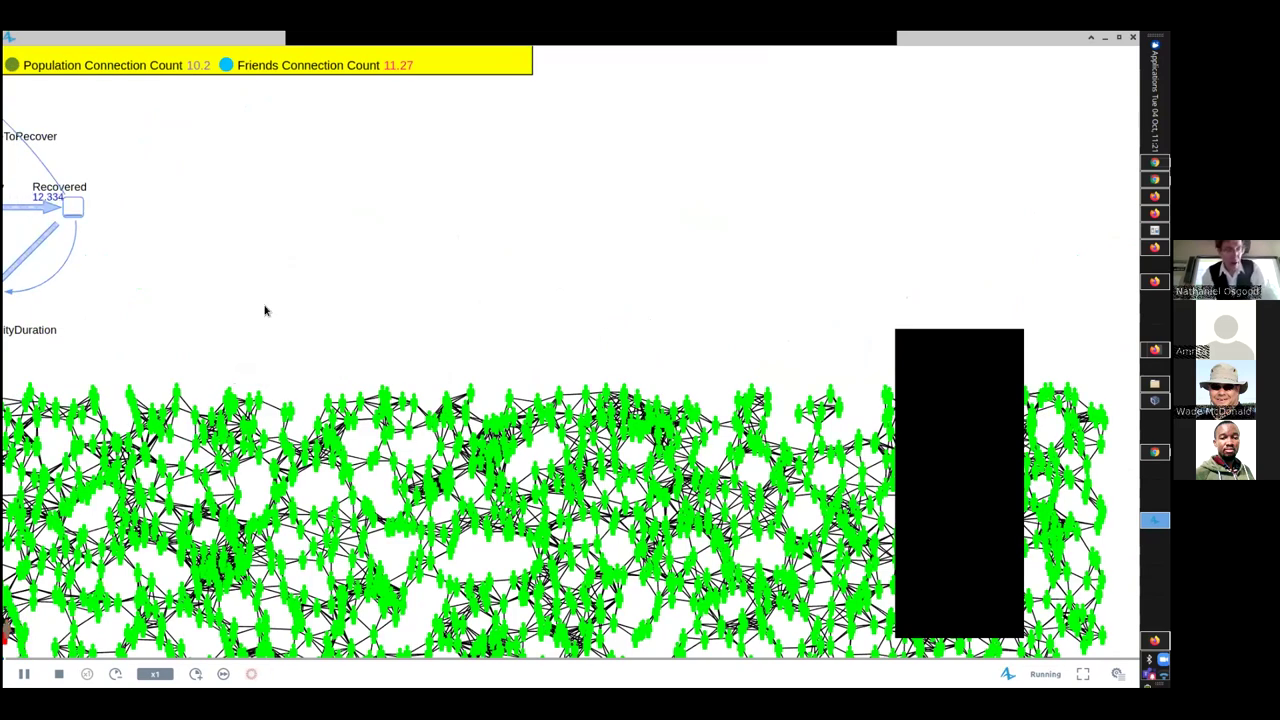
scroll(280, 122, "up", 3)
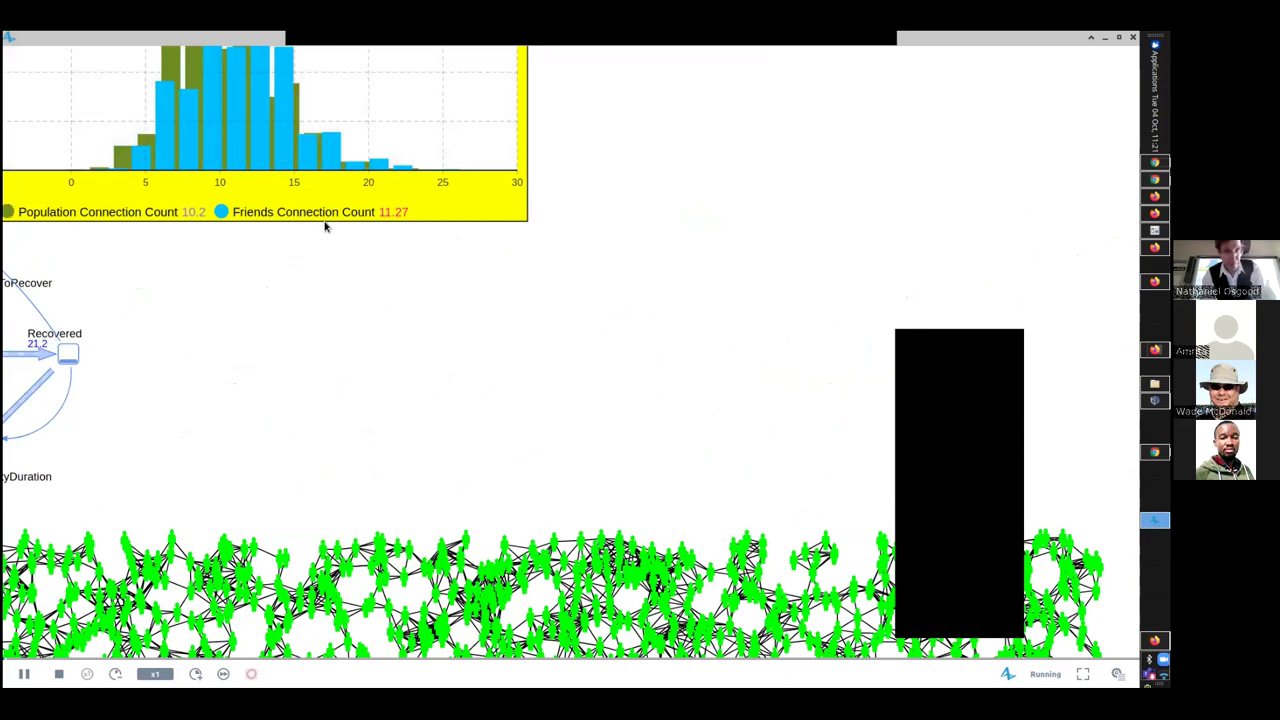
scroll(350, 440, "down", 3)
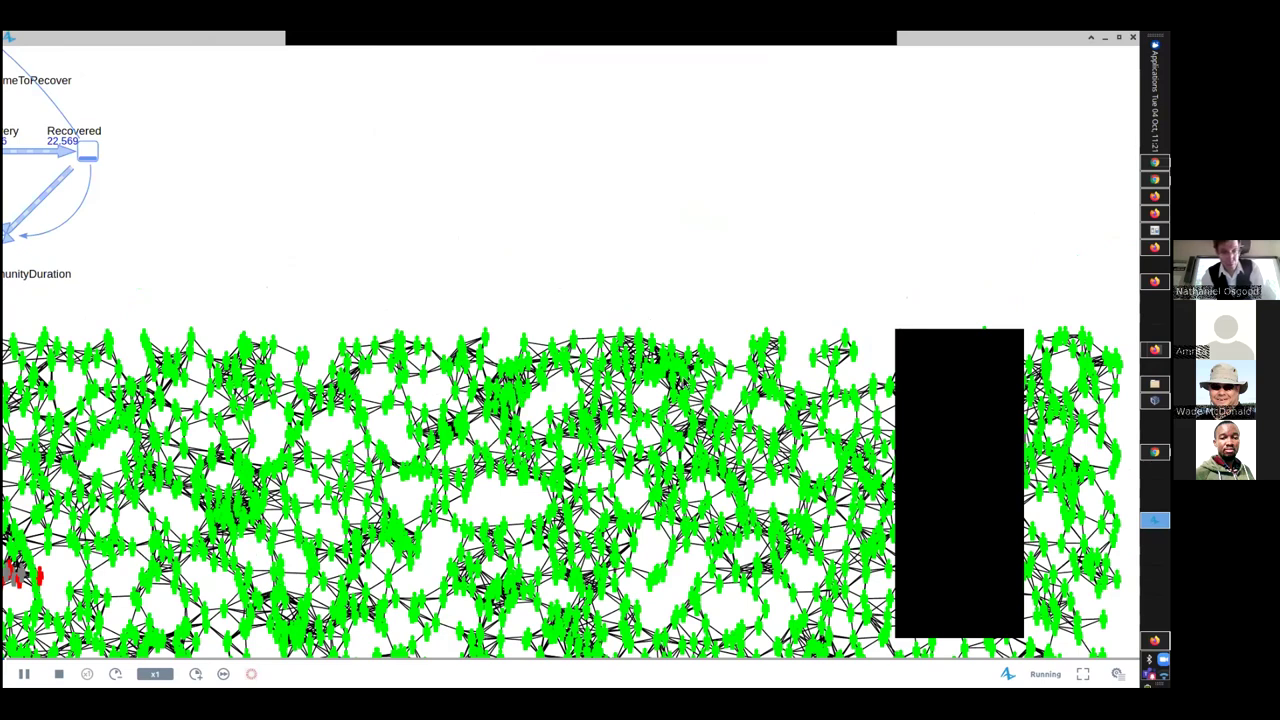
scroll(628, 352, "down", 4)
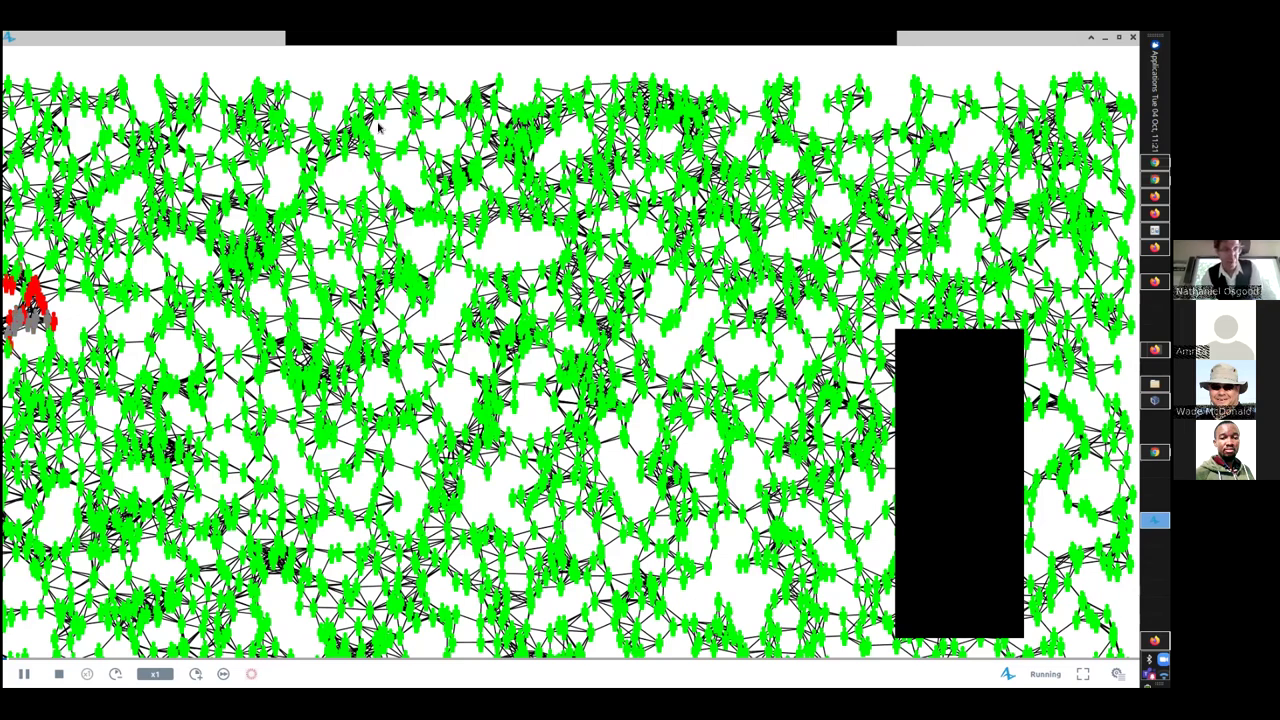
scroll(347, 93, "down", 2)
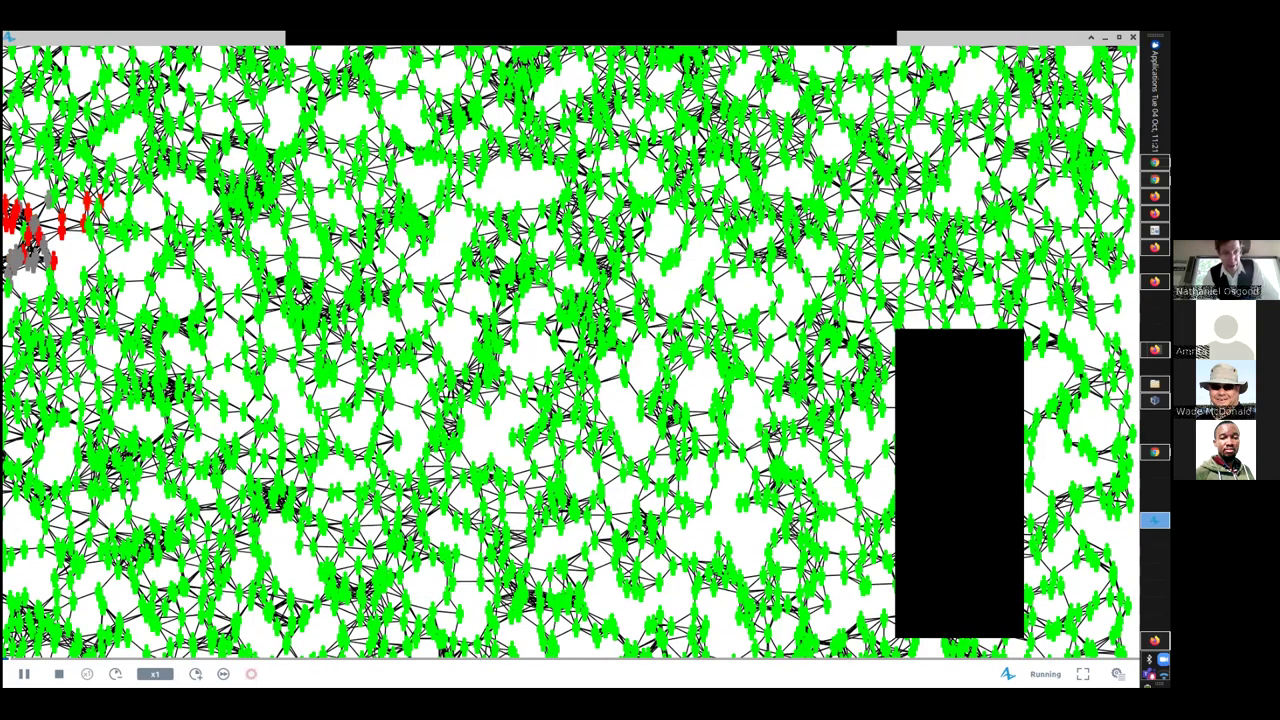
scroll(317, 330, "up", 8)
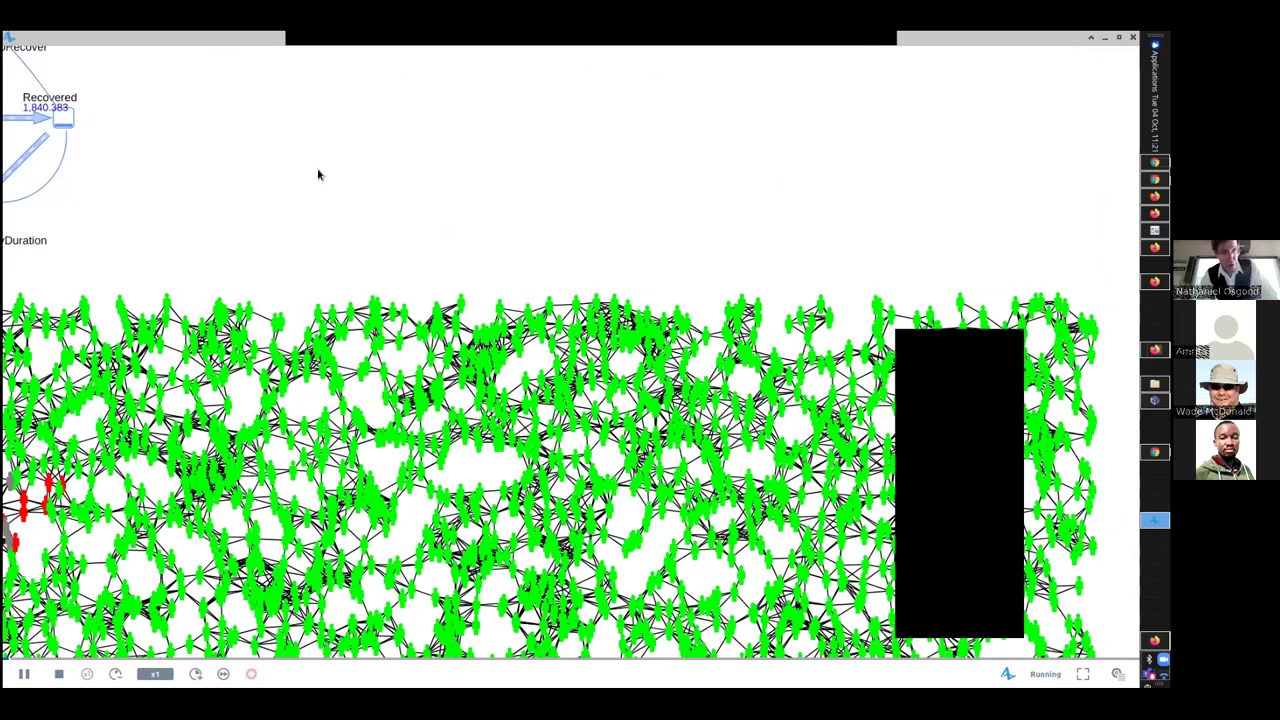
scroll(552, 351, "up", 1)
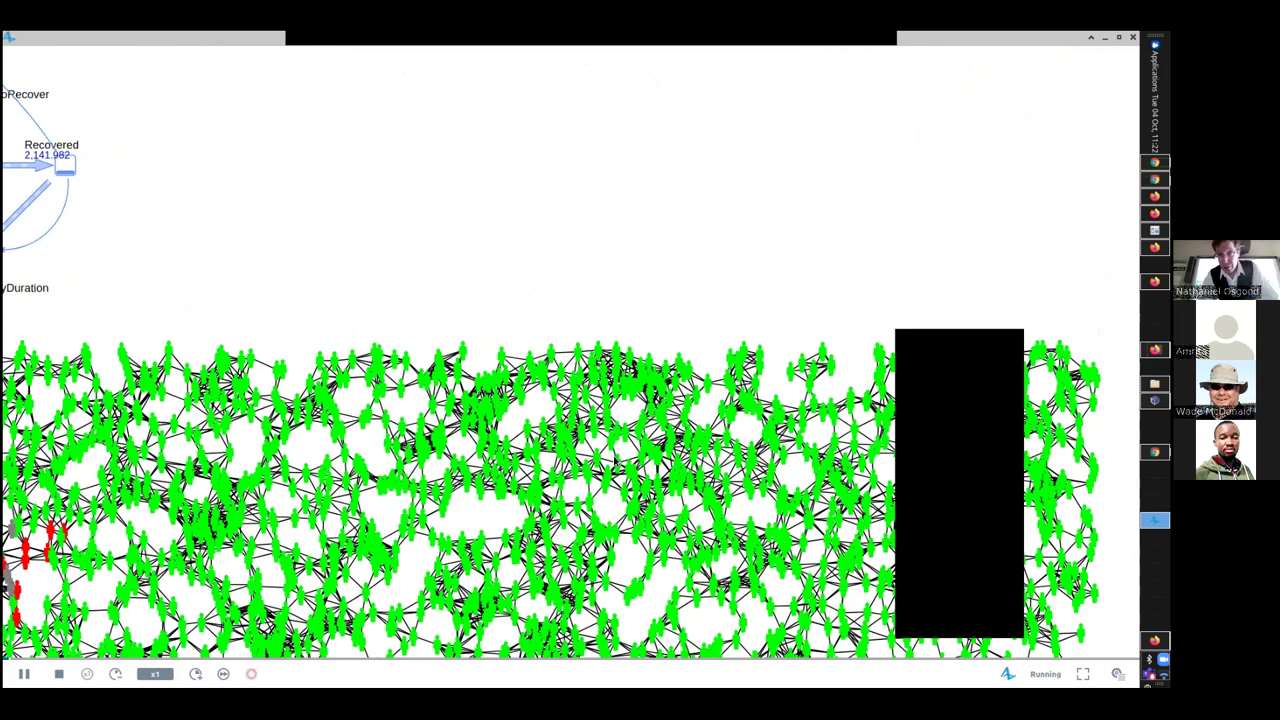
Step: Deselect the Friends Connection Count series so the histogram emphasizes only the Population Connection Count
left_click_drag(104, 135, 614, 457)
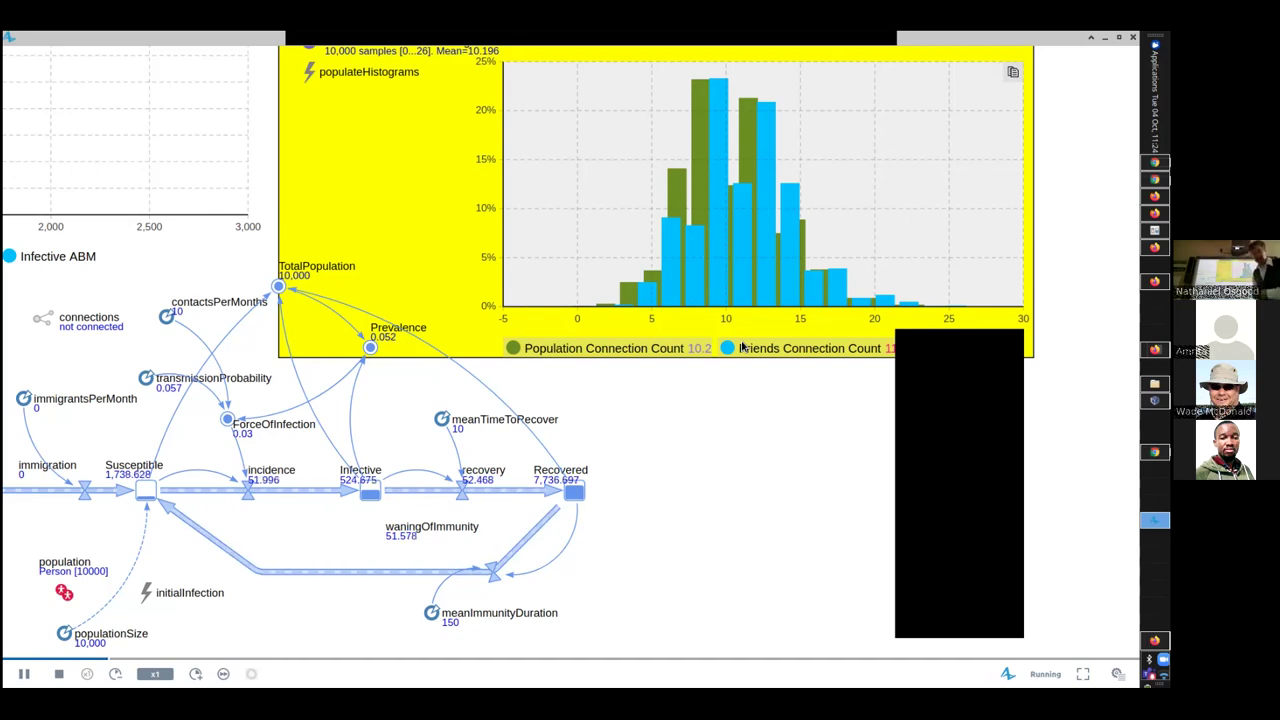
left_click(742, 346)
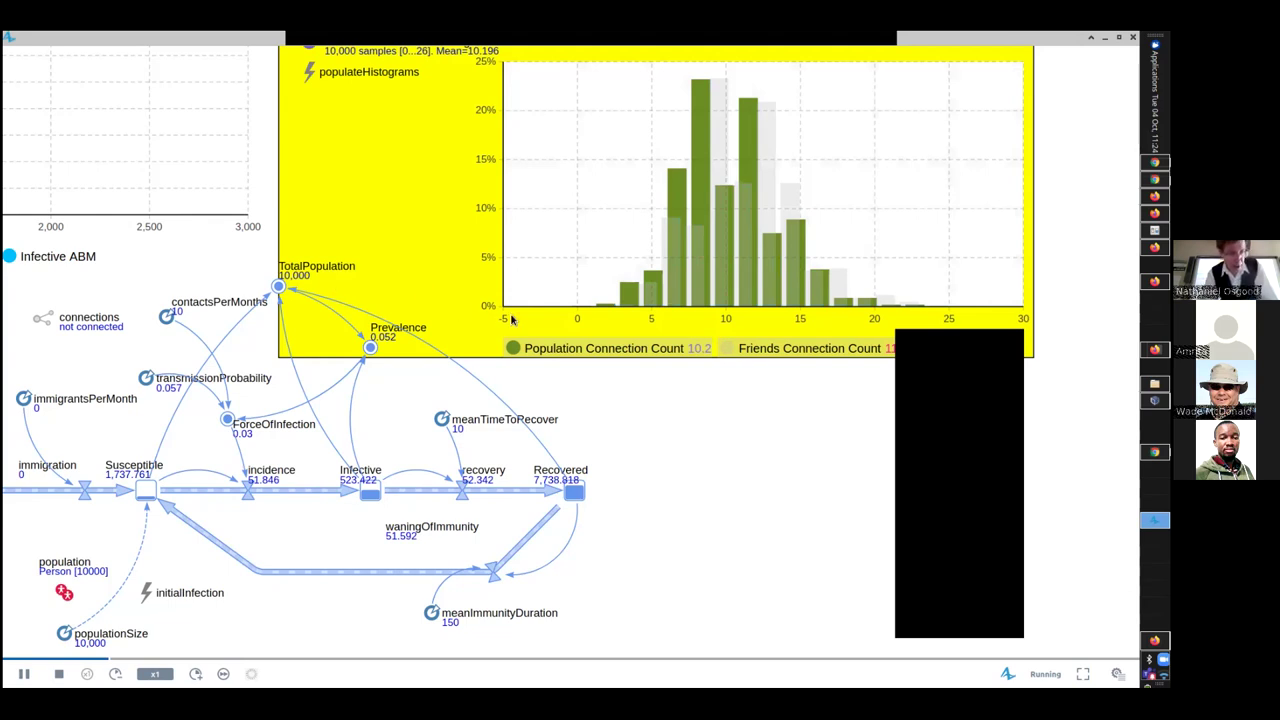
Step: Bring the SD and ABM time plot into view and run the simulation to its end in virtual time
left_click_drag(210, 276, 395, 302)
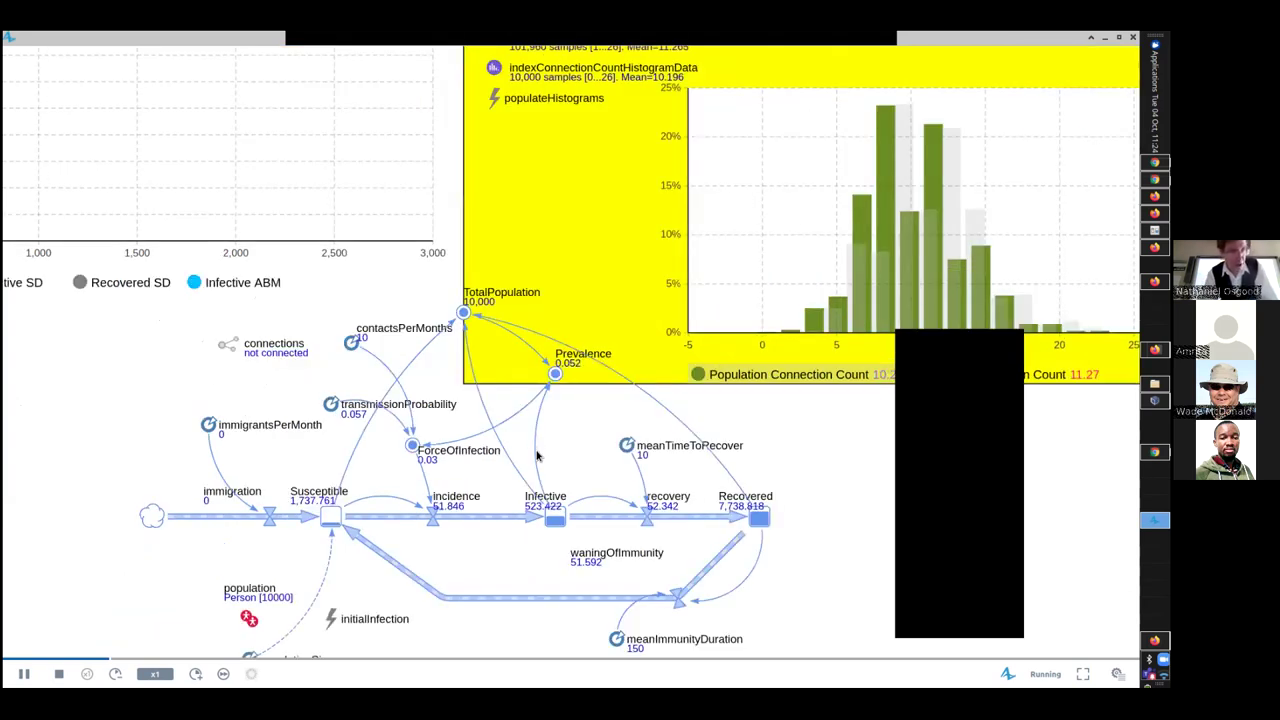
left_click_drag(429, 447, 638, 486)
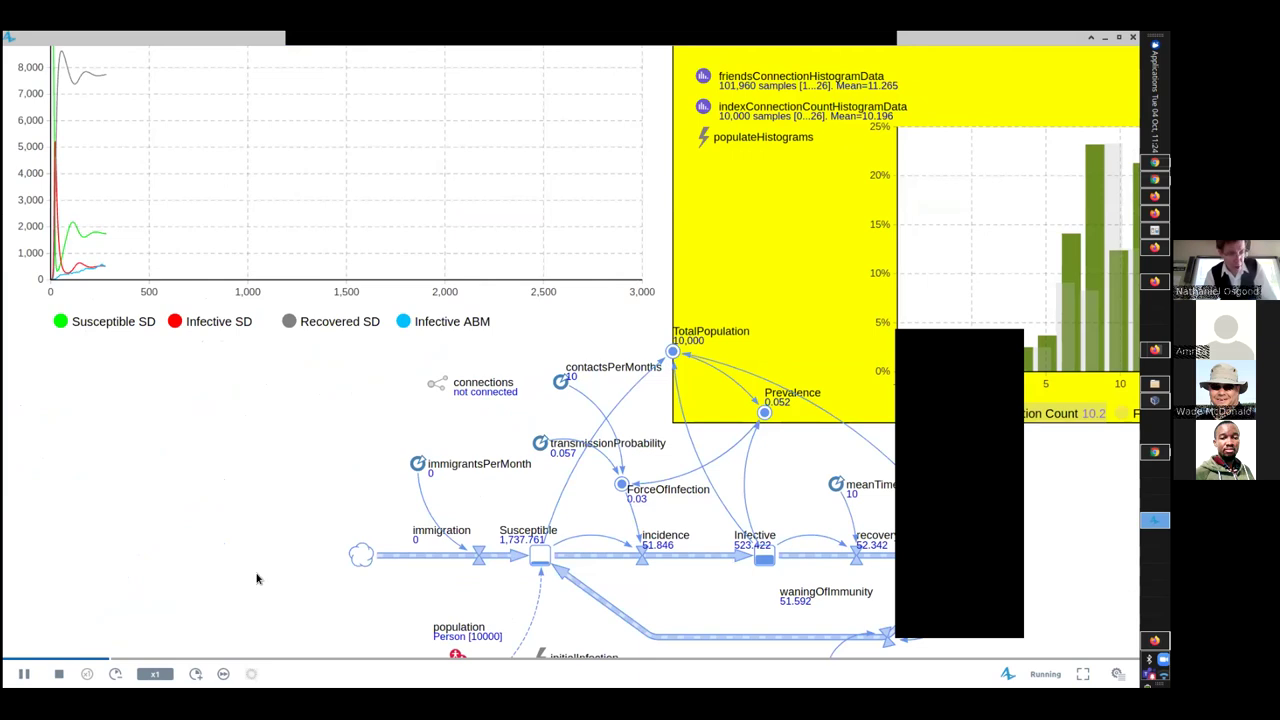
left_click_drag(250, 420, 586, 506)
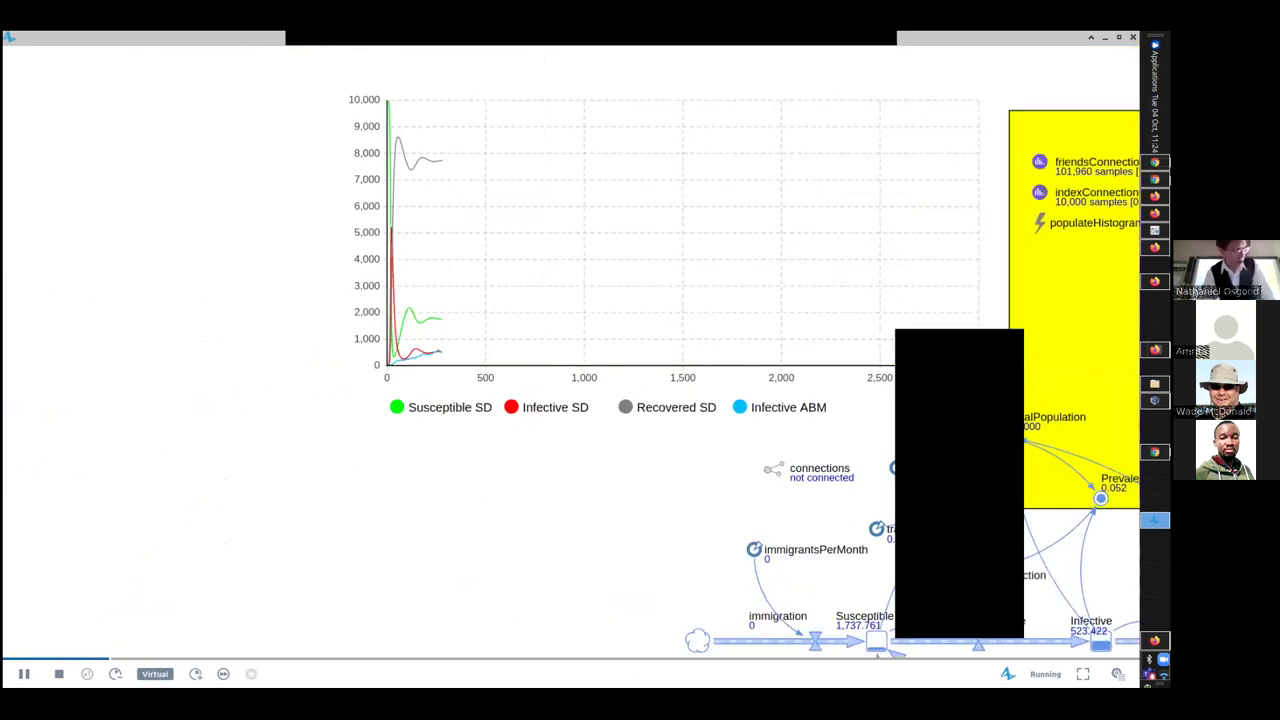
left_click(223, 673)
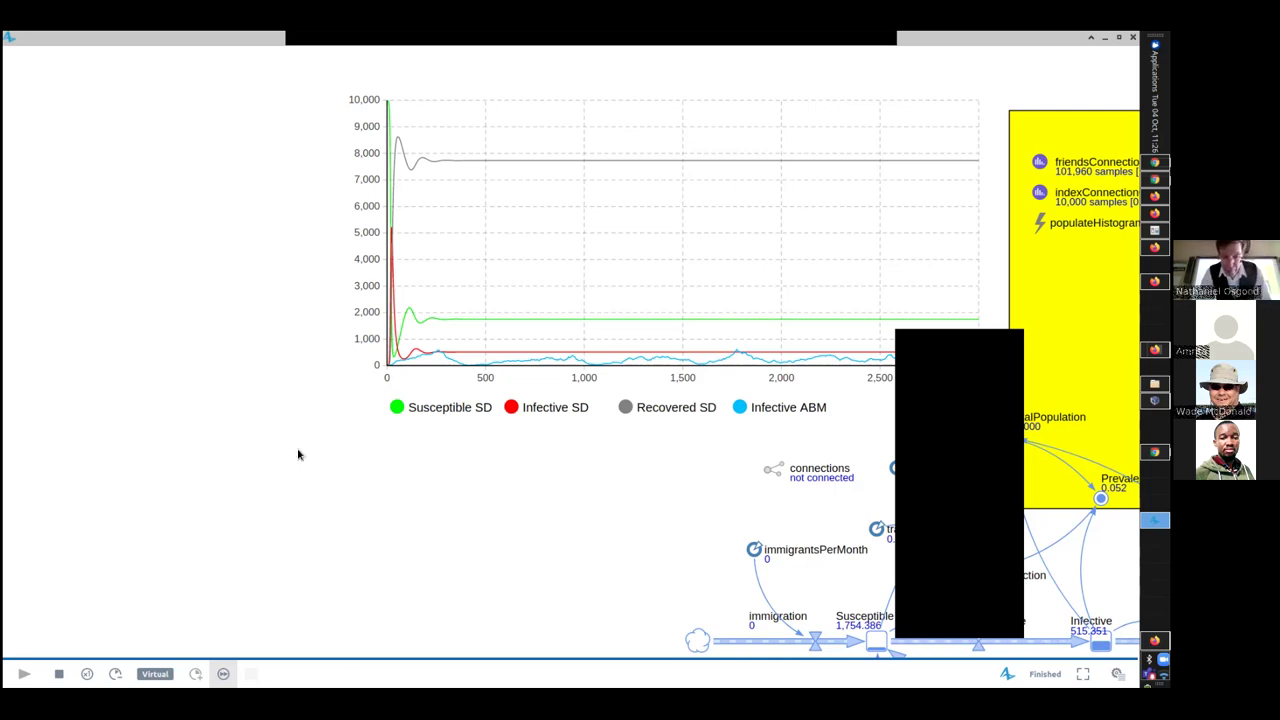
Step: Inspect the infective and recovered clusters across the agent network at the end of the Population10k run
left_click_drag(343, 568, 337, 567)
scroll(252, 424, "down", 5)
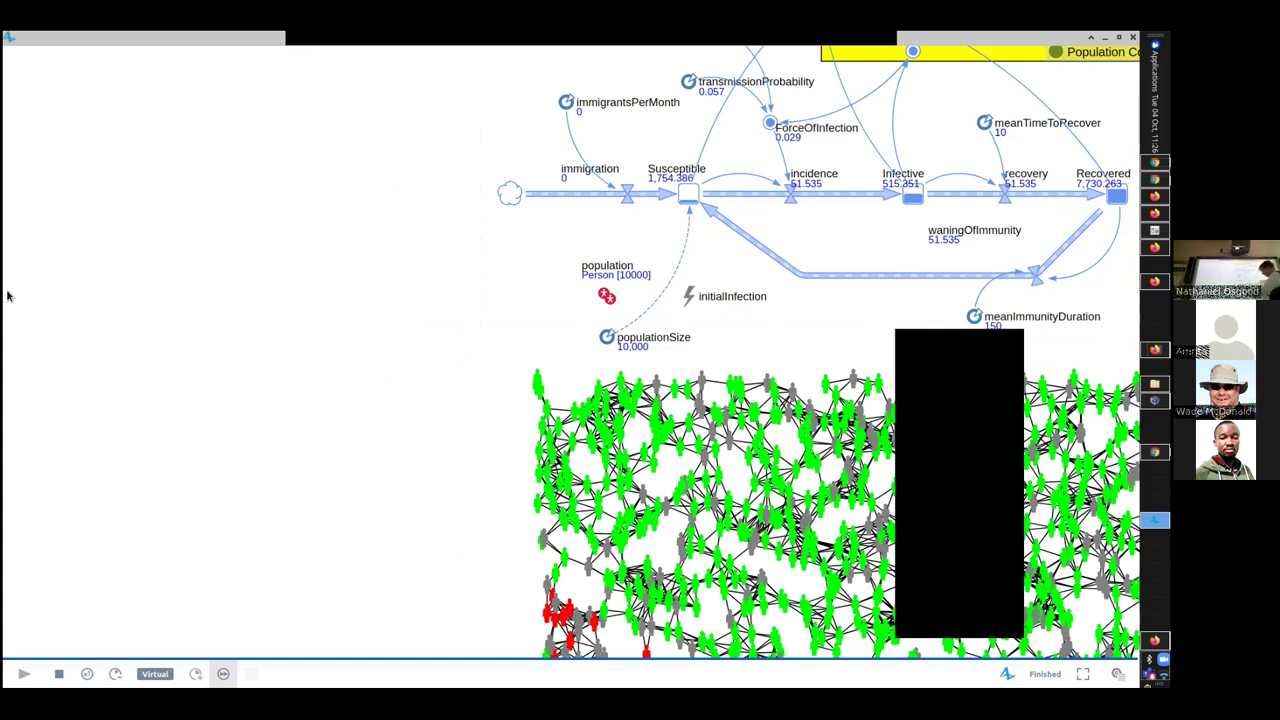
scroll(7, 295, "down", 5)
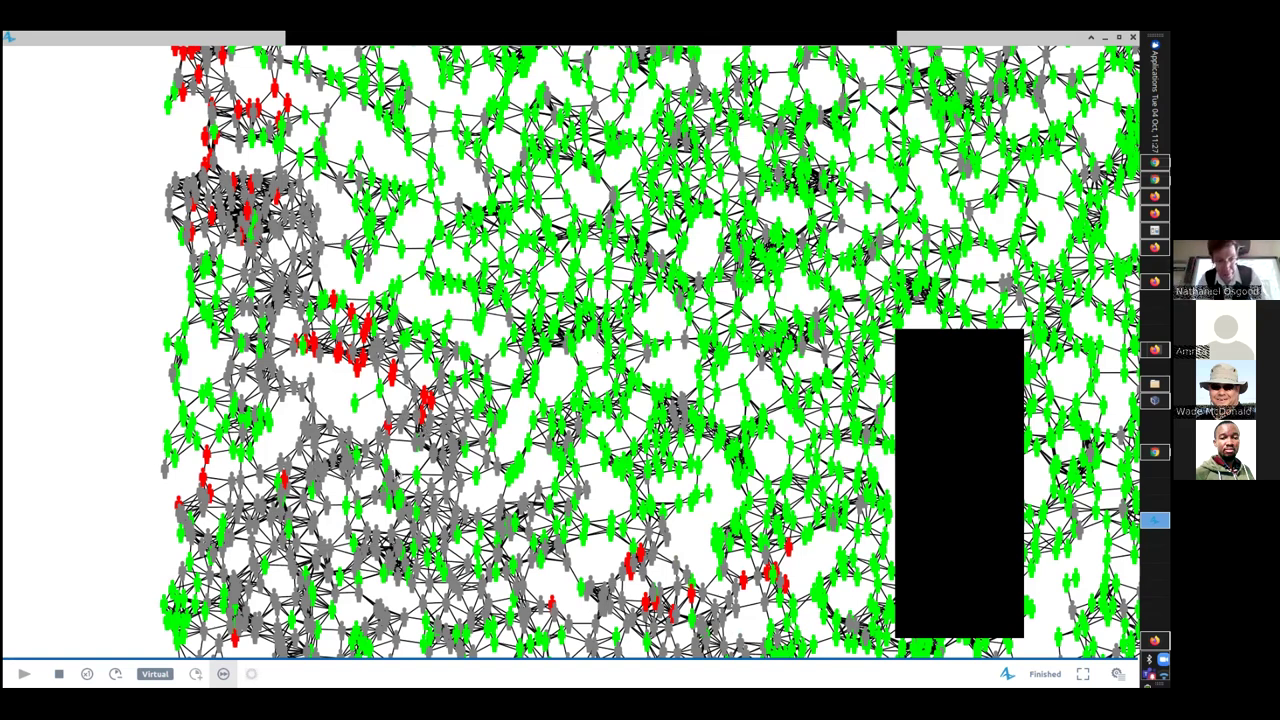
Step: Switch from the AnyLogic run window to the Networks in Agent-Based Modeling slides in Firefox
key("alt+Tab")
key("alt+Tab")
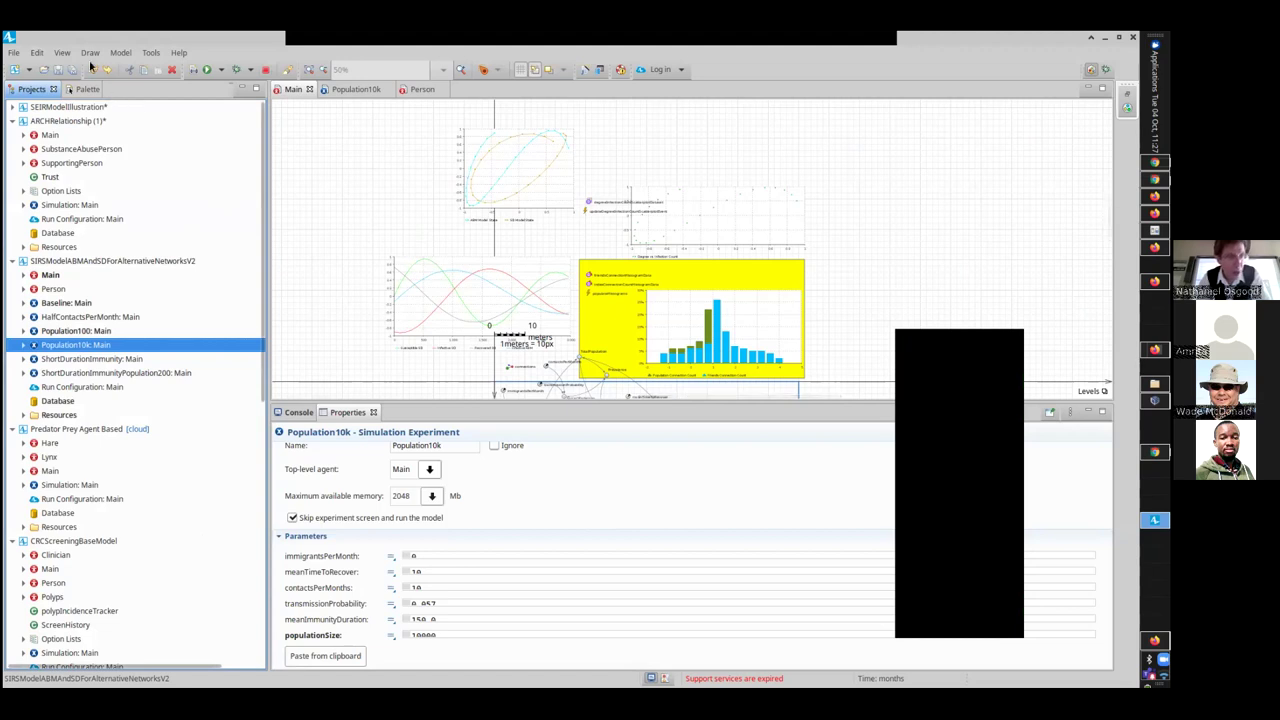
key("alt+Tab")
key("alt+Tab")
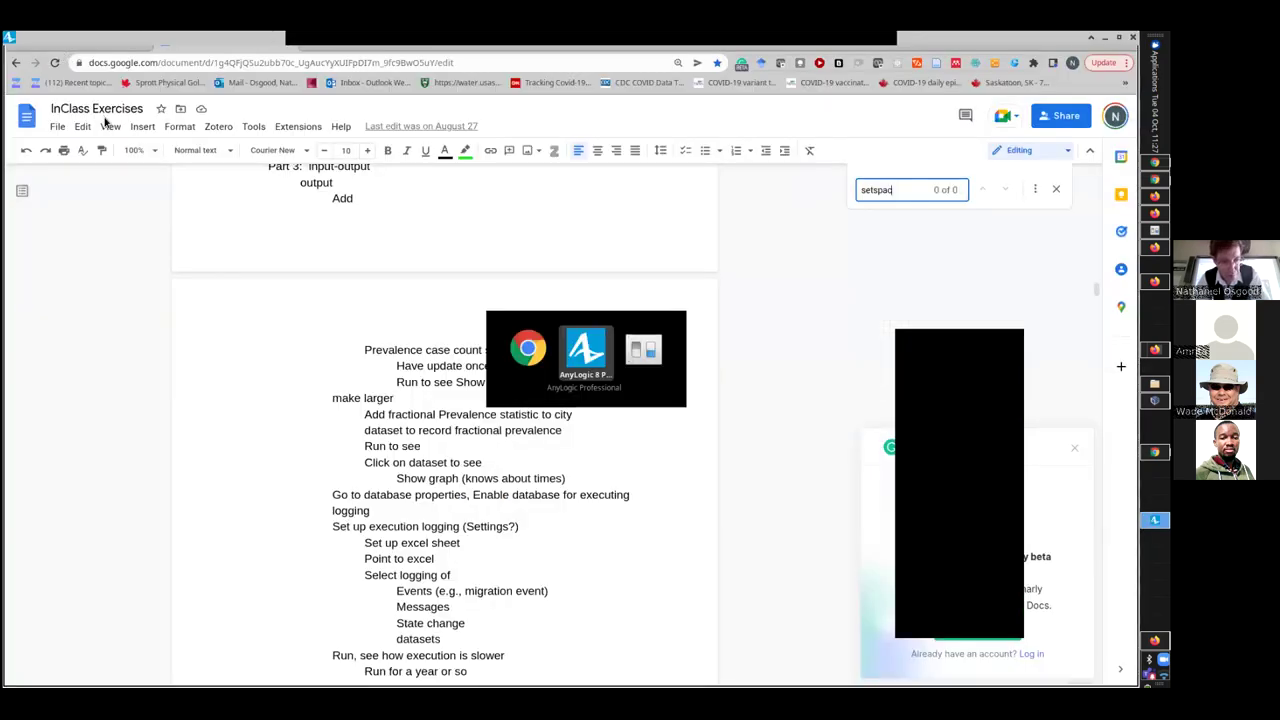
key("super+d")
key("alt+Tab")
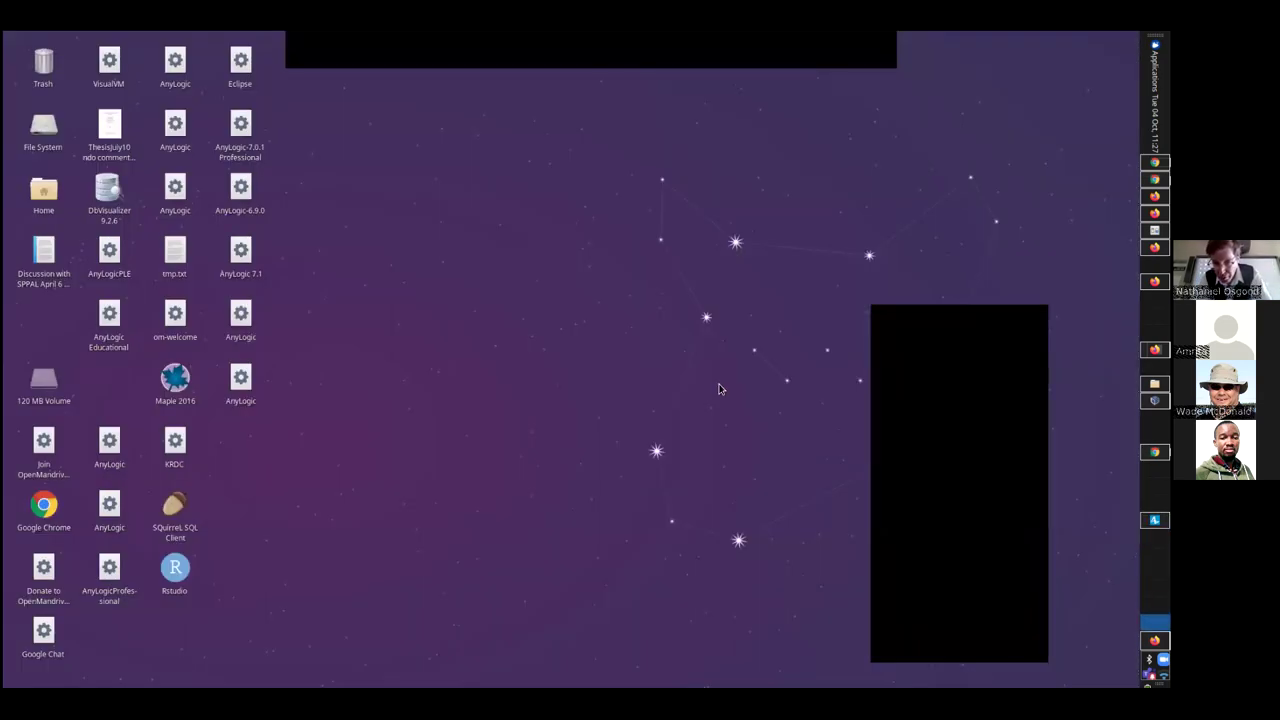
Step: Review the distance-based network and distance threshold slides, and advance to the Distance-Based Network, Random Layout slide
key("Right")
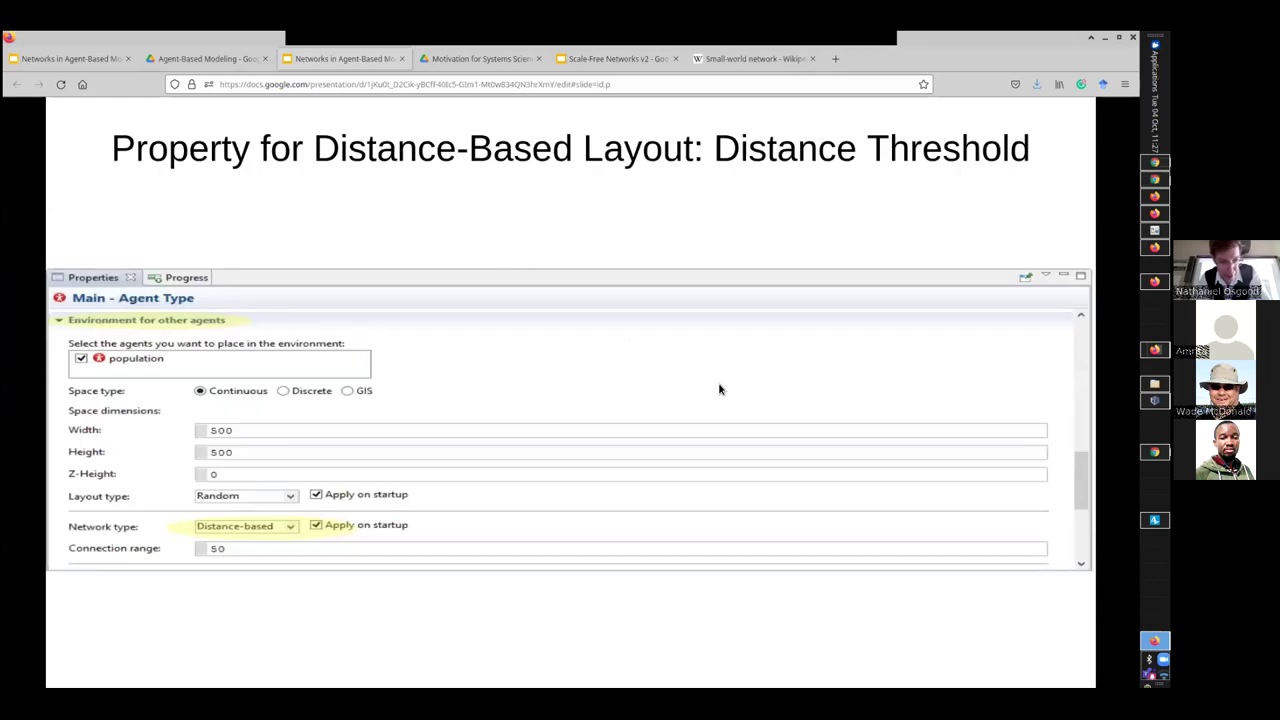
key("Left")
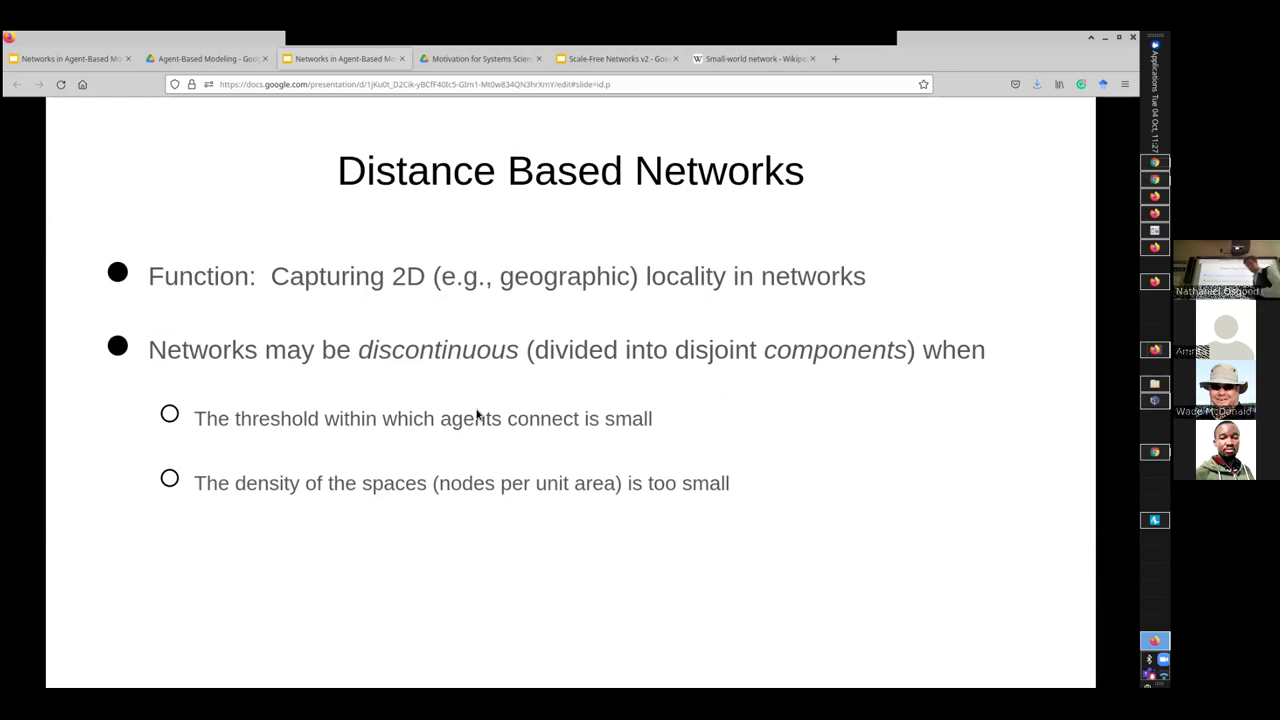
key("Right")
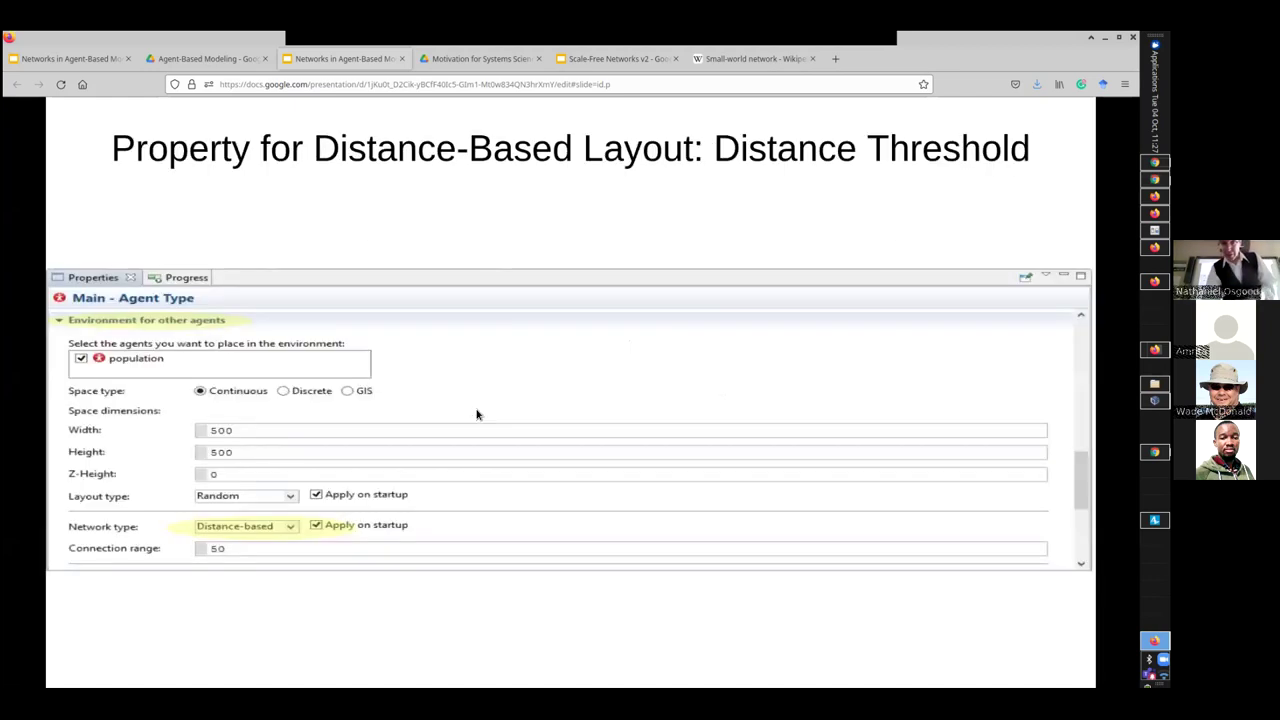
key("Right")
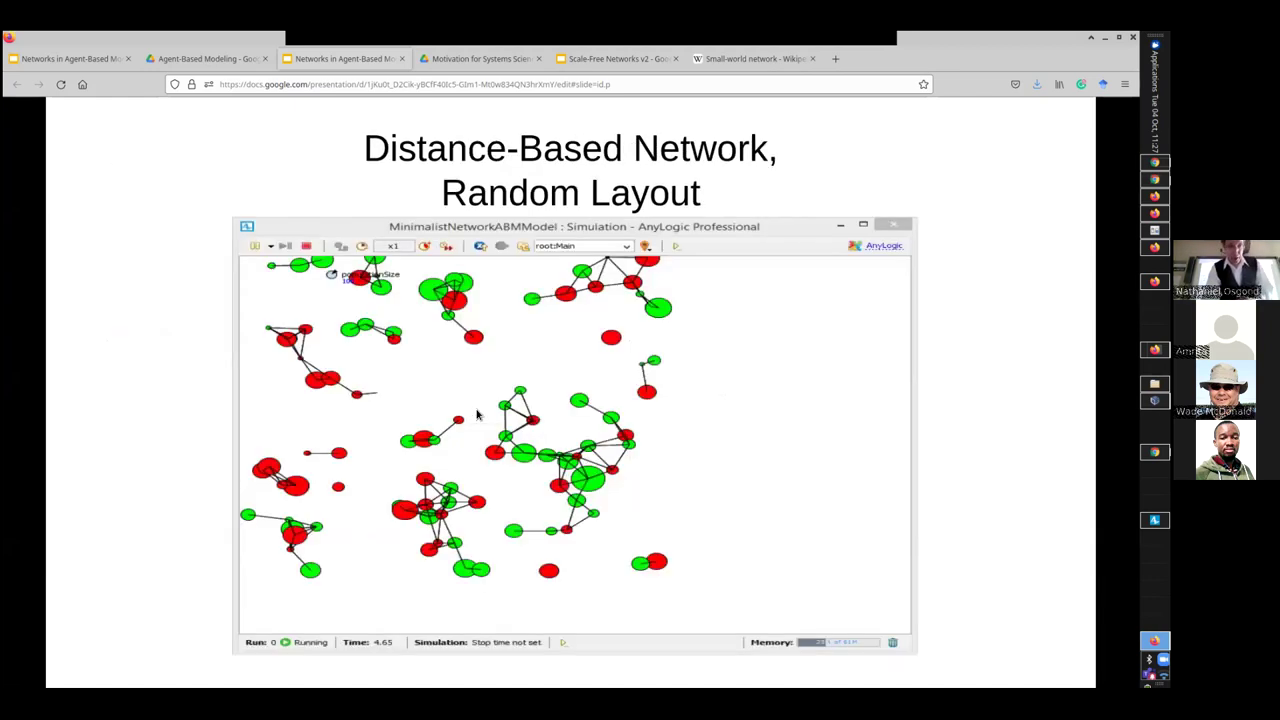
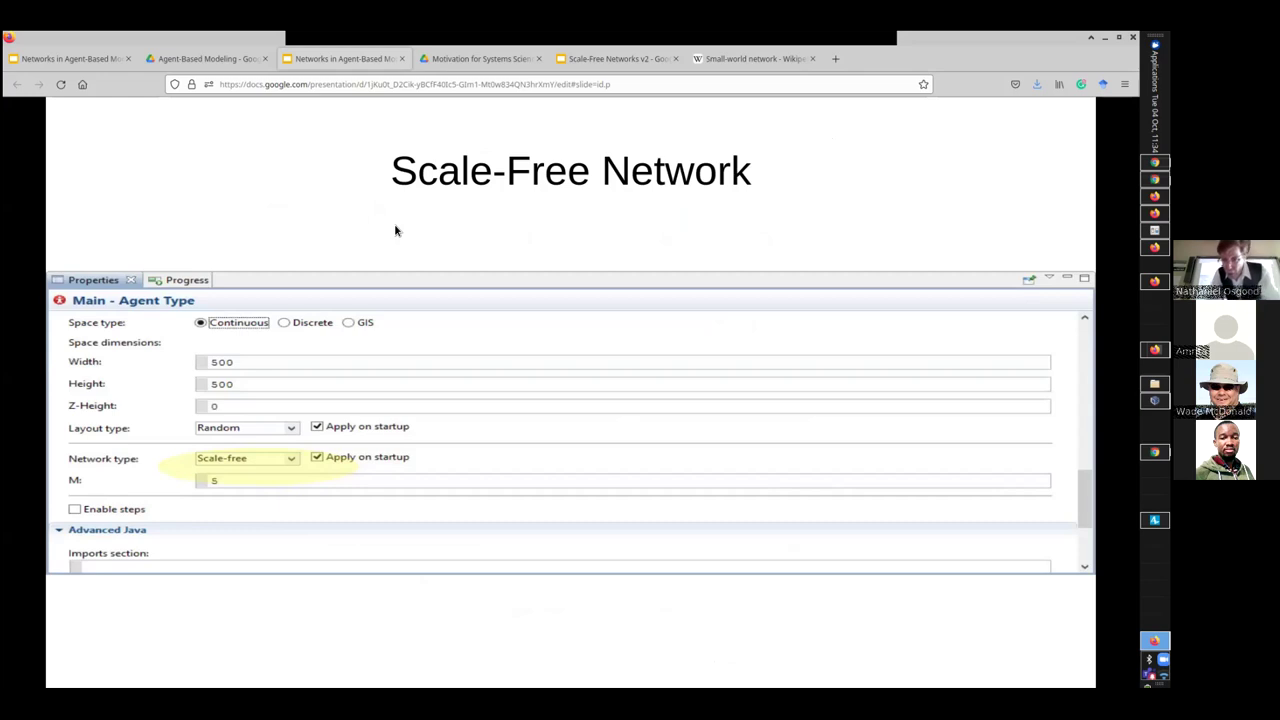
Step: Switch to AnyLogic and set the SIRS model's Main agent type to a Scale-free network with its connection parameter at 5
key("super+d")
key("alt+Tab")
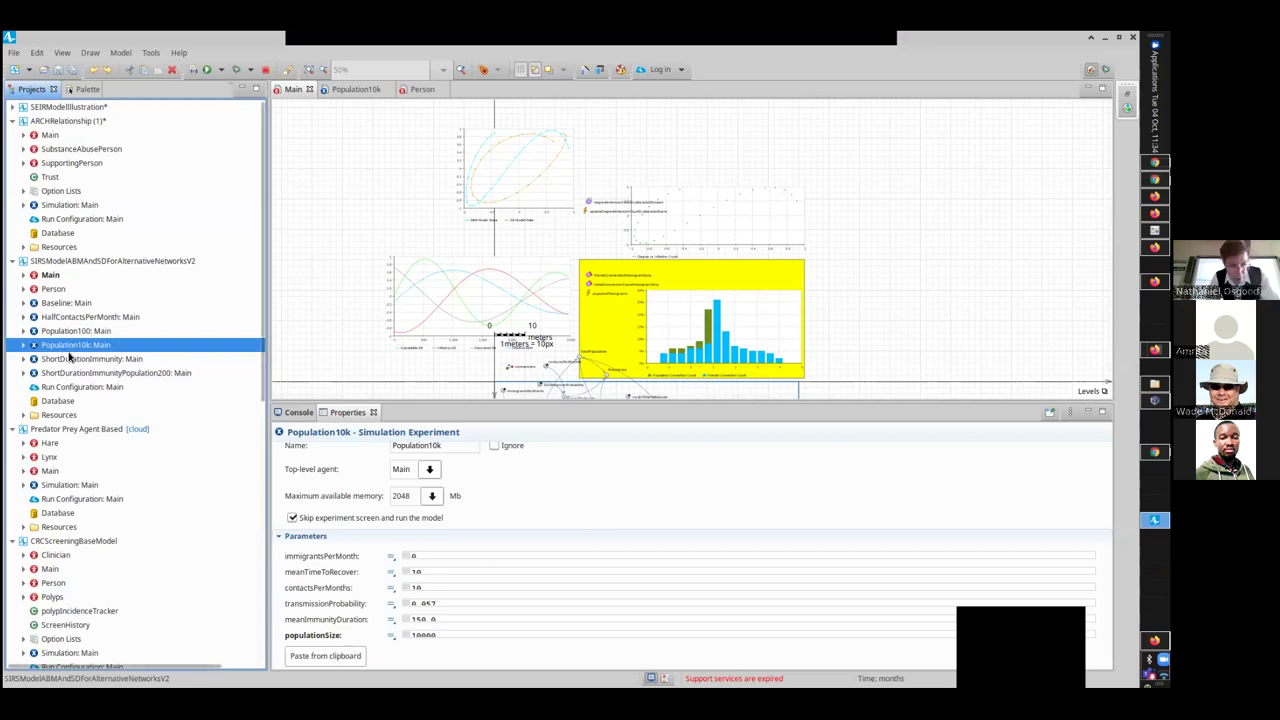
left_click(46, 276)
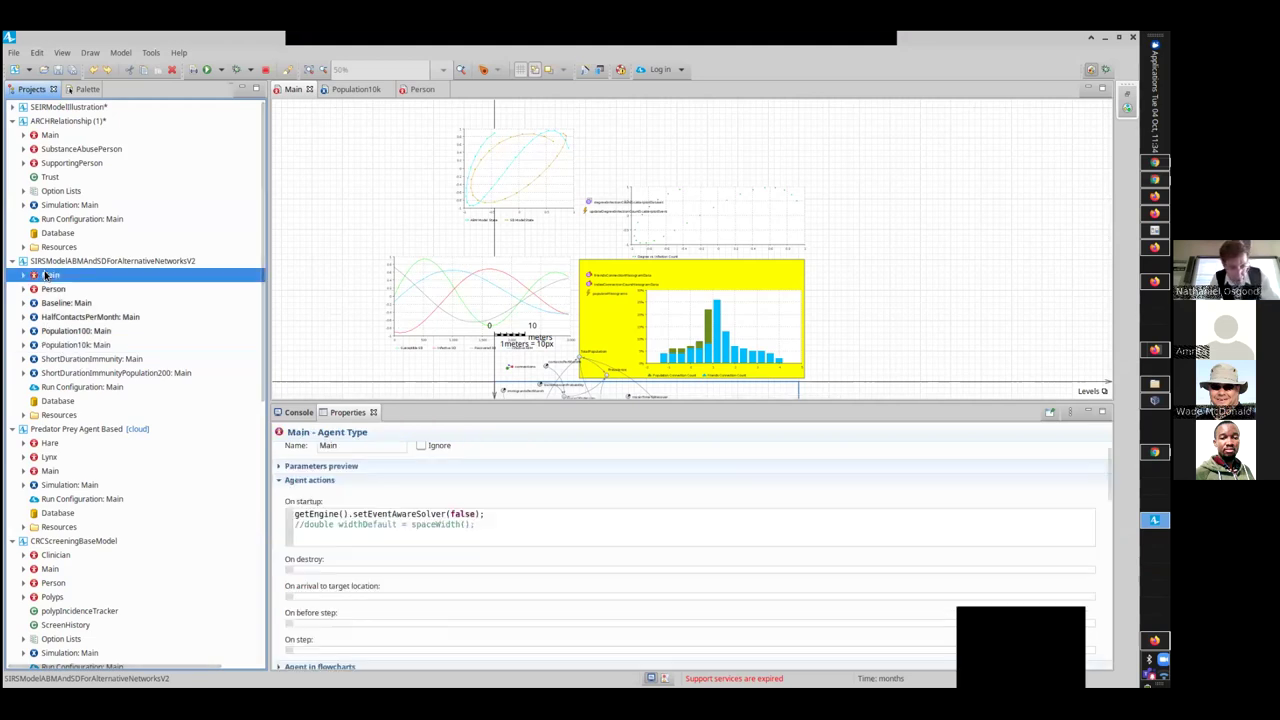
scroll(551, 537, "down", 10)
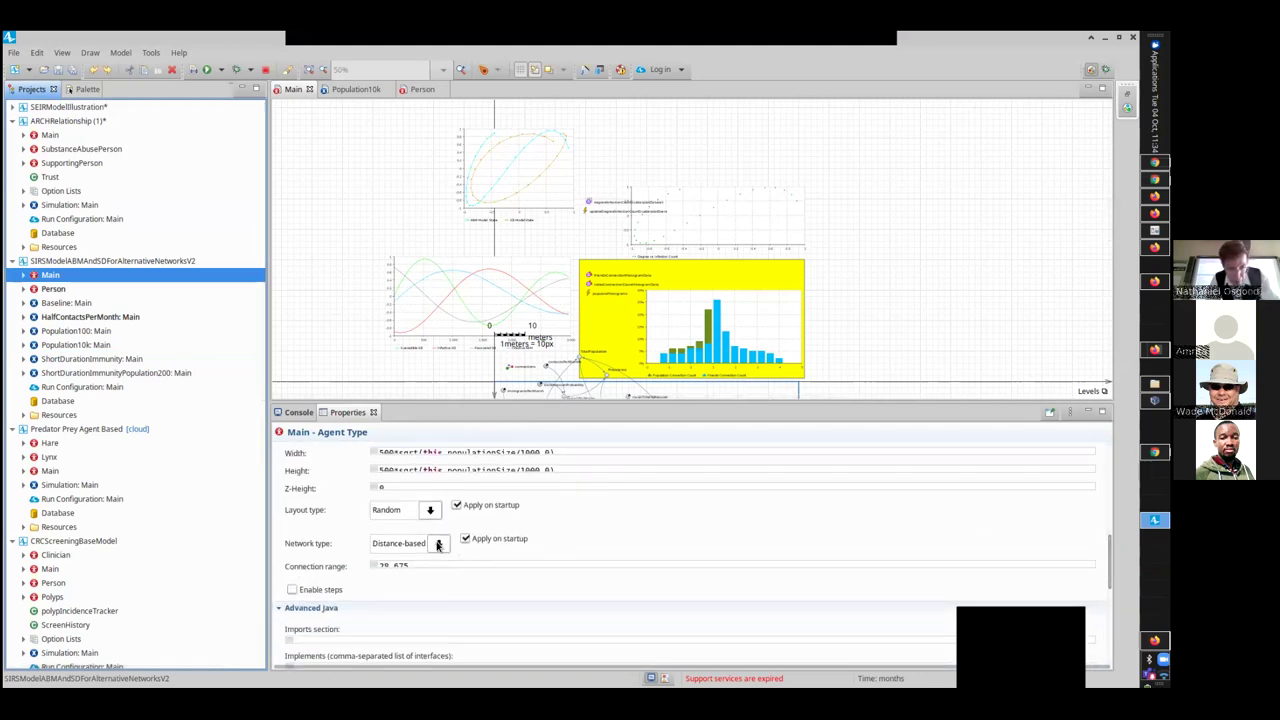
left_click(439, 545)
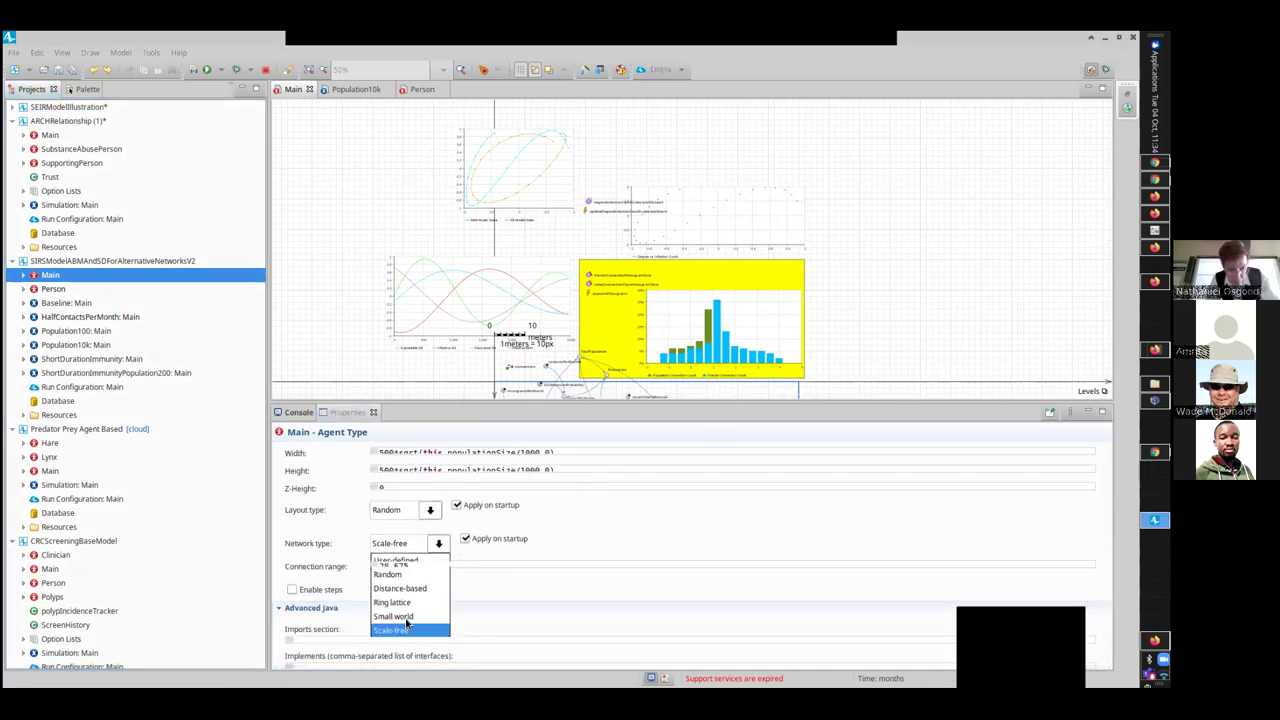
left_click(407, 631)
triple_click(419, 565)
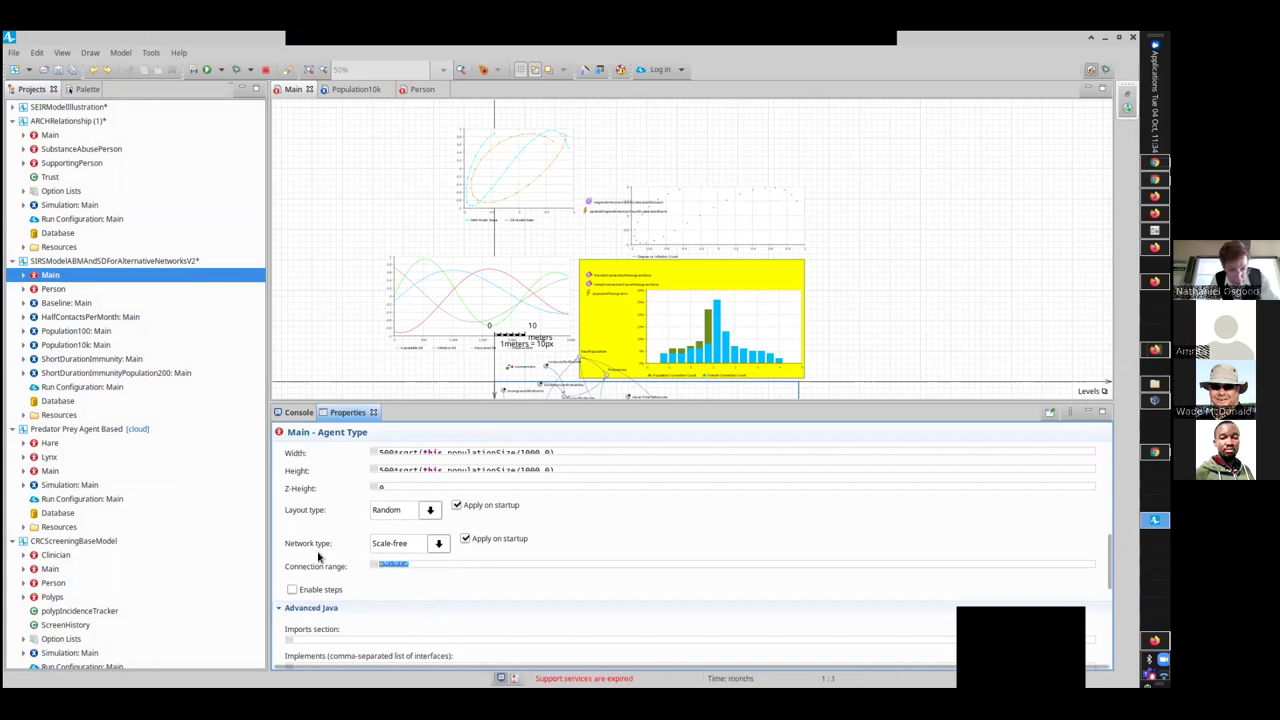
type("1")
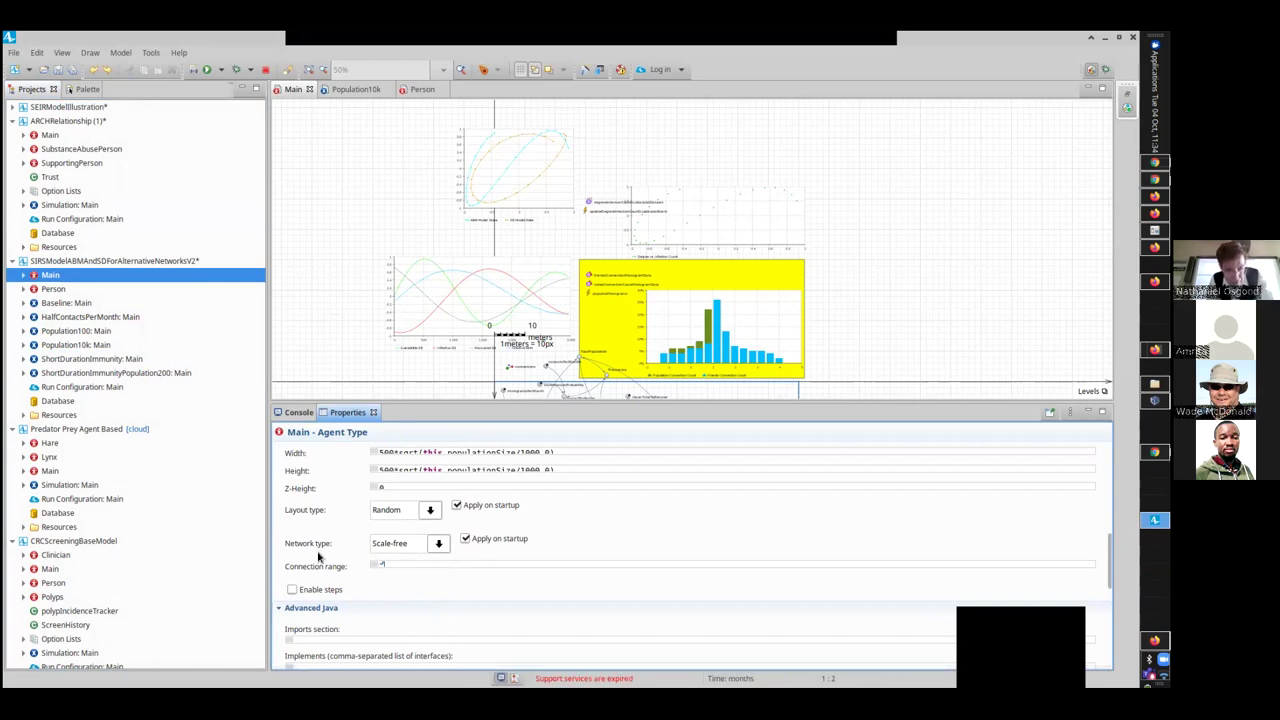
Step: Switch Main's network type to Ring lattice and back to Scale-free
left_click(438, 546)
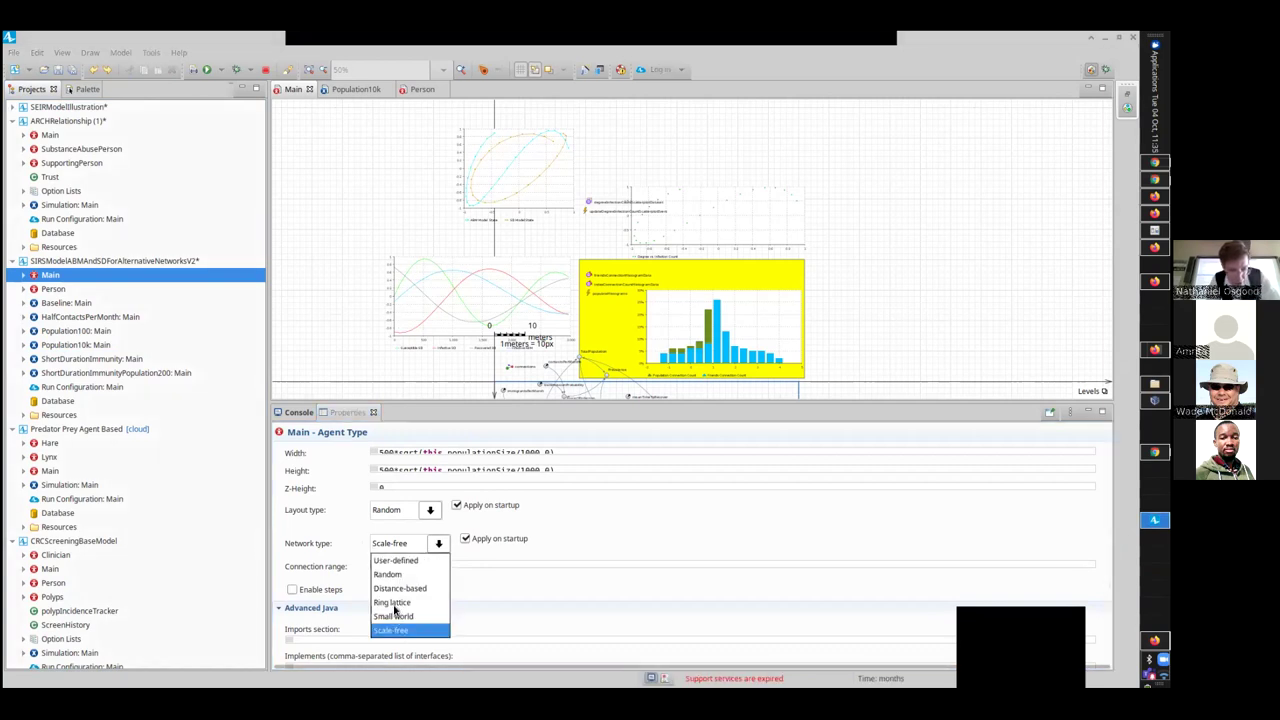
left_click(403, 604)
left_click(440, 545)
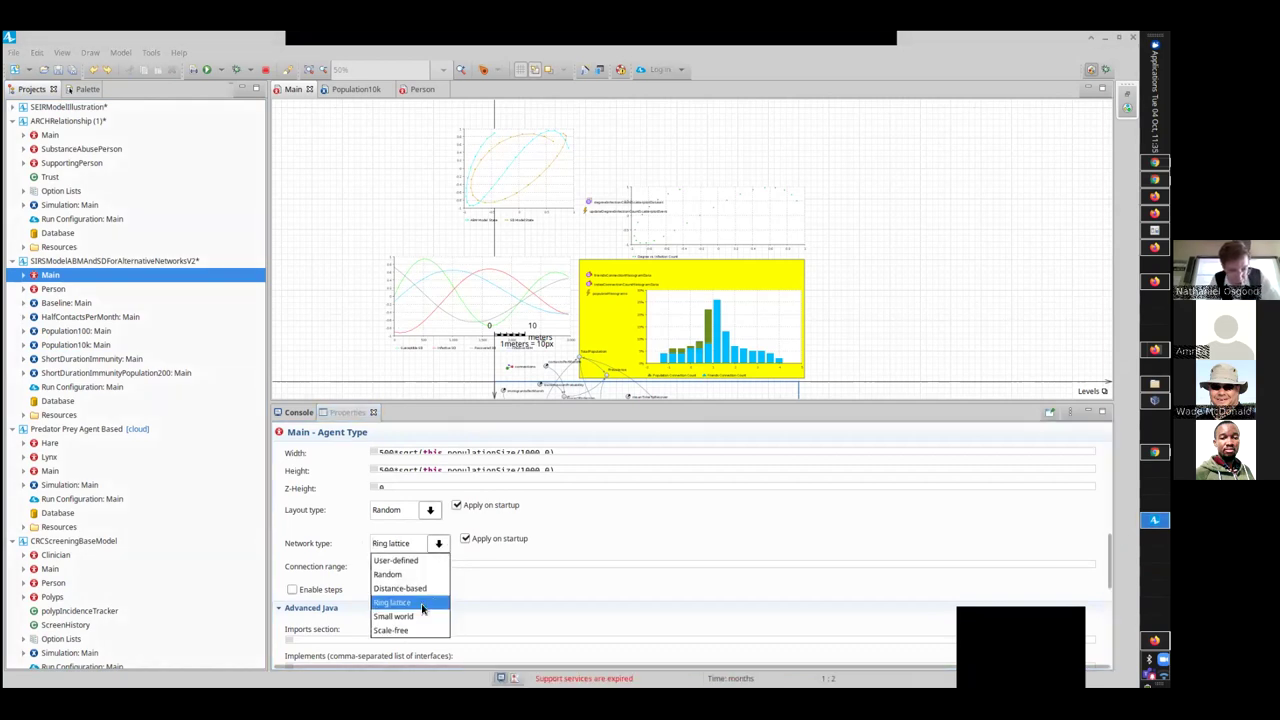
left_click(406, 631)
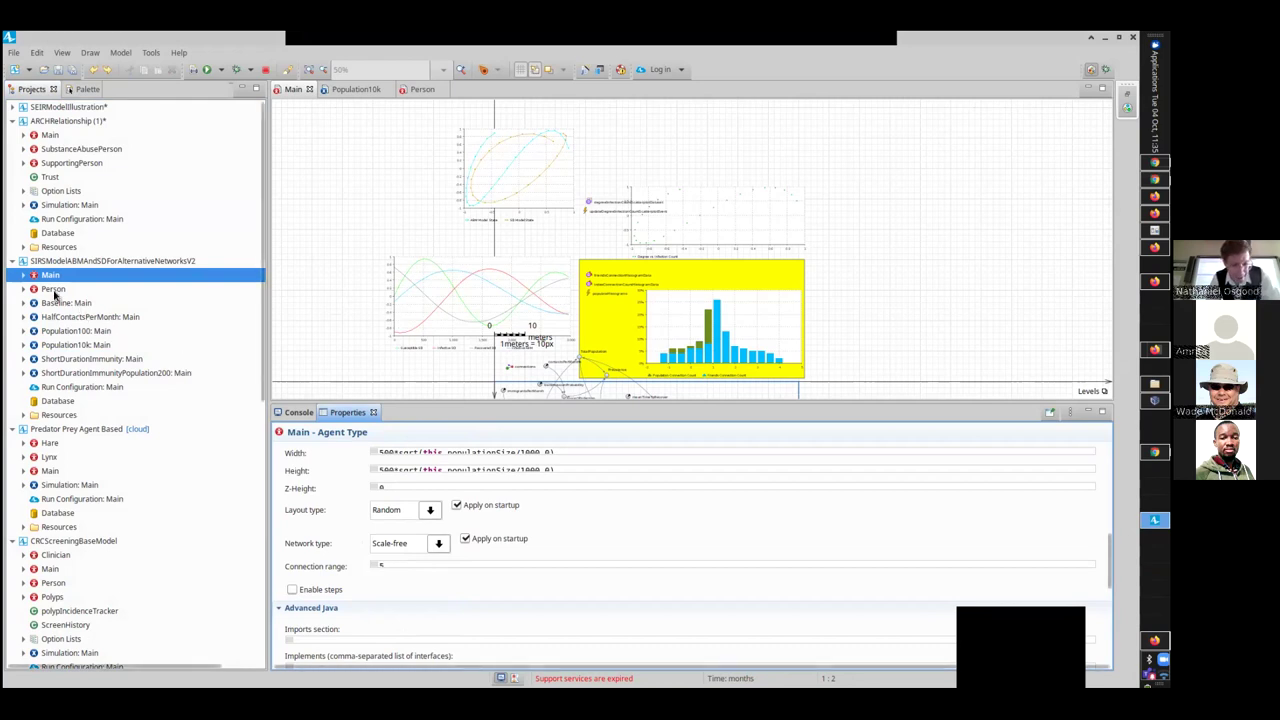
Step: Check the M parameter on the Scale-Free Network slide in Firefox and return to AnyLogic
key("alt+Tab")
key("alt+Tab")
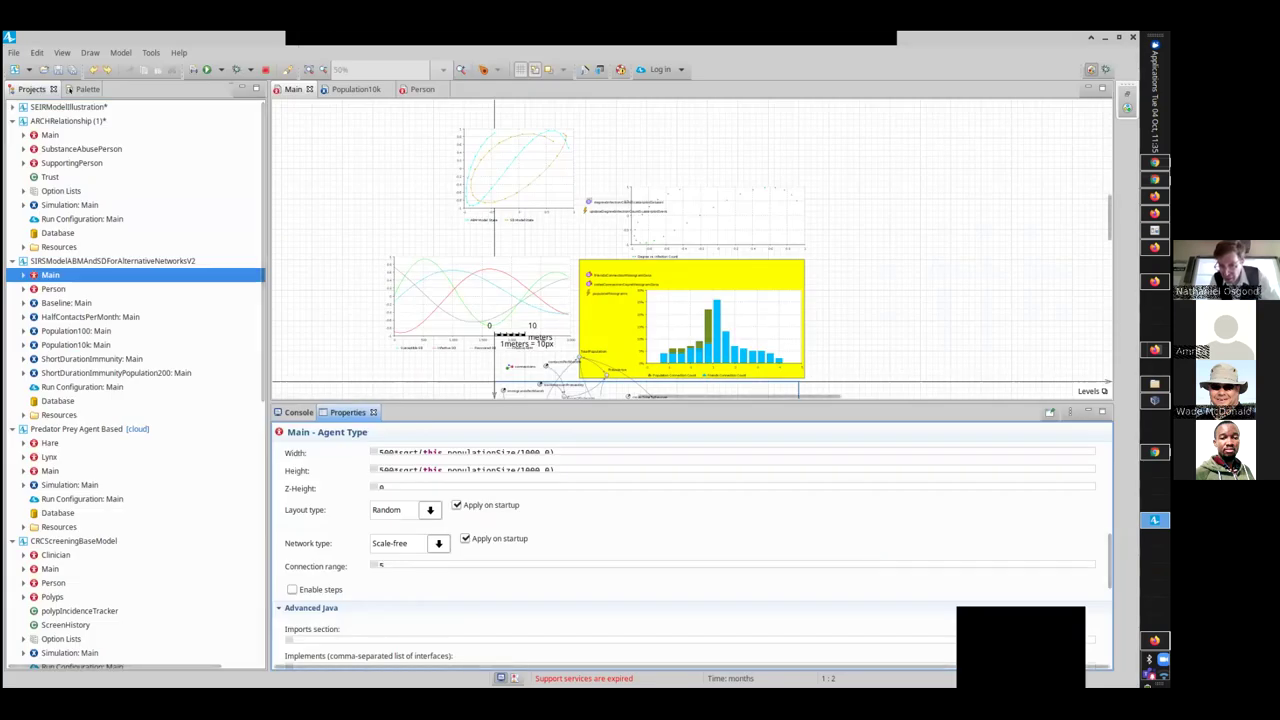
key("alt+Tab")
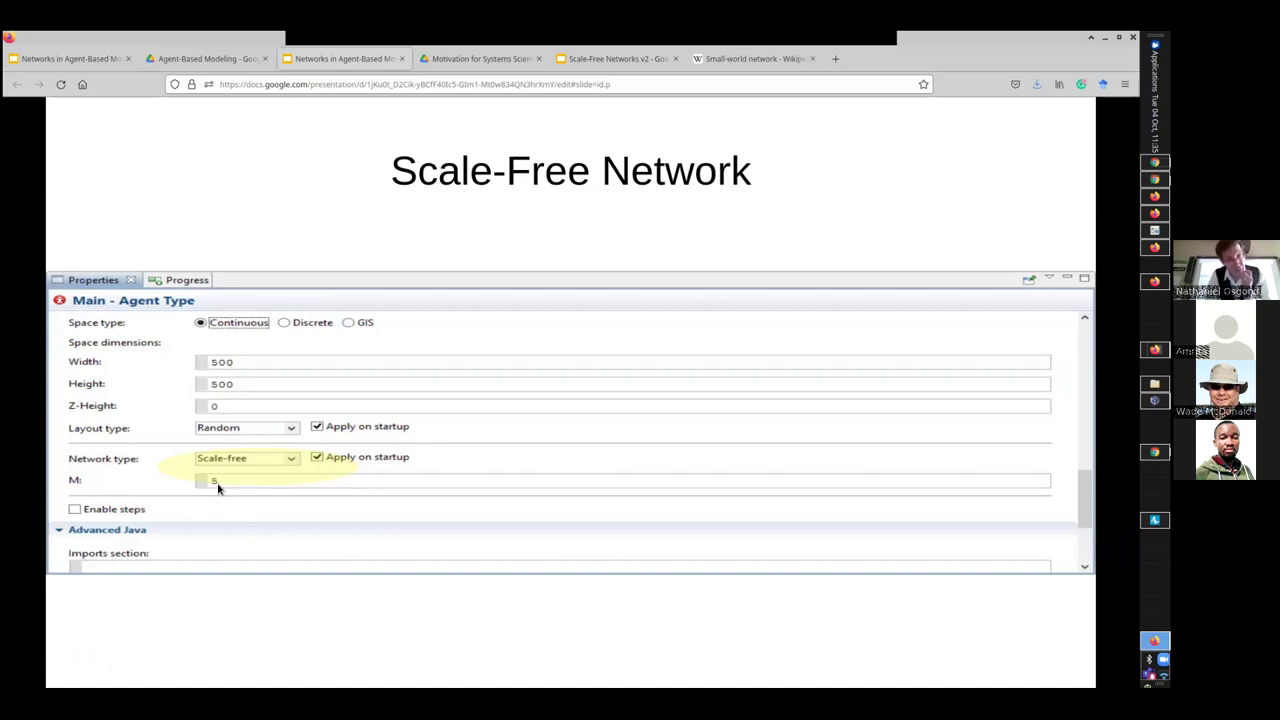
key("alt+Tab")
key("alt+shift+Tab")
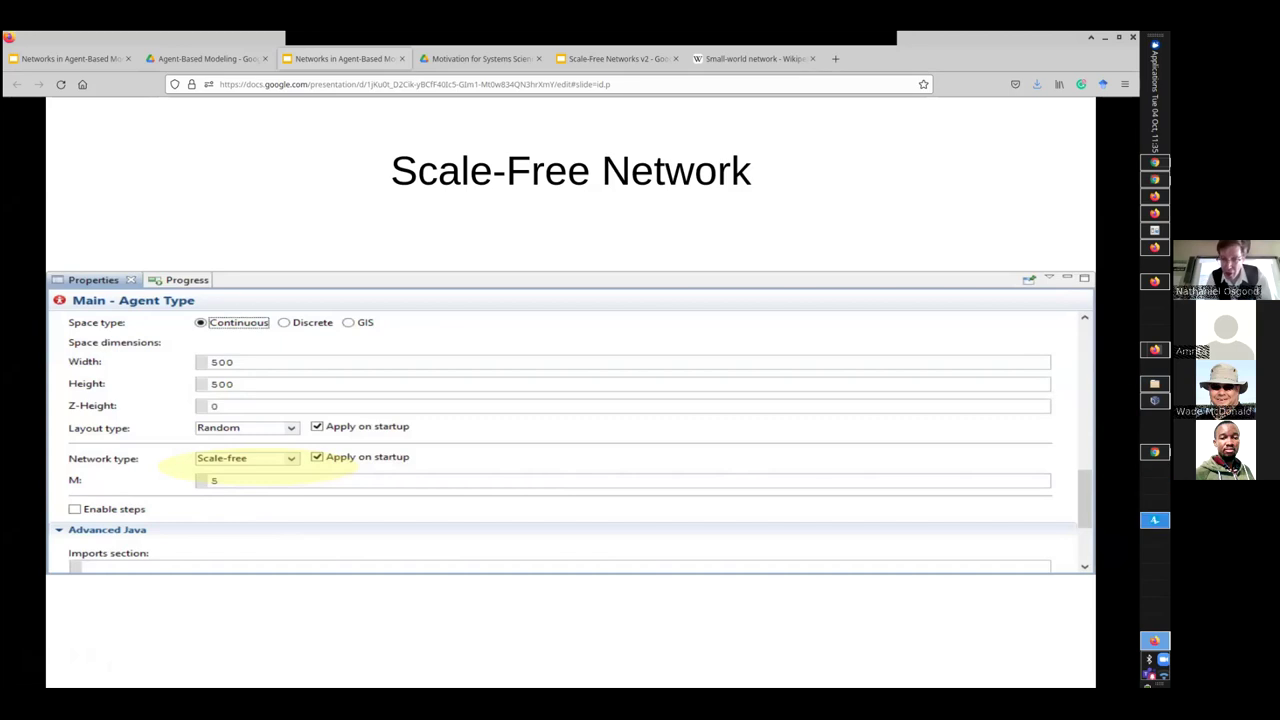
key("alt+Tab")
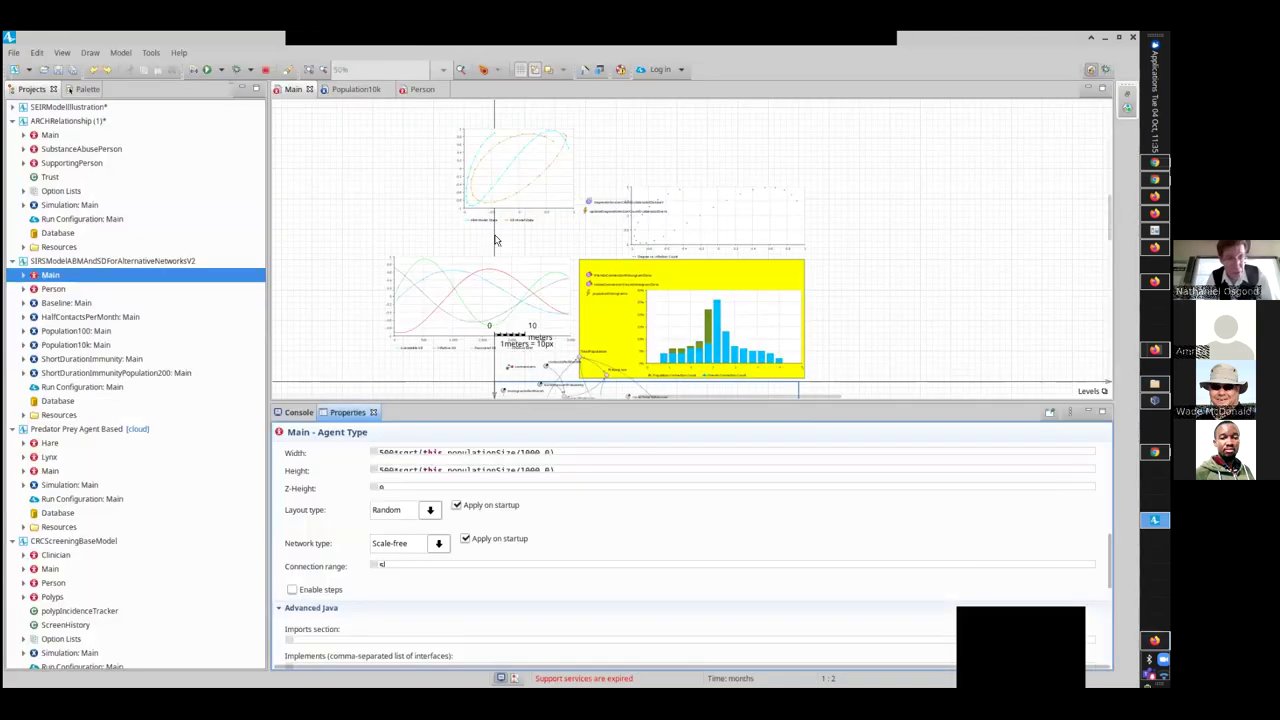
Step: Close and reopen the SIRS model's Main agent type and check the M parameter in its space and network settings
left_click(309, 90)
left_click(48, 275)
double_click(48, 275)
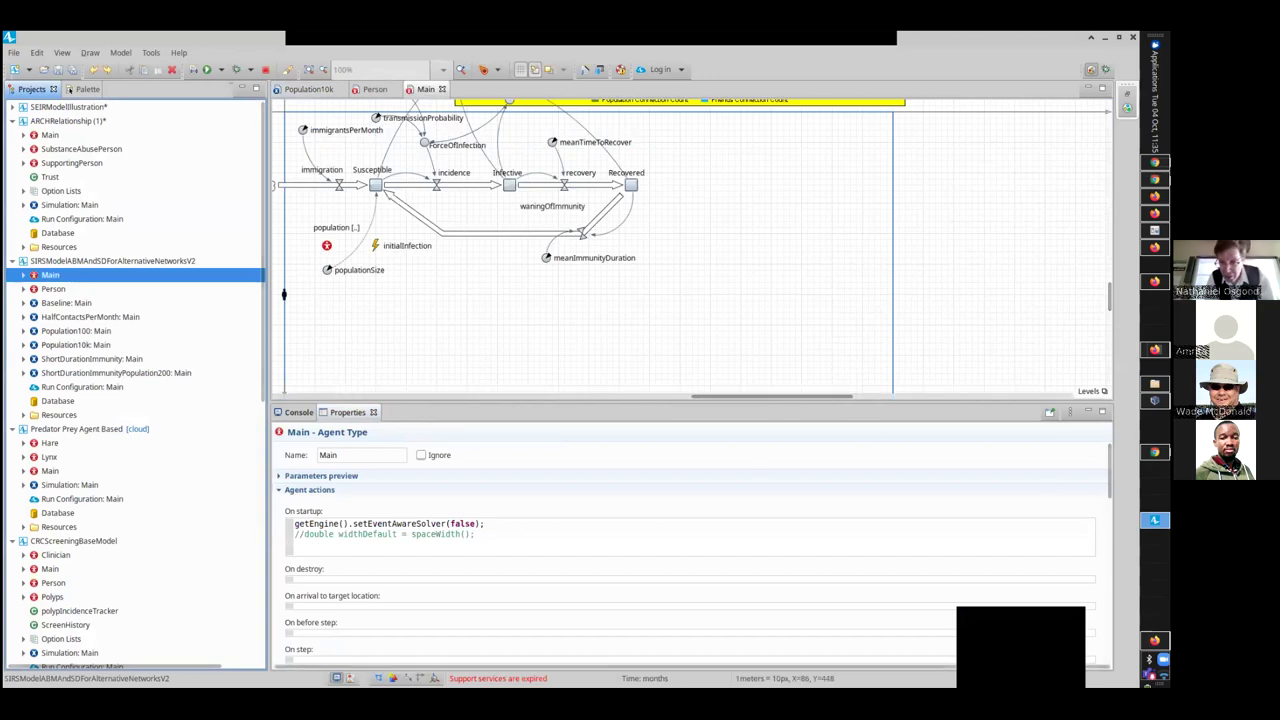
scroll(690, 550, "down", 10)
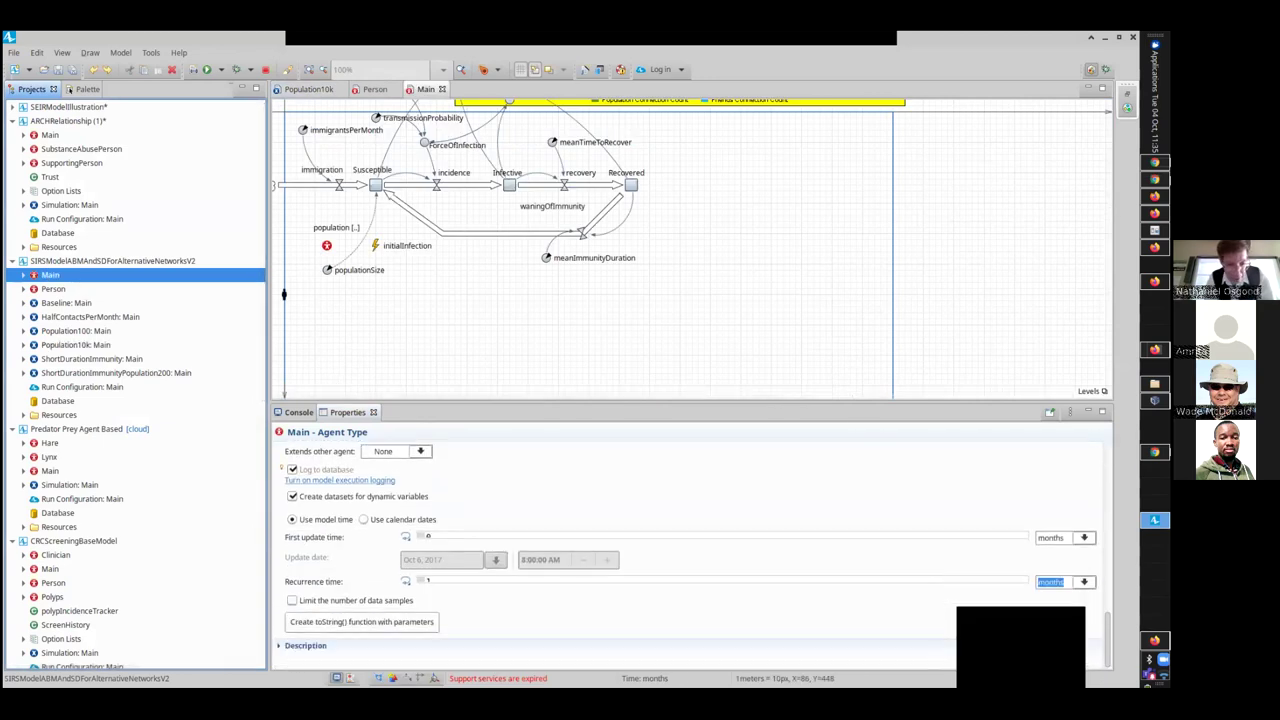
scroll(690, 550, "up", 5)
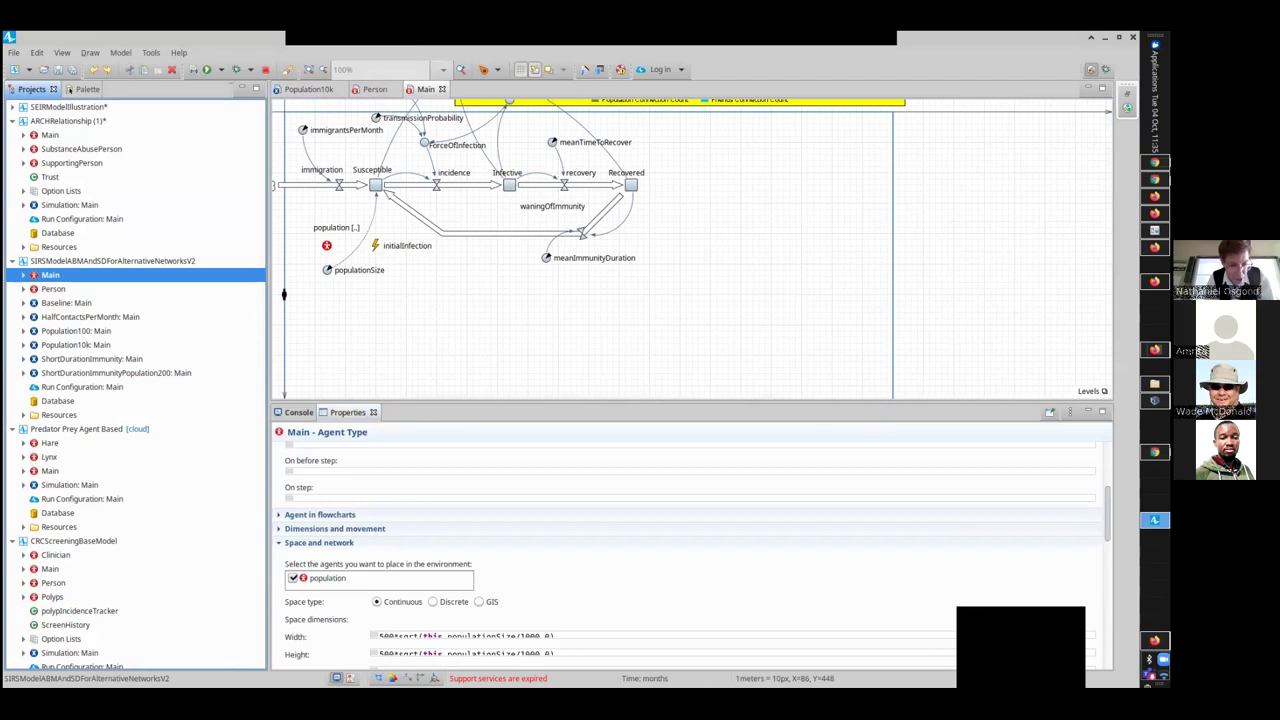
scroll(403, 642, "down", 1)
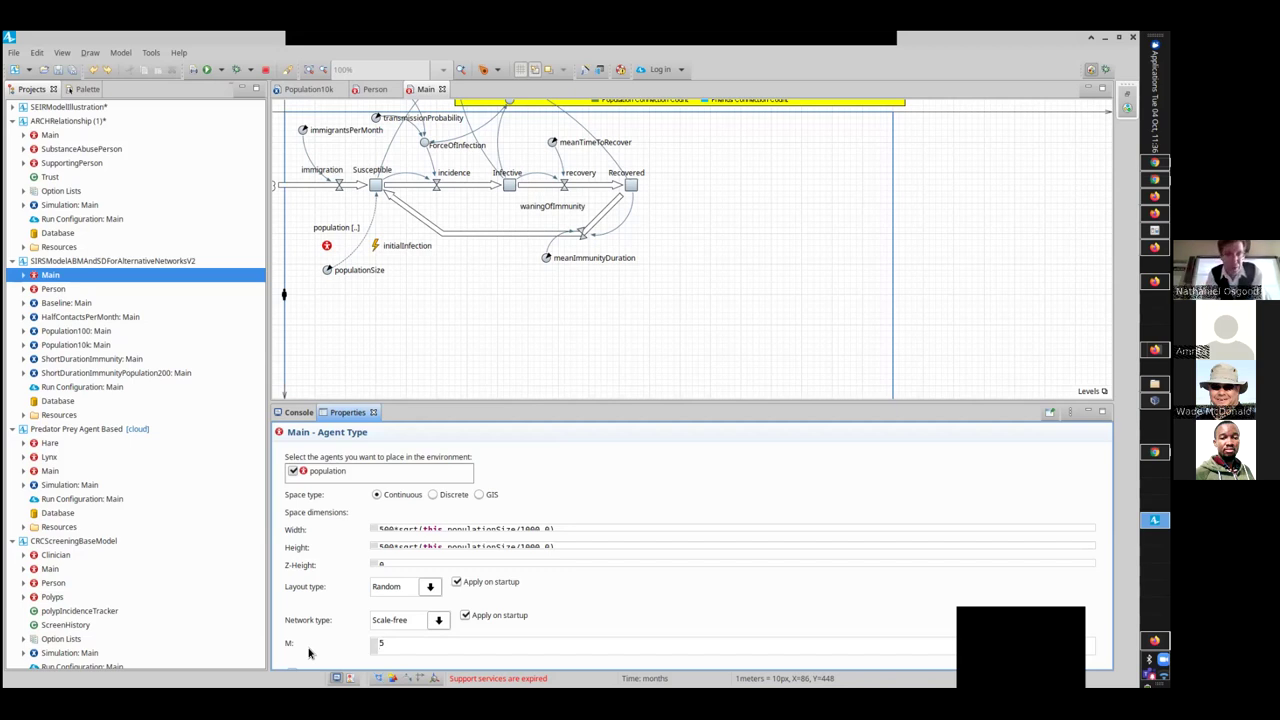
Step: Review the Sources of Scale Free Structure and Scale-Free Networks slides in Firefox, and return to AnyLogic
key("alt+Tab")
key("Tab")
key("Tab")
key("alt+Tab")
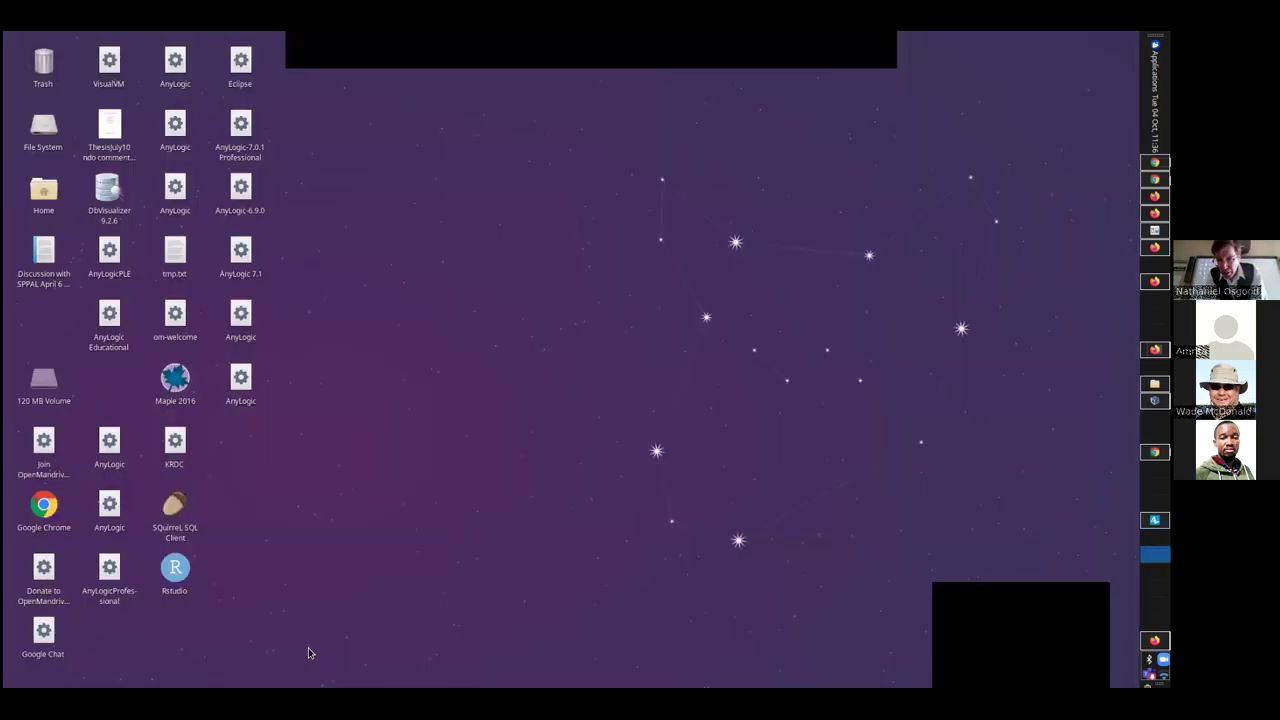
key("Right")
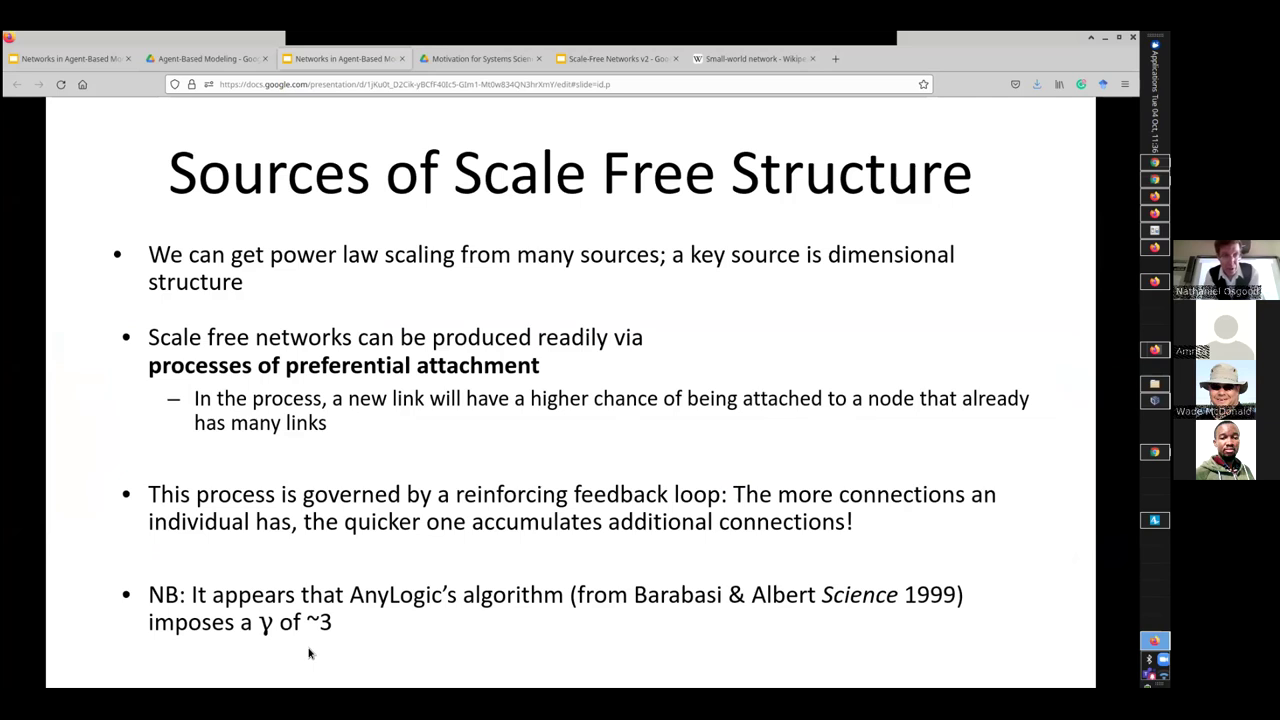
key("Left")
key("Left")
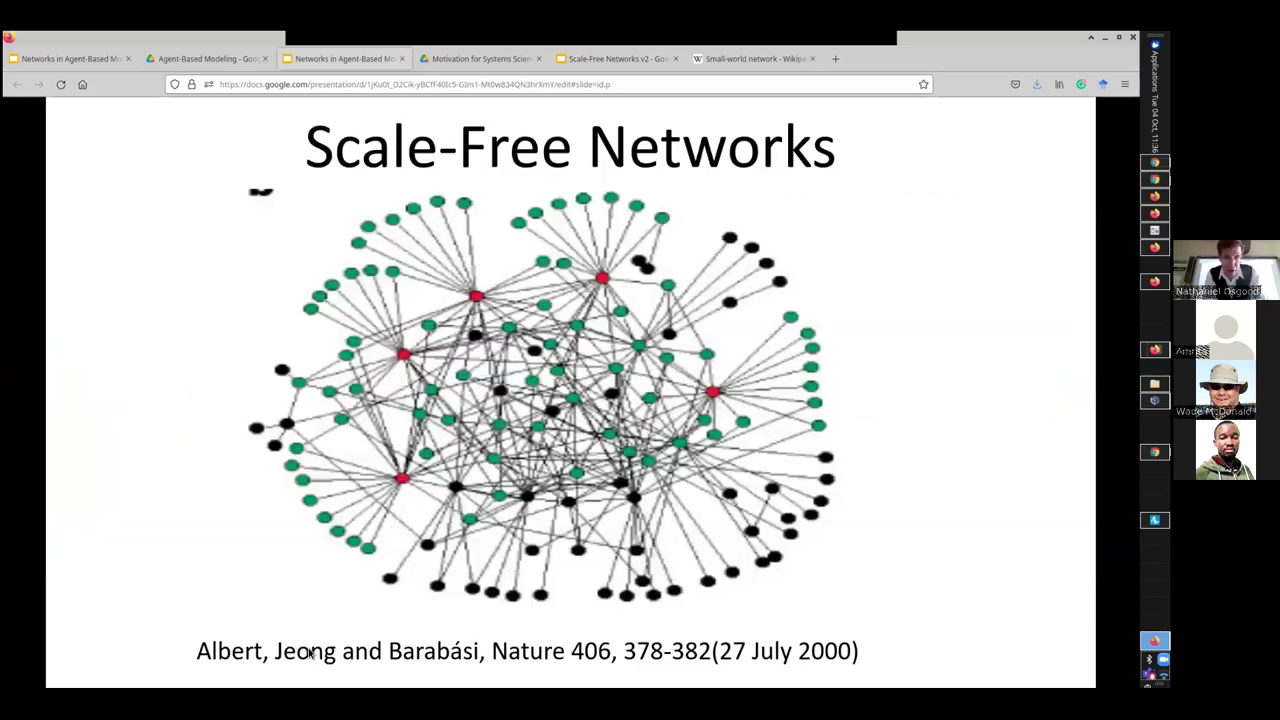
key("Right")
key("alt+Tab")
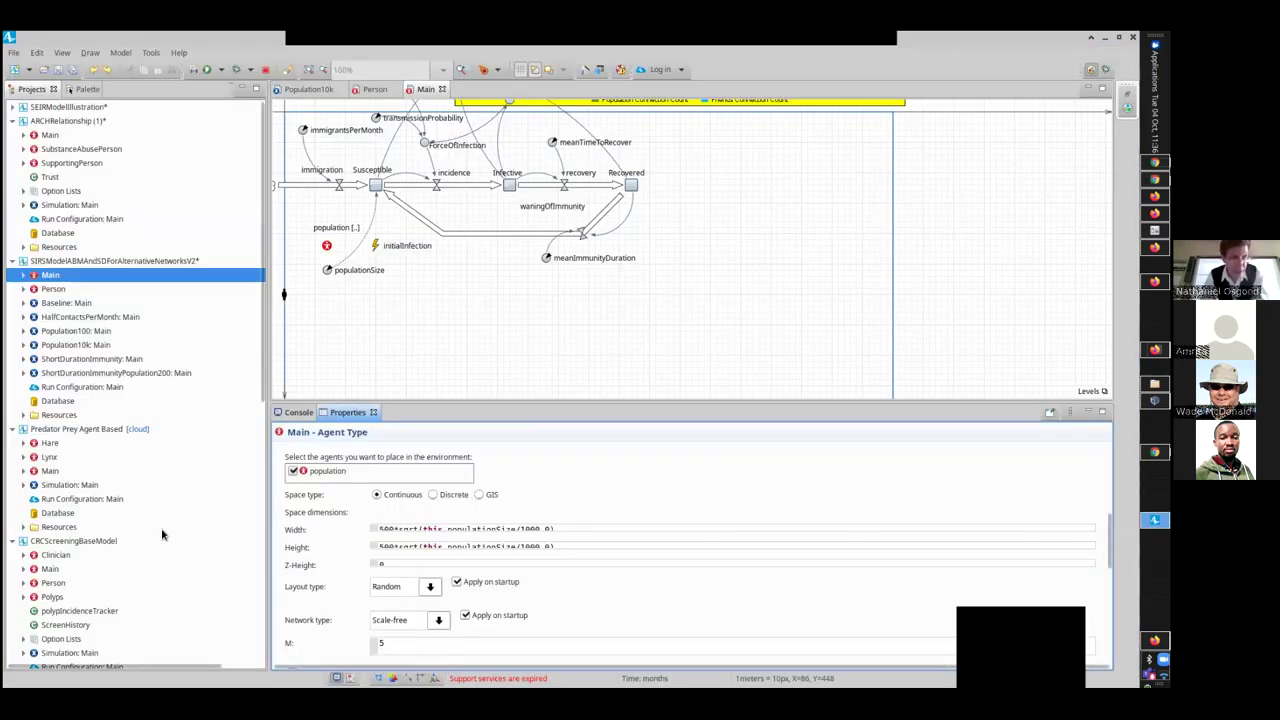
Step: Run the SIRS model's Baseline experiment and start its simulation
right_click(46, 304)
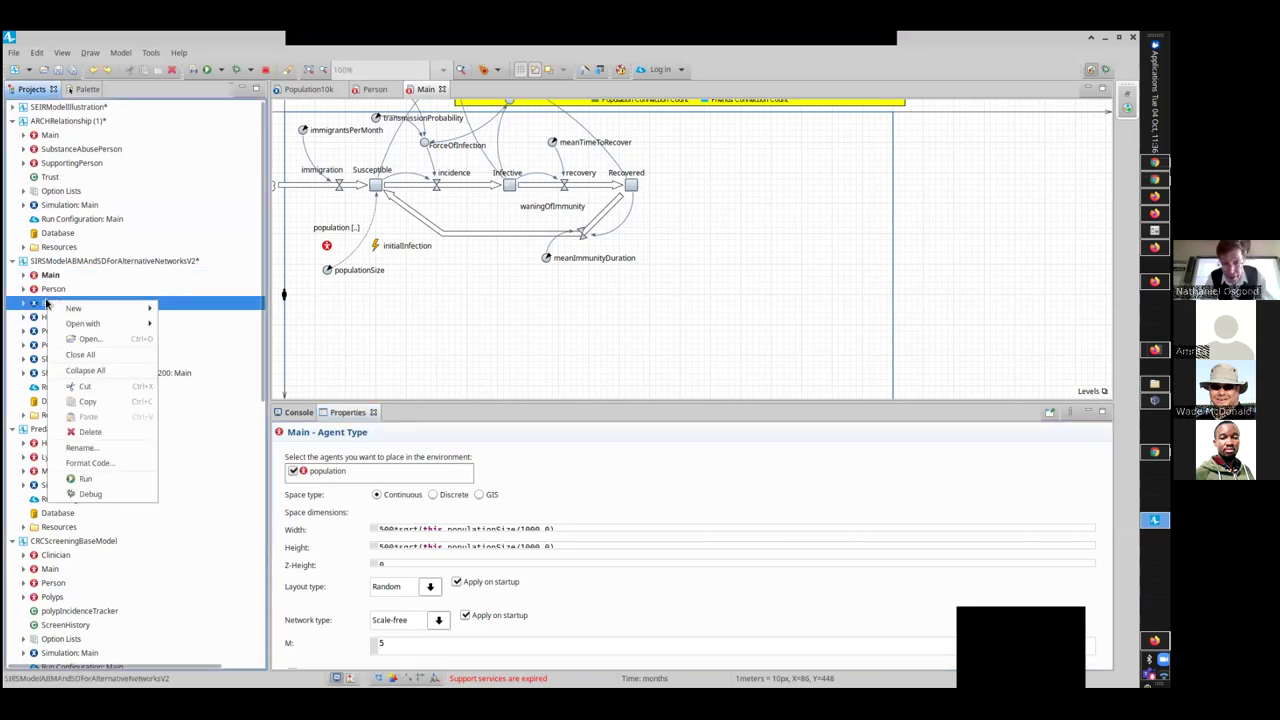
left_click(73, 478)
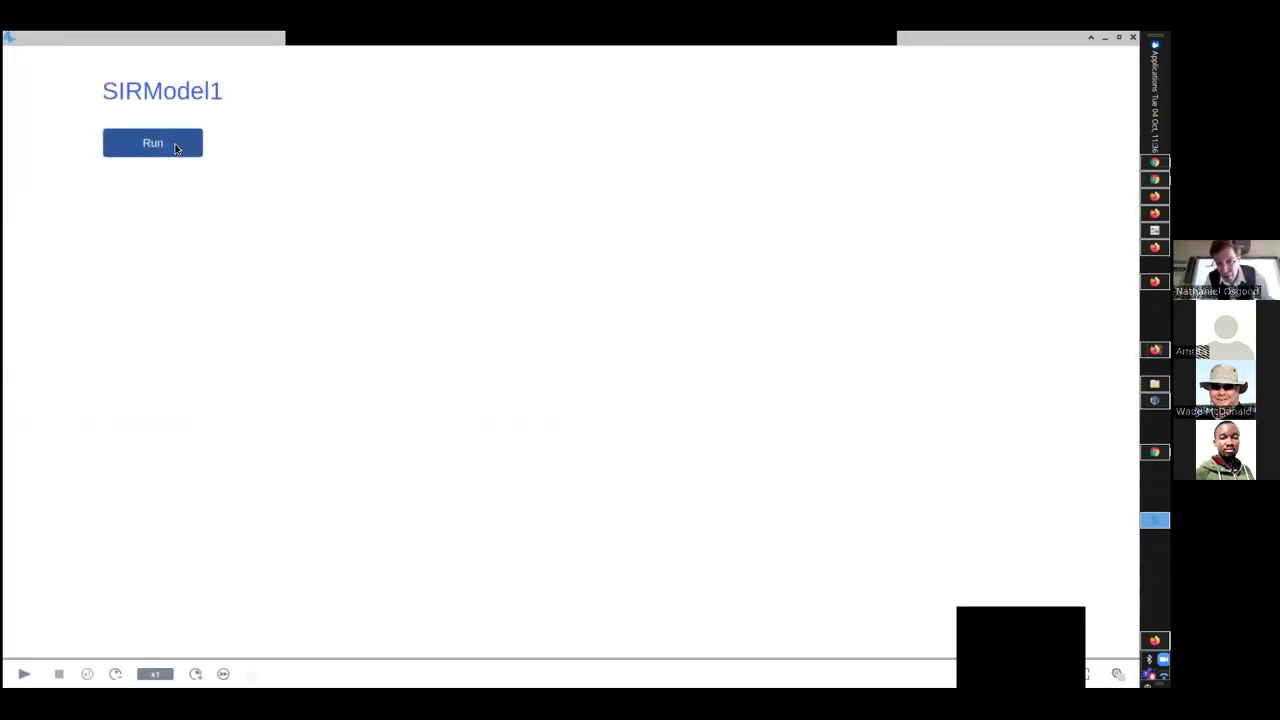
left_click(175, 146)
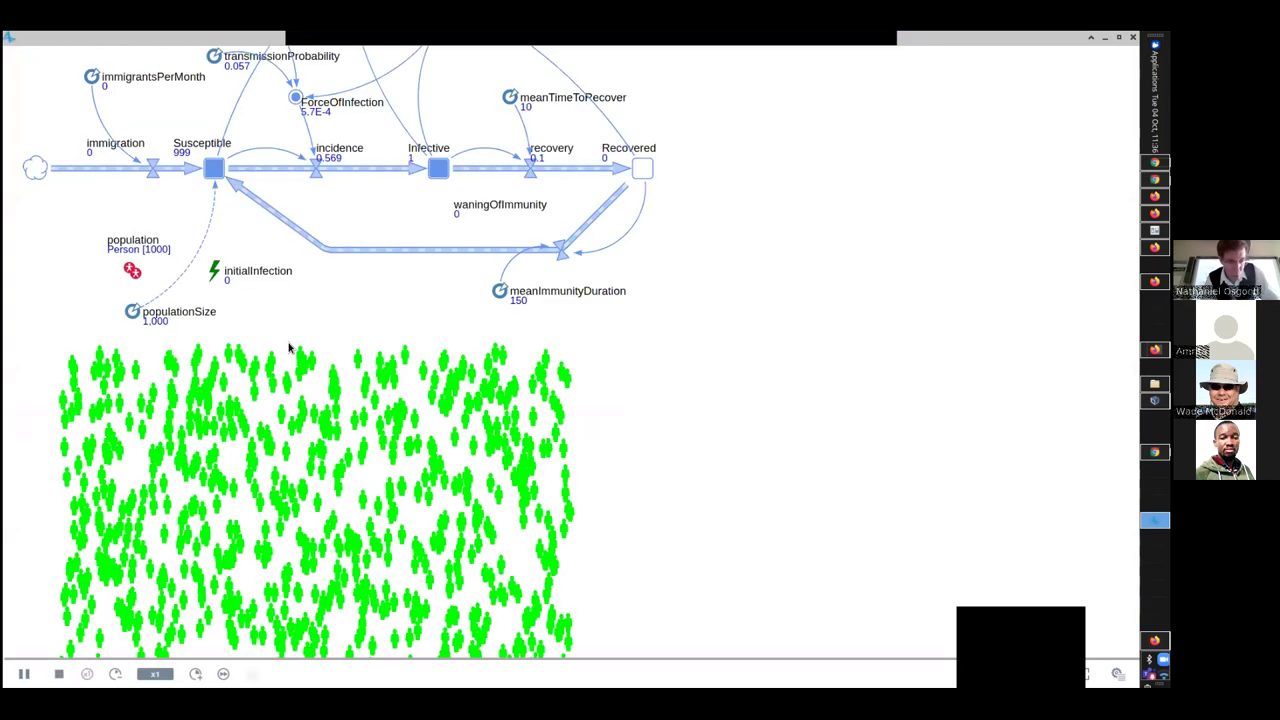
Step: View the scale-free agent network, bring the connection count histogram into view, and pause the simulation
scroll(654, 351, "down", 3)
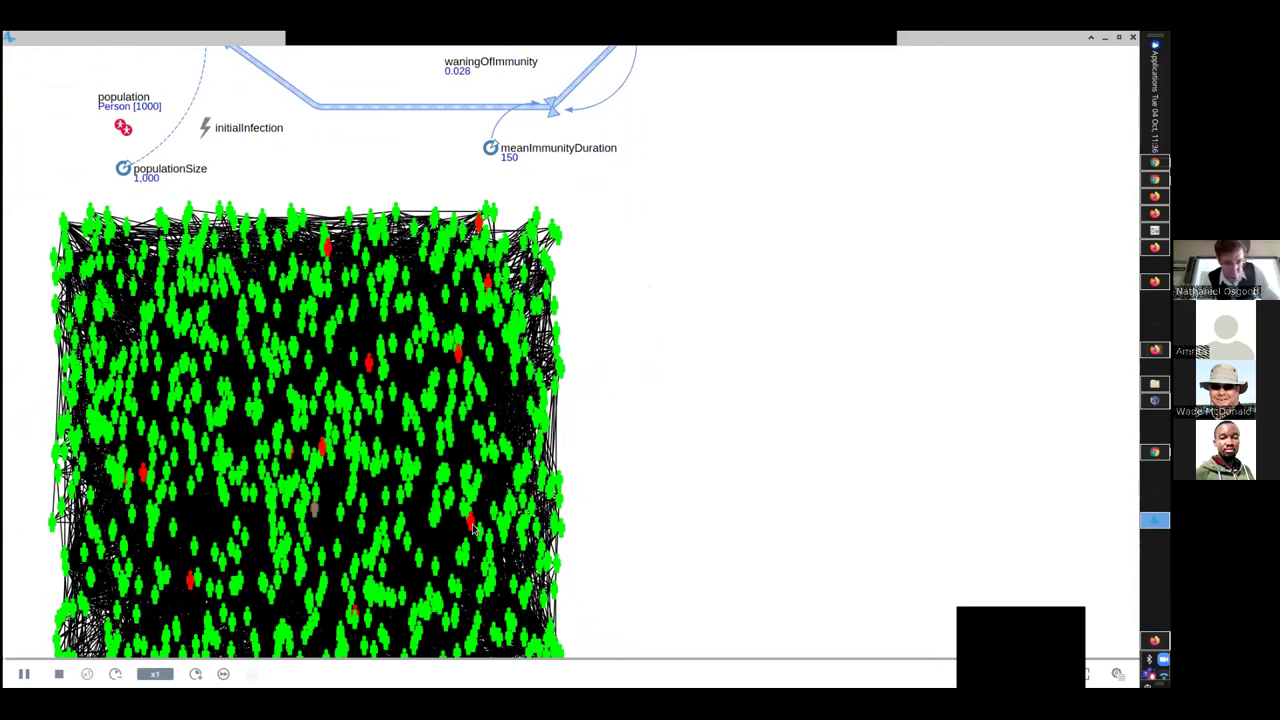
left_click_drag(622, 294, 601, 594)
left_click_drag(697, 257, 606, 397)
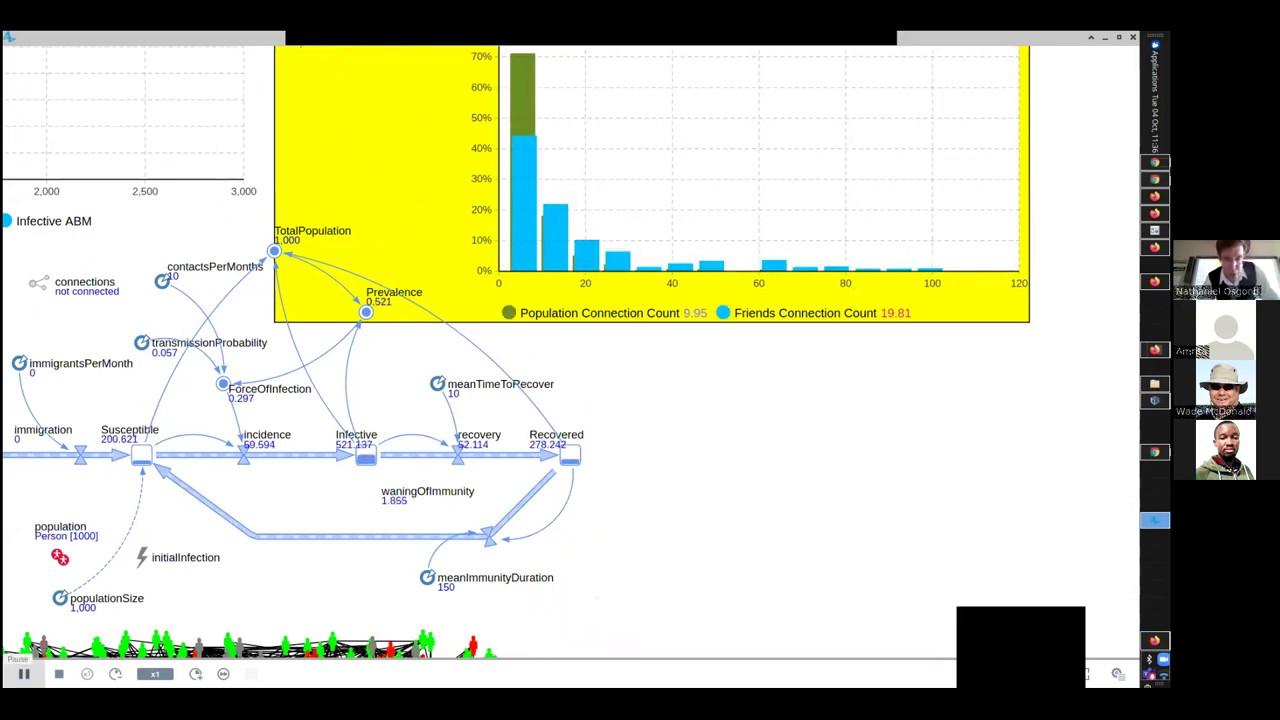
left_click(23, 673)
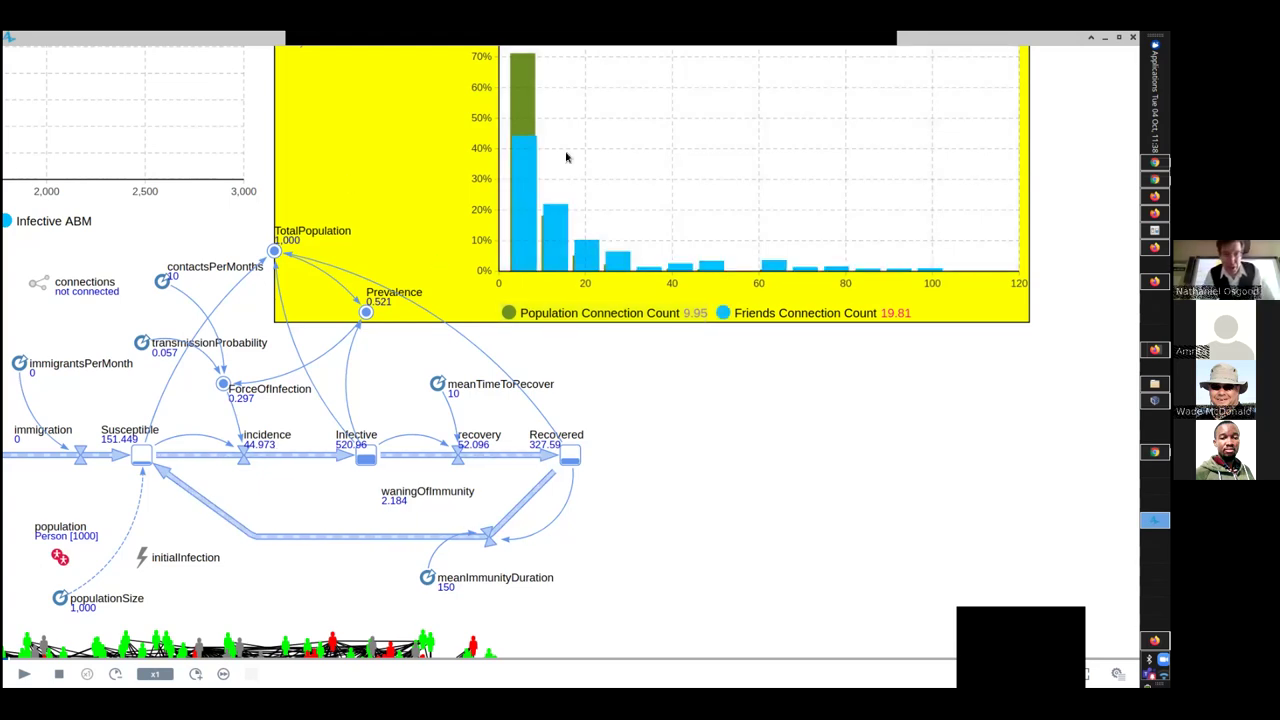
Step: Examine the population and friends connection count distributions in the yellow histogram area
scroll(520, 150, "up", 1)
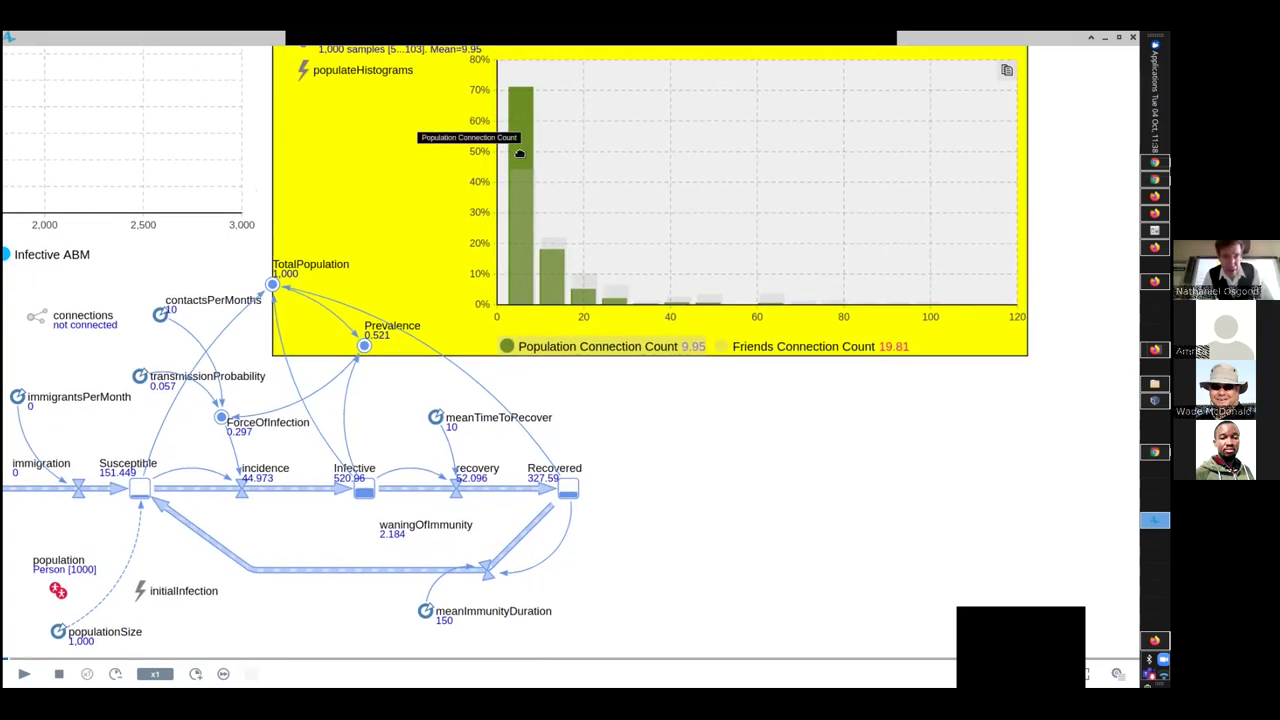
scroll(466, 246, "up", 3)
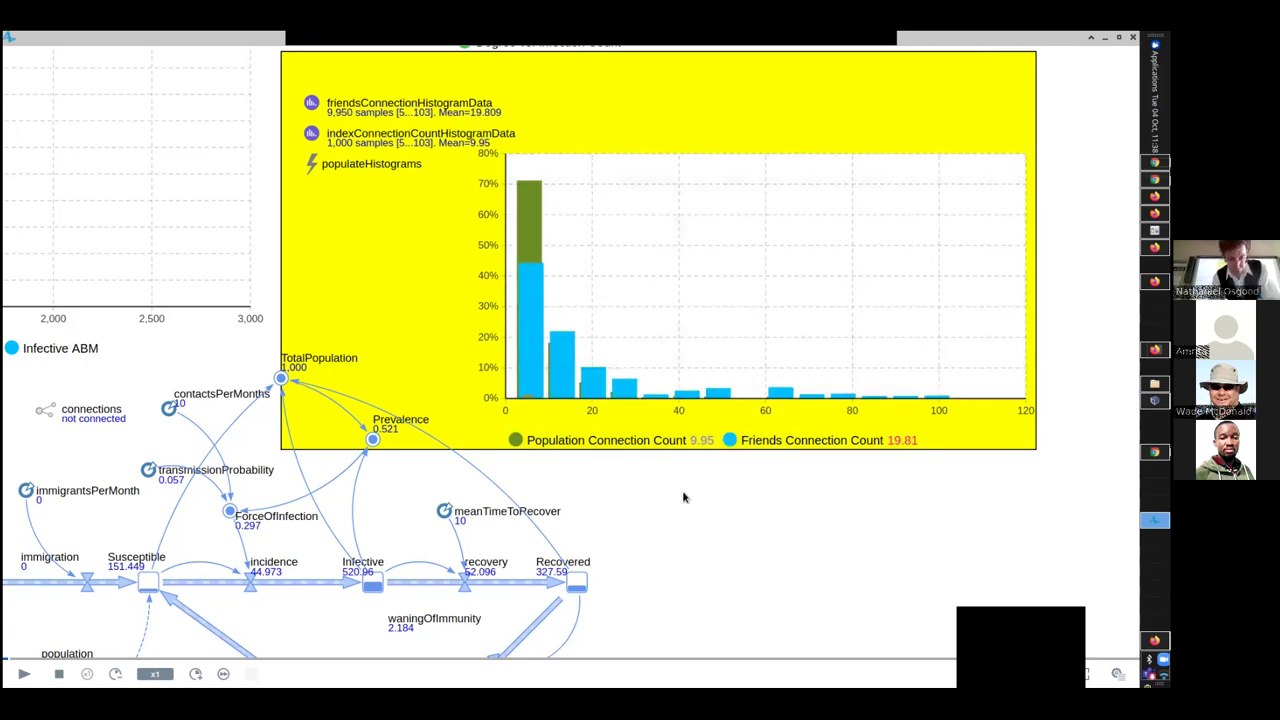
scroll(684, 497, "down", 1)
scroll(680, 420, "up", 2)
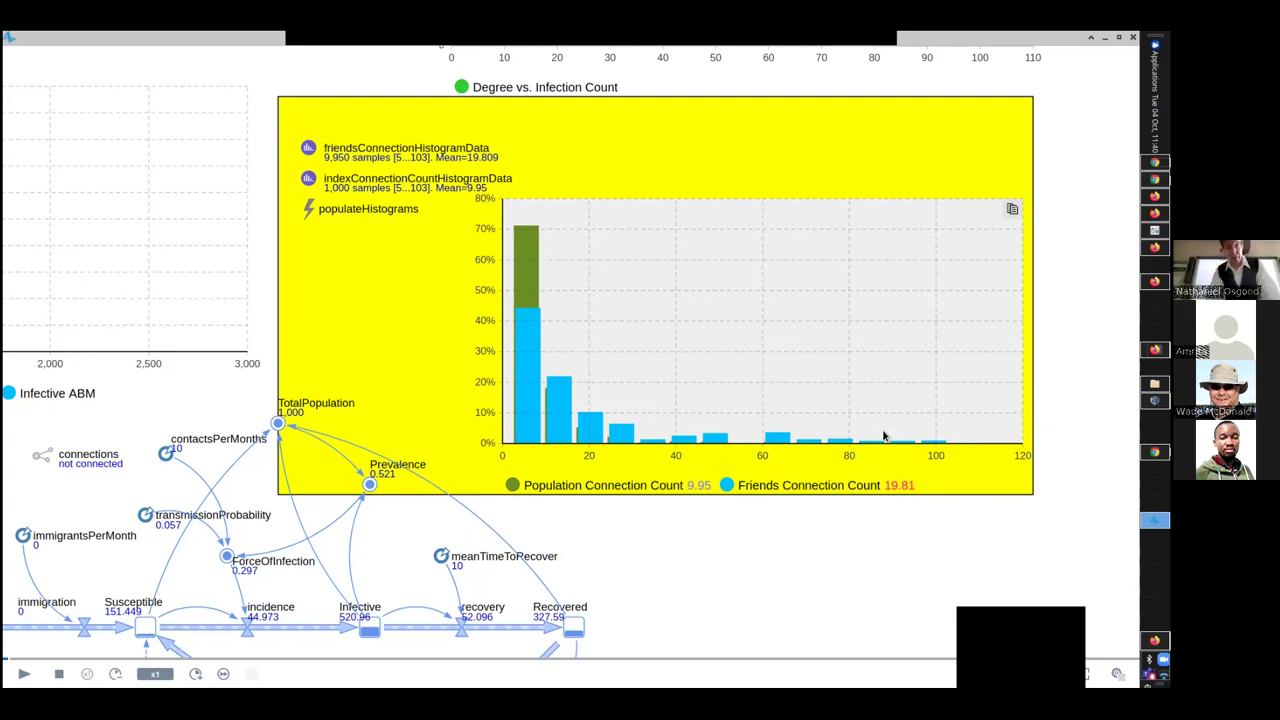
scroll(550, 400, "up", 1)
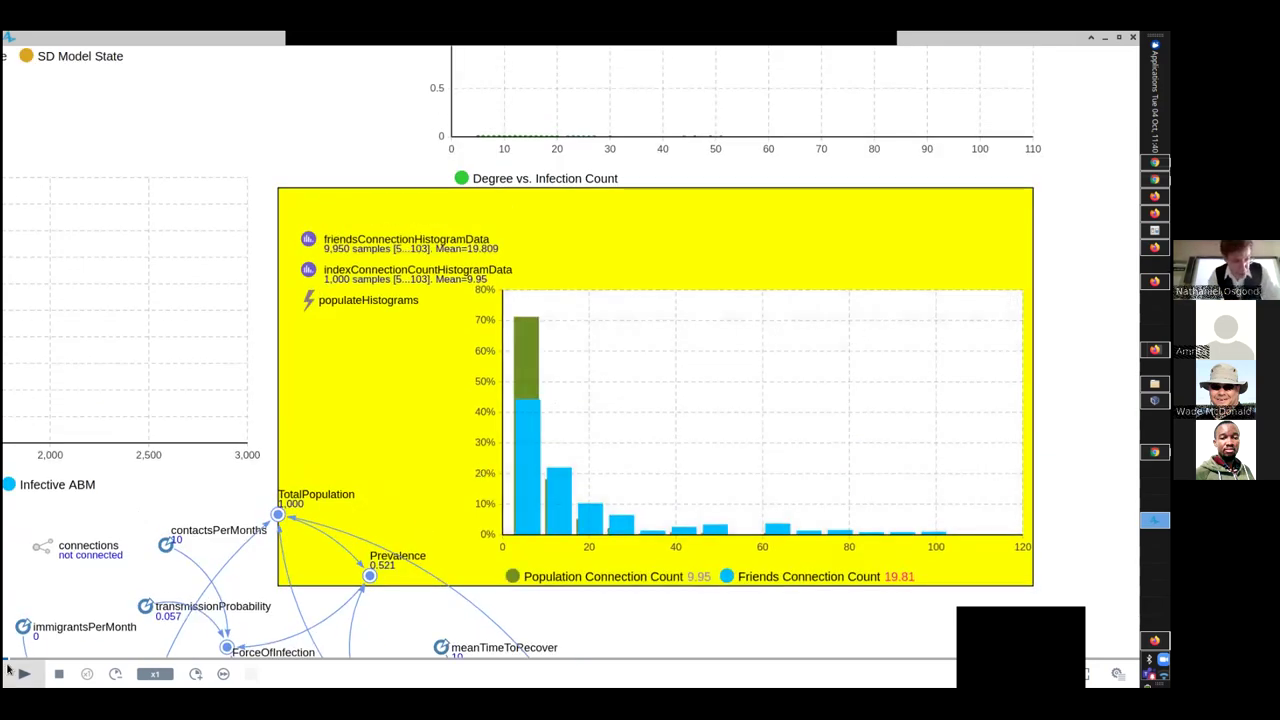
Step: Resume the simulation, bring the SD and ABM time plot into view, and raise the run speed to x10
left_click(24, 673)
left_click_drag(180, 498, 531, 436)
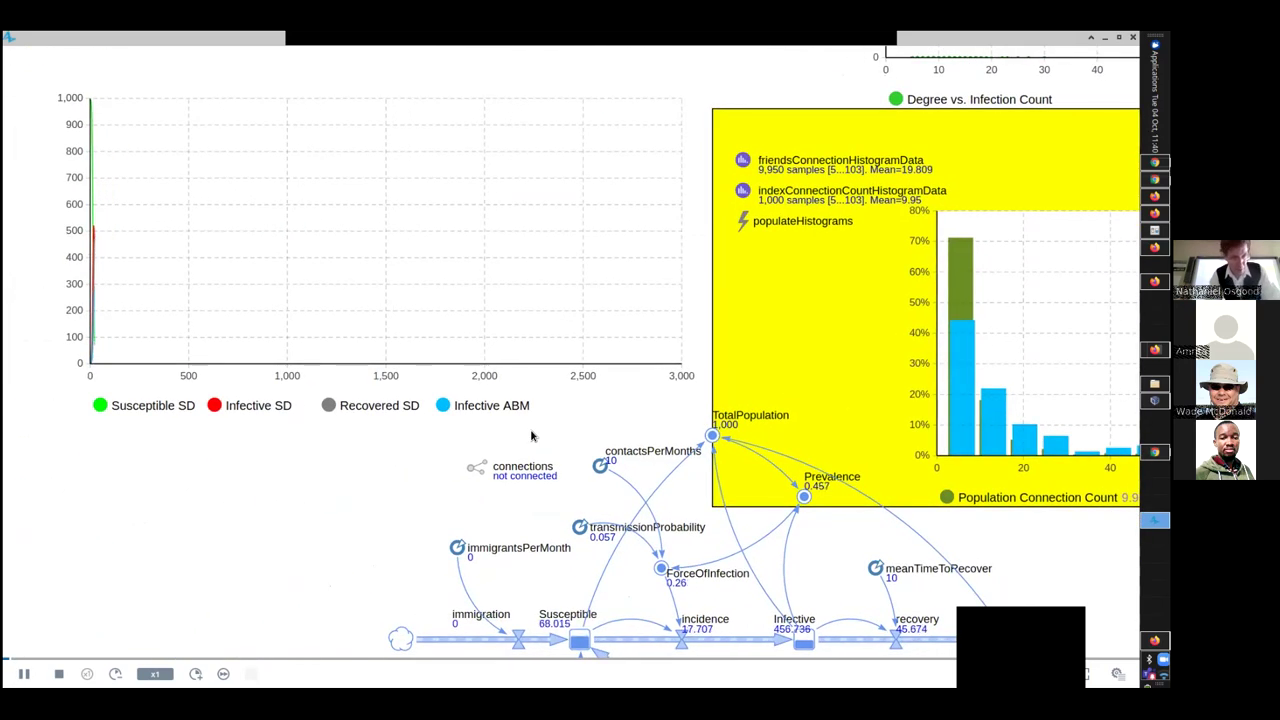
left_click(195, 673)
left_click(195, 673)
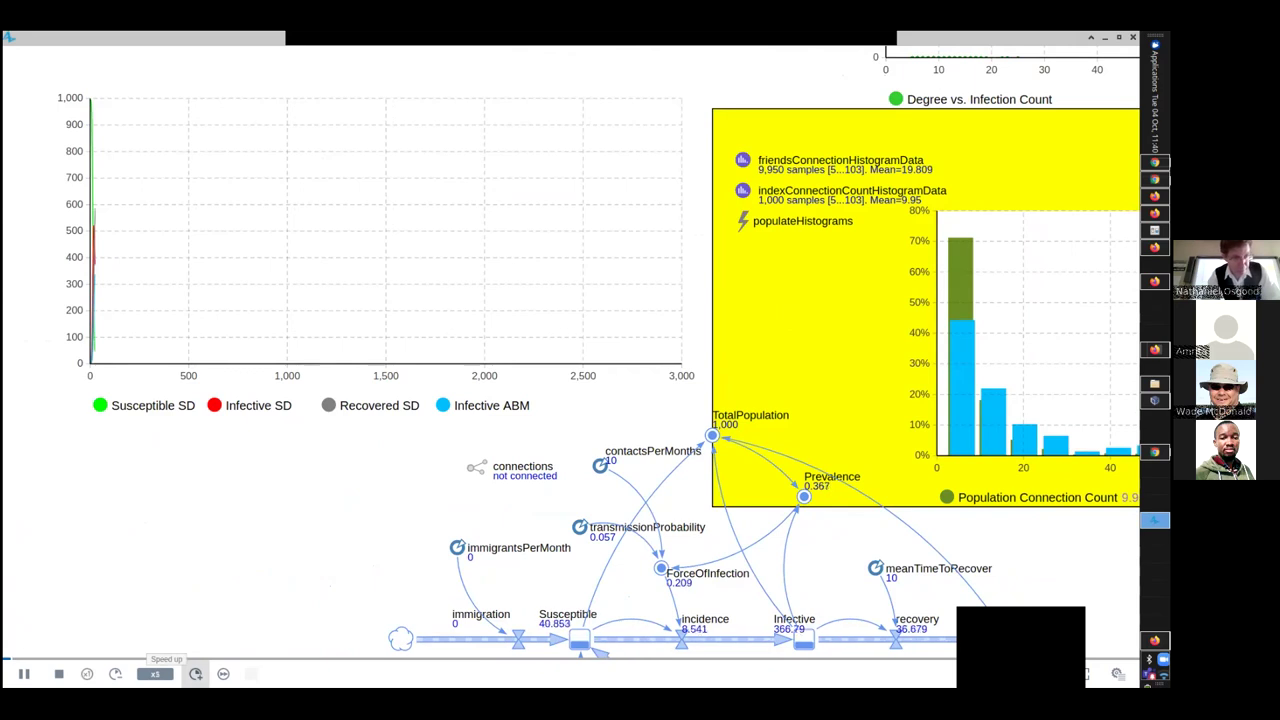
left_click(195, 673)
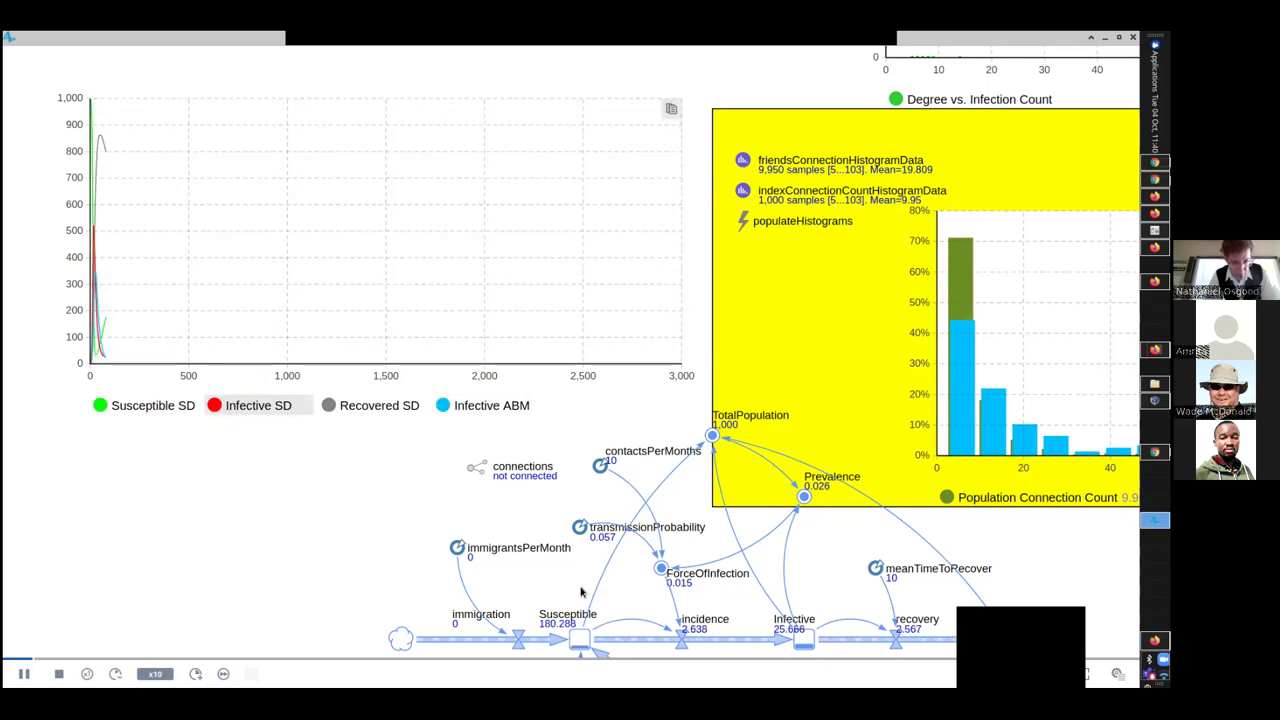
Step: Compare the SD and ABM curves with the connection count histogram, pausing the simulation to examine the time plot
left_click_drag(320, 517, 233, 384)
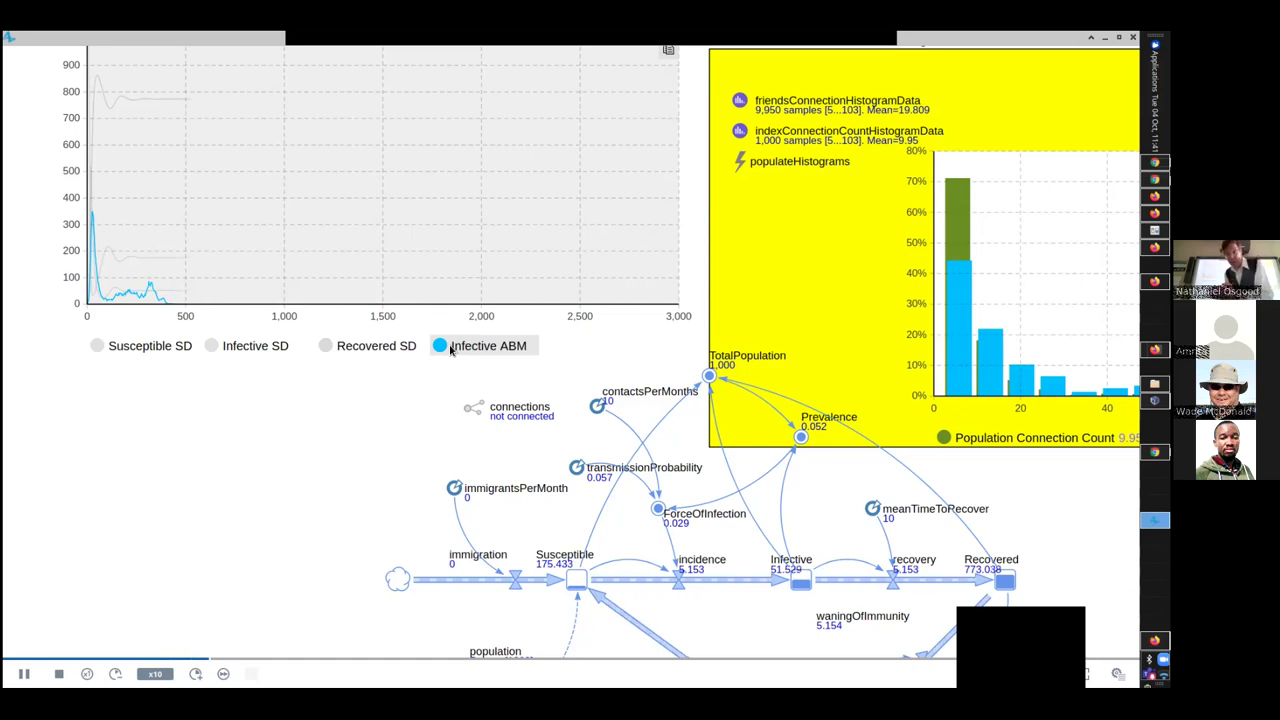
left_click_drag(586, 363, 16, 351)
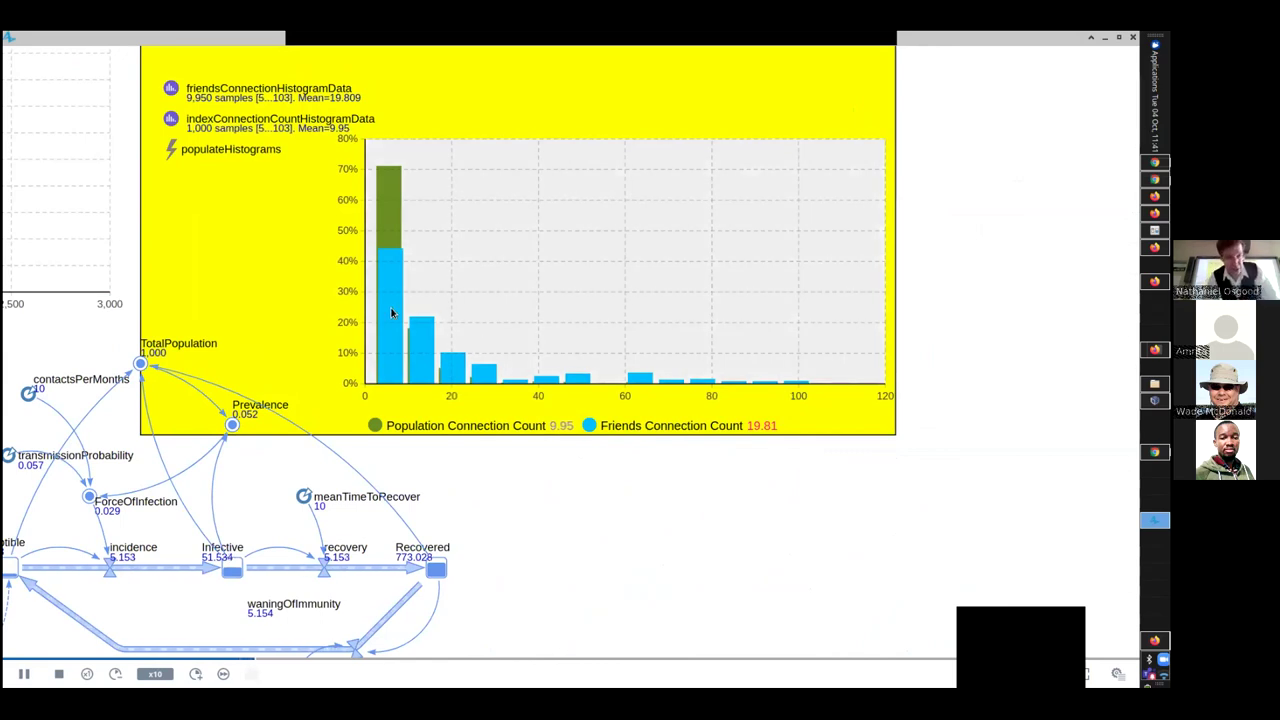
left_click_drag(174, 367, 655, 368)
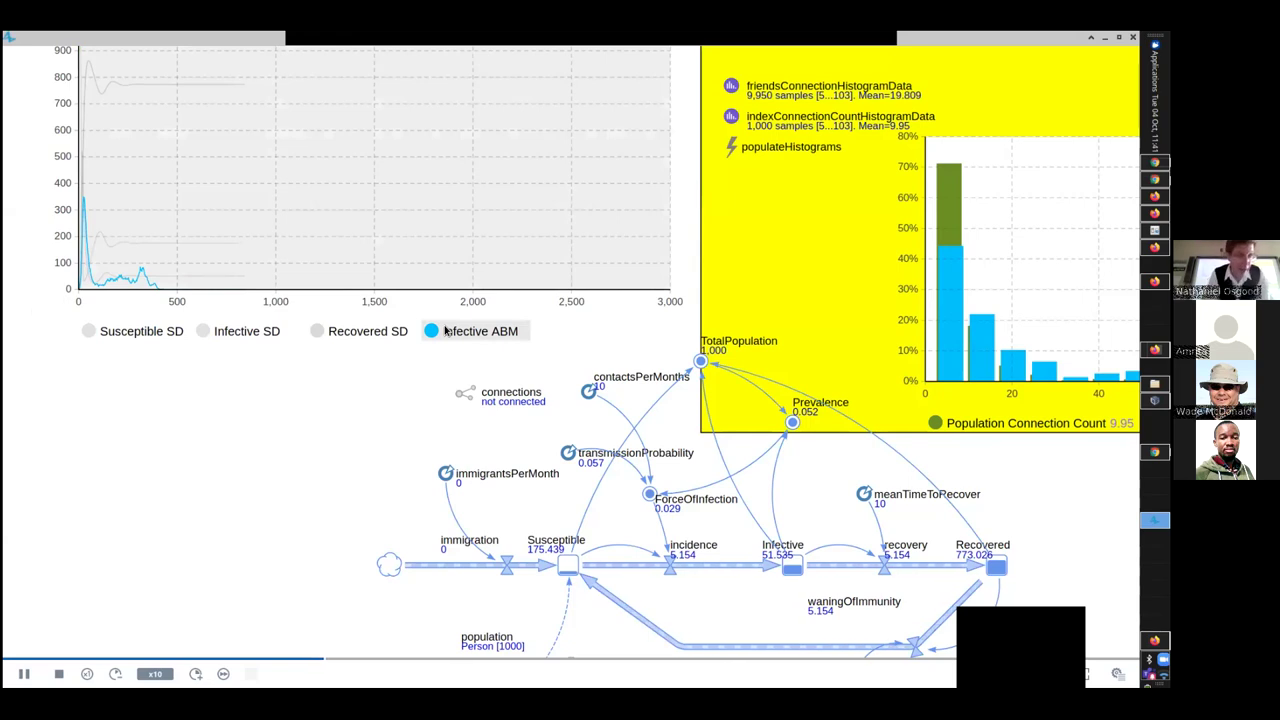
scroll(91, 261, "down", 1)
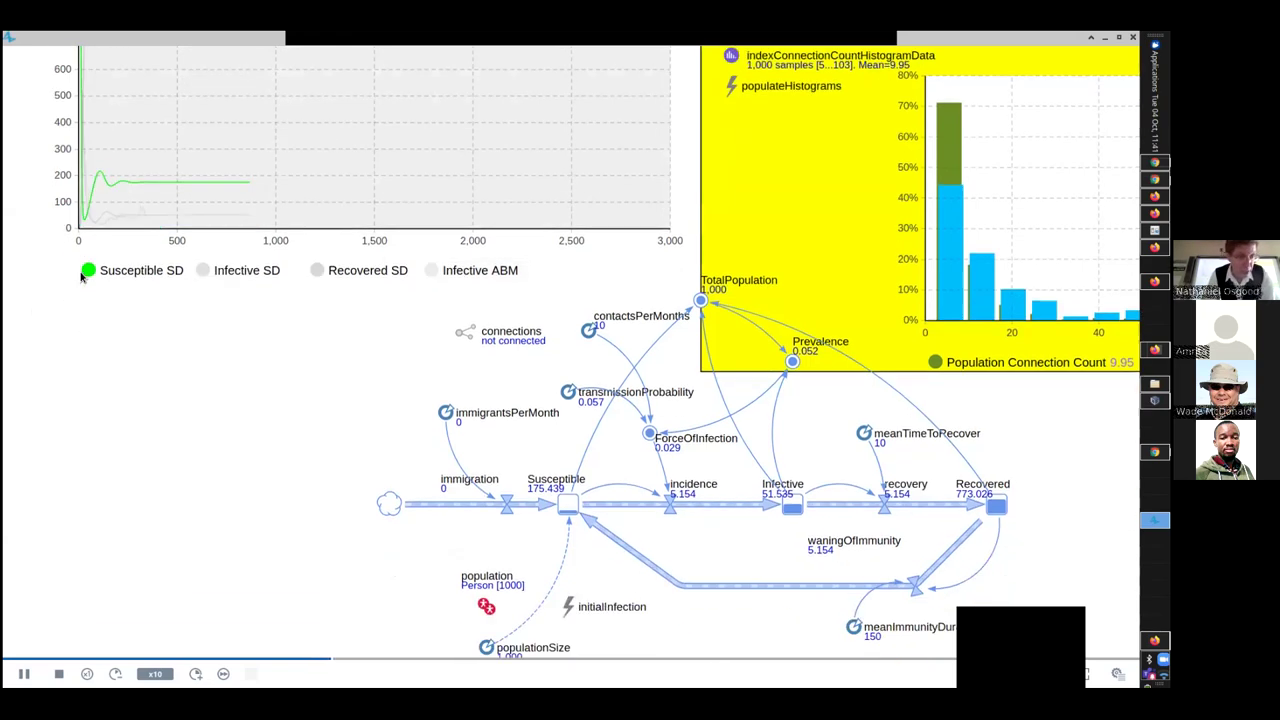
scroll(94, 277, "up", 2)
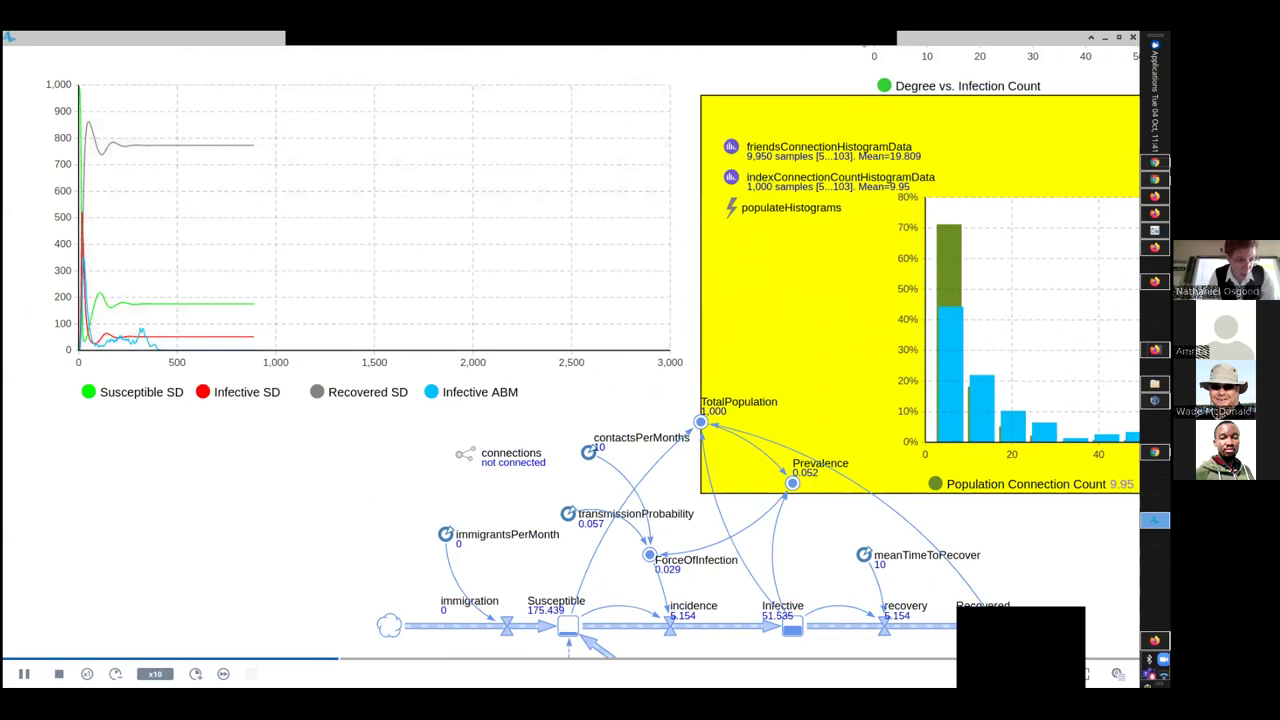
left_click(24, 674)
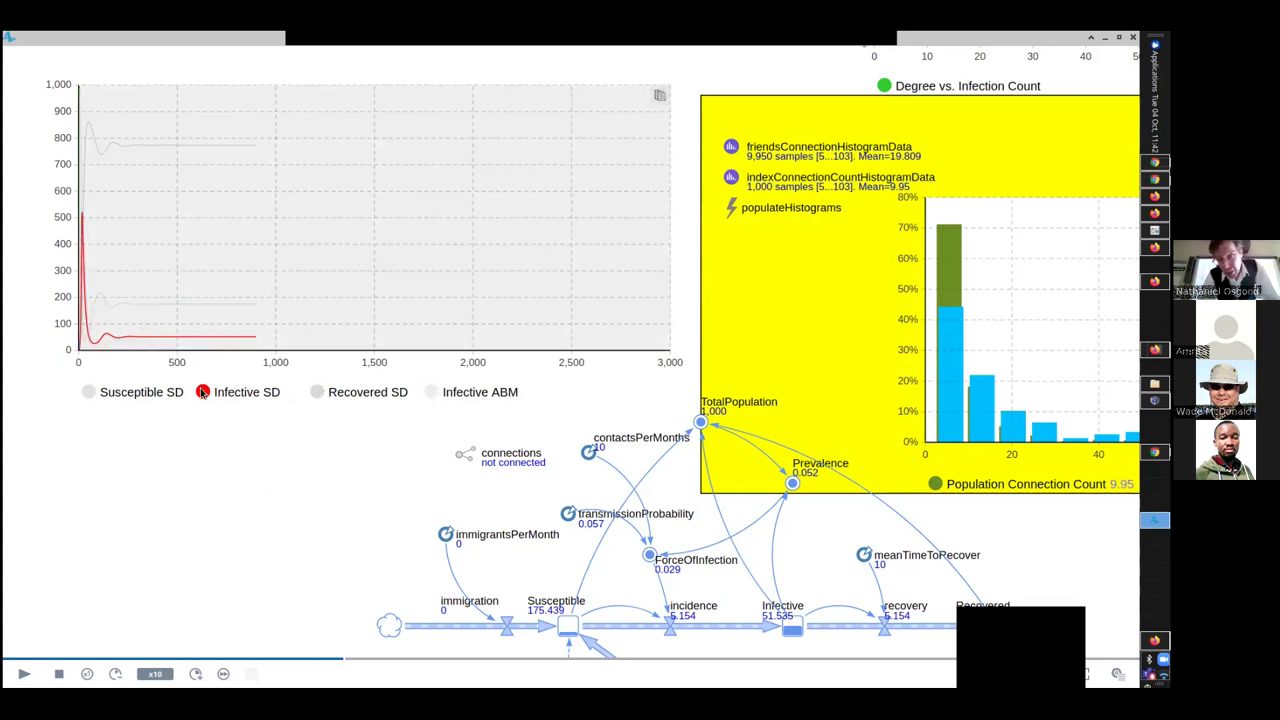
scroll(171, 404, "down", 2)
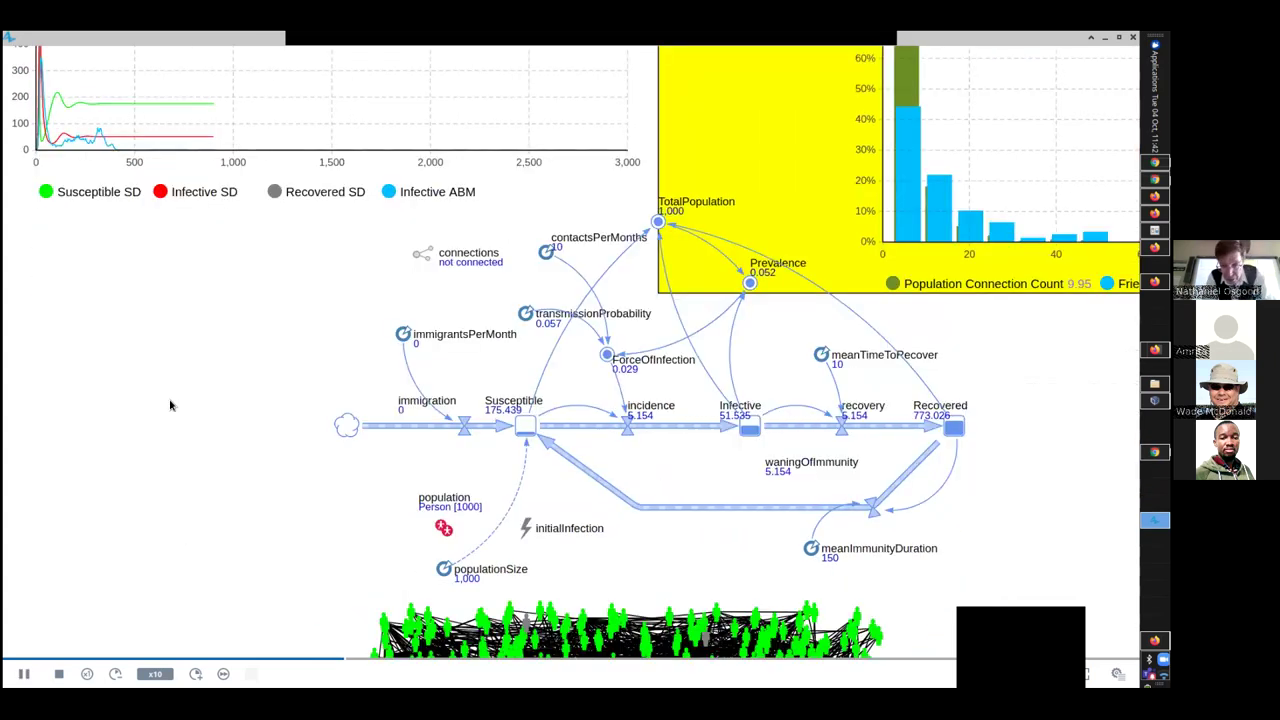
Step: Switch to the AnyLogic model editor and try to run the SIRS model's Population10k experiment
key("alt+Tab")
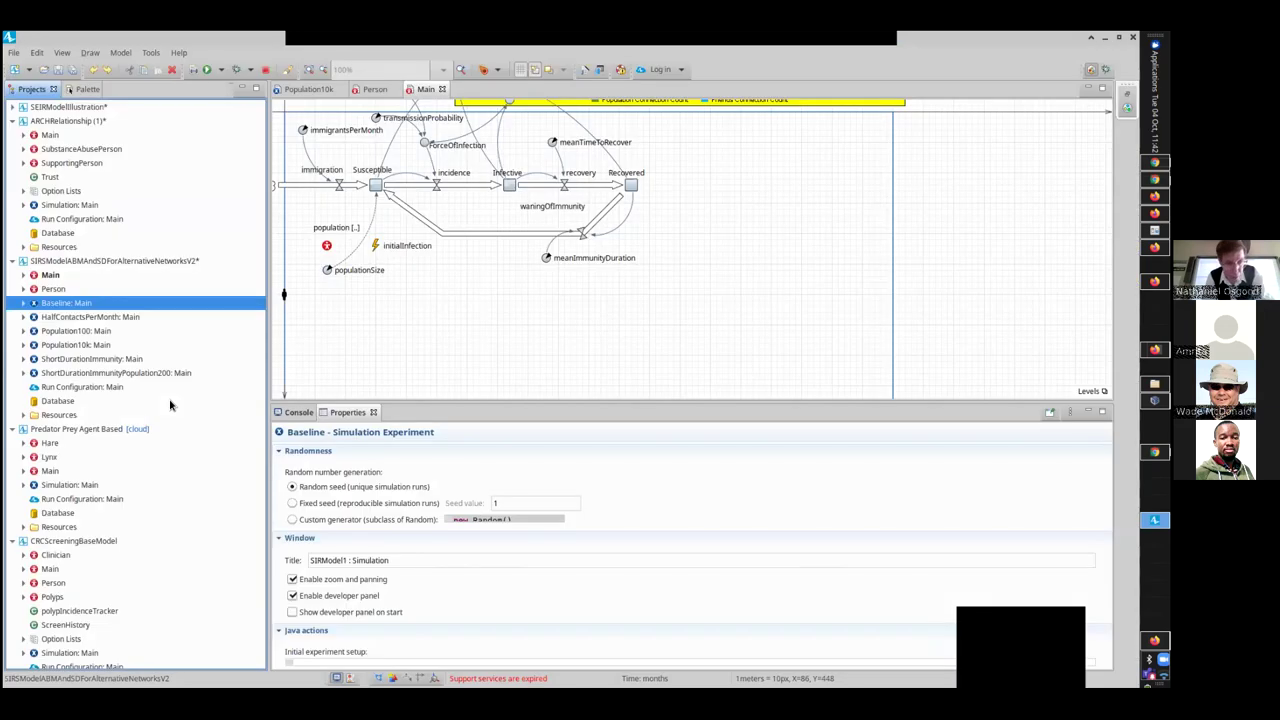
right_click(62, 346)
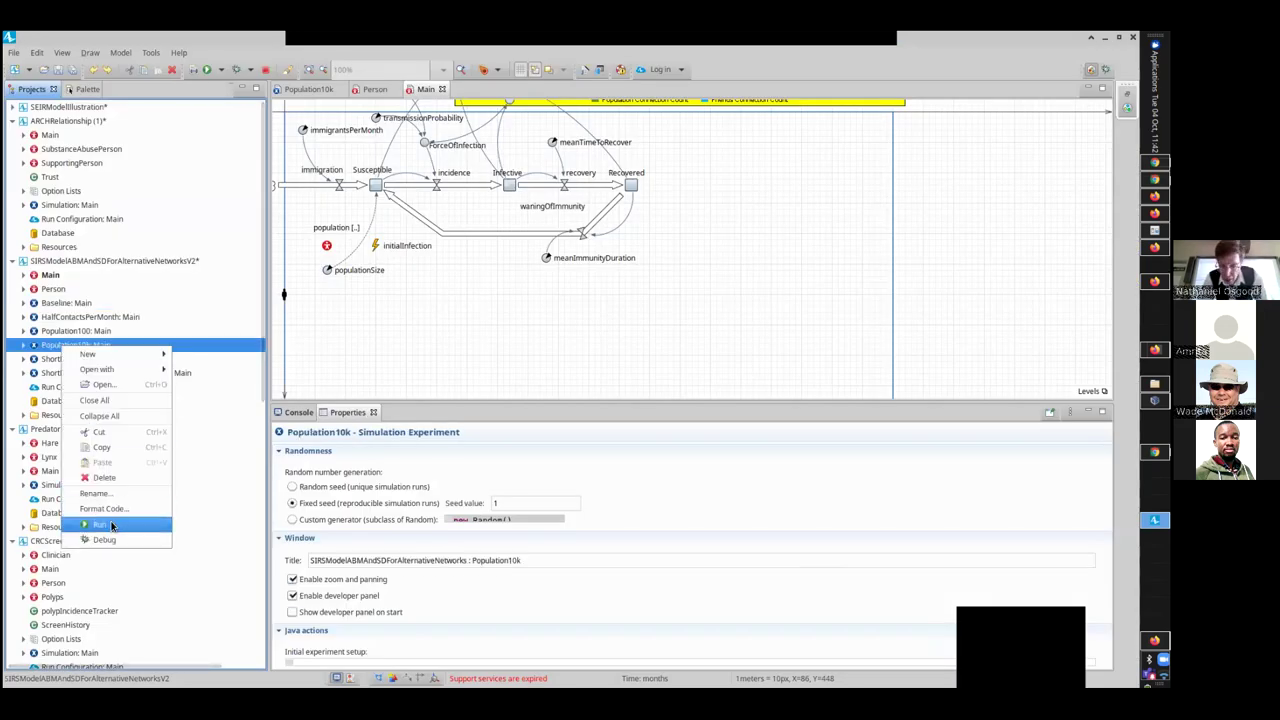
left_click(243, 402)
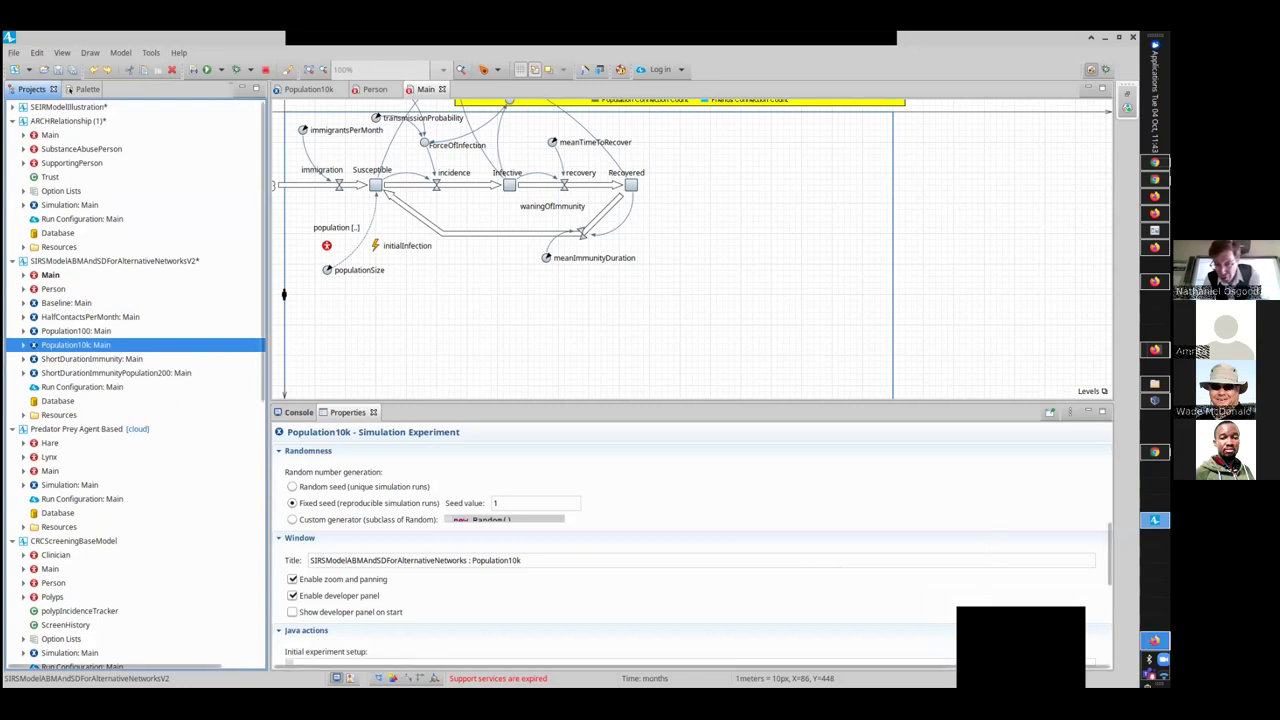
Step: Switch to the lecture slides and advance from Scale-Free Network through Sources of Scale Free Structure to the Associated Log-Log Graph
key("alt+Tab")
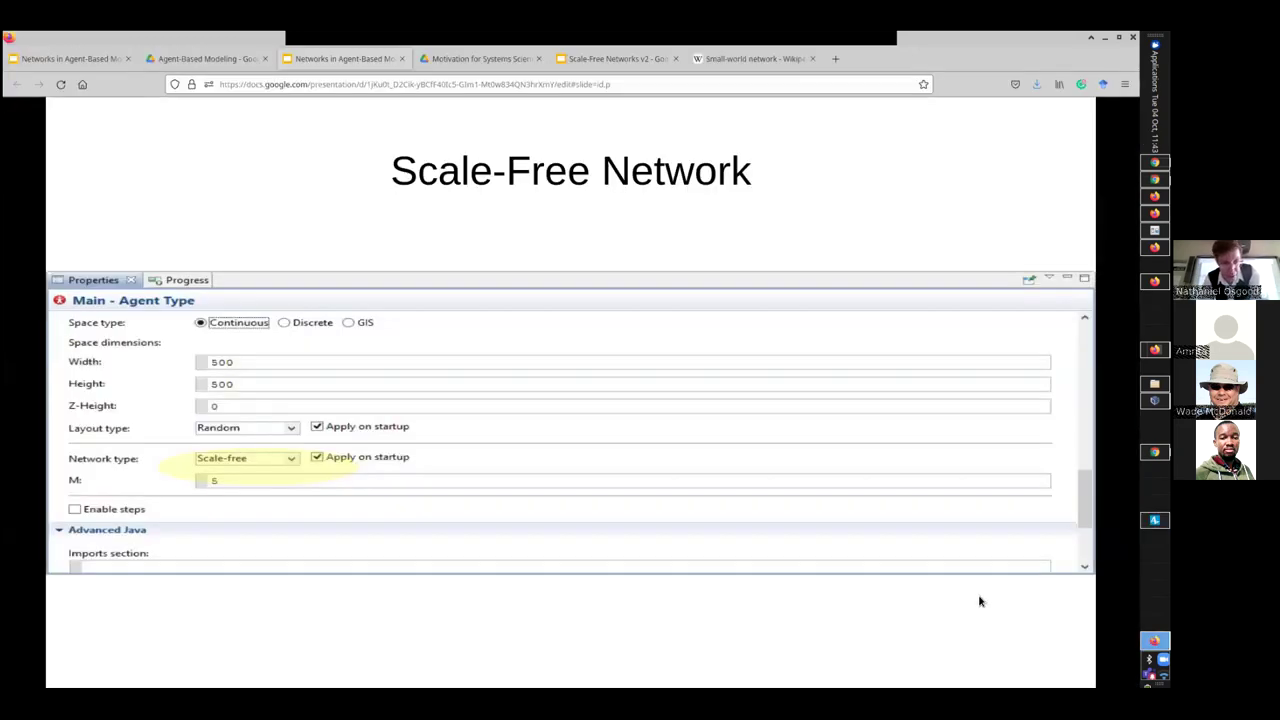
left_click(607, 576)
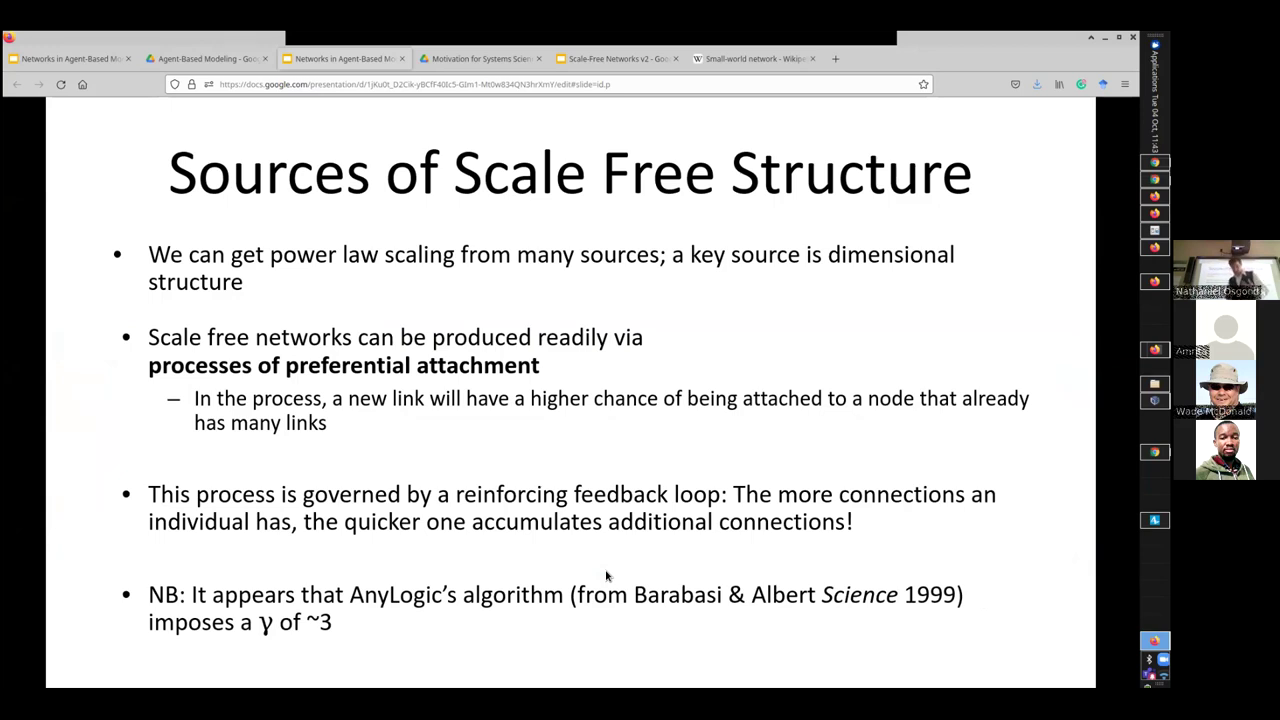
key("Right")
key("Right")
key("Right")
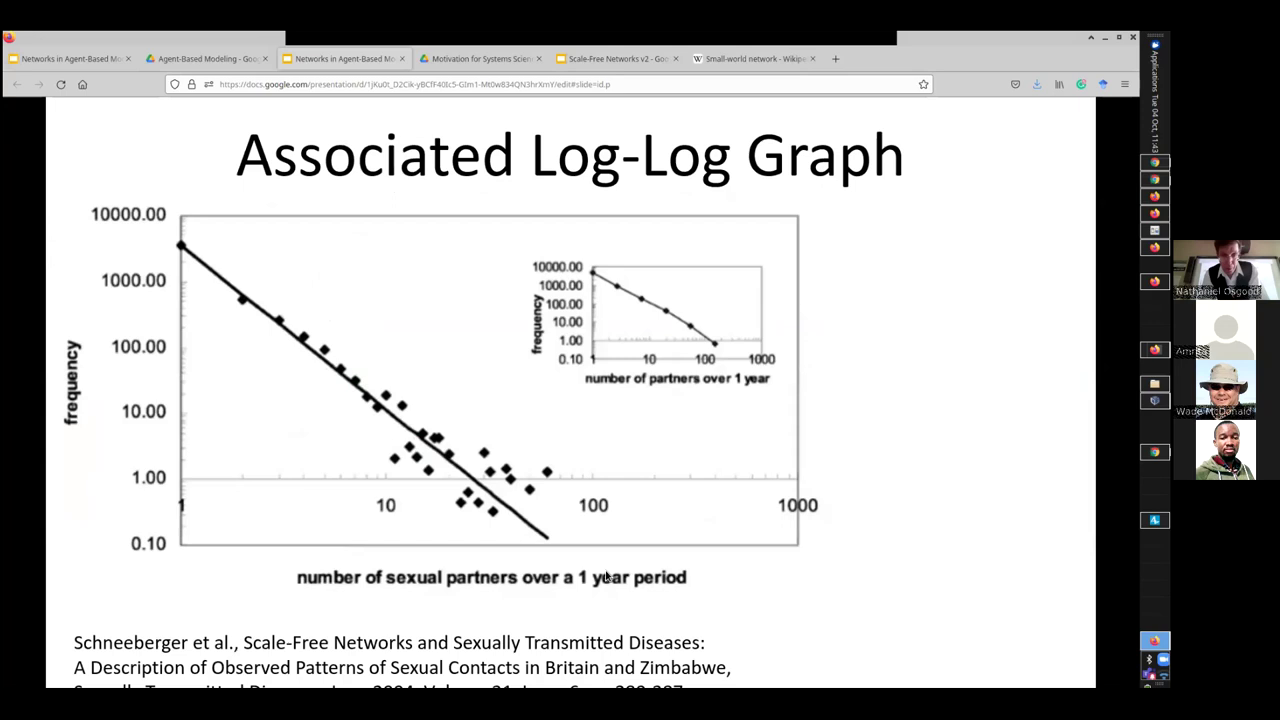
key("Left")
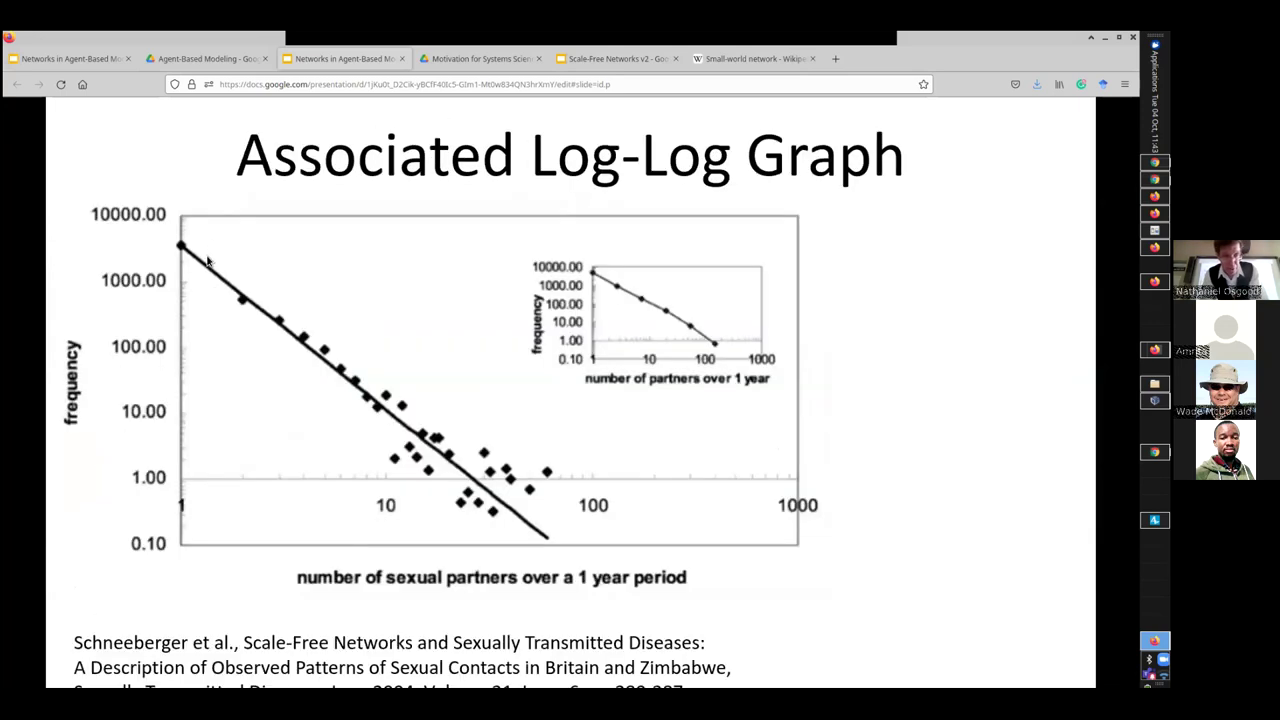
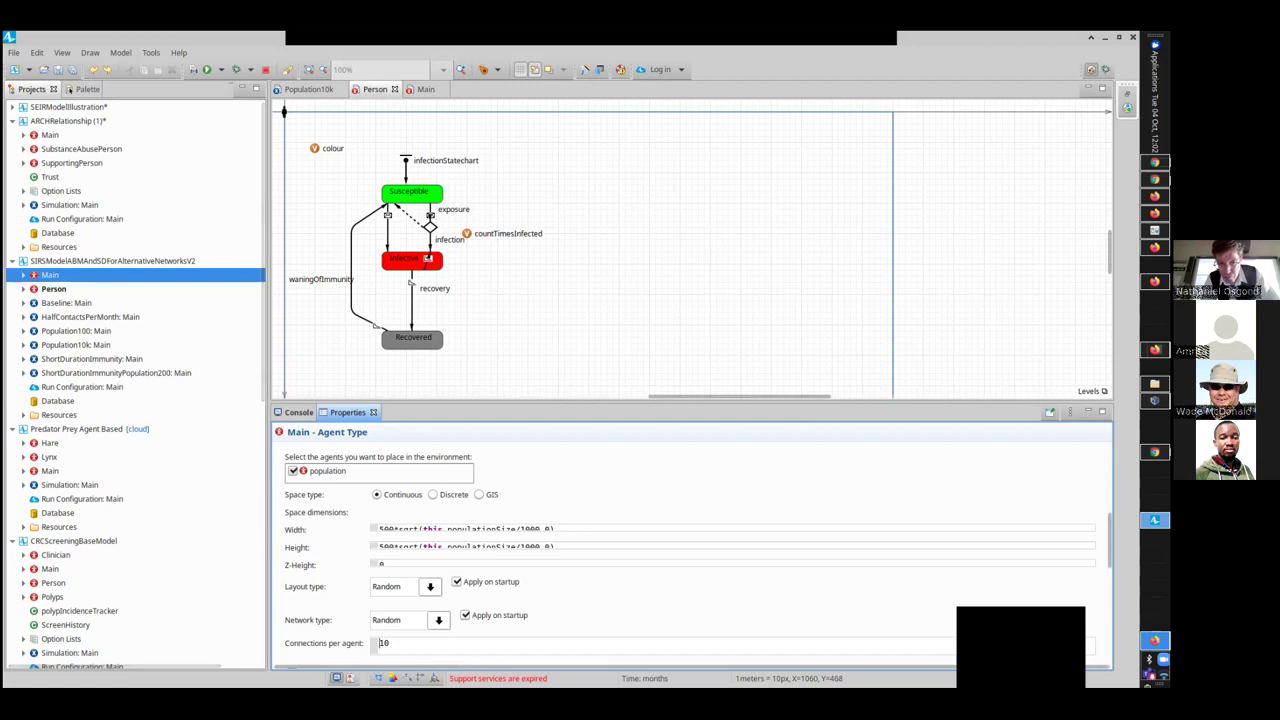
Step: Switch to the Google Slides deck and present it from the Global Random Mixing: Random Connections slide, advancing one slide
key("alt+Tab")
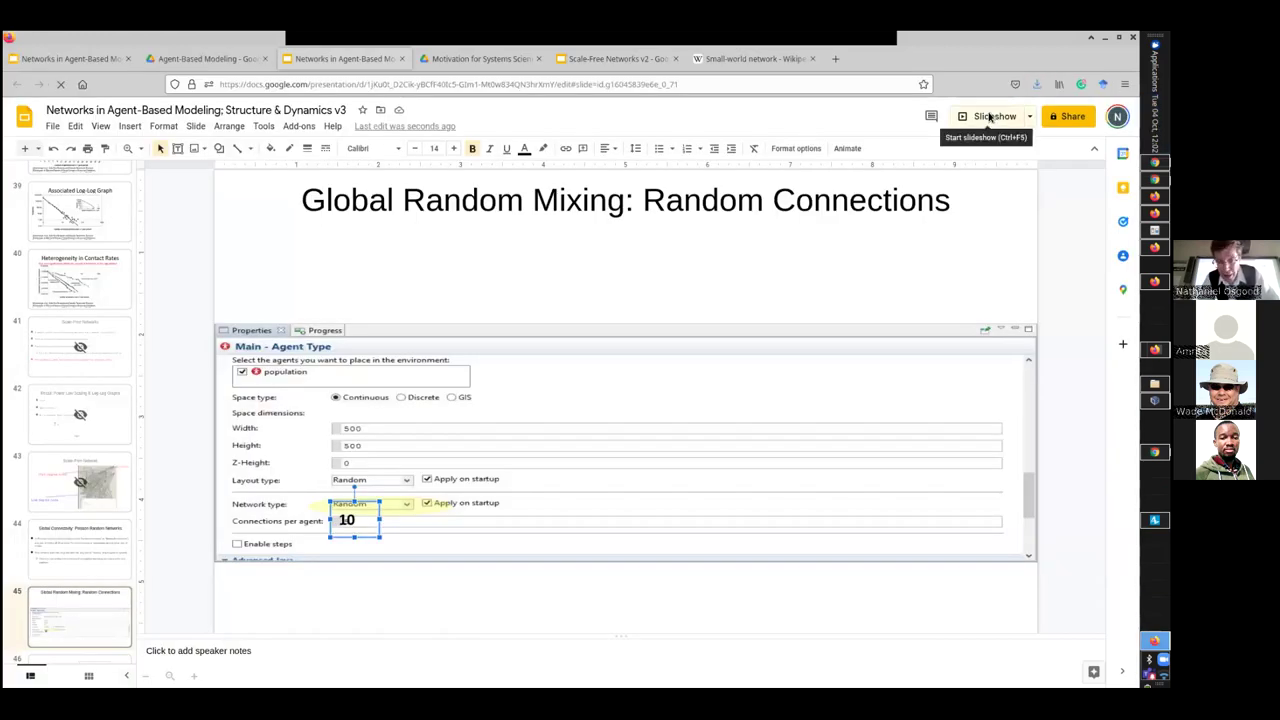
left_click(992, 117)
key("Right")
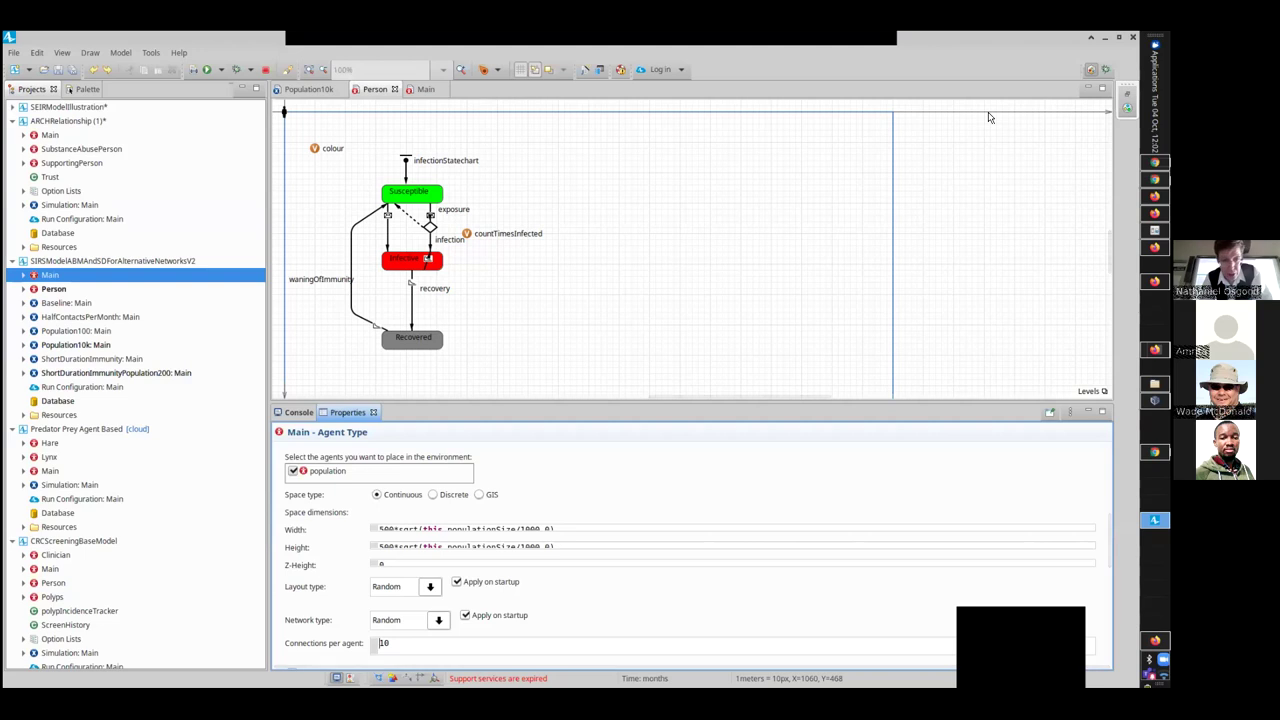
Step: In AnyLogic, run the SIRS model's Baseline experiment and start its simulation with the random network
right_click(58, 303)
left_click(101, 487)
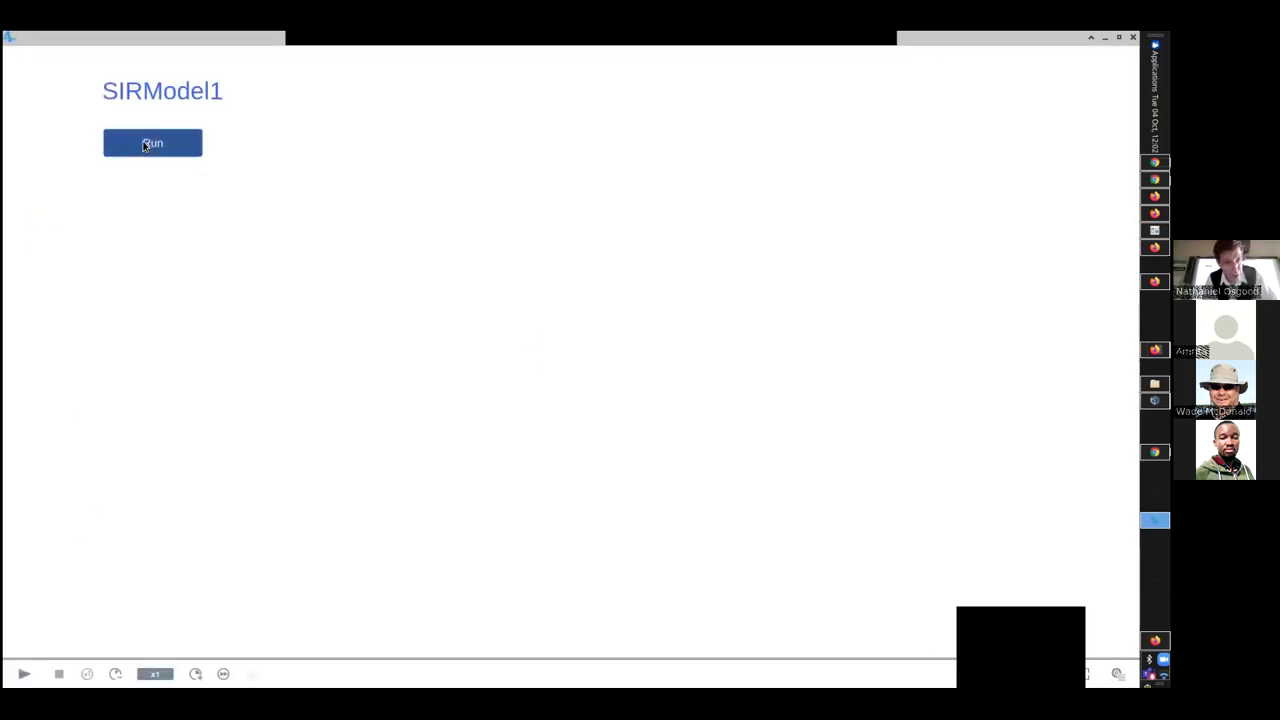
left_click(145, 147)
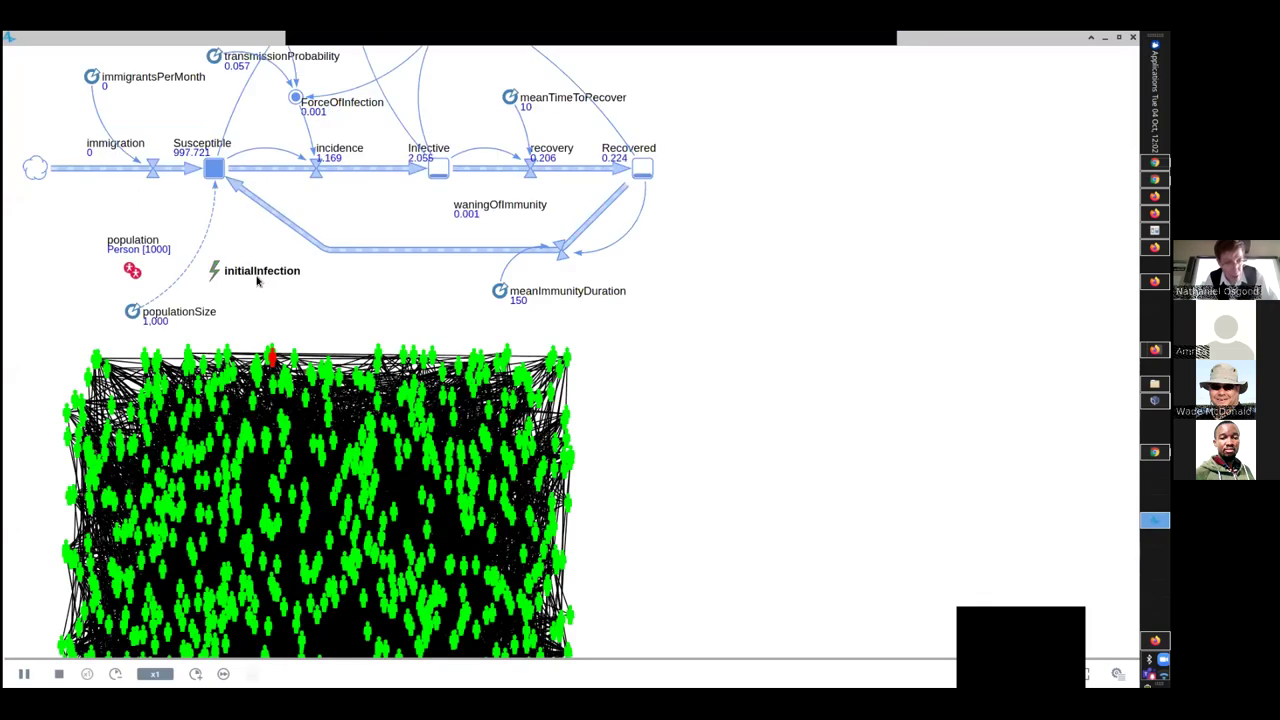
Step: View the randomly laid out agent network and the stock-and-flow diagram with its histogram, and stop the simulation
scroll(237, 495, "down", 3)
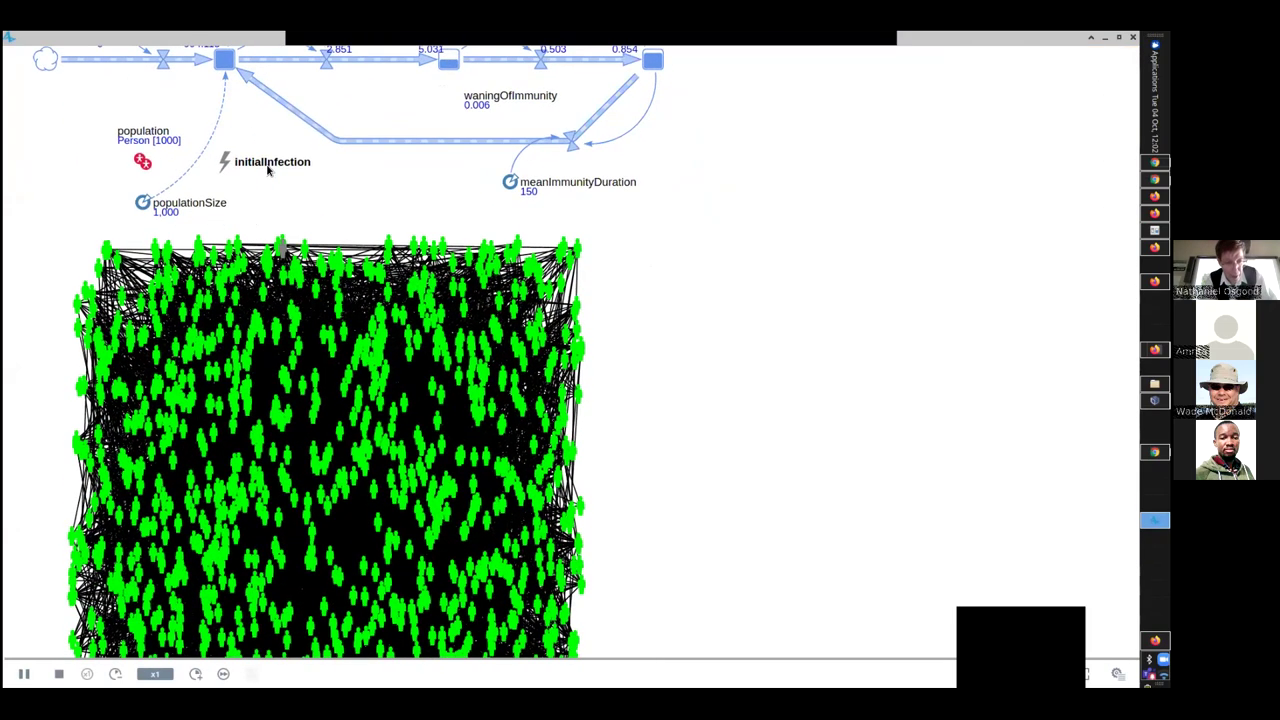
scroll(237, 495, "down", 3)
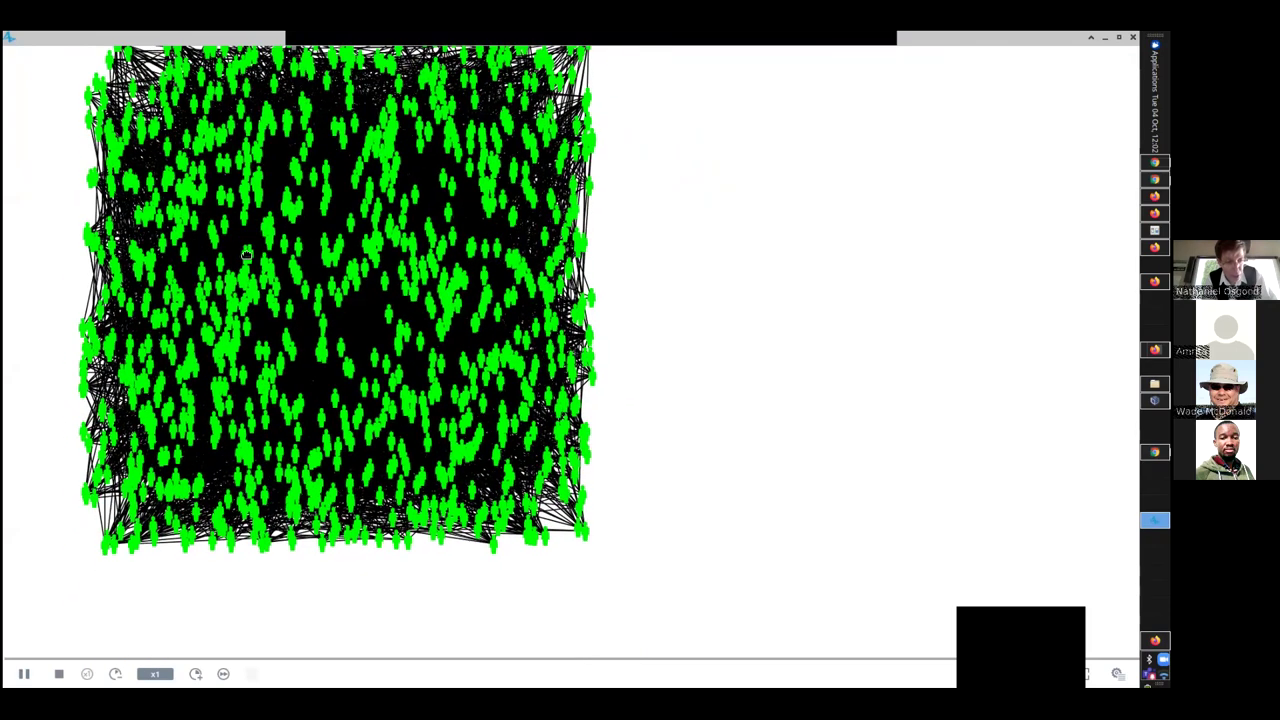
scroll(237, 495, "up", 5)
left_click_drag(368, 394, 455, 540)
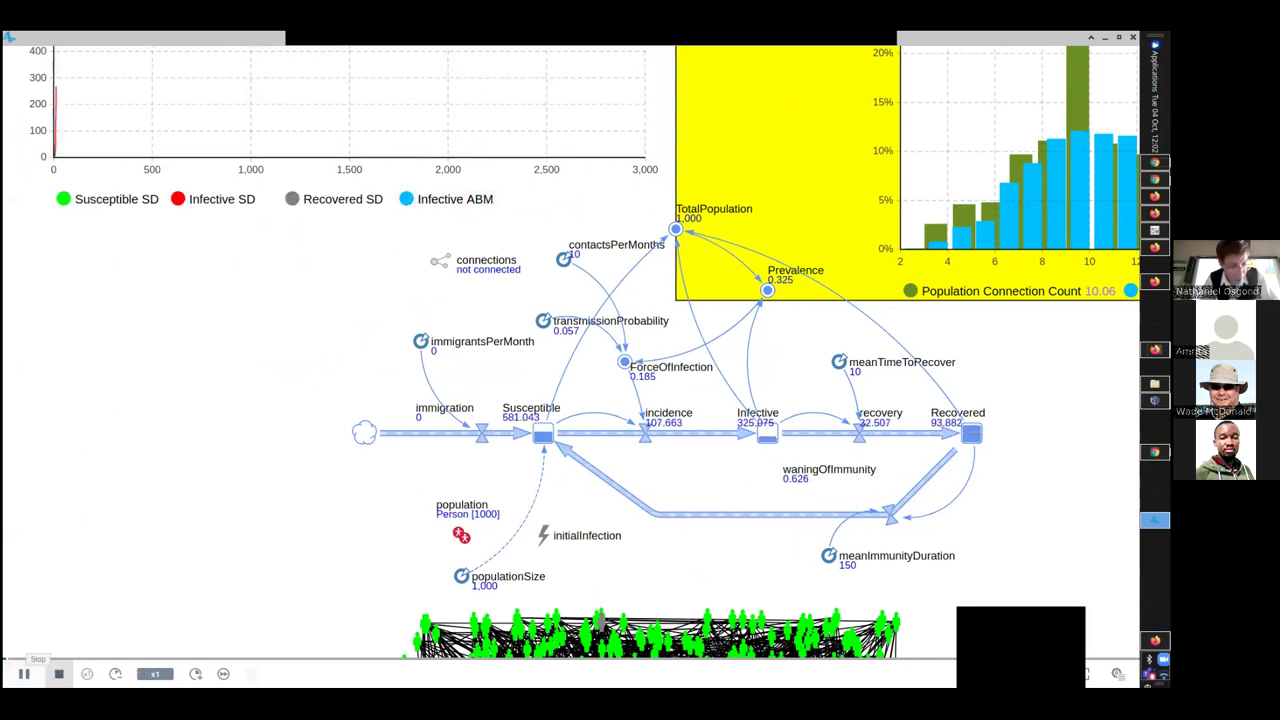
left_click(59, 673)
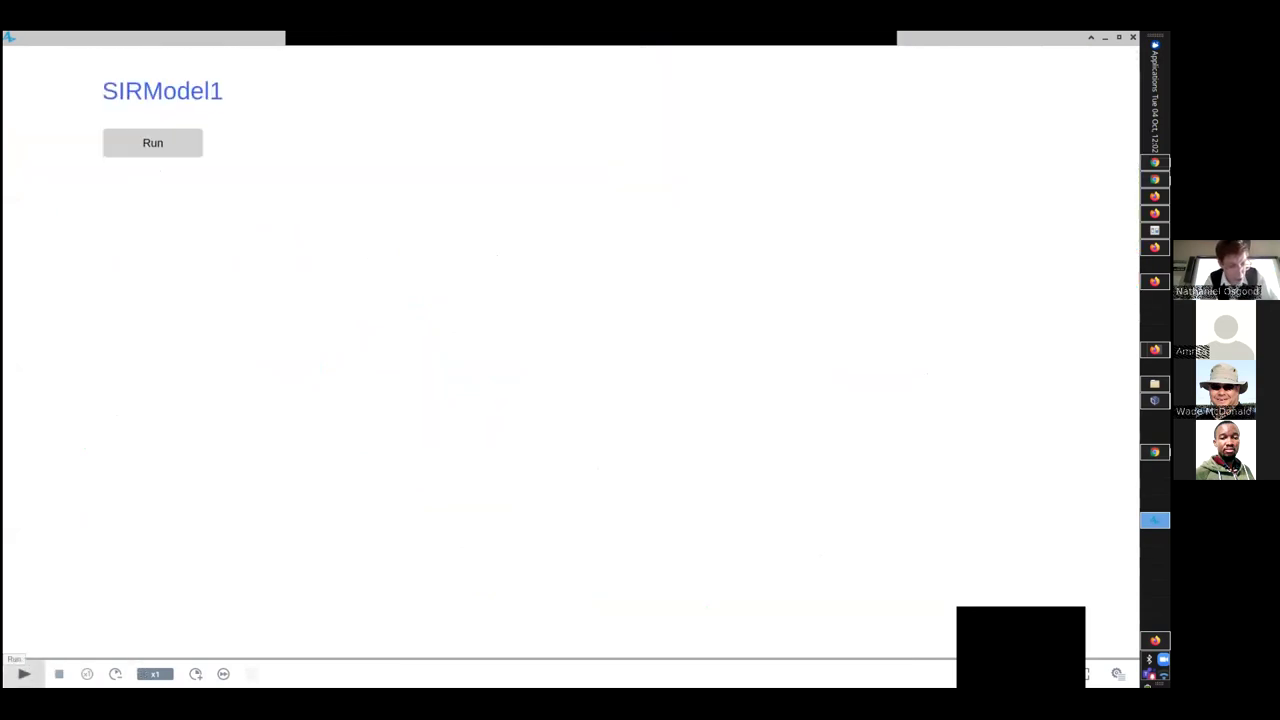
Step: Rerun the simulation at x5 speed with the whole agent network in view, and stop it
left_click(170, 142)
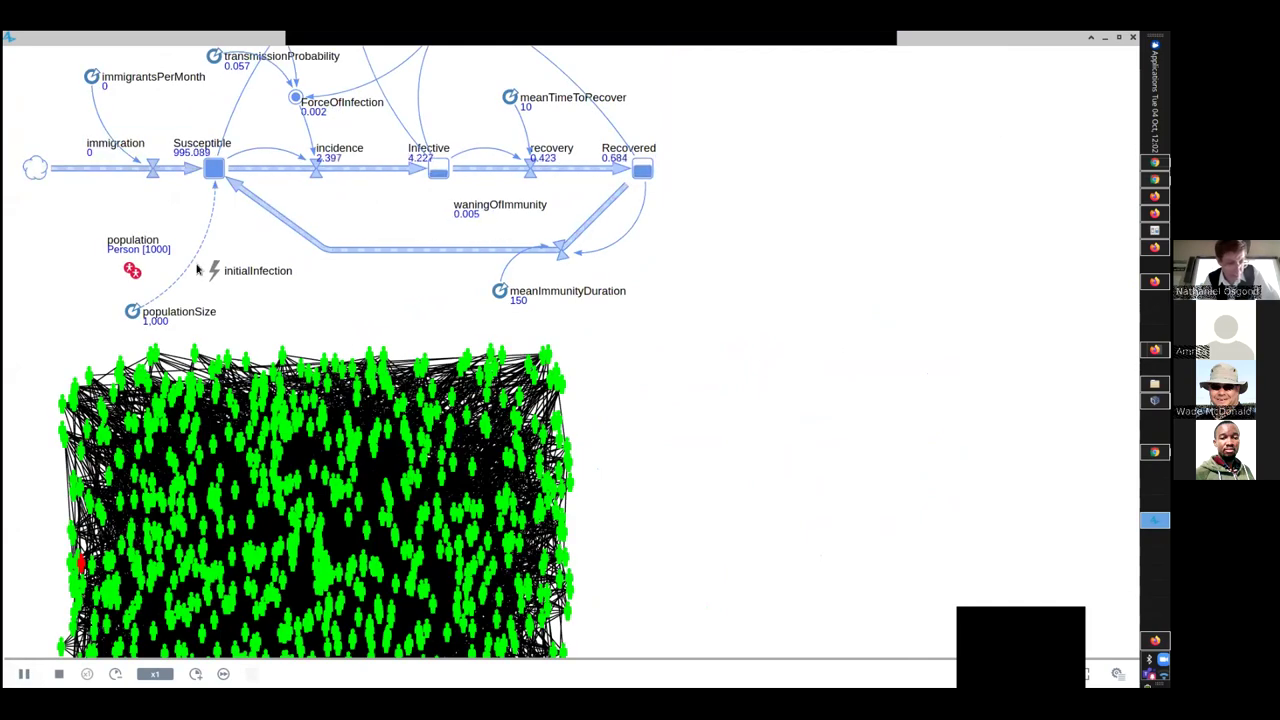
left_click(195, 674)
left_click(195, 674)
left_click_drag(86, 354, 194, 98)
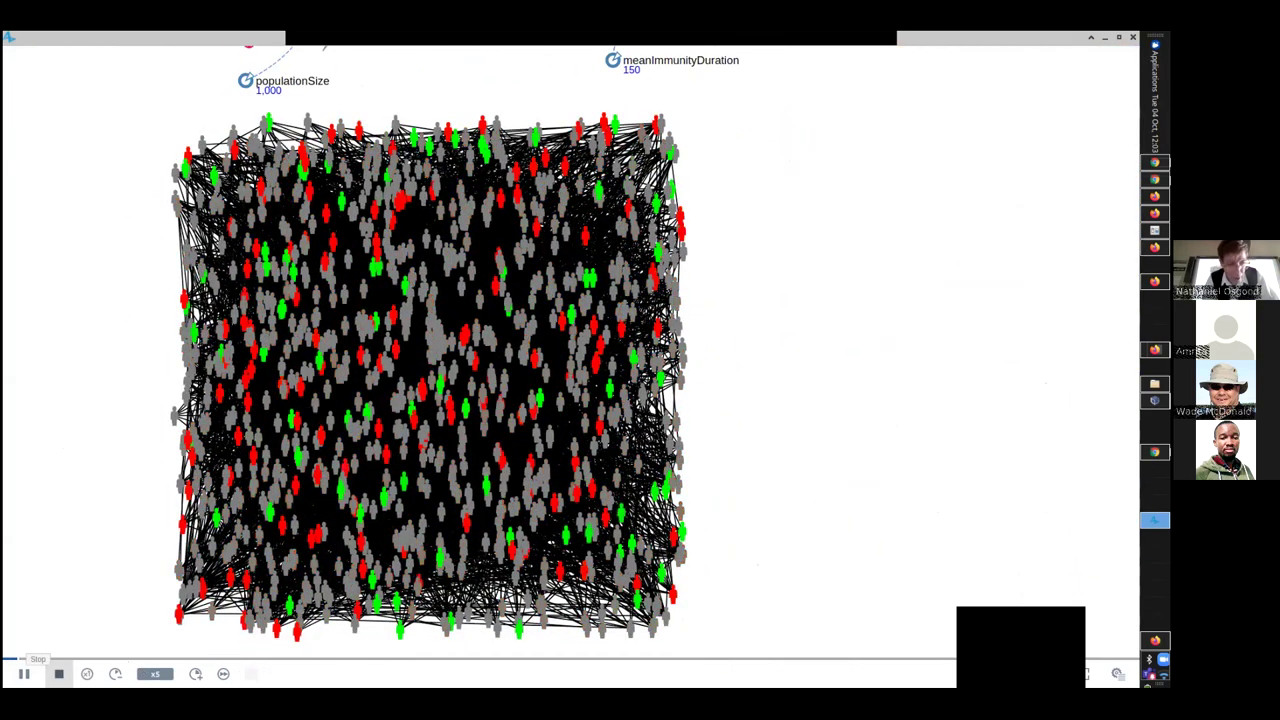
left_click(59, 673)
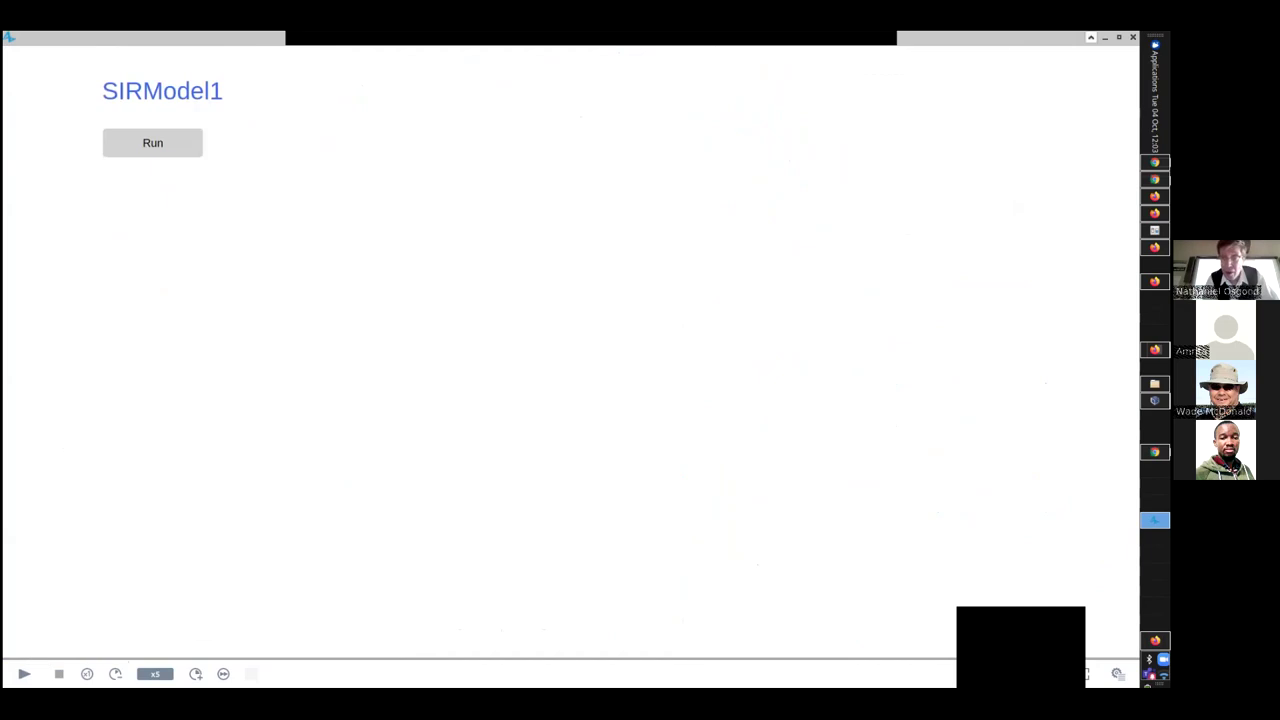
Step: In the model editor, open the SIRS model's Main agent, set its layout type to Ring, and save the model
key("alt+Tab")
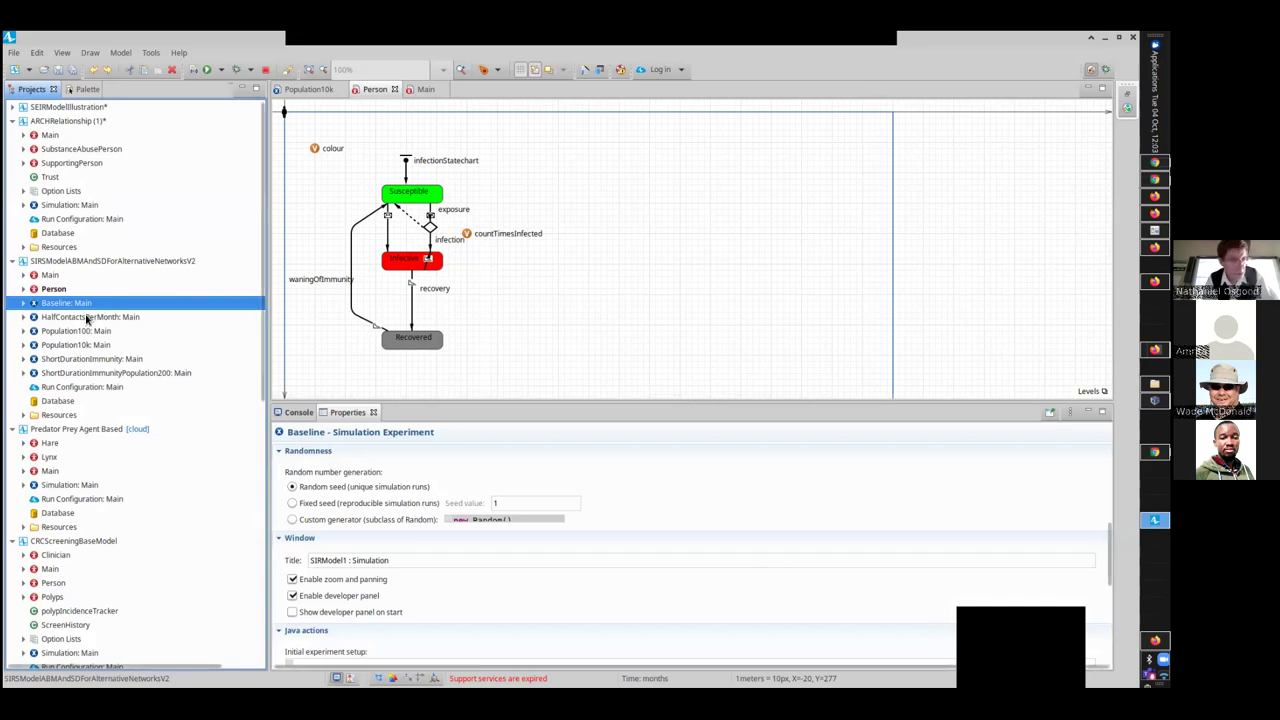
left_click(46, 276)
double_click(46, 276)
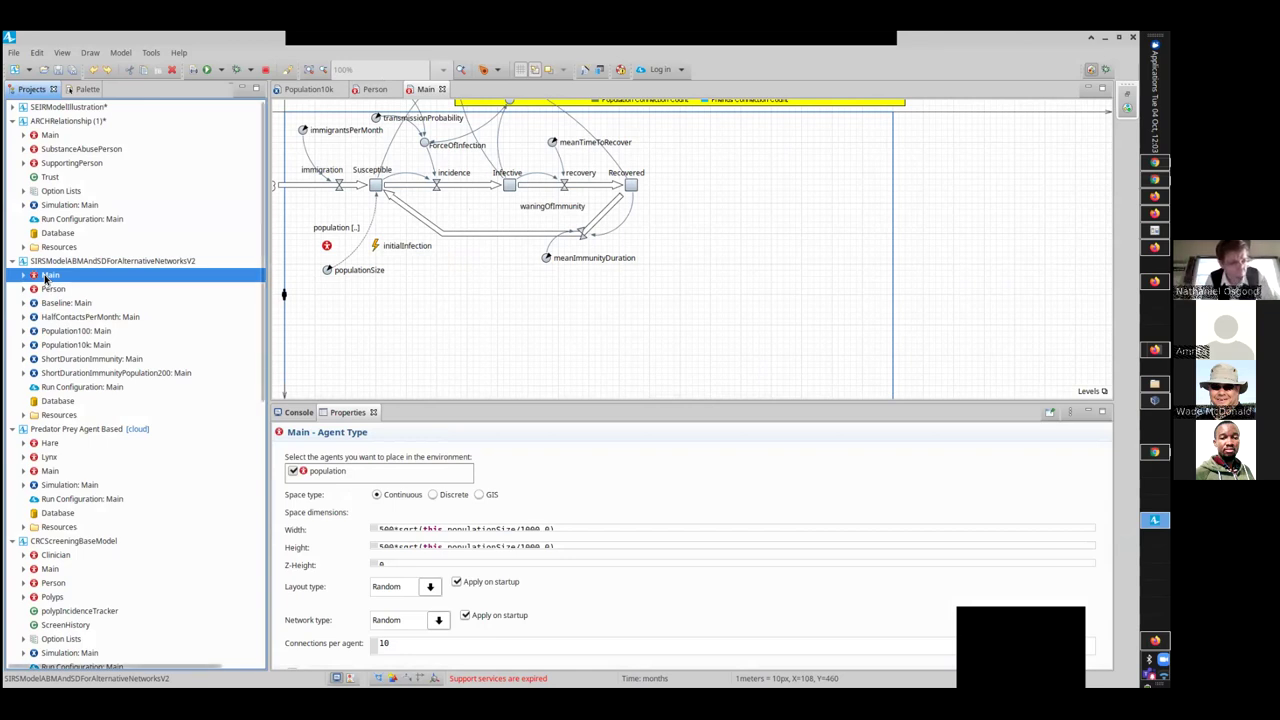
left_click(431, 588)
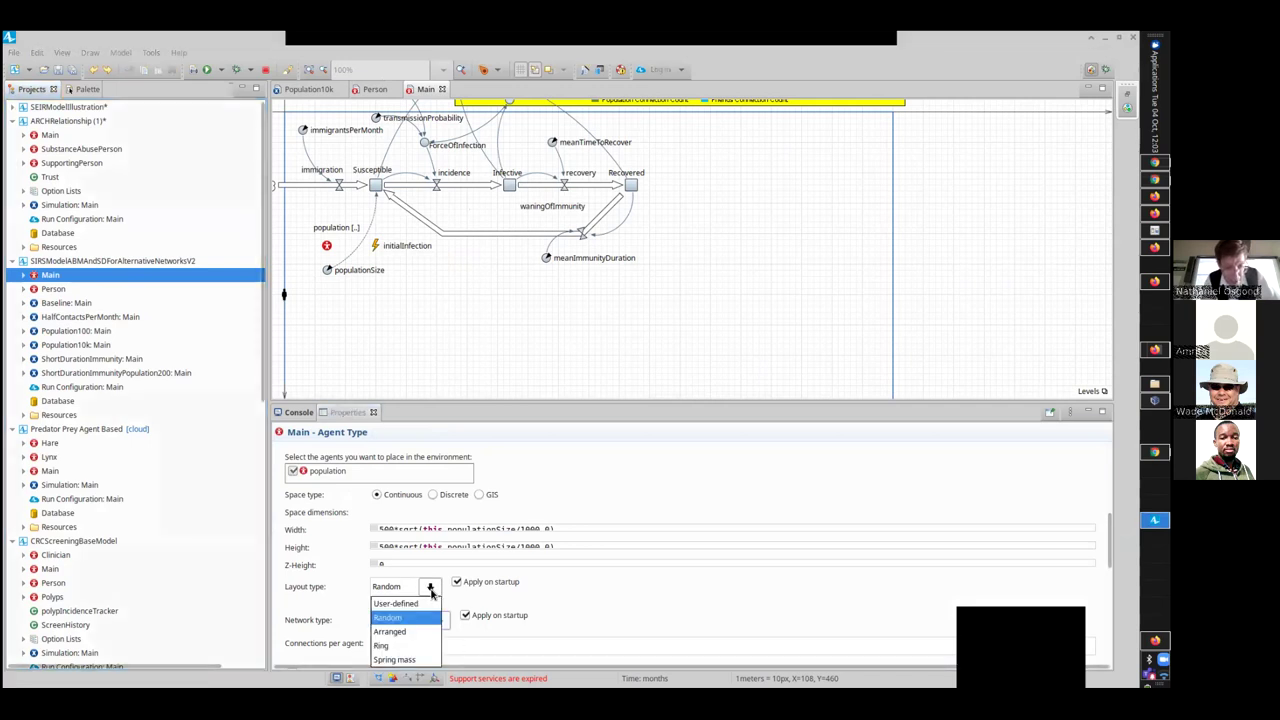
left_click(395, 646)
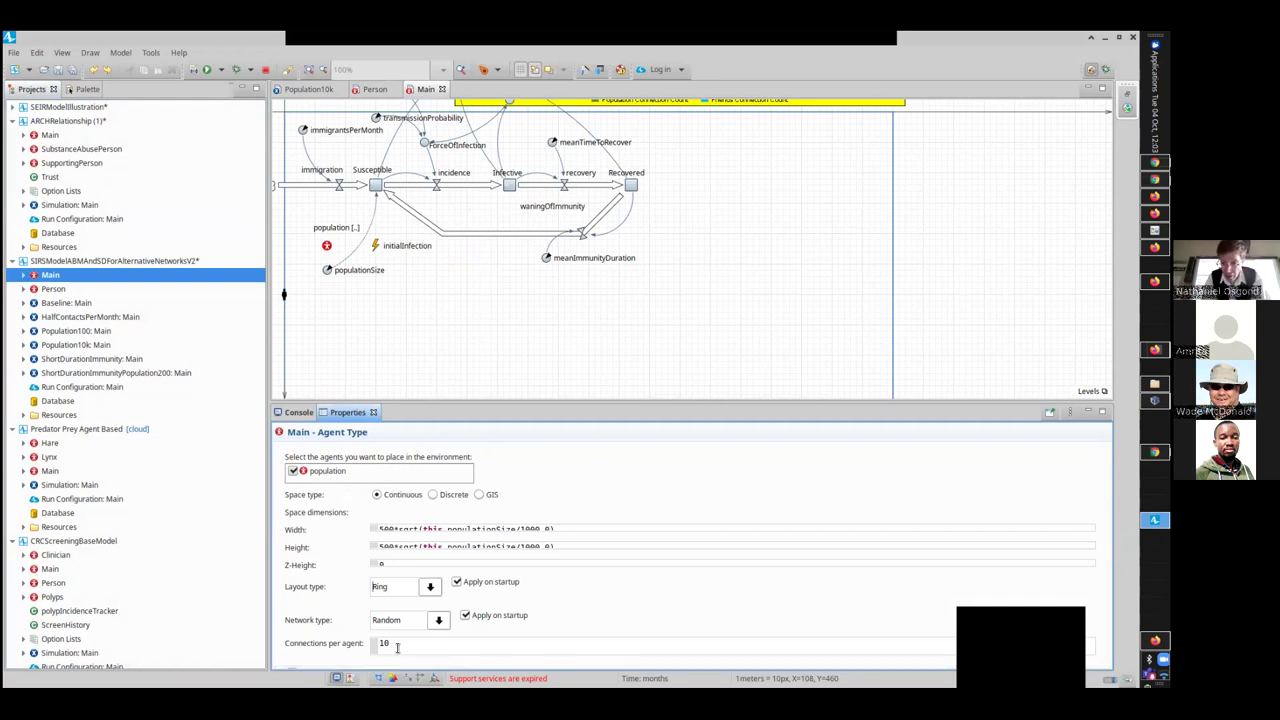
key("ctrl+s")
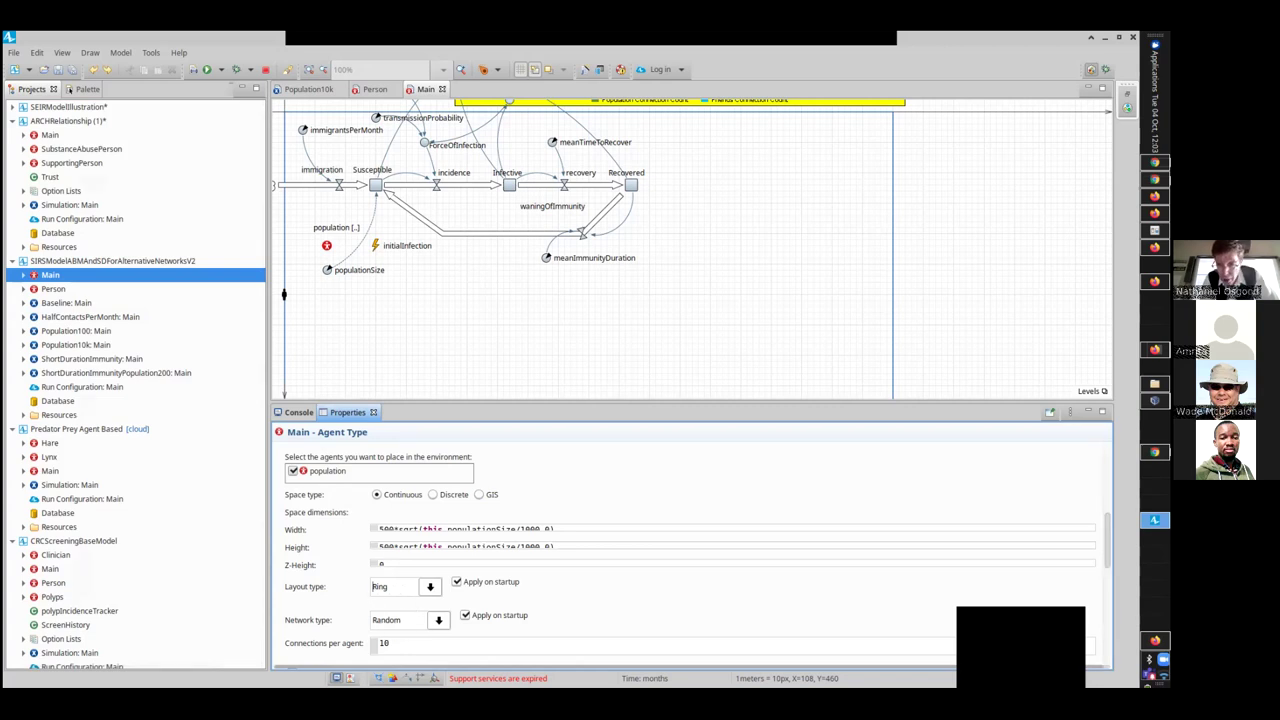
Step: Run the SIRS model's Baseline experiment, start the simulation, and bring the full ring of agents into view
scroll(600, 570, "up", 2)
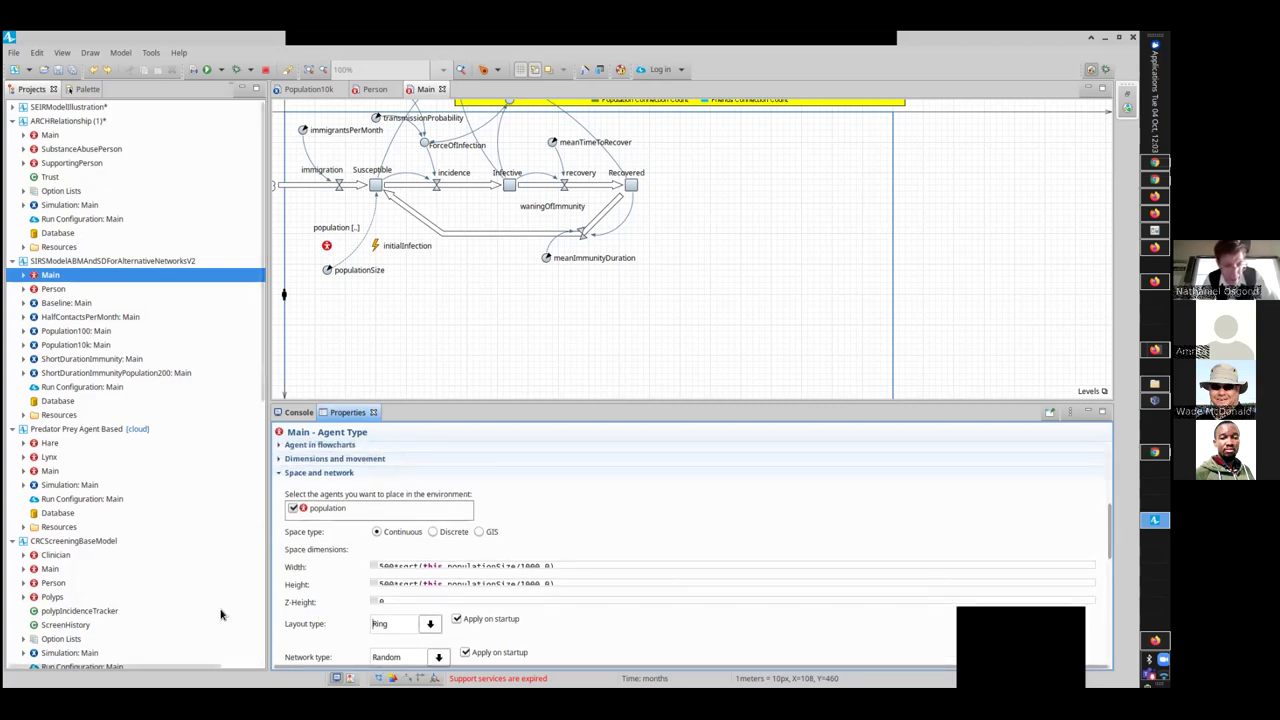
right_click(62, 302)
left_click(90, 482)
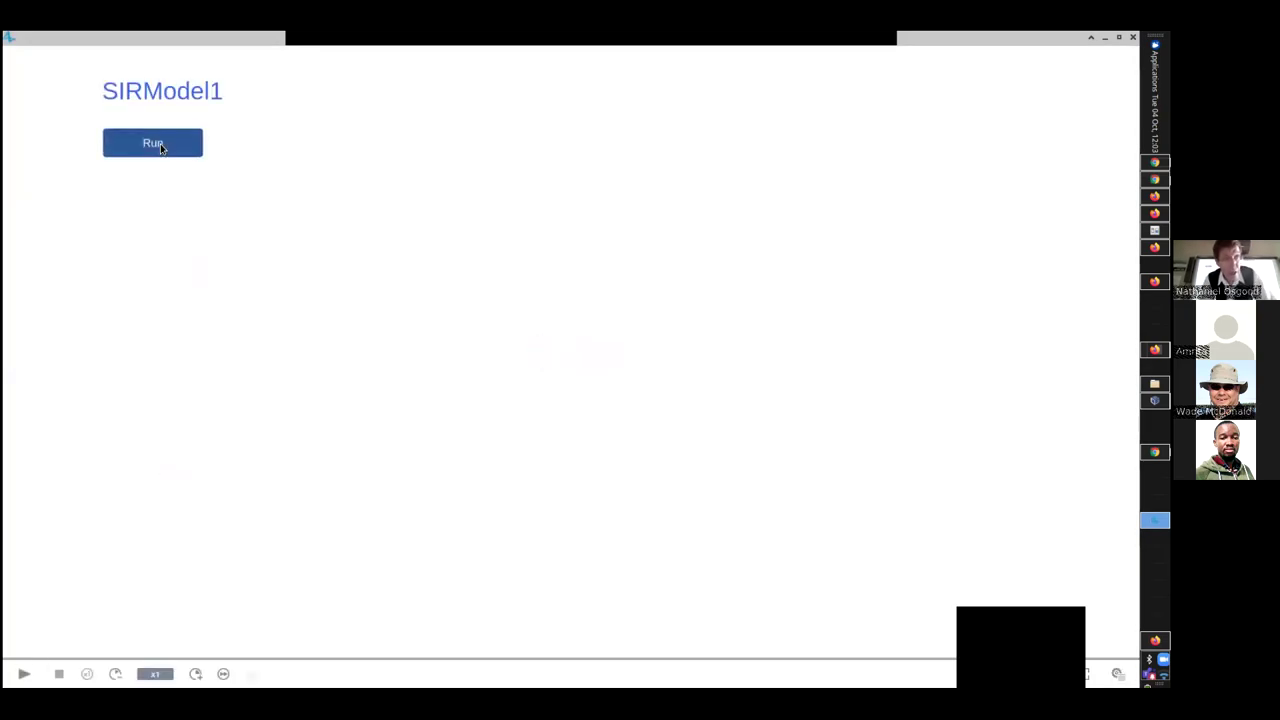
left_click(160, 146)
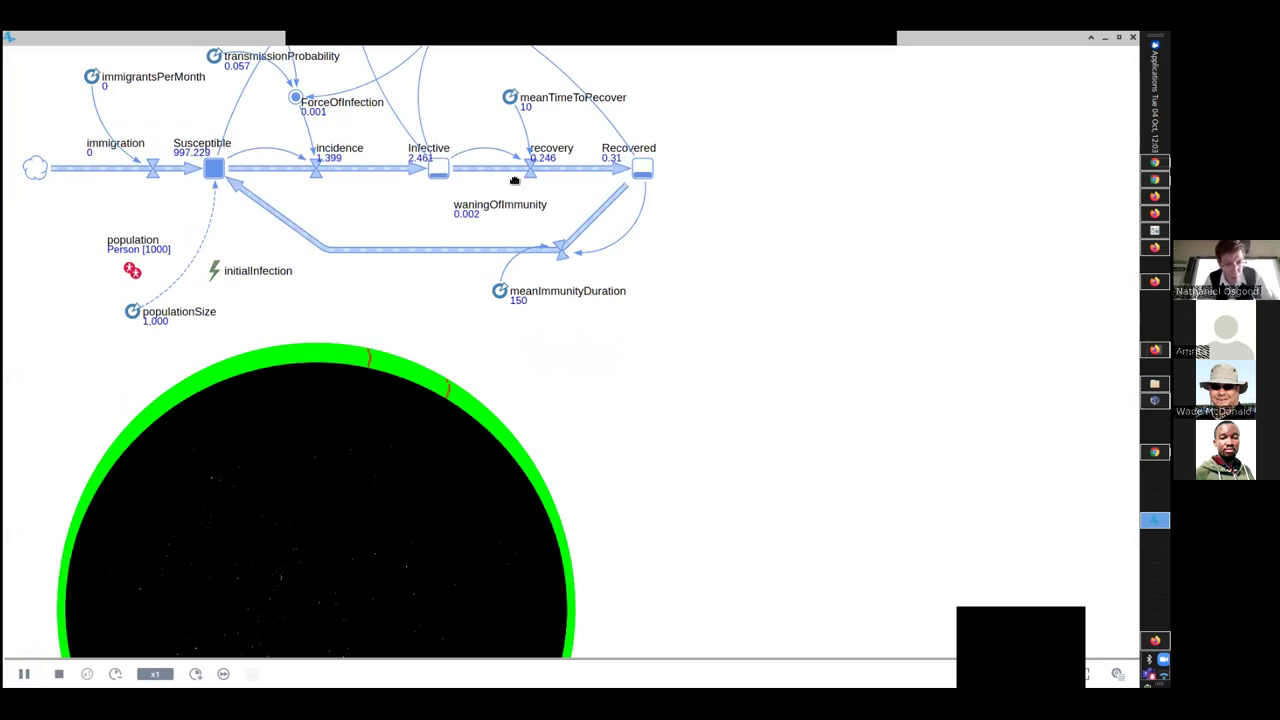
scroll(480, 180, "down", 3)
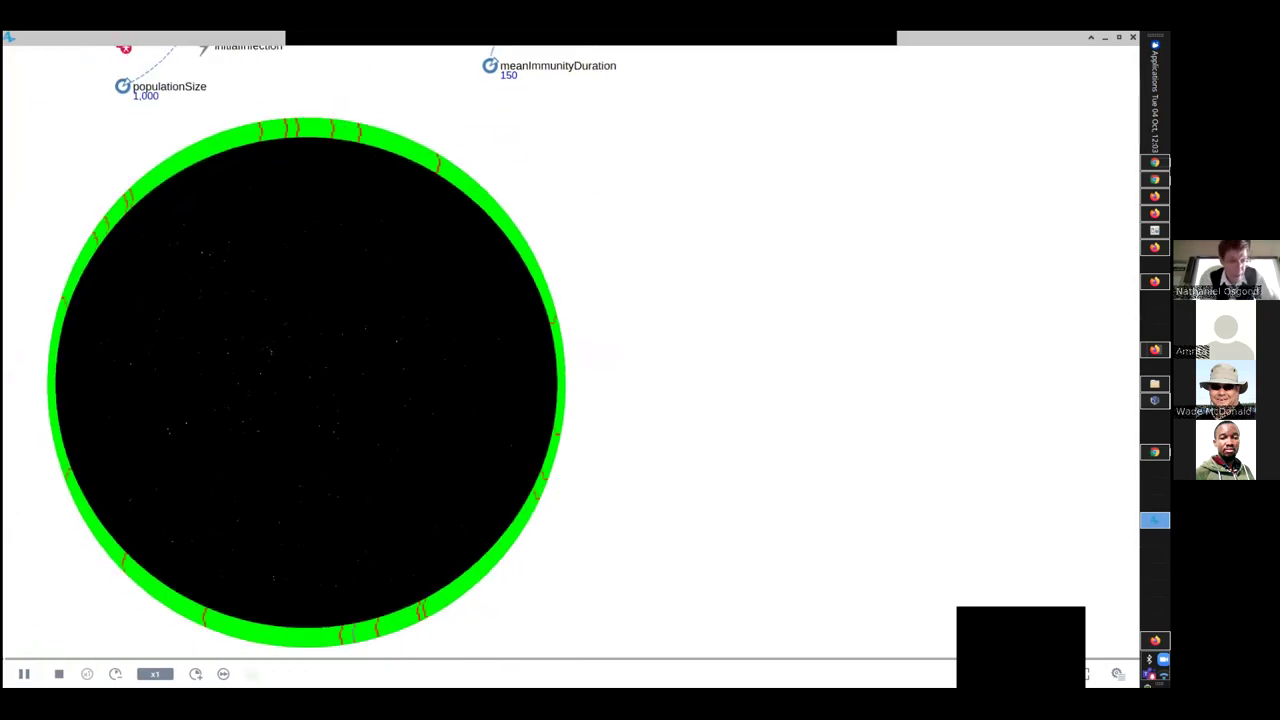
Step: Pause and resume the ring-layout simulation, and view the stock-and-flow diagram and the time chart
left_click(22, 674)
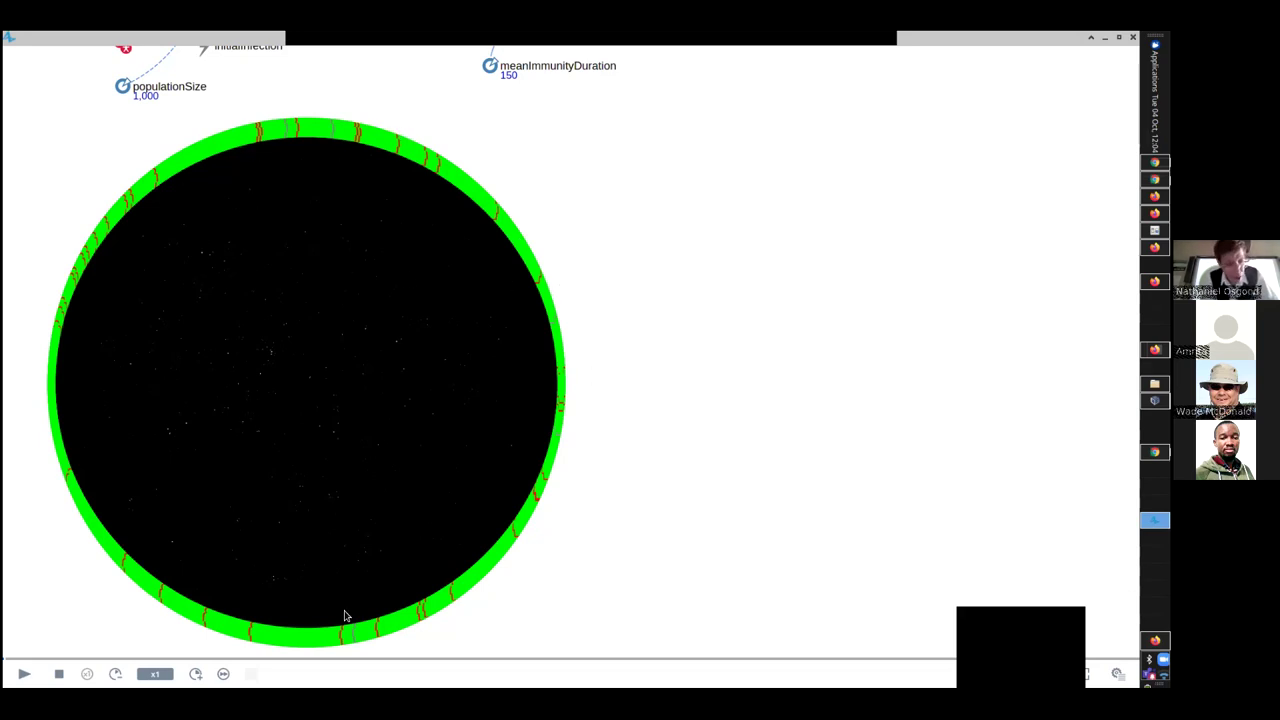
left_click(24, 673)
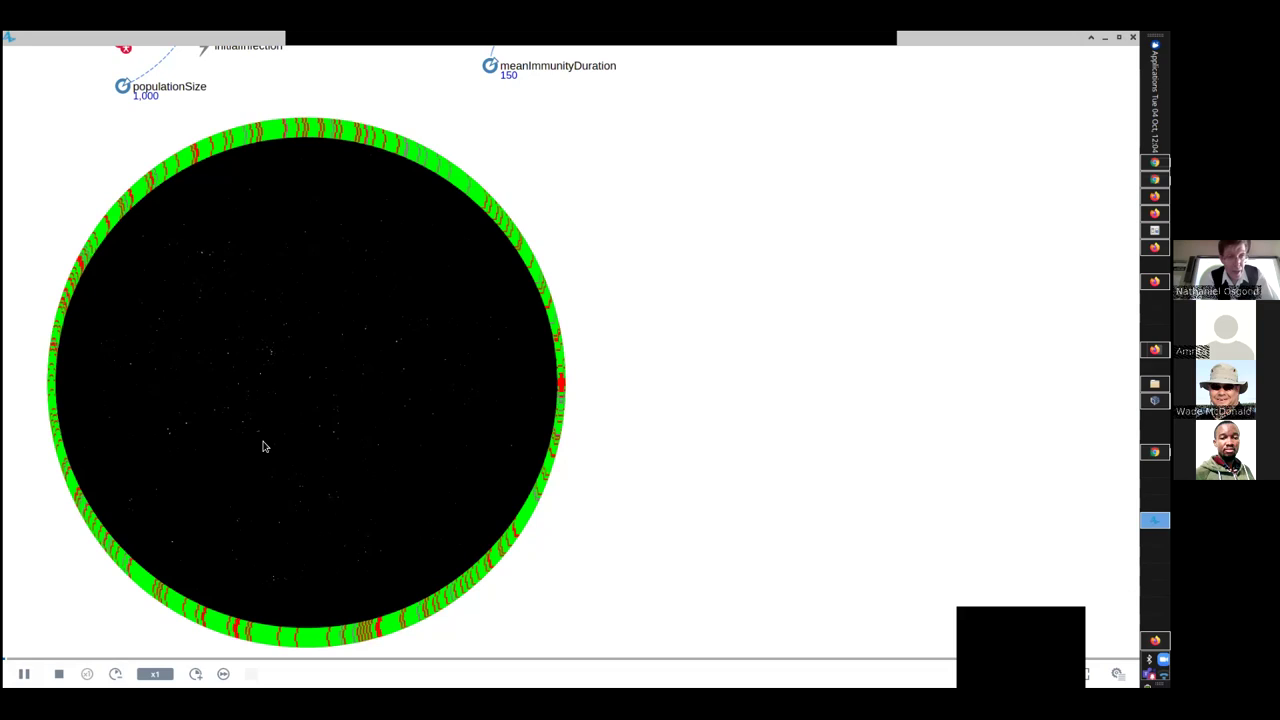
scroll(58, 294, "up", 5)
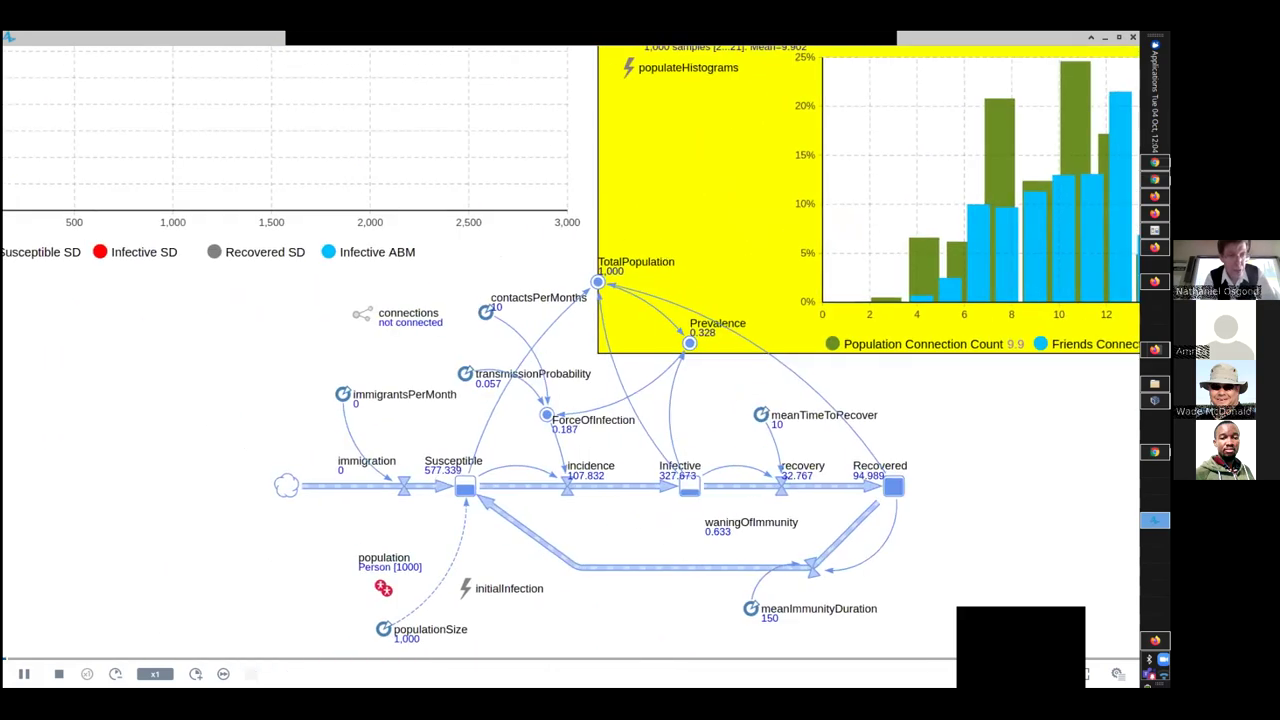
left_click_drag(58, 294, 494, 486)
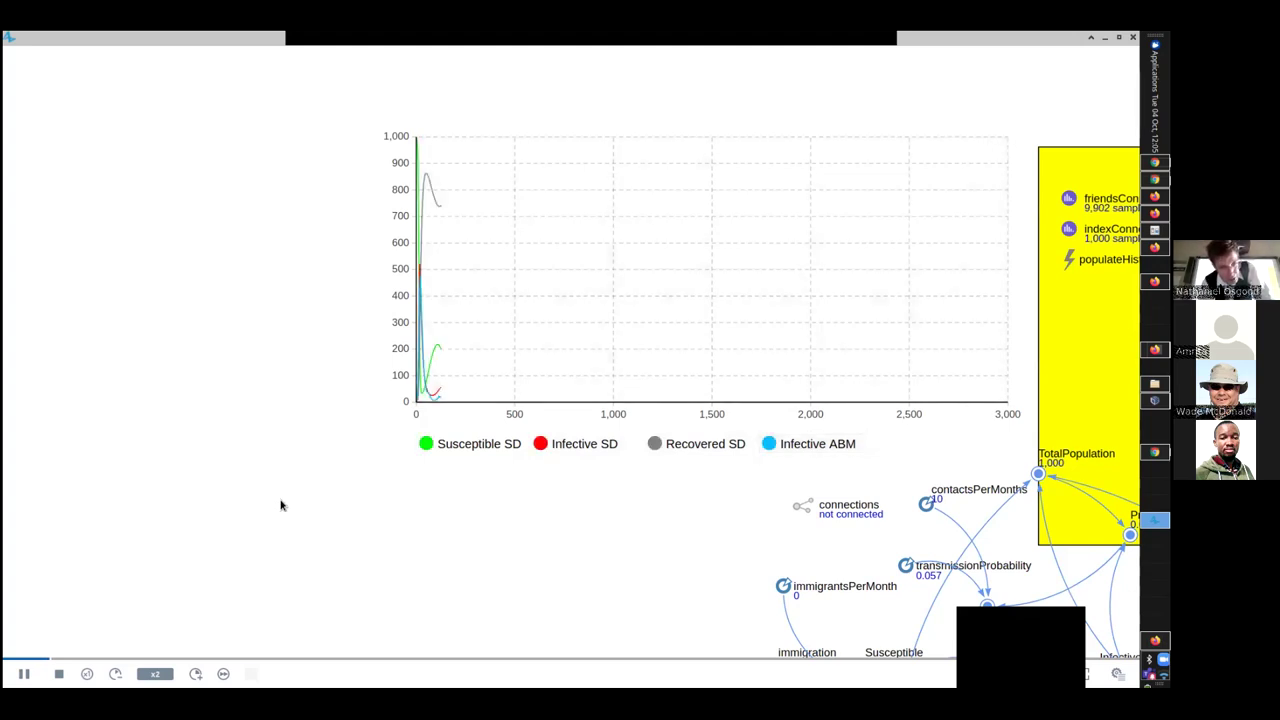
Step: Raise the simulation speed to x25 and follow the Susceptible, Infective and Recovered curves in the time chart
left_click(197, 673)
left_click(197, 673)
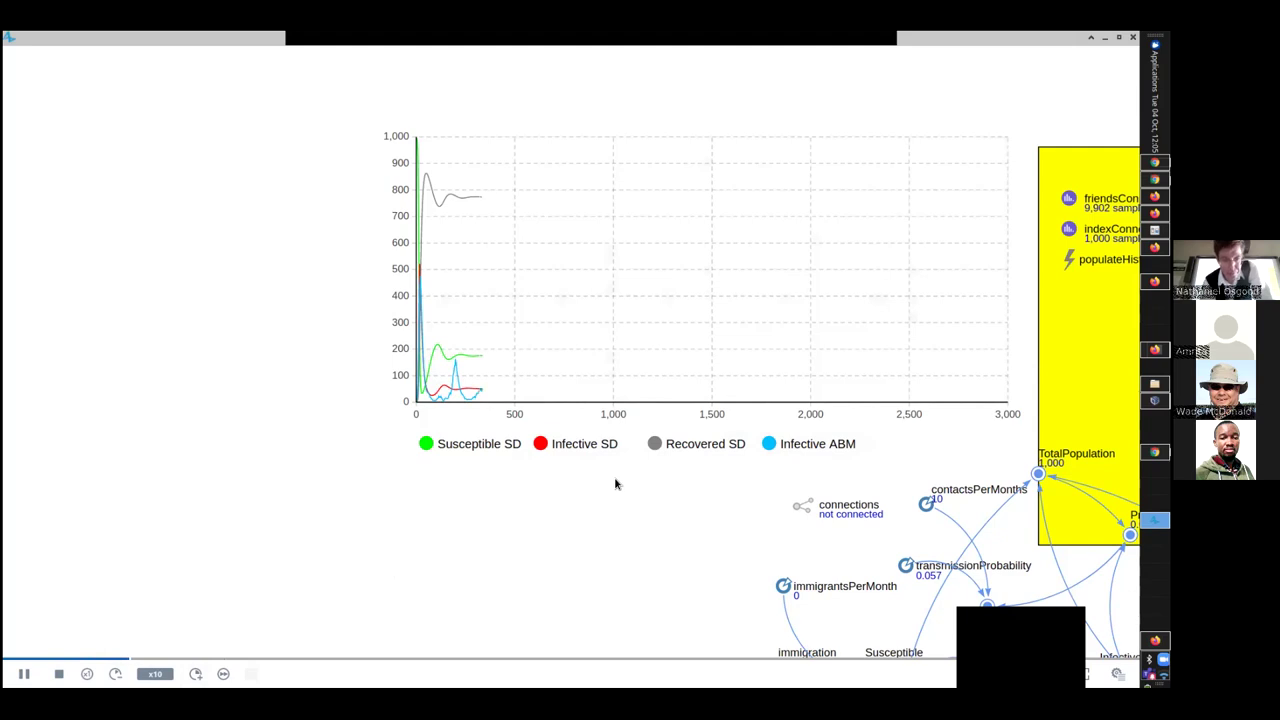
left_click(195, 673)
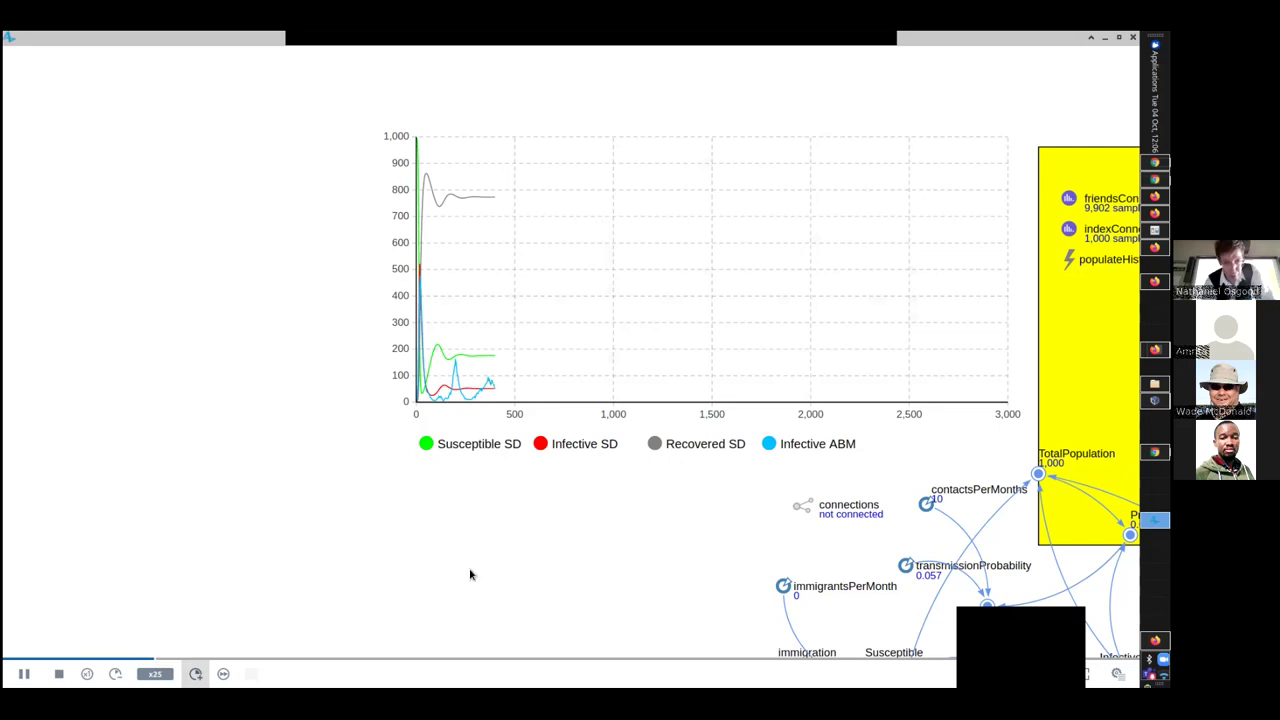
left_click_drag(429, 482, 488, 615)
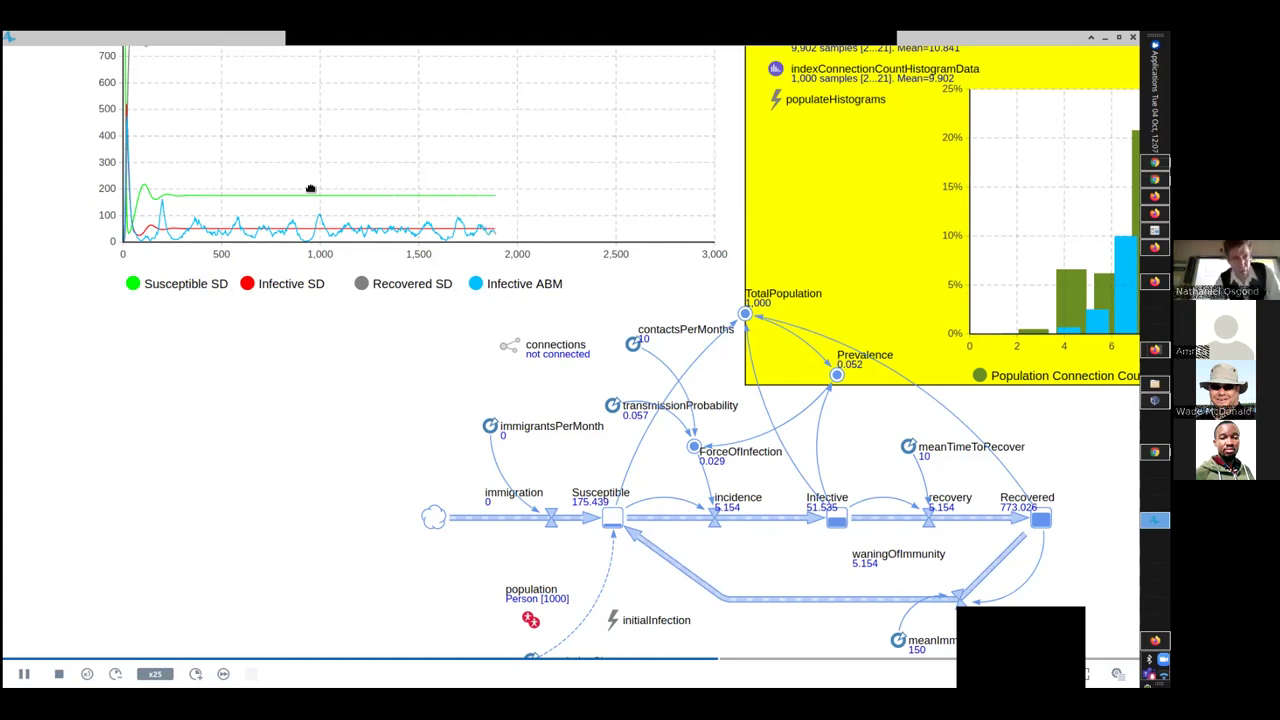
Step: Inspect the ring of agents during the run, and highlight the Infective ABM series in the time chart
scroll(309, 246, "down", 5)
scroll(240, 330, "down", 3)
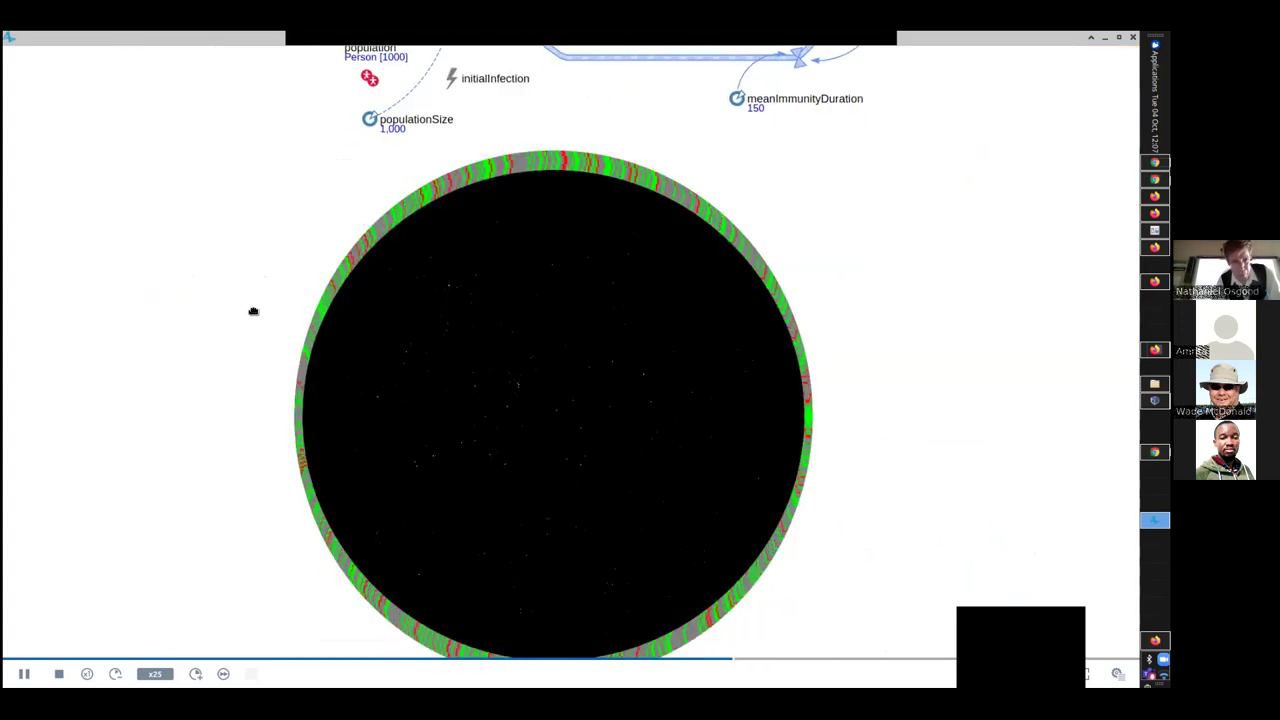
scroll(317, 203, "up", 1)
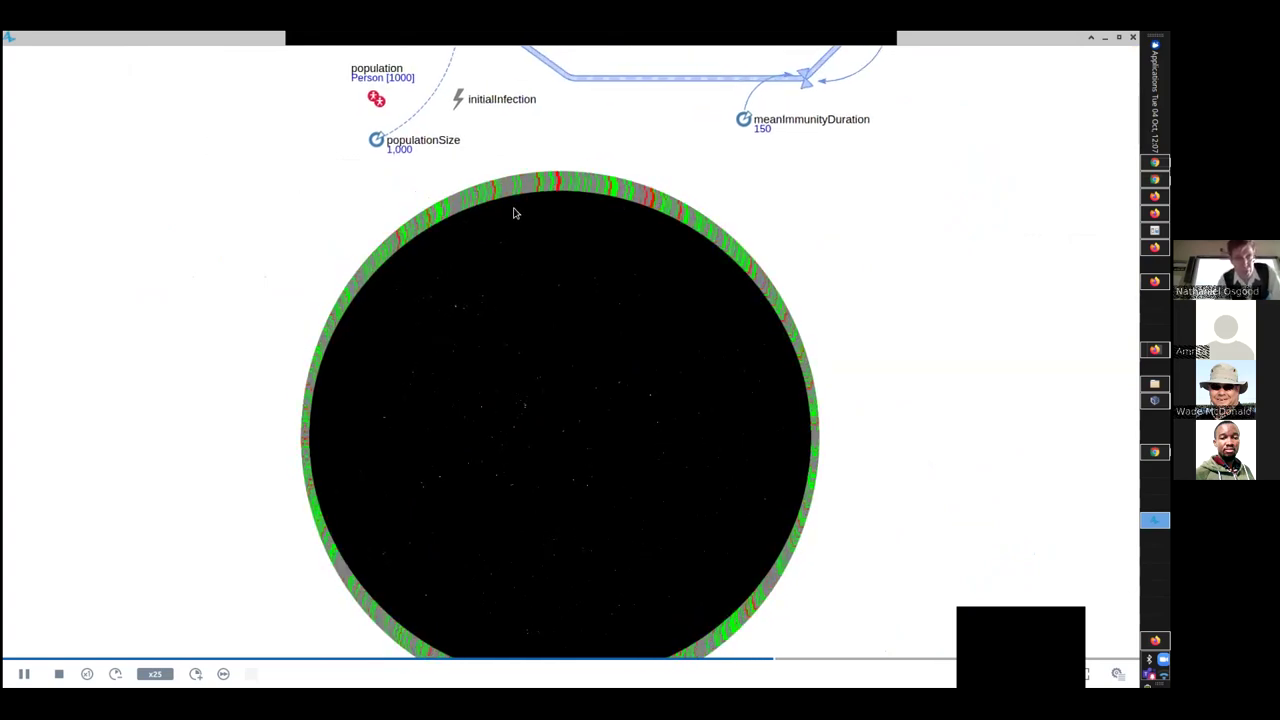
scroll(309, 608, "up", 5)
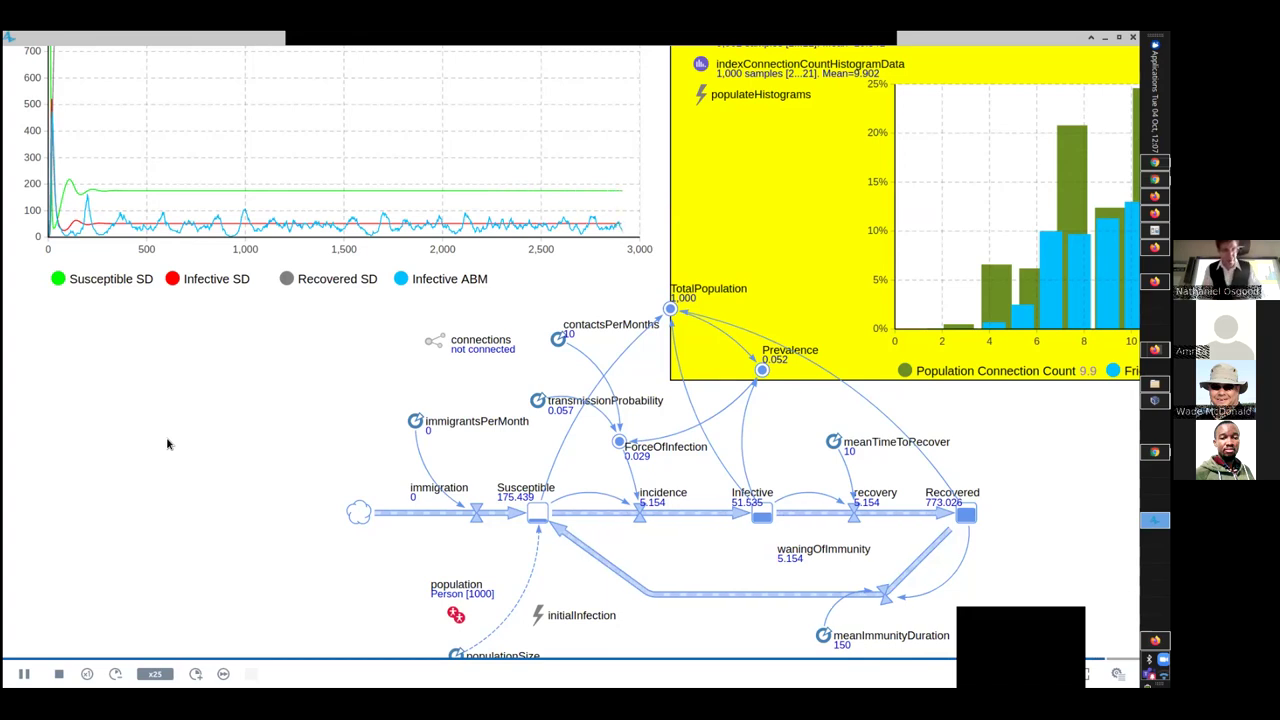
left_click(440, 279)
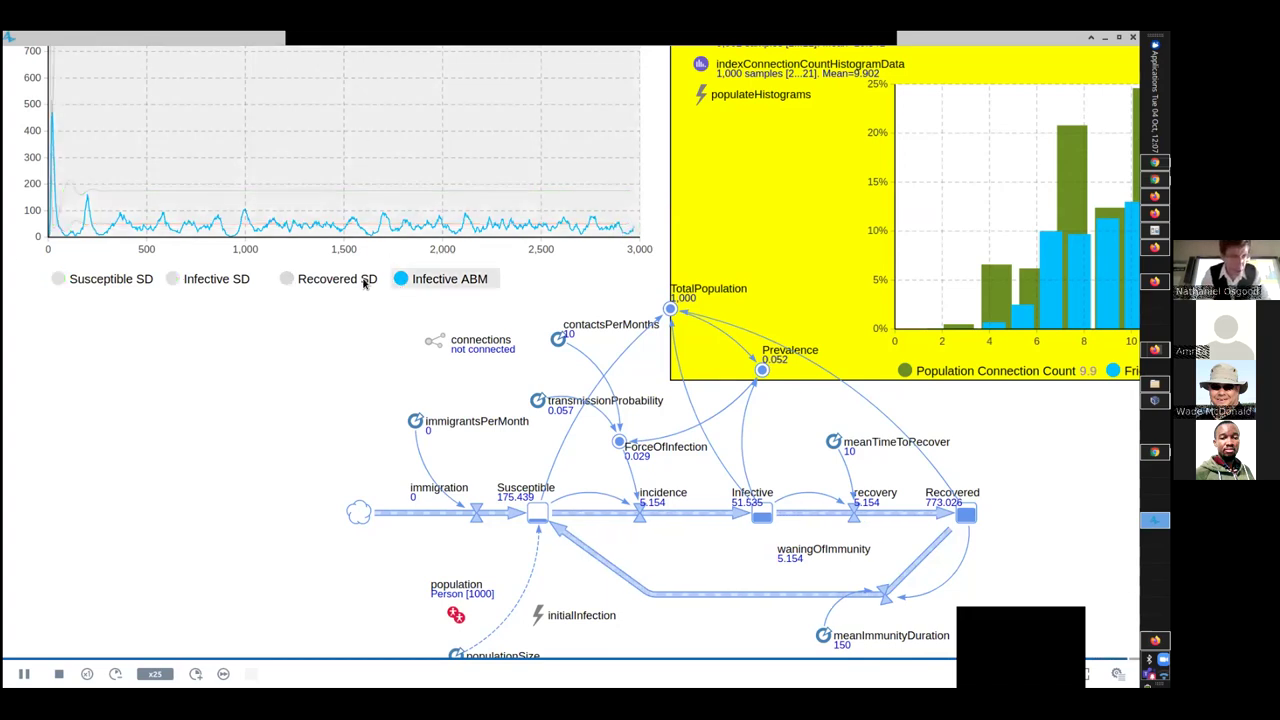
left_click(173, 279)
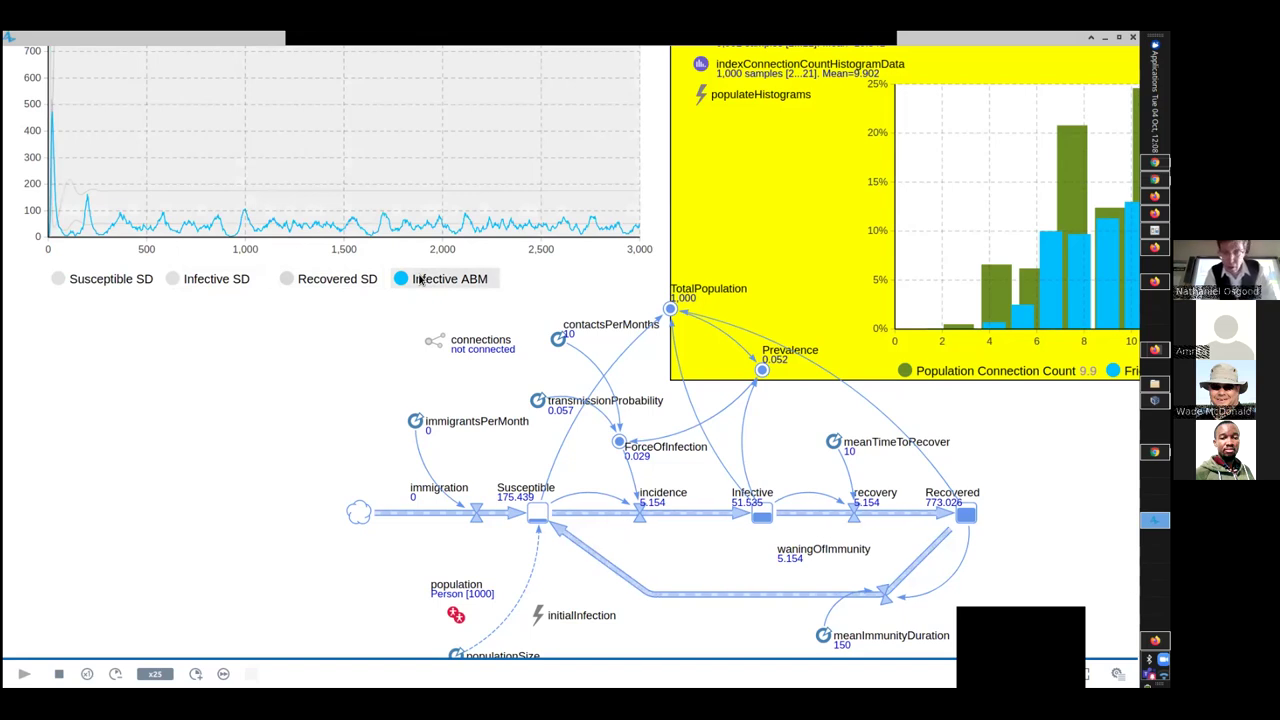
Step: From the model editor, rerun the SIRS model's Baseline experiment to view the connection histogram, and close the simulation window
key("alt+Tab")
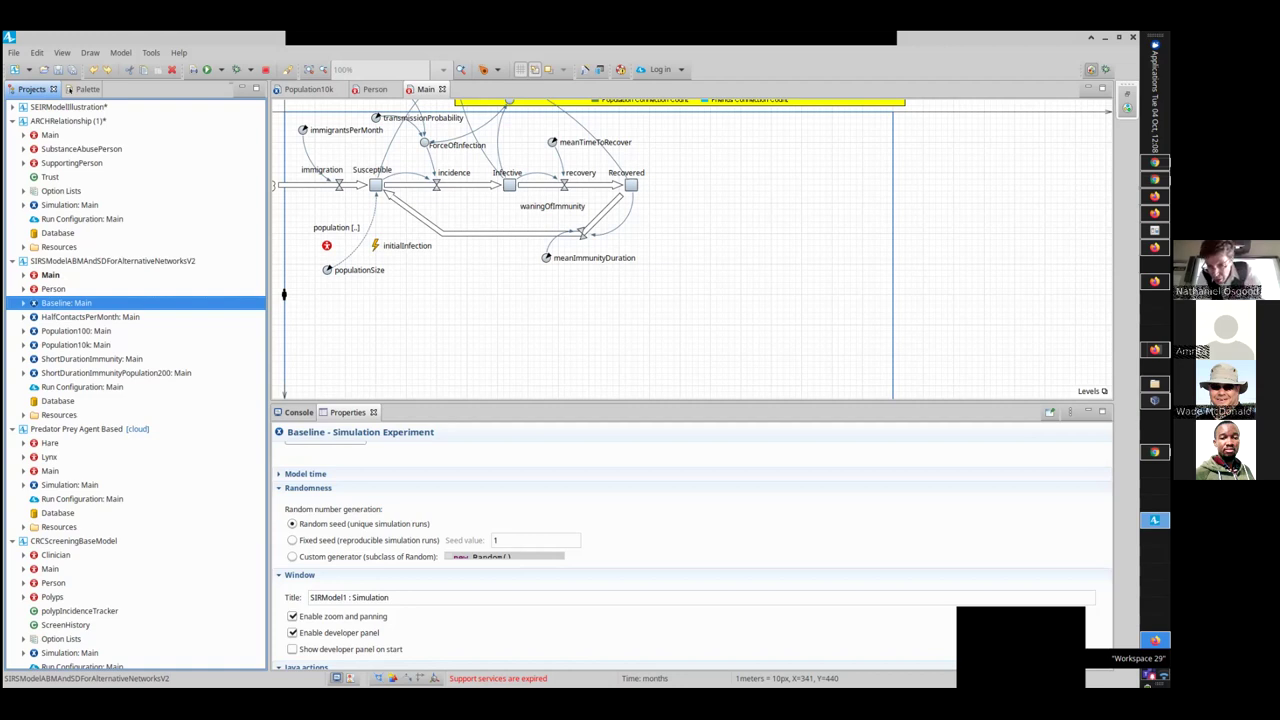
right_click(63, 302)
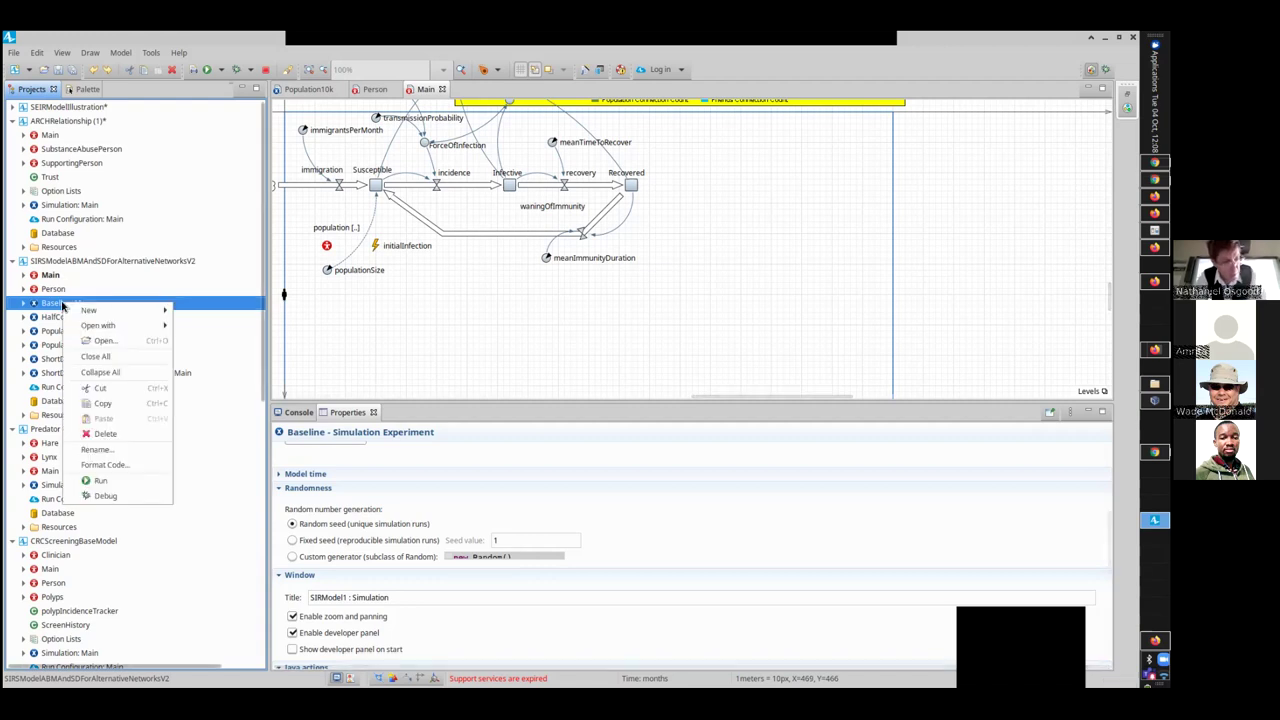
left_click(106, 484)
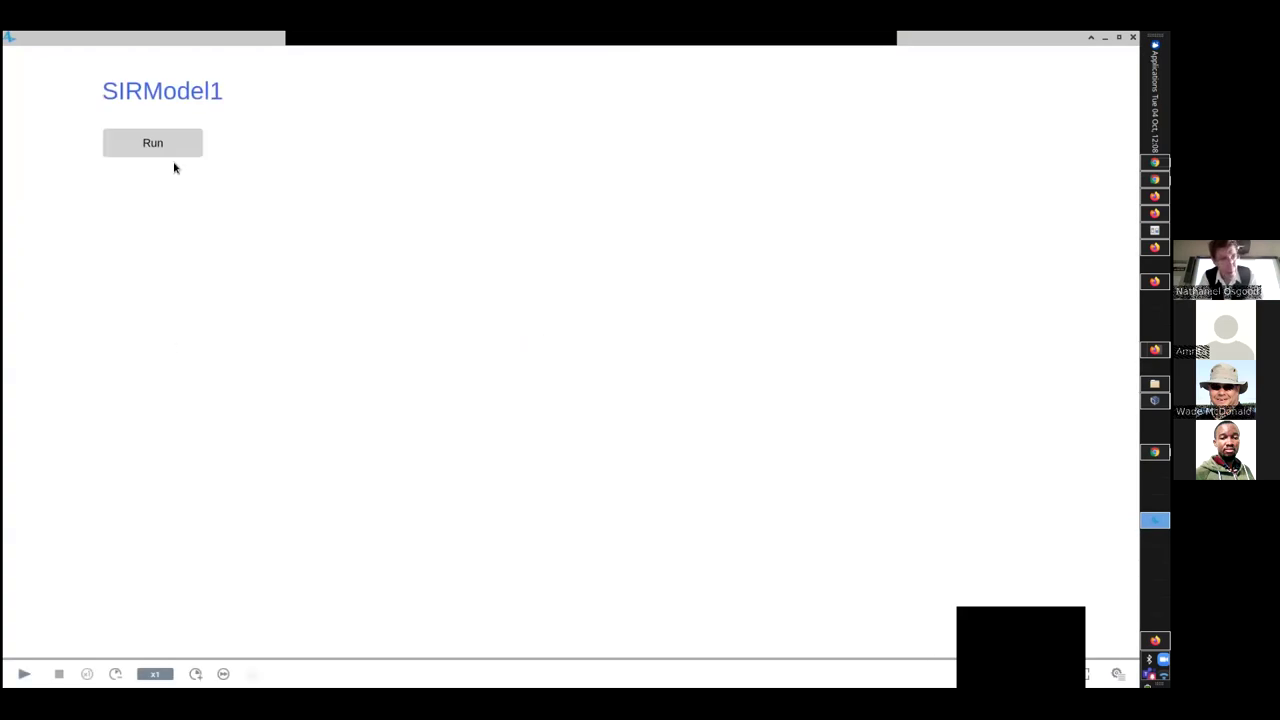
left_click(163, 146)
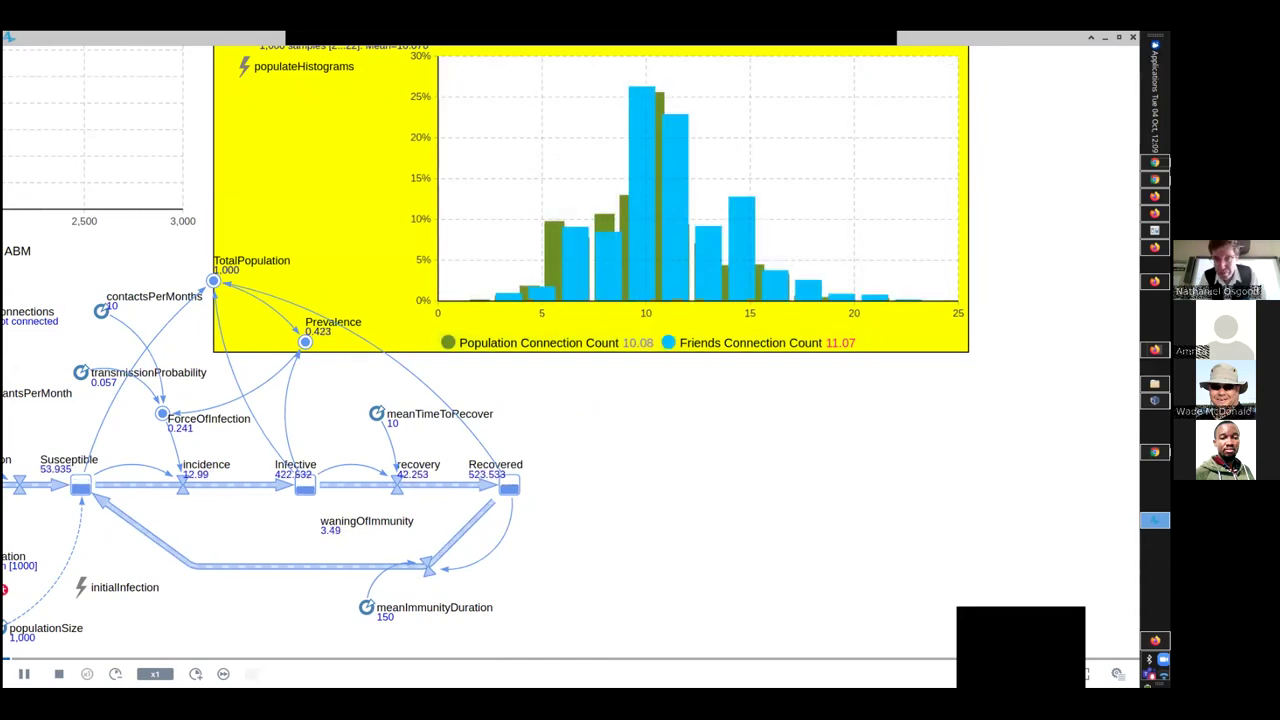
left_click(1132, 37)
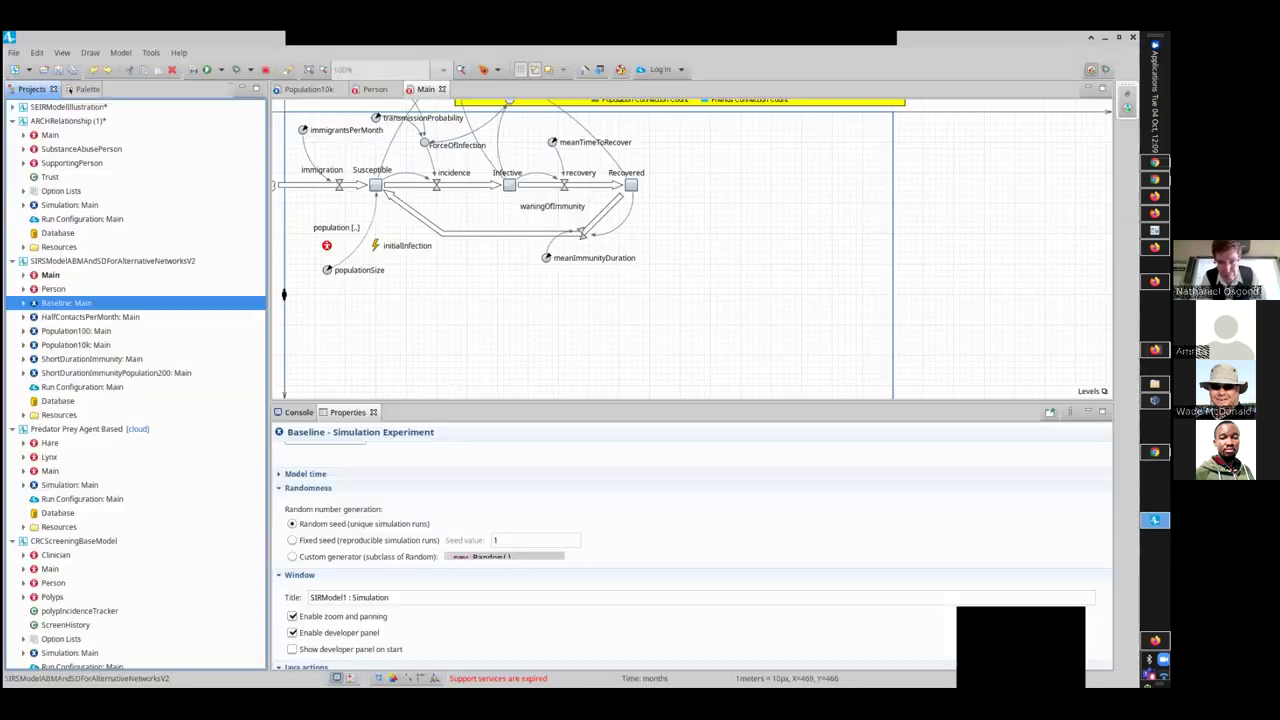
Step: Switch to the lecture slides, show the Small World slide, and return to the AnyLogic model editor
key("alt+Tab")
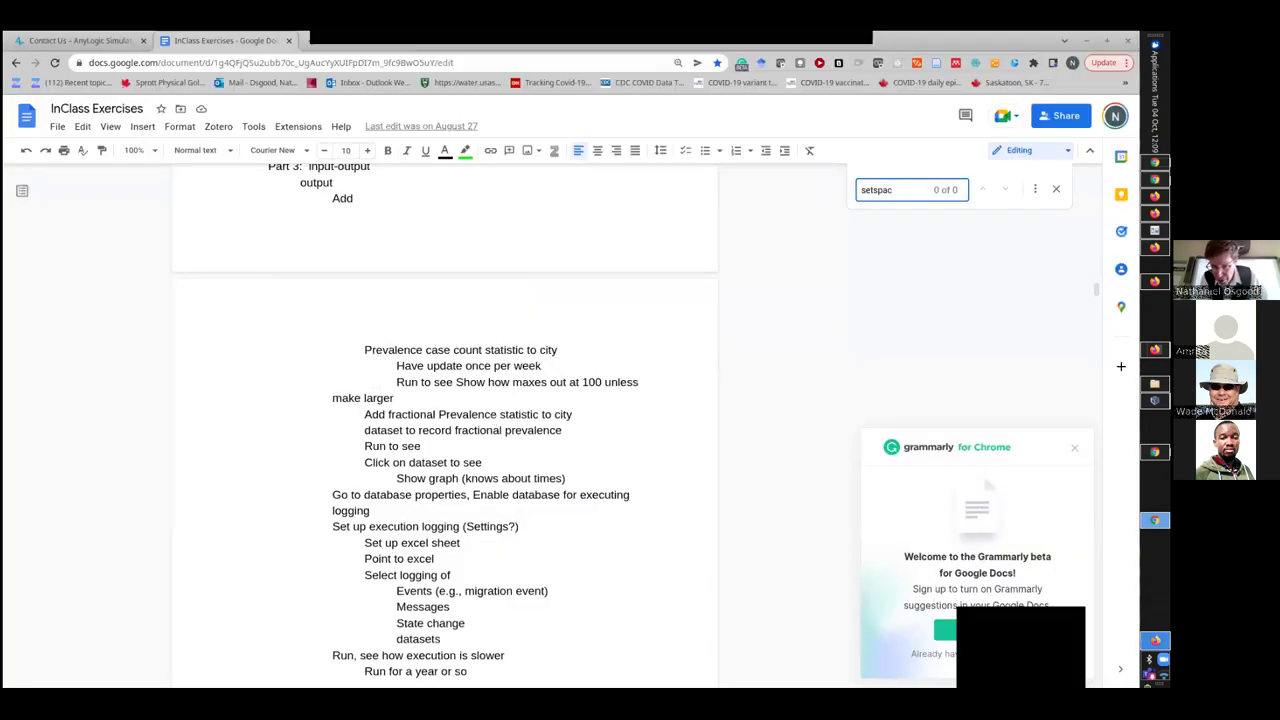
key("alt+Tab")
key("Right")
key("Right")
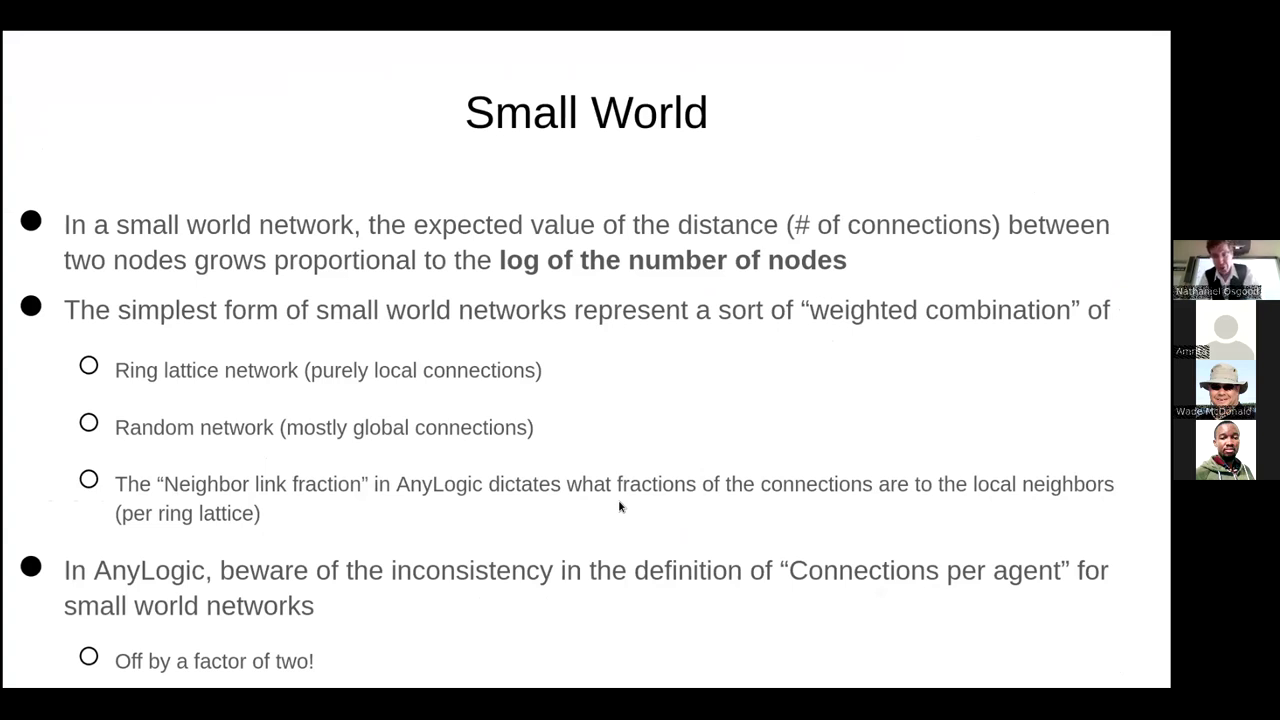
key("alt+Tab")
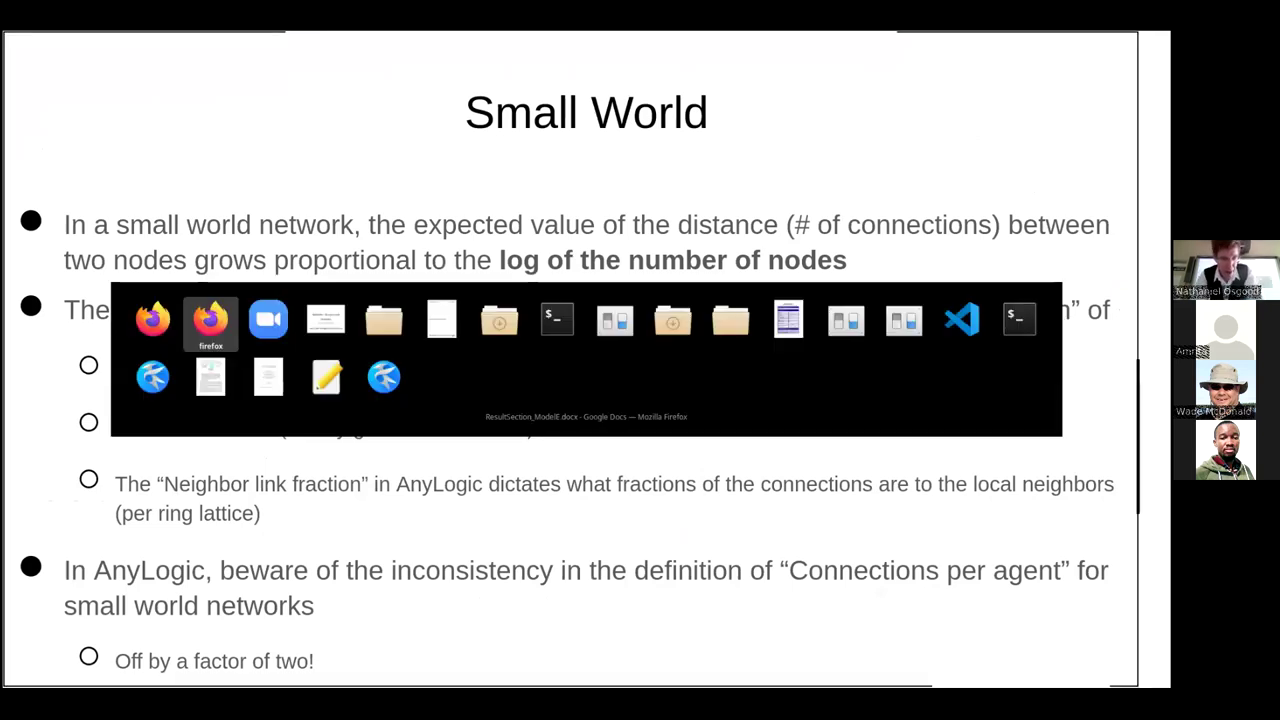
key("alt+Tab")
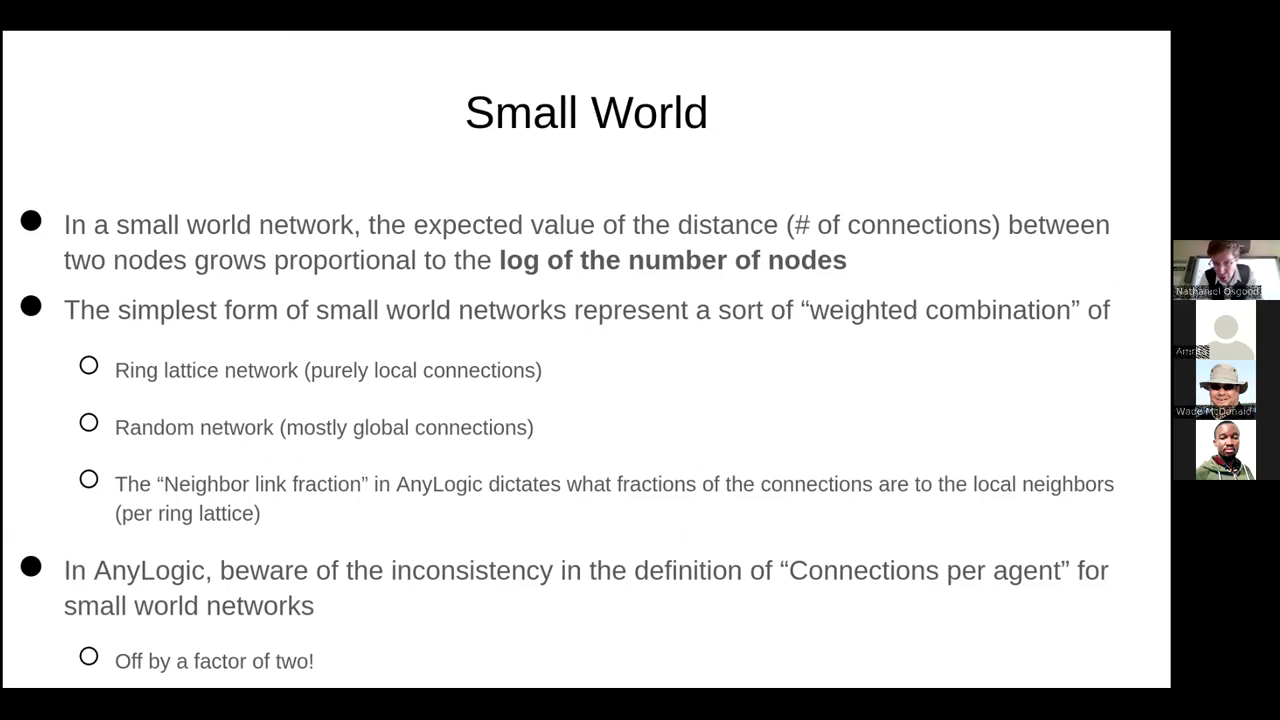
key("alt+Tab")
key("alt+Tab")
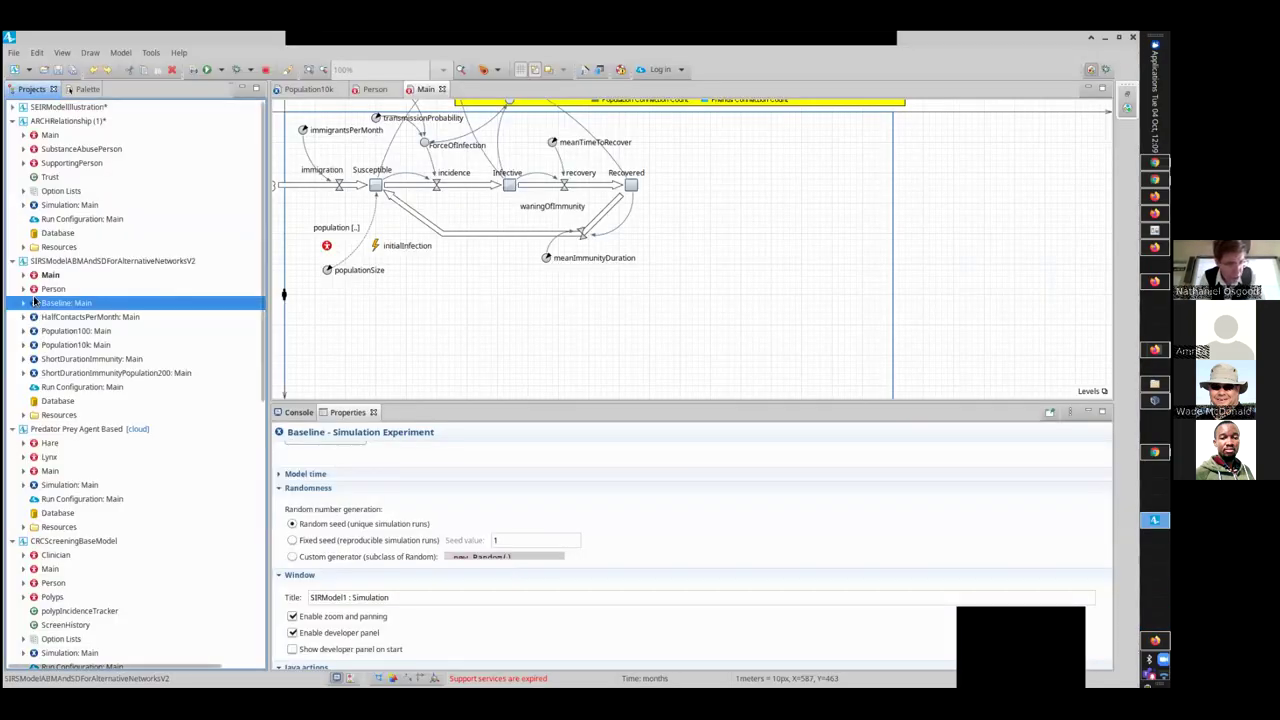
Step: Set the network type of the SIRS model's Main agent to Small world, keeping the Ring layout
left_click(42, 275)
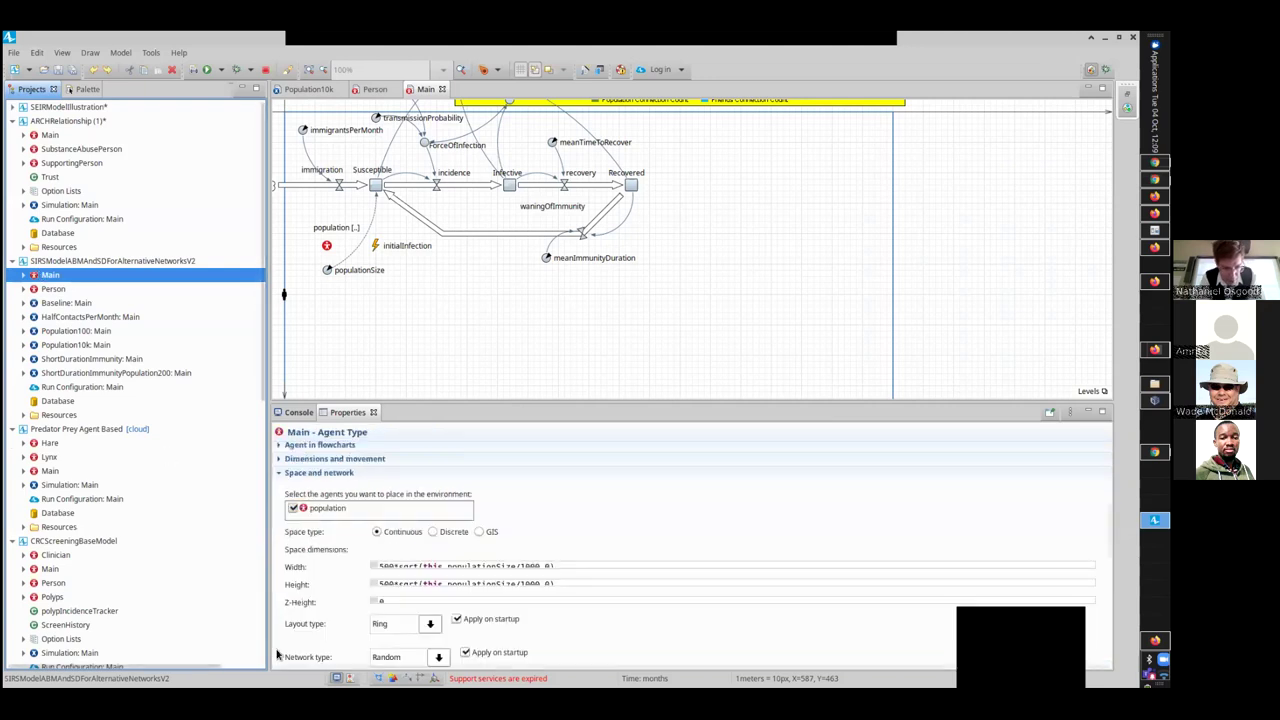
left_click(431, 624)
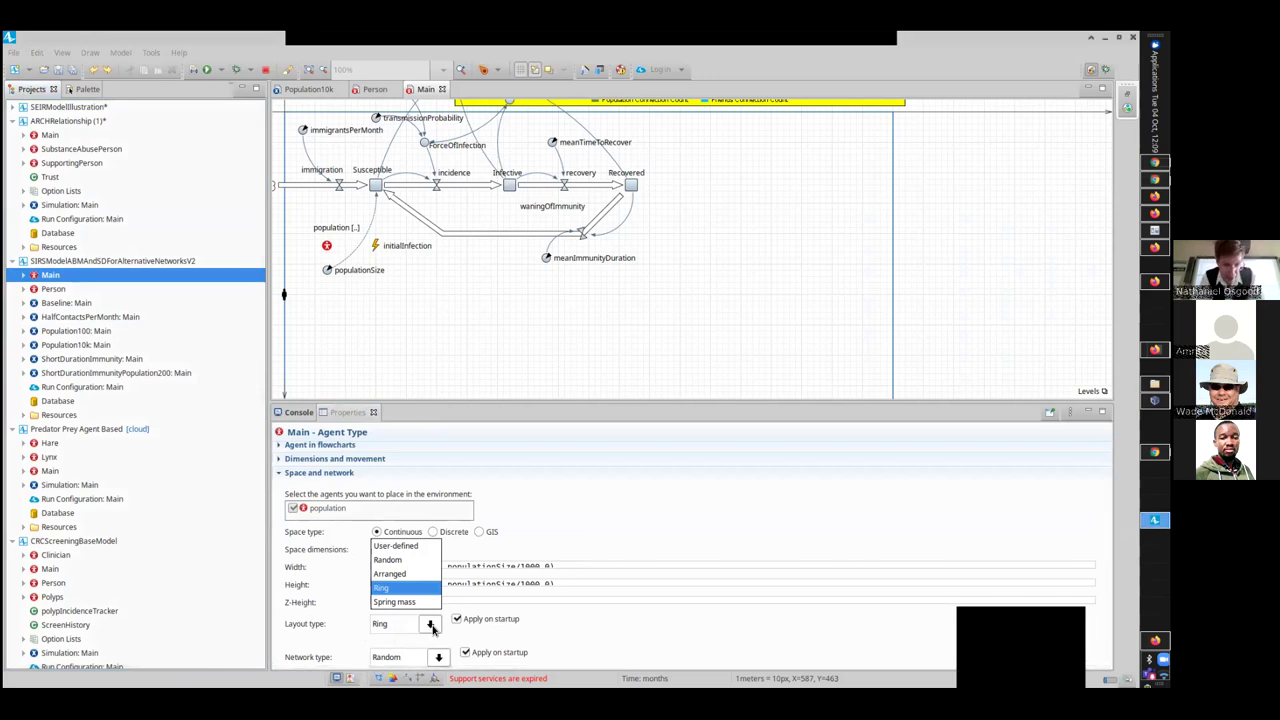
left_click(352, 634)
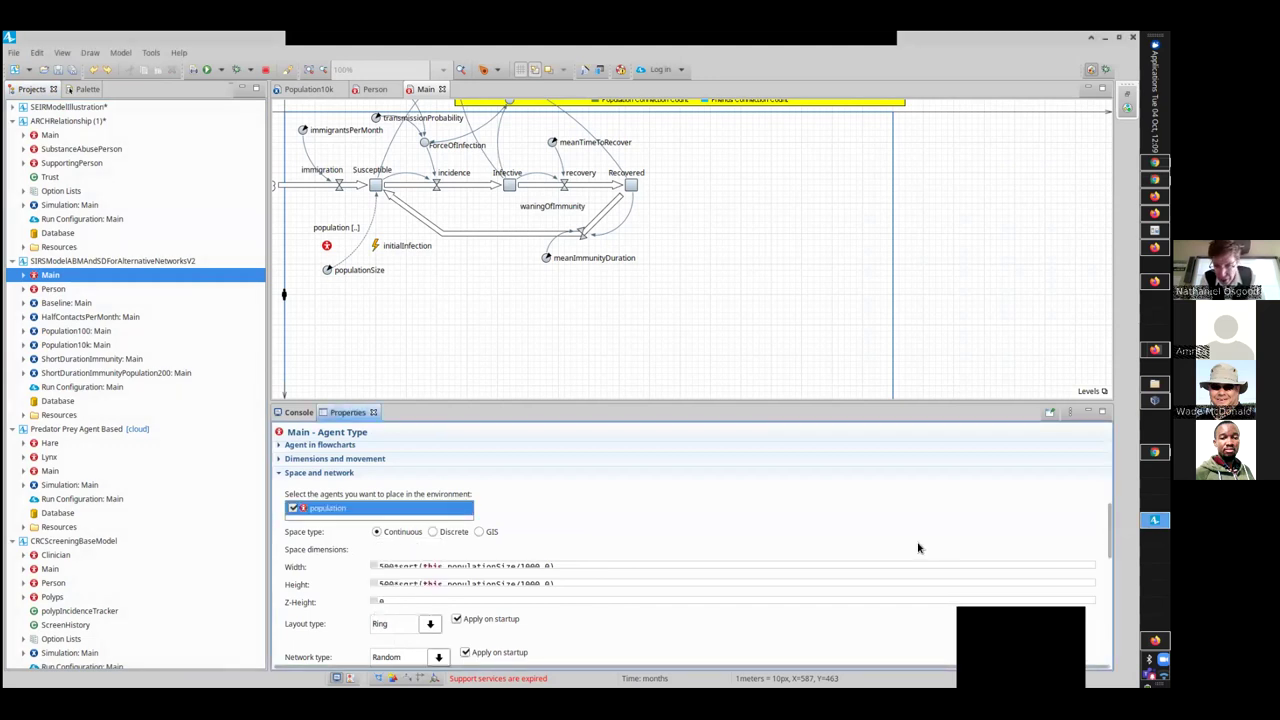
scroll(690, 550, "down", 3)
scroll(877, 566, "up", 2)
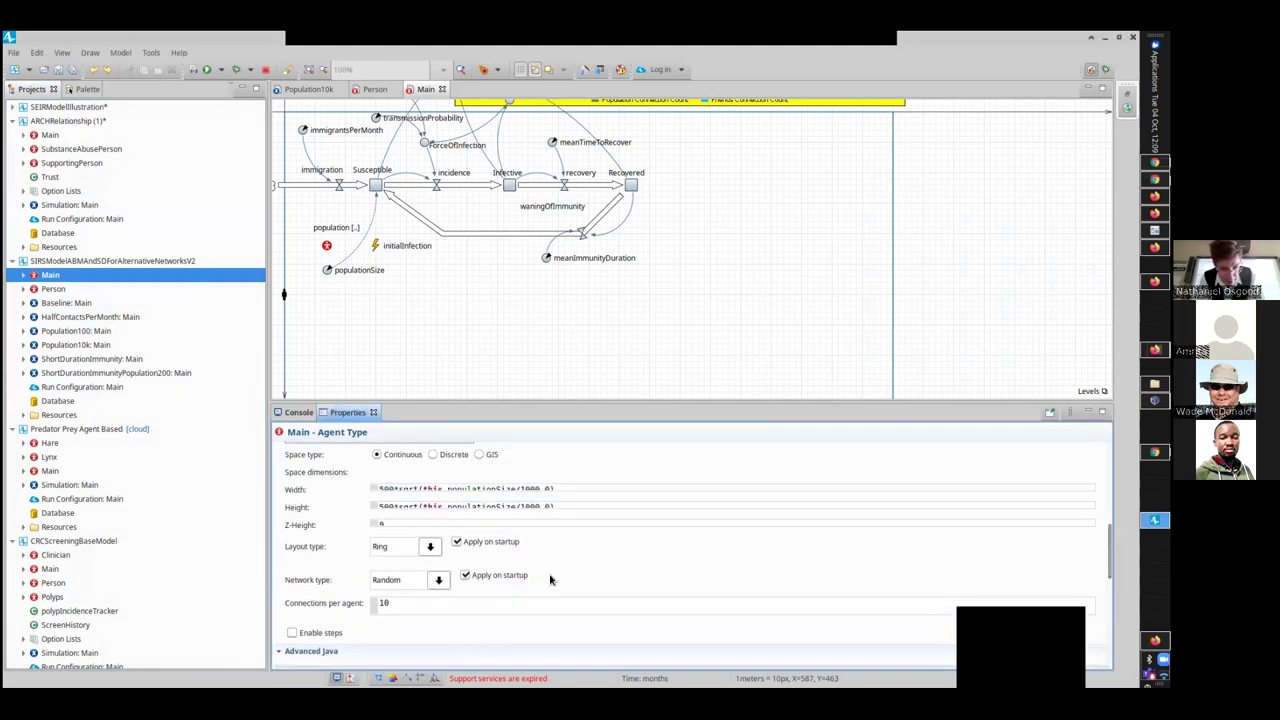
left_click(438, 580)
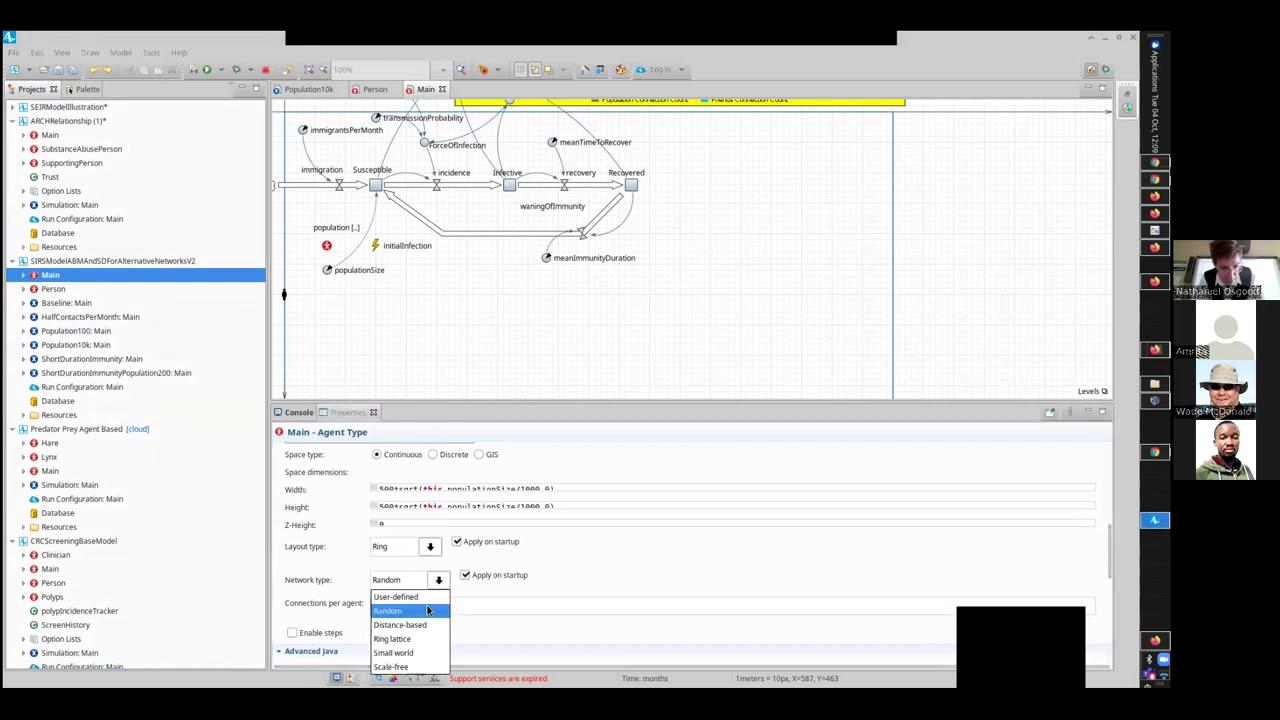
left_click(413, 652)
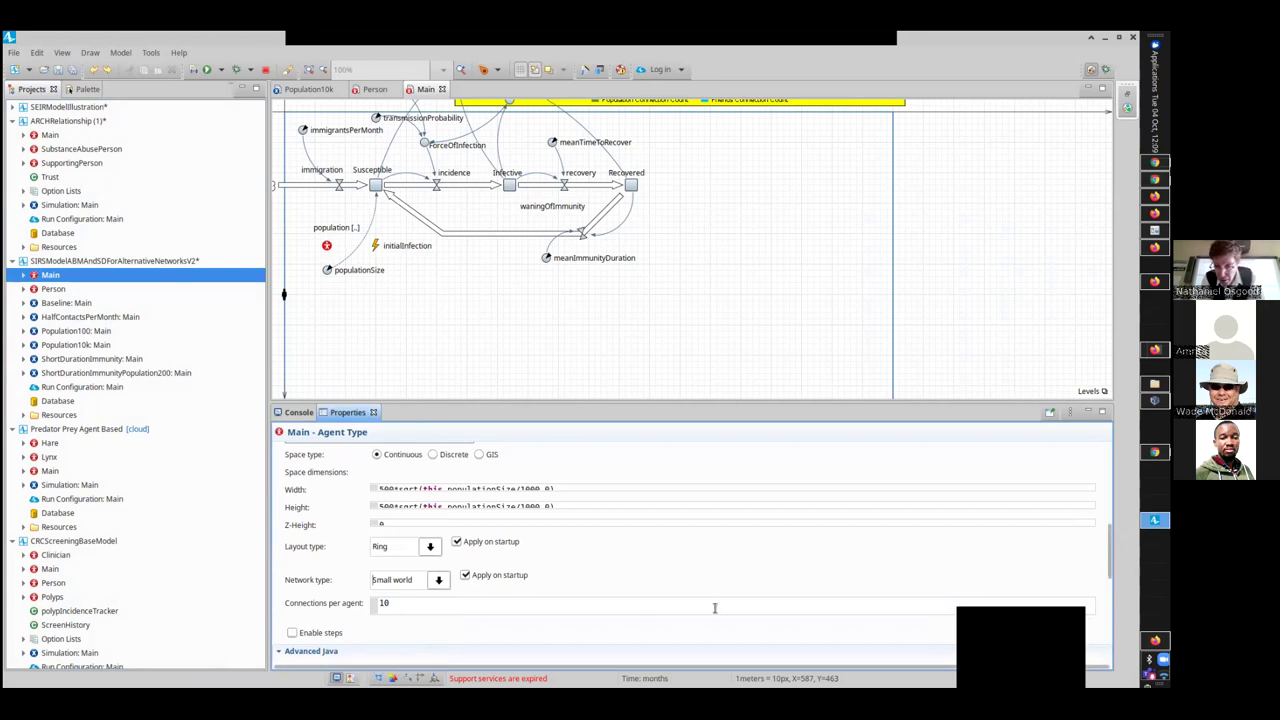
Step: Switch to the lecture slides and find the AnyLogic Network Caveats slide on the small-world connections definition
key("alt+Tab")
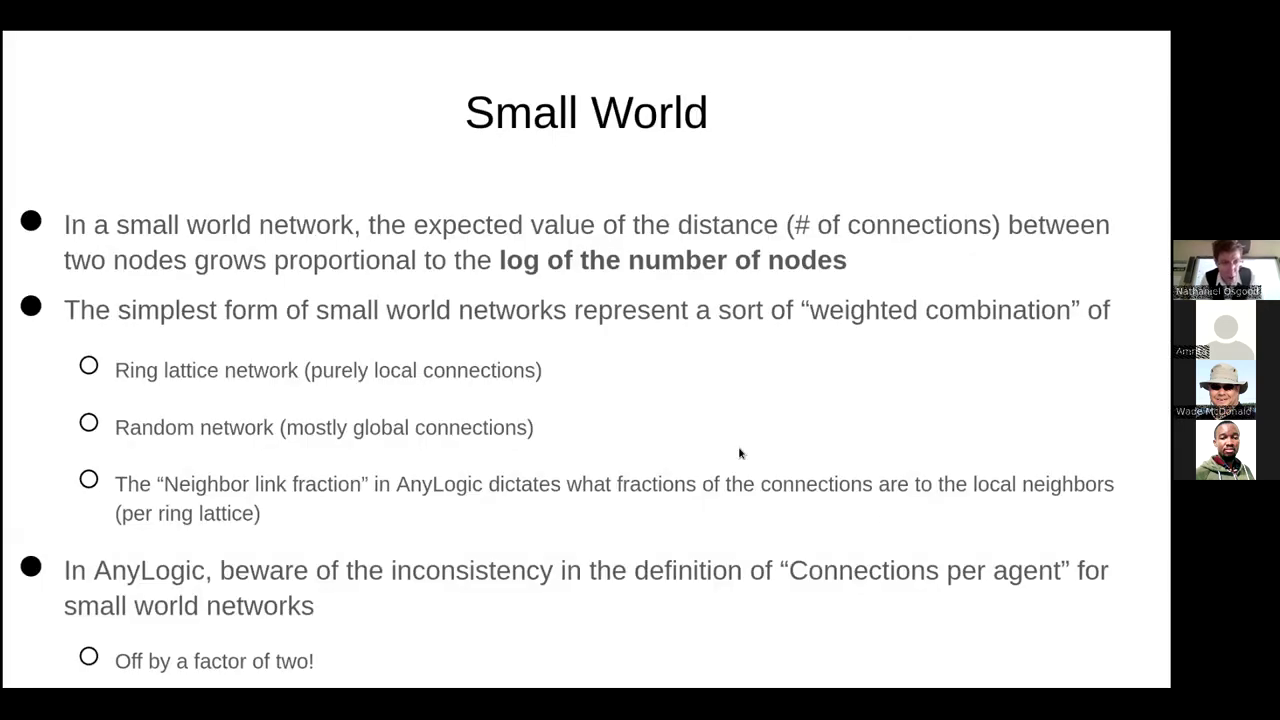
key("Left")
key("Left")
key("Right")
key("Right")
key("Right")
key("Right")
key("Left")
key("Left")
key("Left")
key("Left")
key("Left")
key("Left")
key("Left")
key("Right")
key("Right")
key("Right")
key("Right")
key("Right")
key("Left")
key("Left")
key("Right")
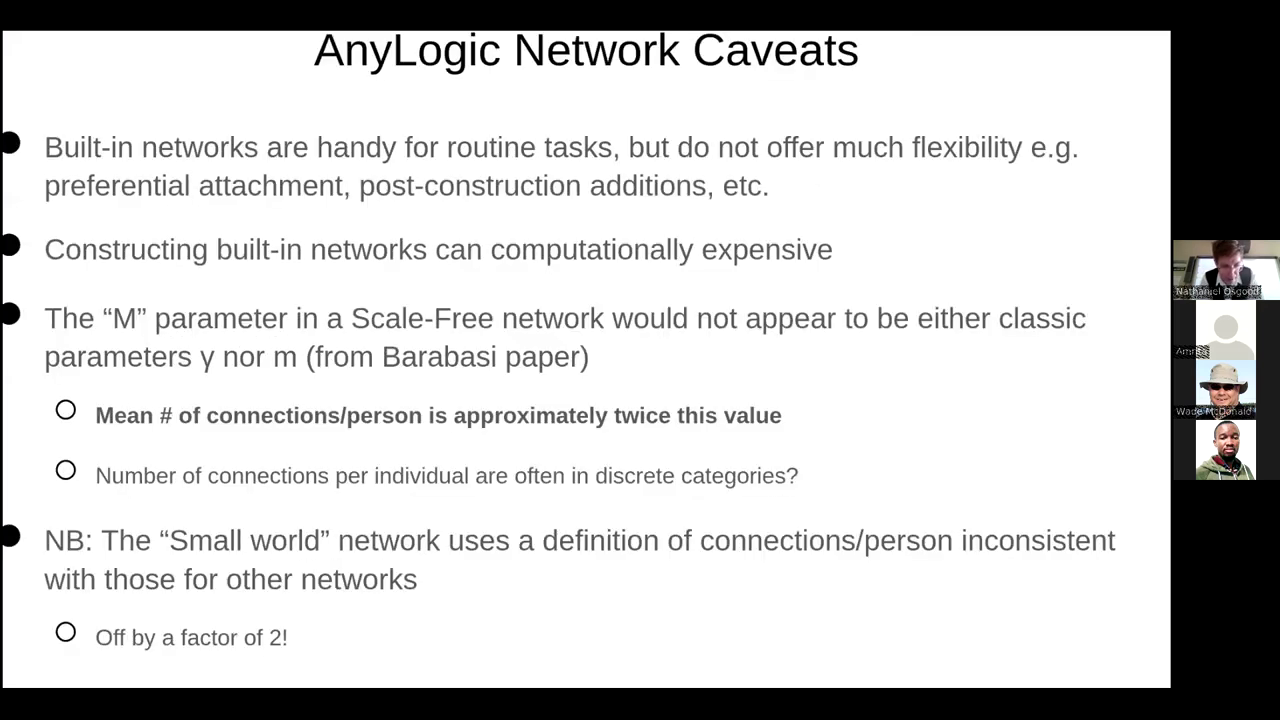
Step: Back in AnyLogic, open Person and reopen Main to refresh its properties, and examine the connections per agent and neighbor link fraction values
key("alt+Tab")
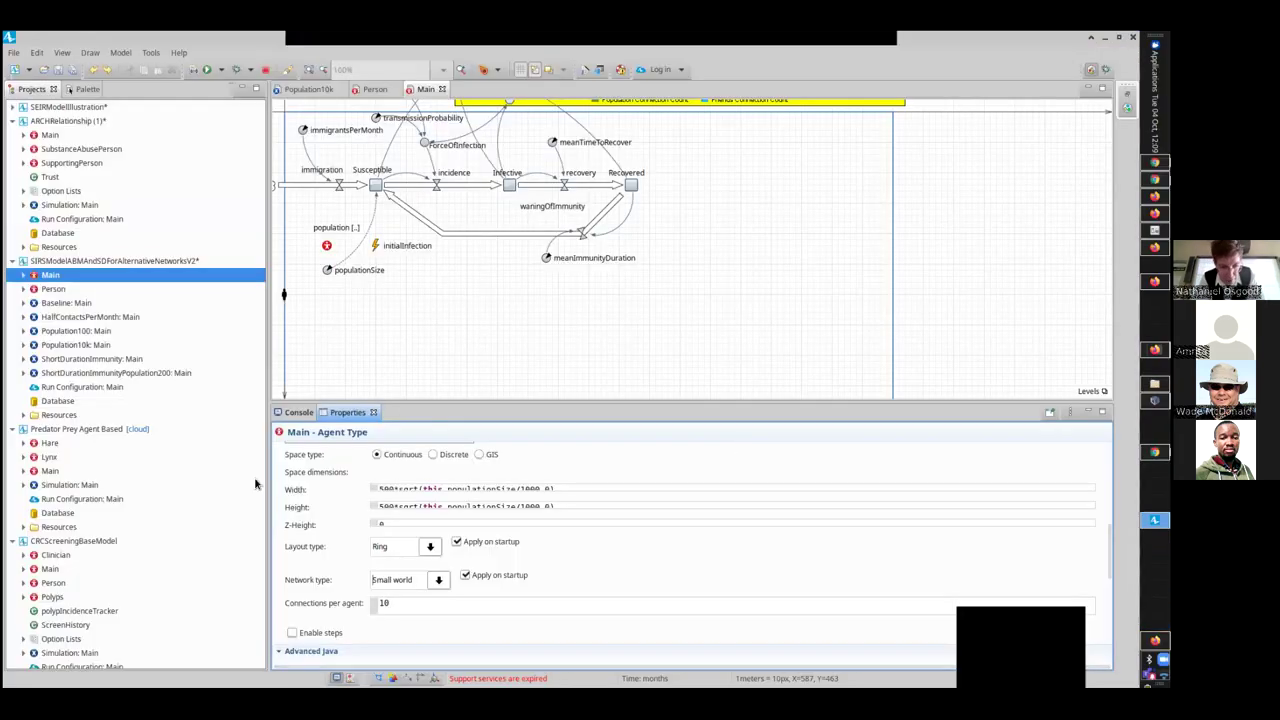
left_click(62, 290)
double_click(62, 290)
left_click(48, 276)
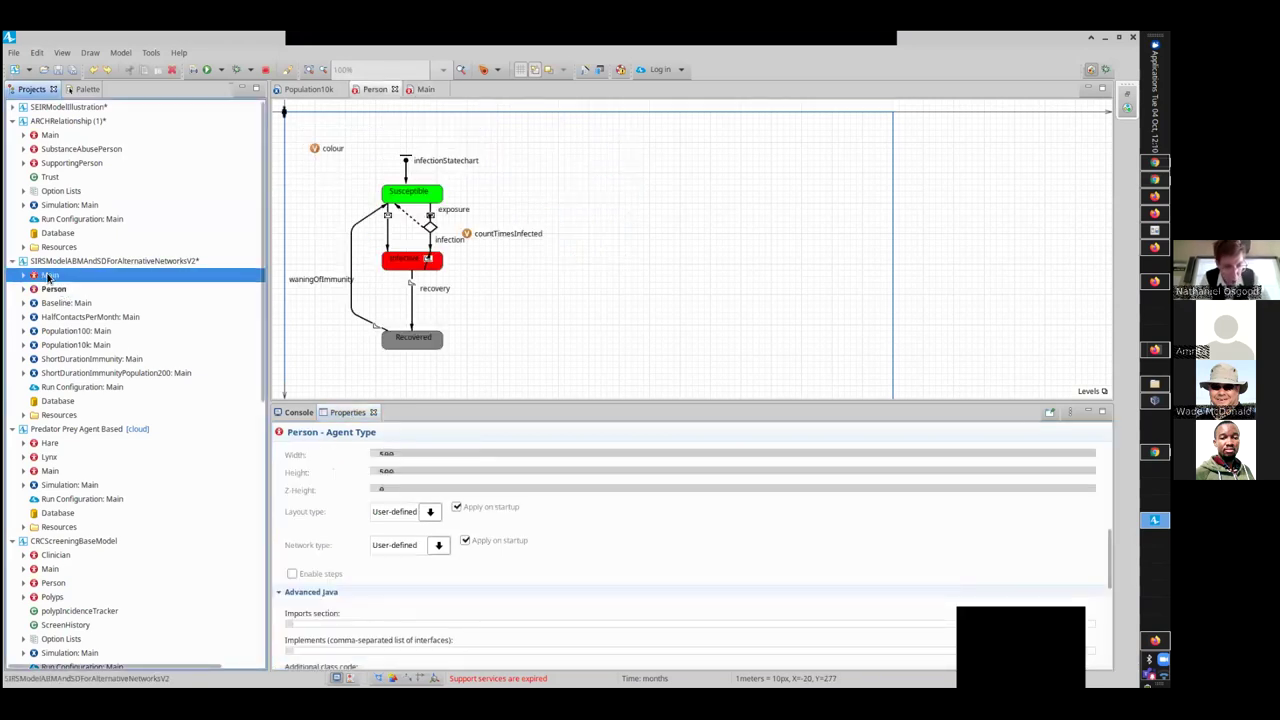
double_click(48, 276)
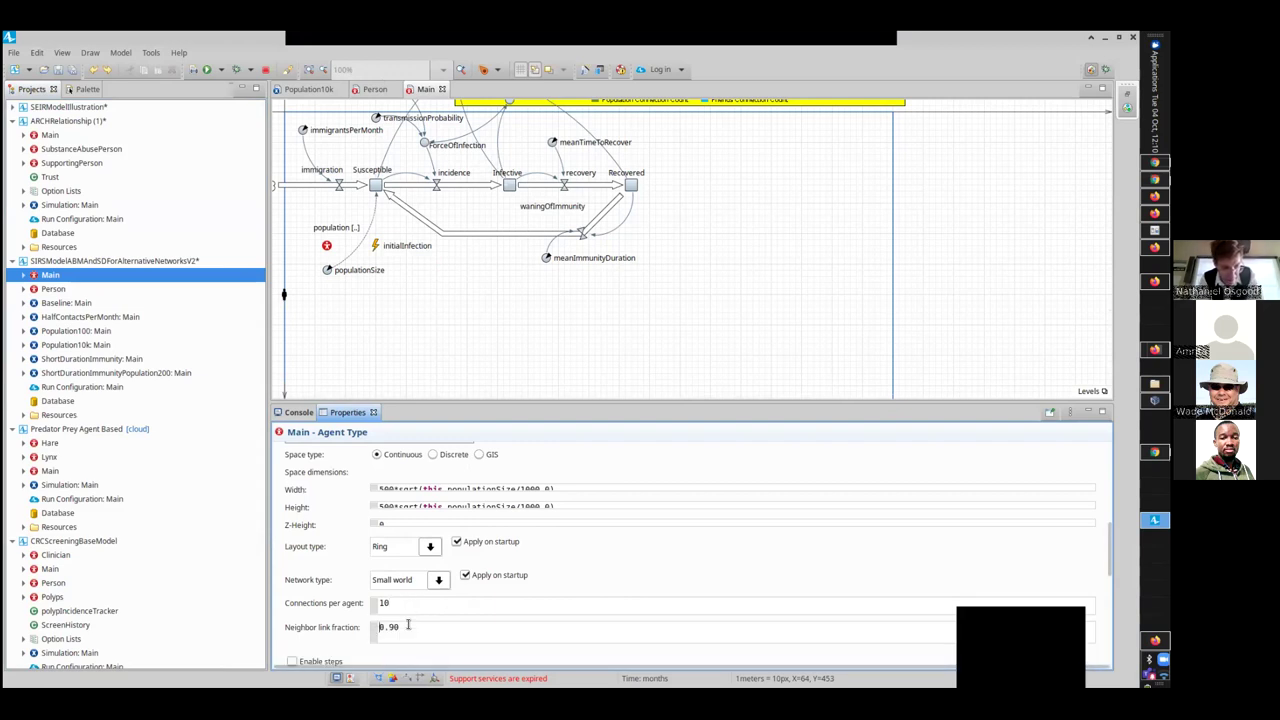
double_click(385, 602)
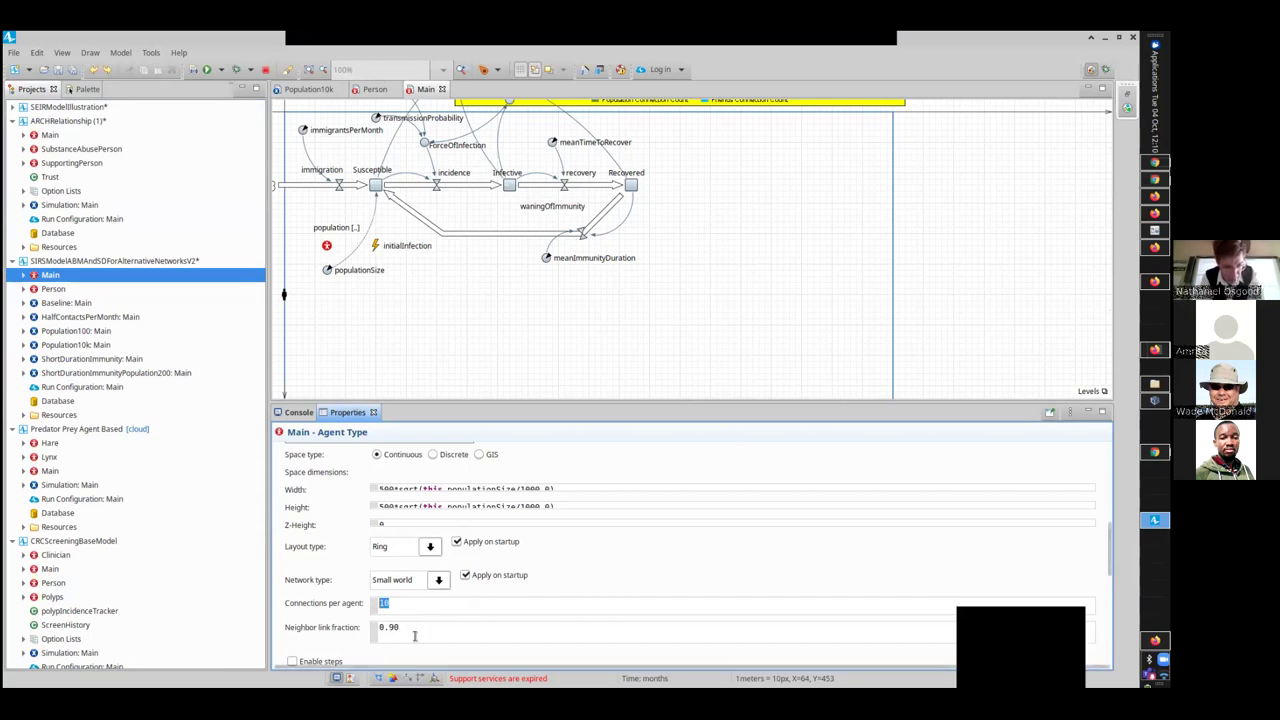
left_click_drag(412, 626, 373, 628)
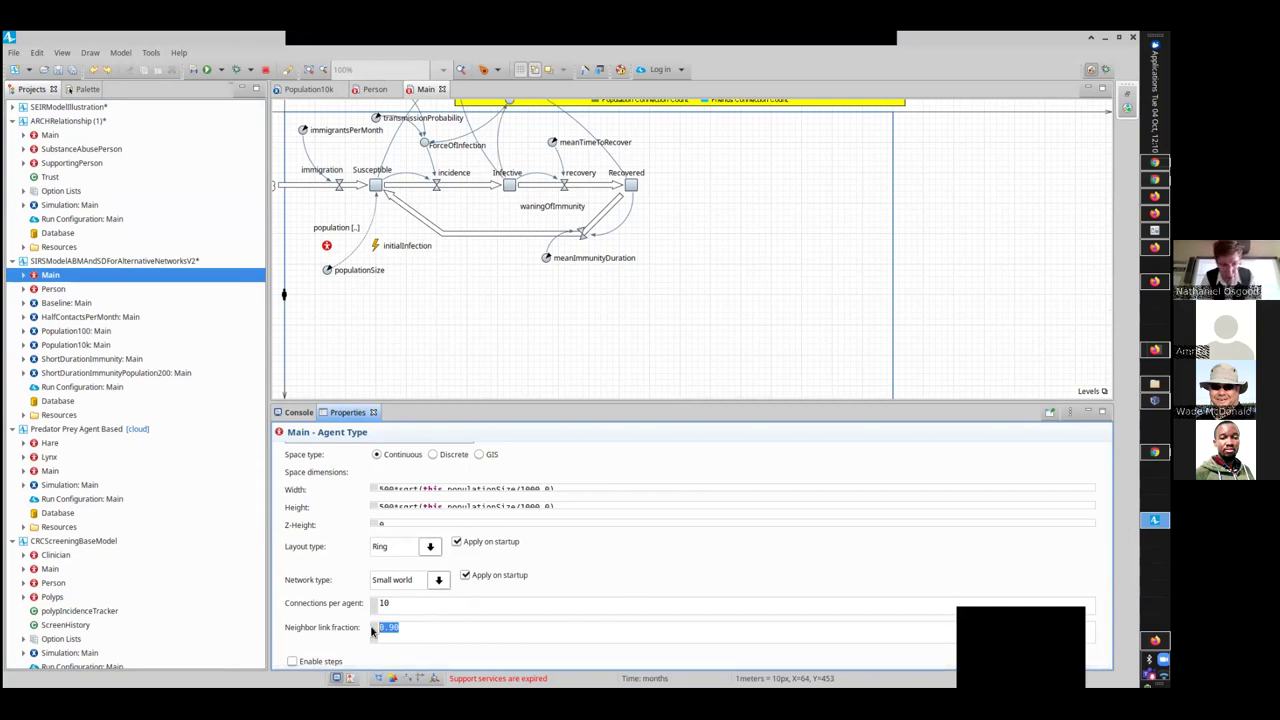
Step: Switch to the lecture slides, show the Small World slide, and return to Main's connections per agent value in AnyLogic
key("alt+Tab")
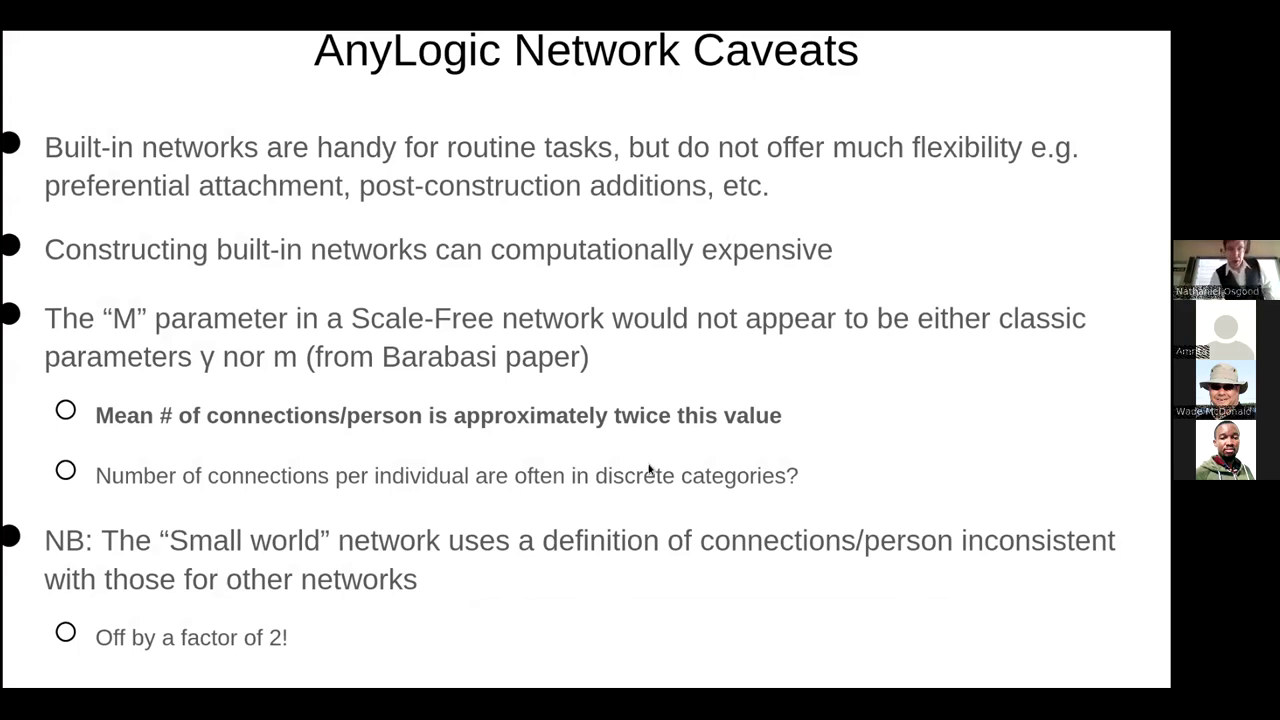
key("Right")
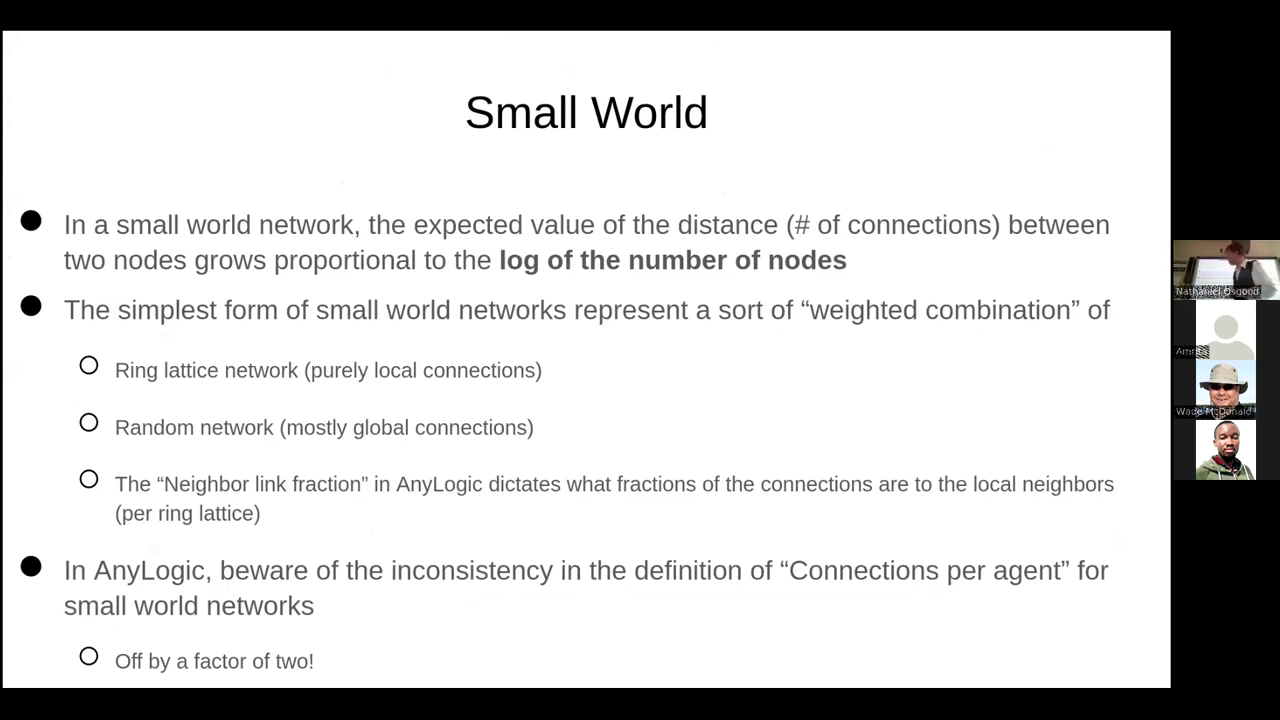
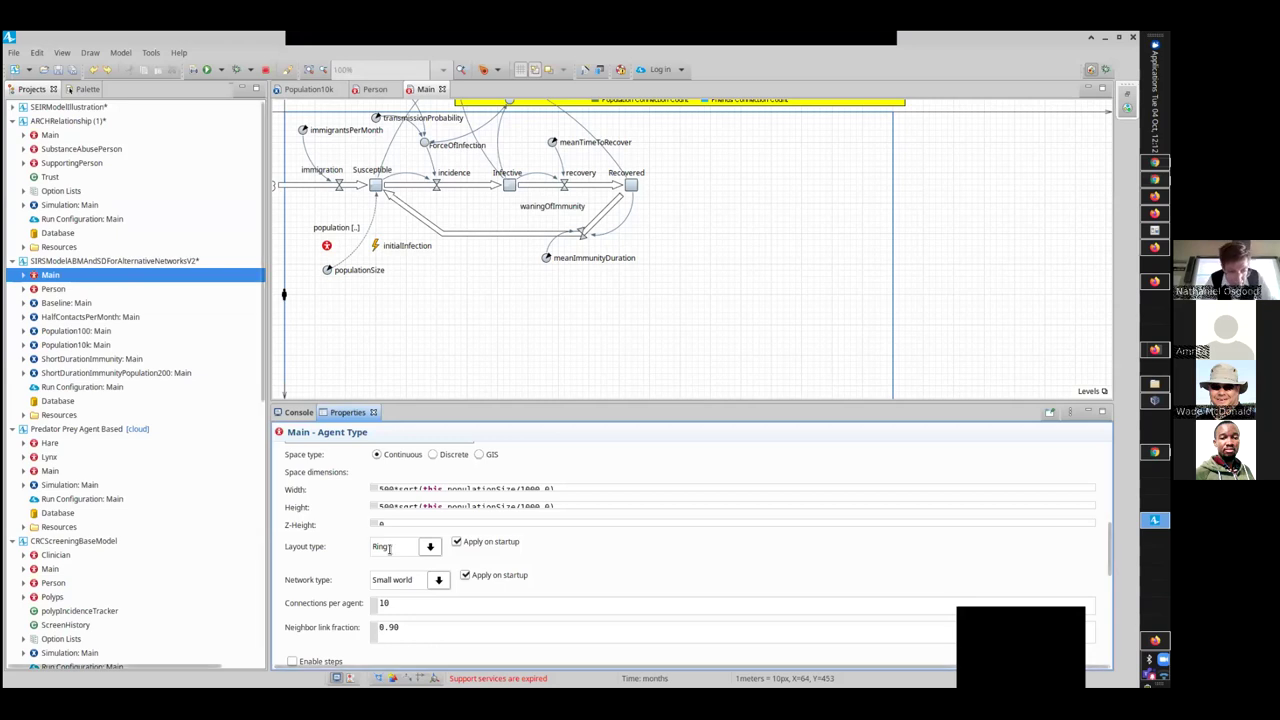
left_click(408, 602)
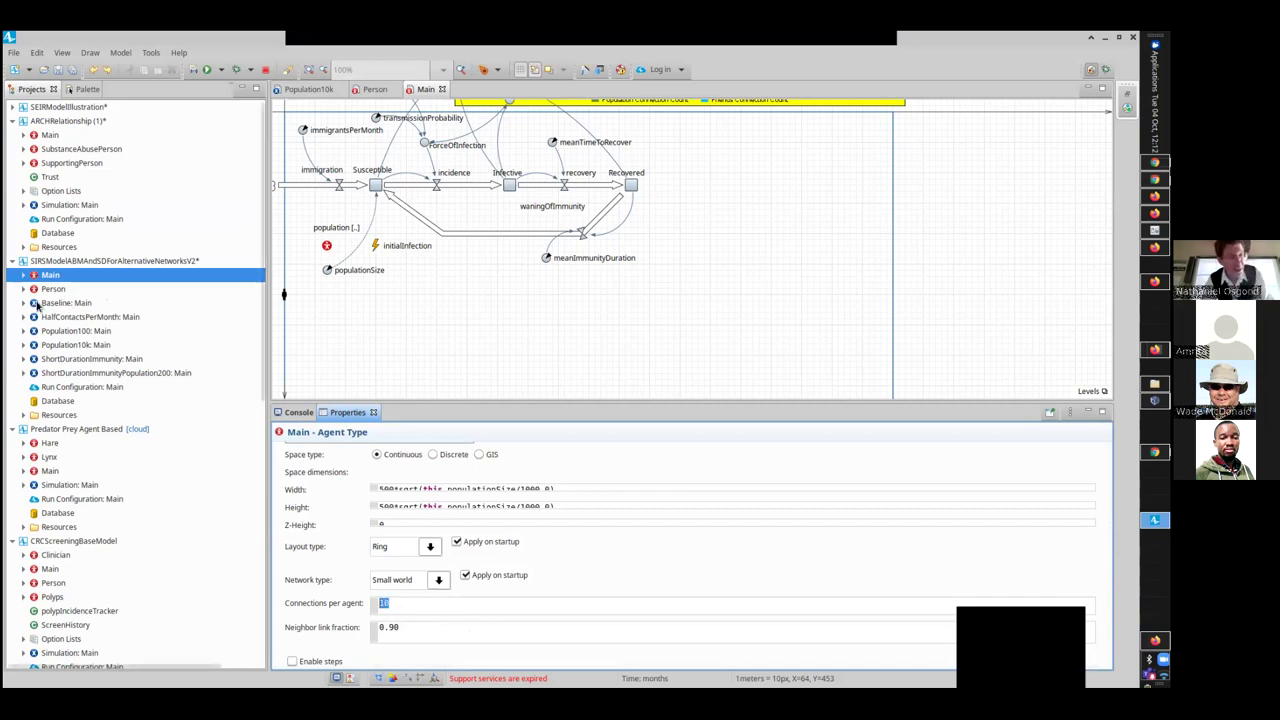
Step: Run the SIRS model's Baseline experiment, view the connection count histogram and the ring network, and pause the simulation
right_click(60, 303)
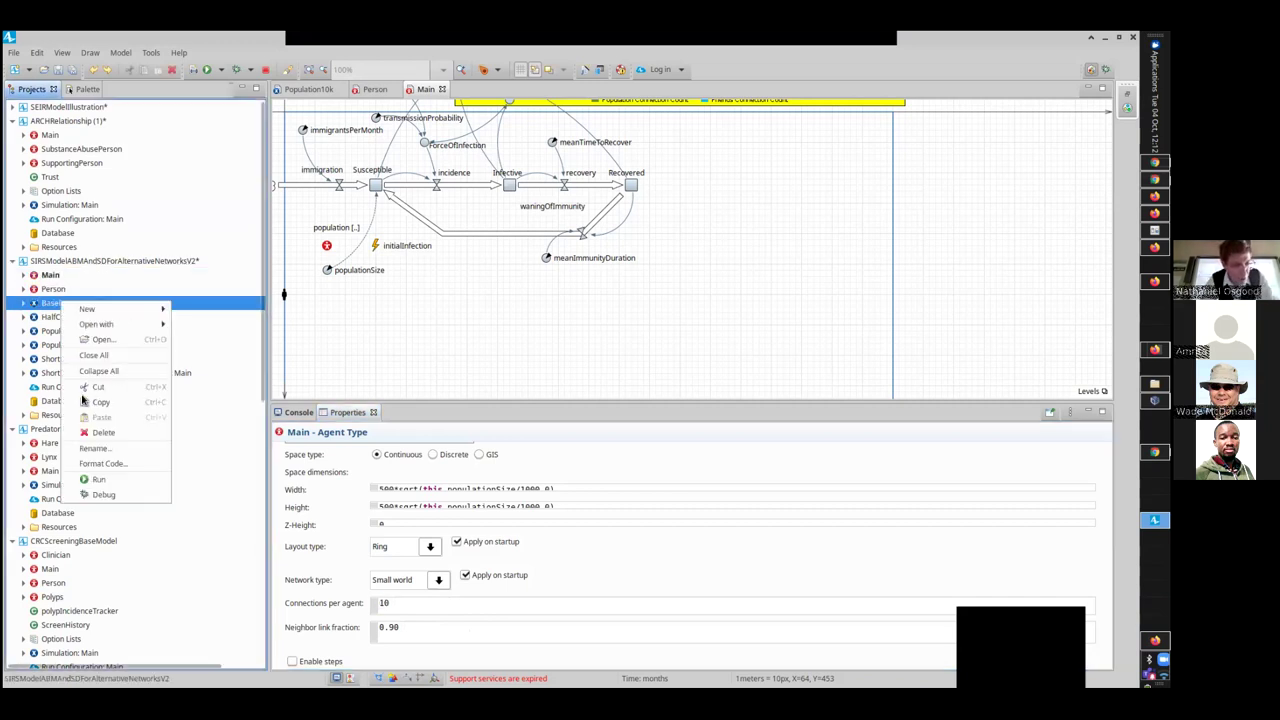
left_click(100, 484)
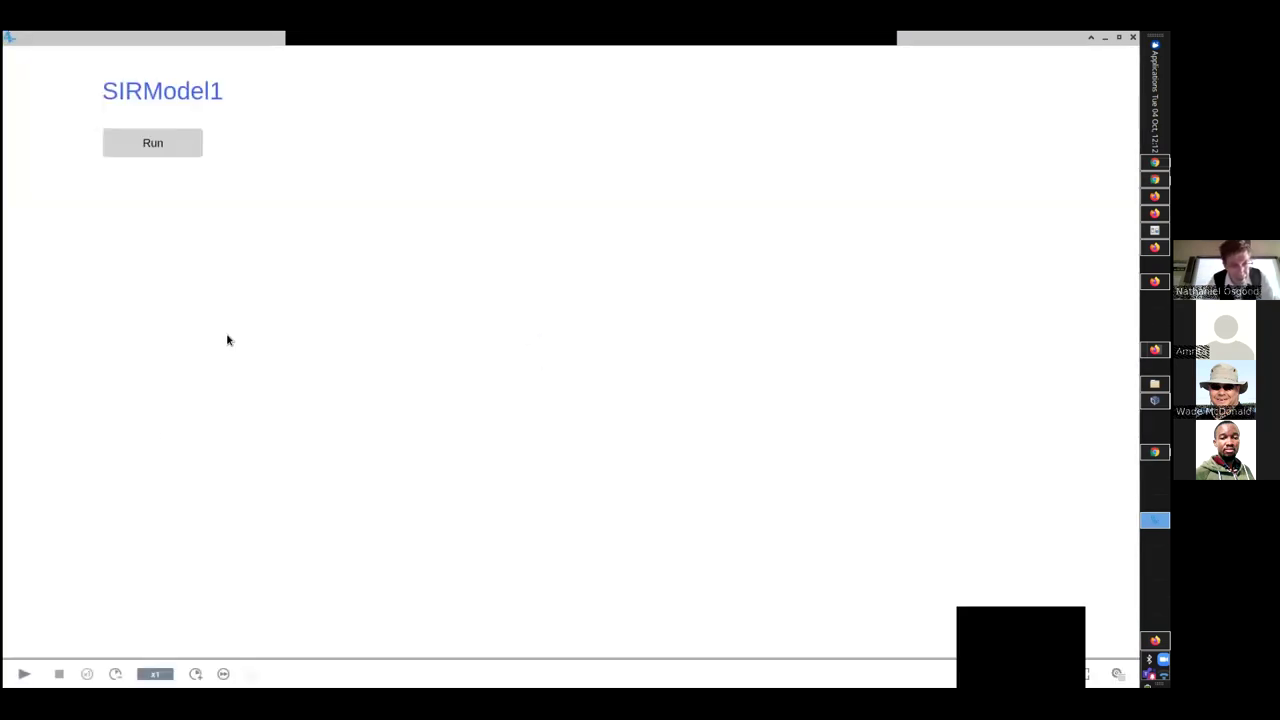
left_click(138, 142)
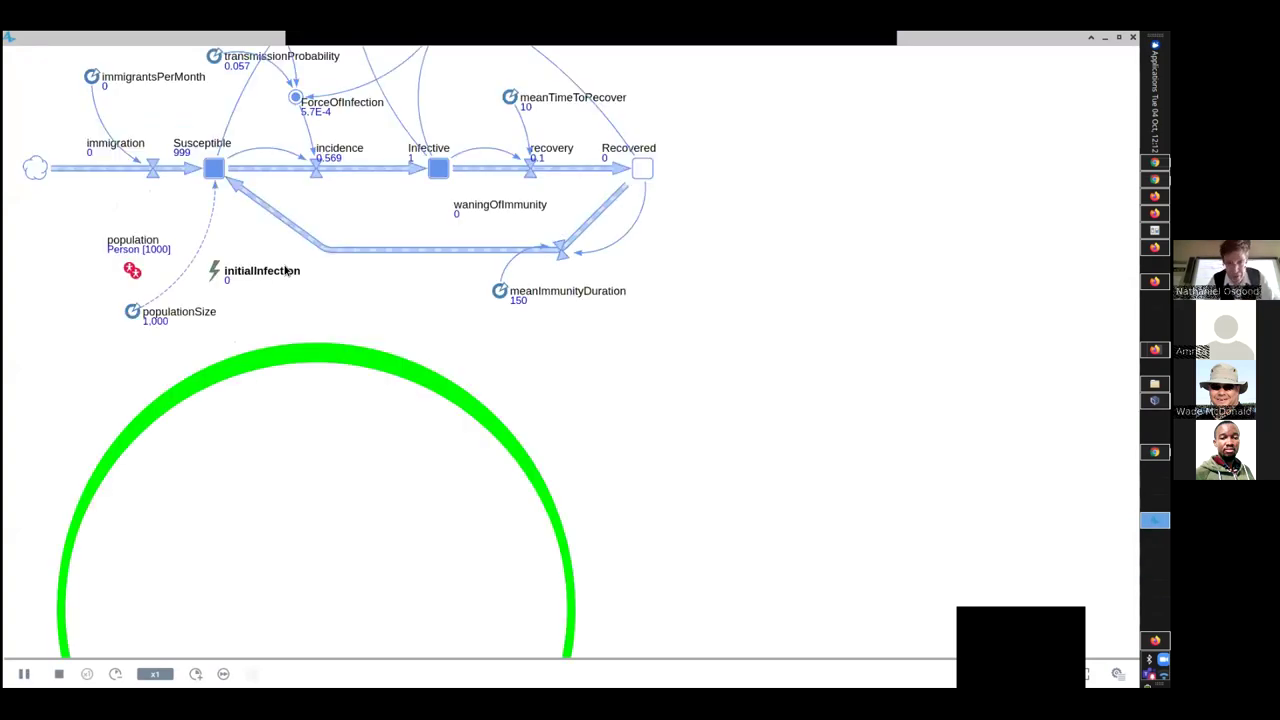
left_click_drag(434, 354, 405, 513)
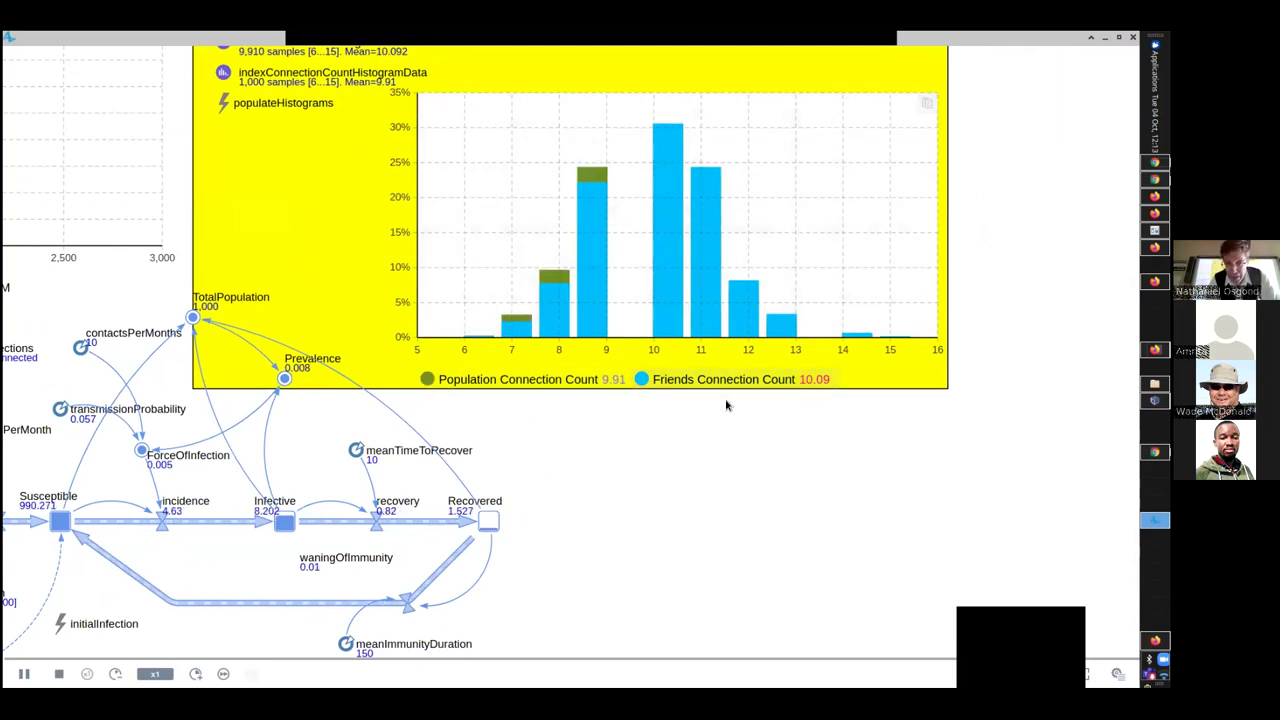
left_click_drag(670, 500, 663, 134)
left_click_drag(543, 409, 789, 206)
left_click(24, 674)
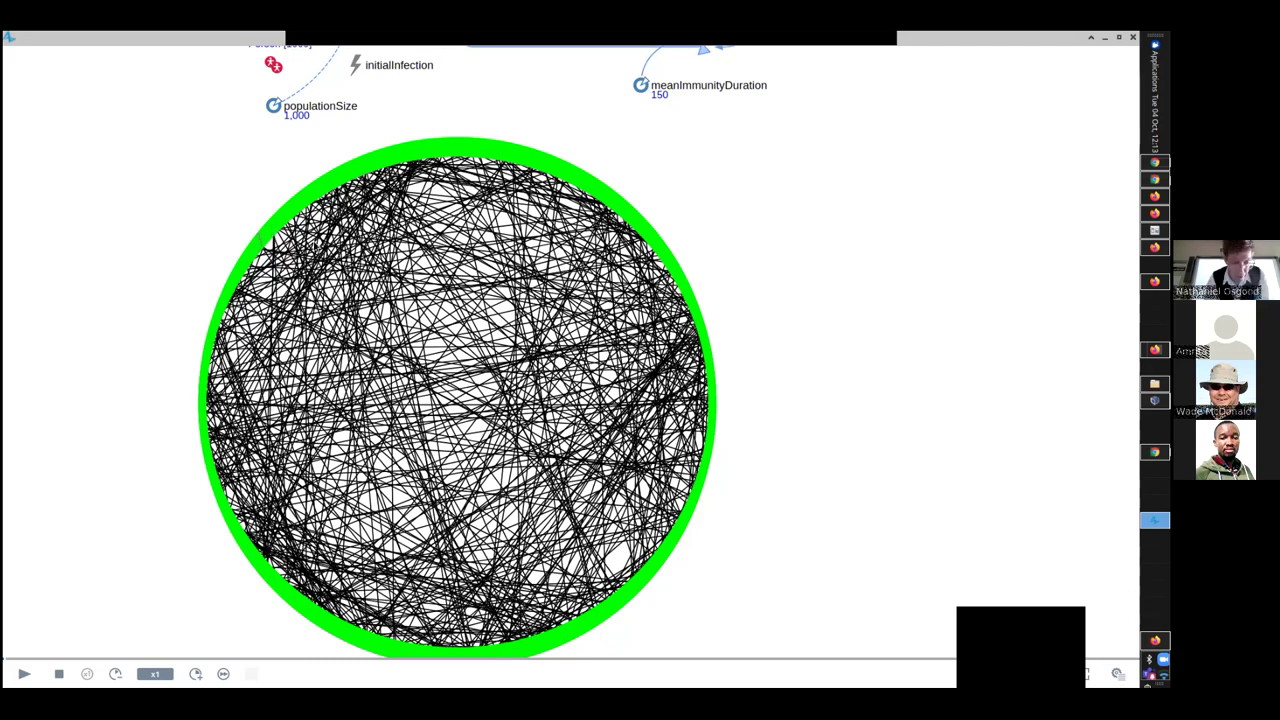
Step: Return to the model editor, examine the neighbor link fraction in Main's properties, and switch back to the simulation window
key("alt+Tab")
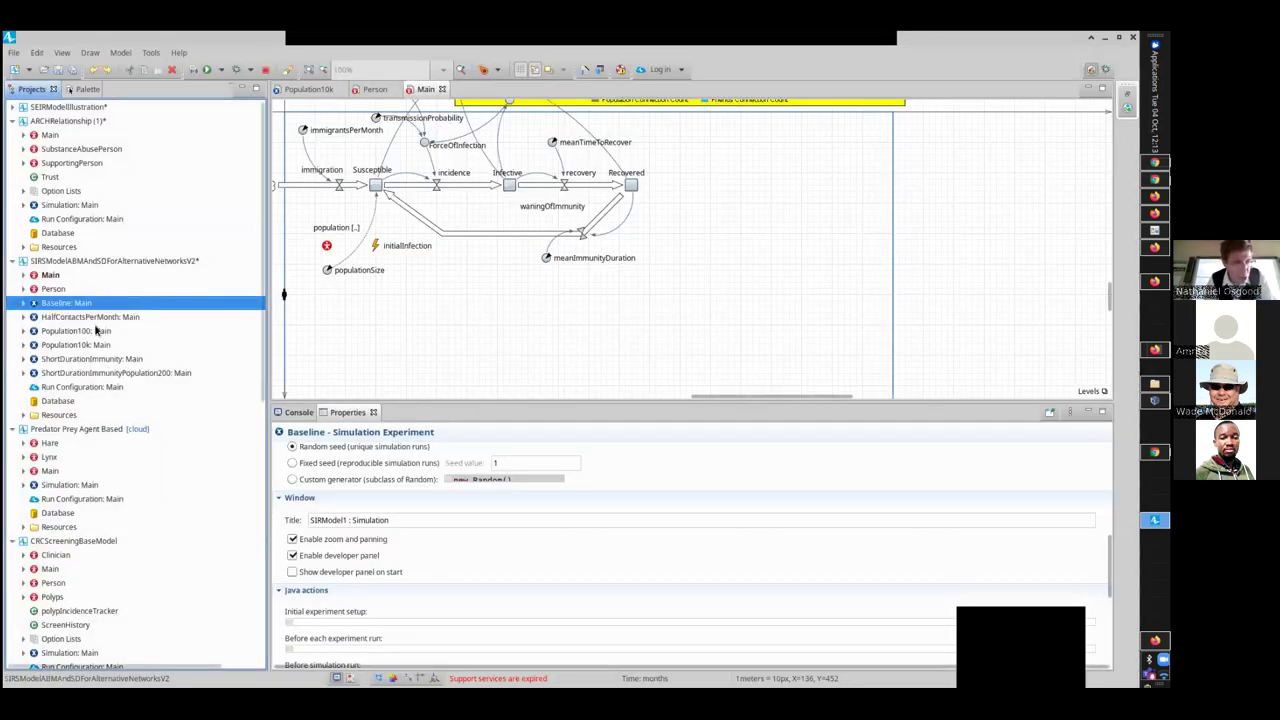
left_click(53, 276)
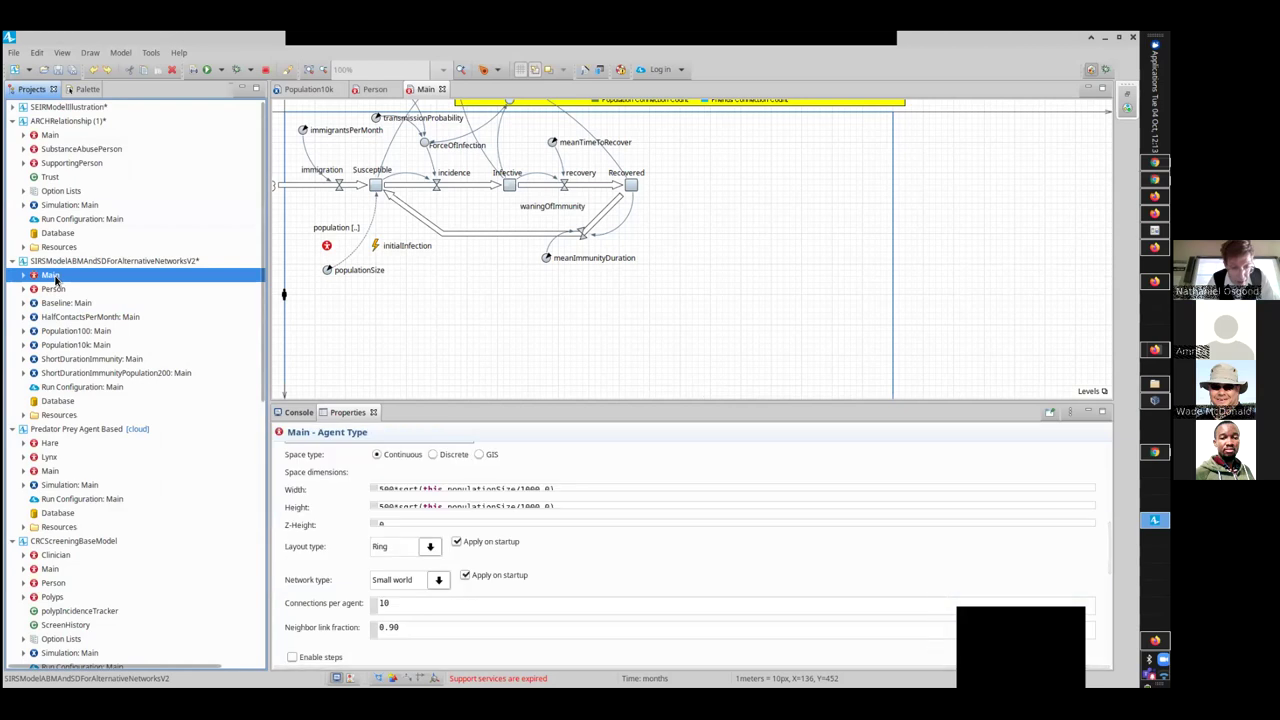
left_click_drag(419, 630, 340, 627)
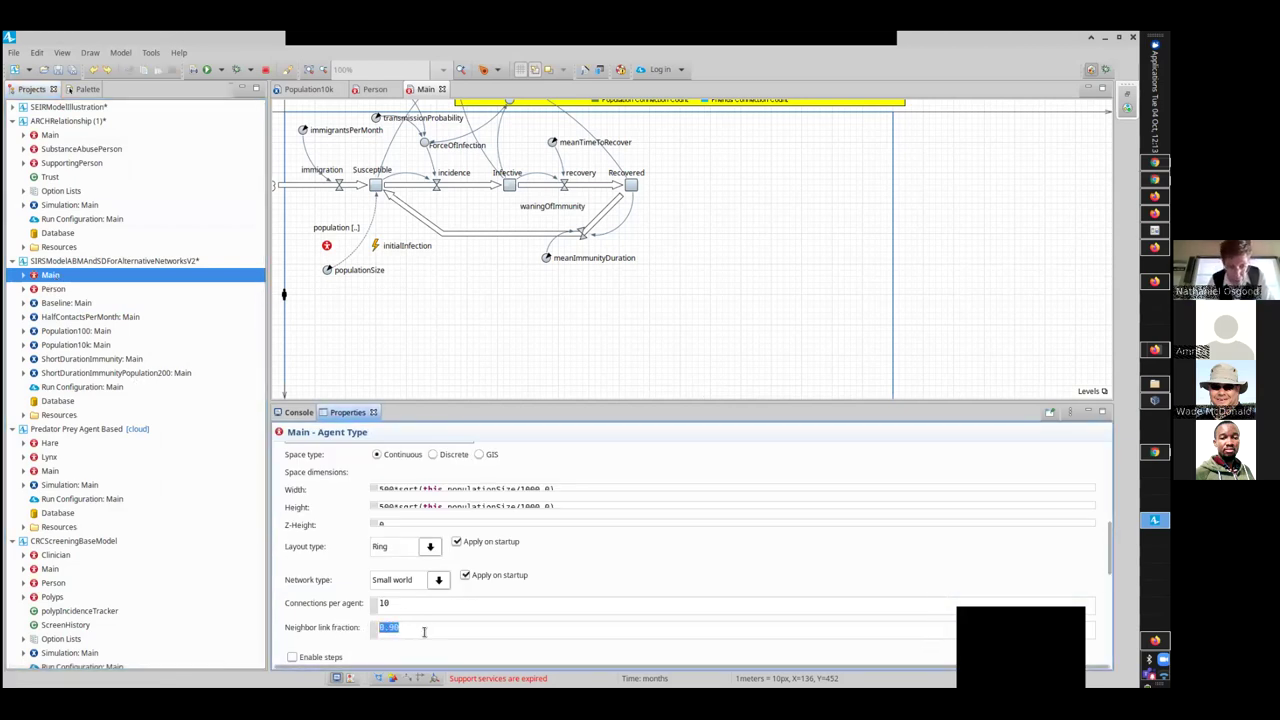
key("alt+Tab")
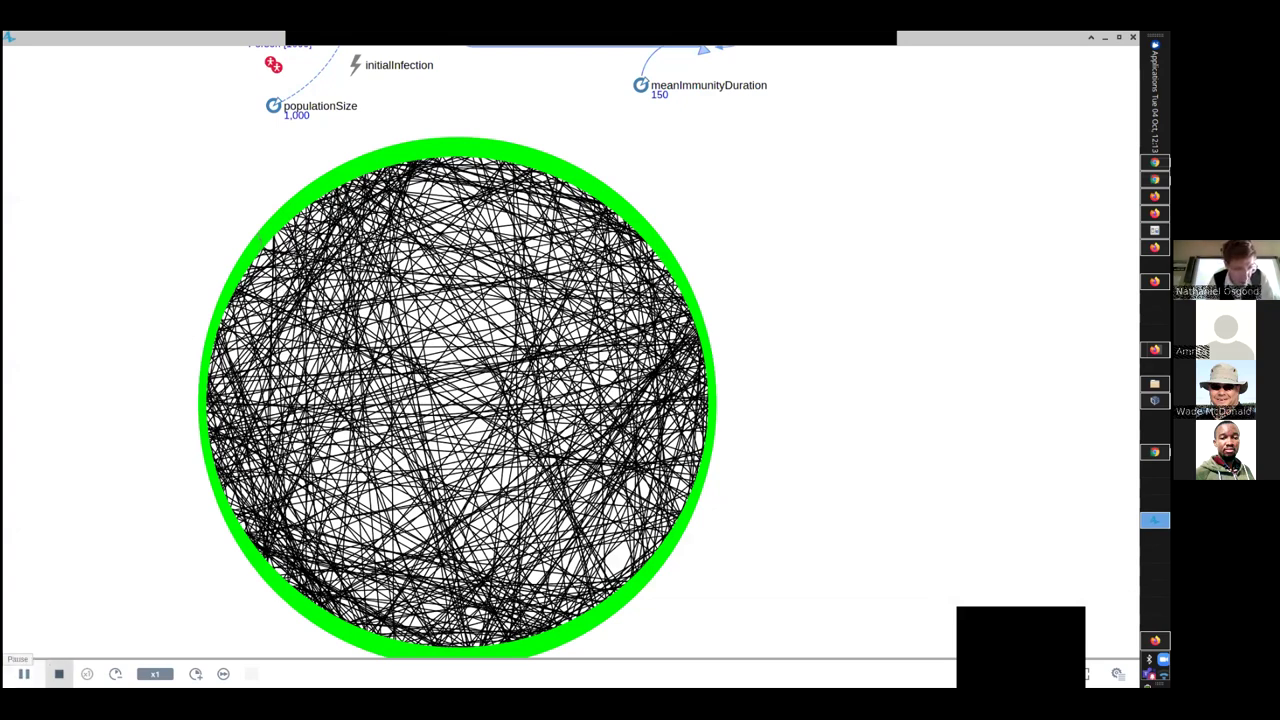
Step: Restart the Baseline simulation twice, bringing the small-world ring network into view each time
left_click(58, 673)
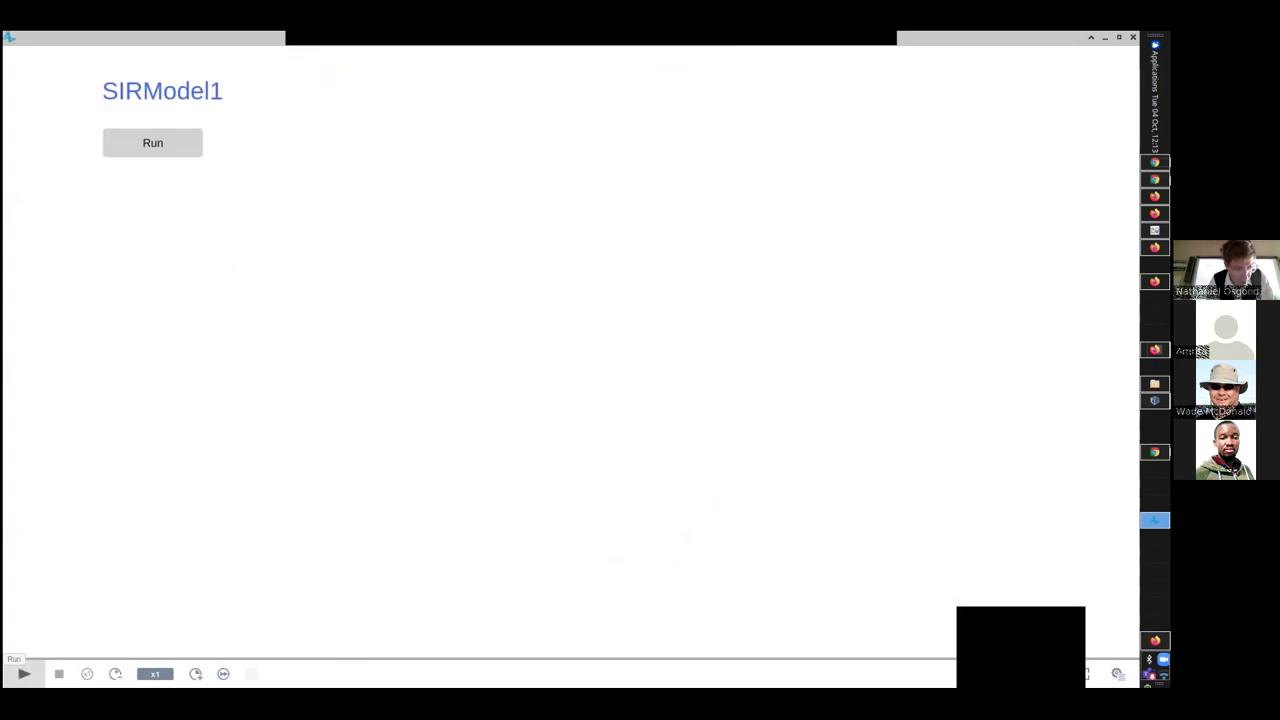
left_click(153, 147)
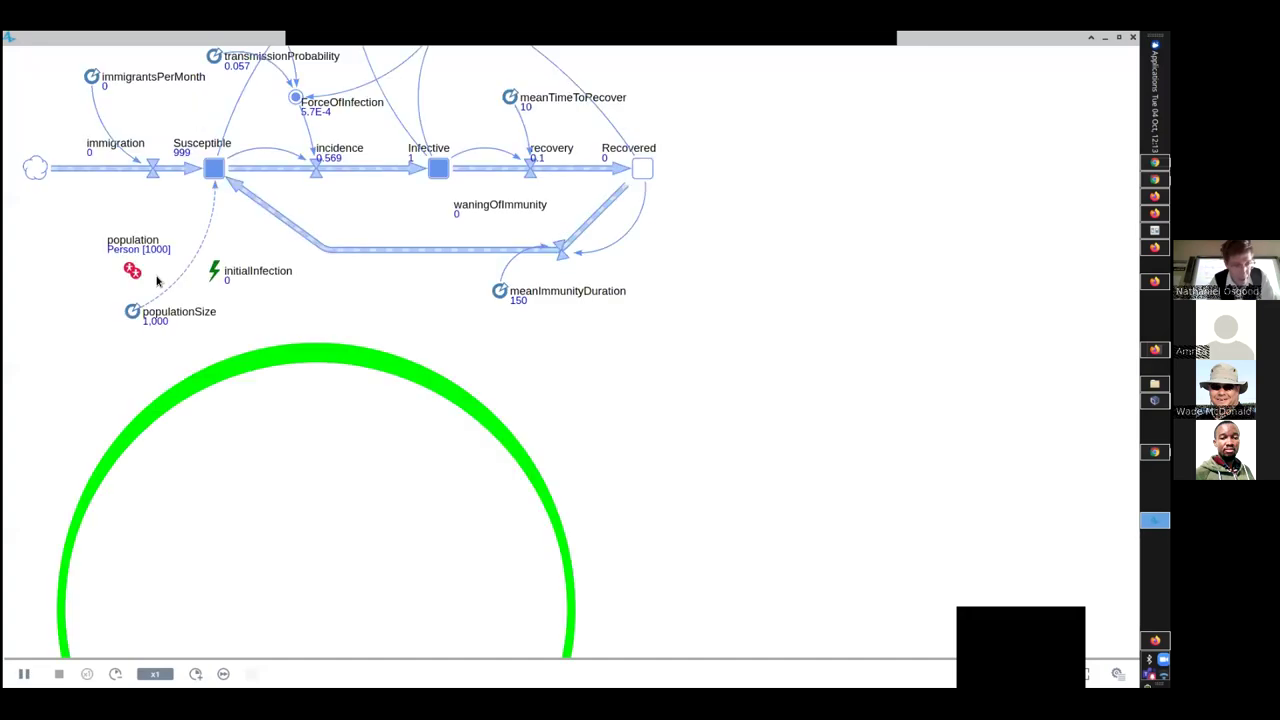
scroll(220, 352, "down", 5)
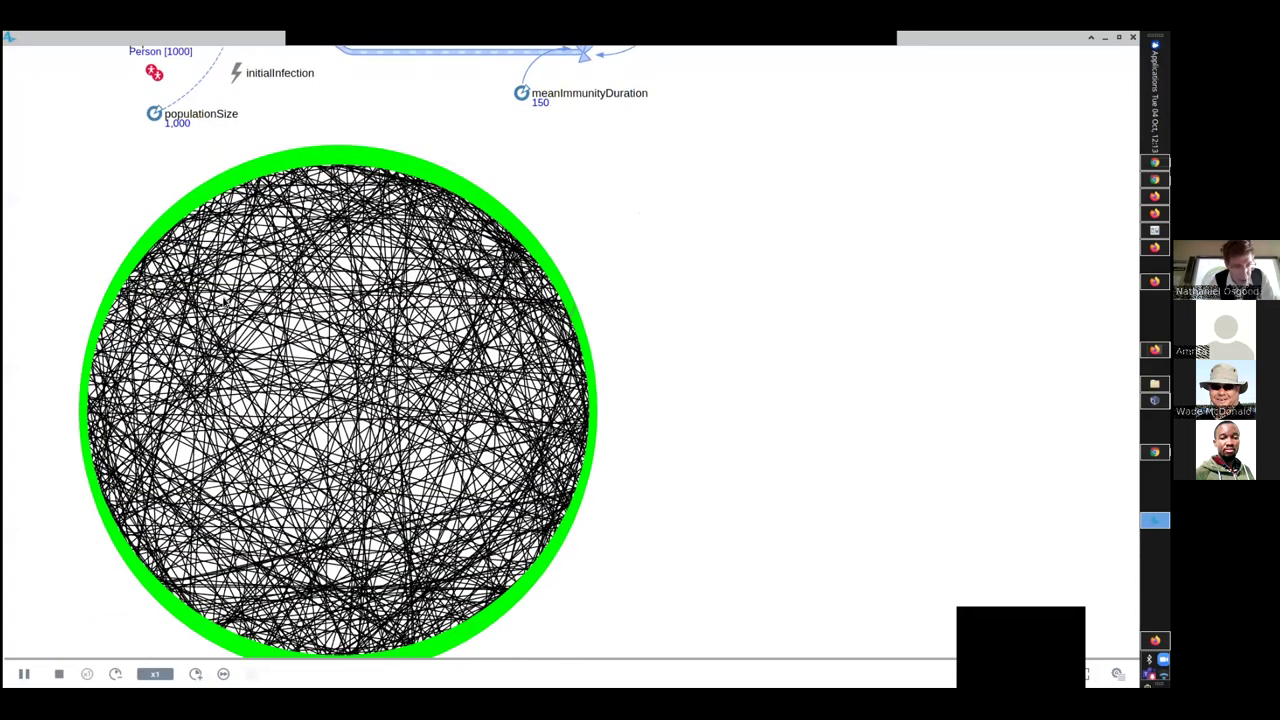
scroll(220, 315, "down", 1)
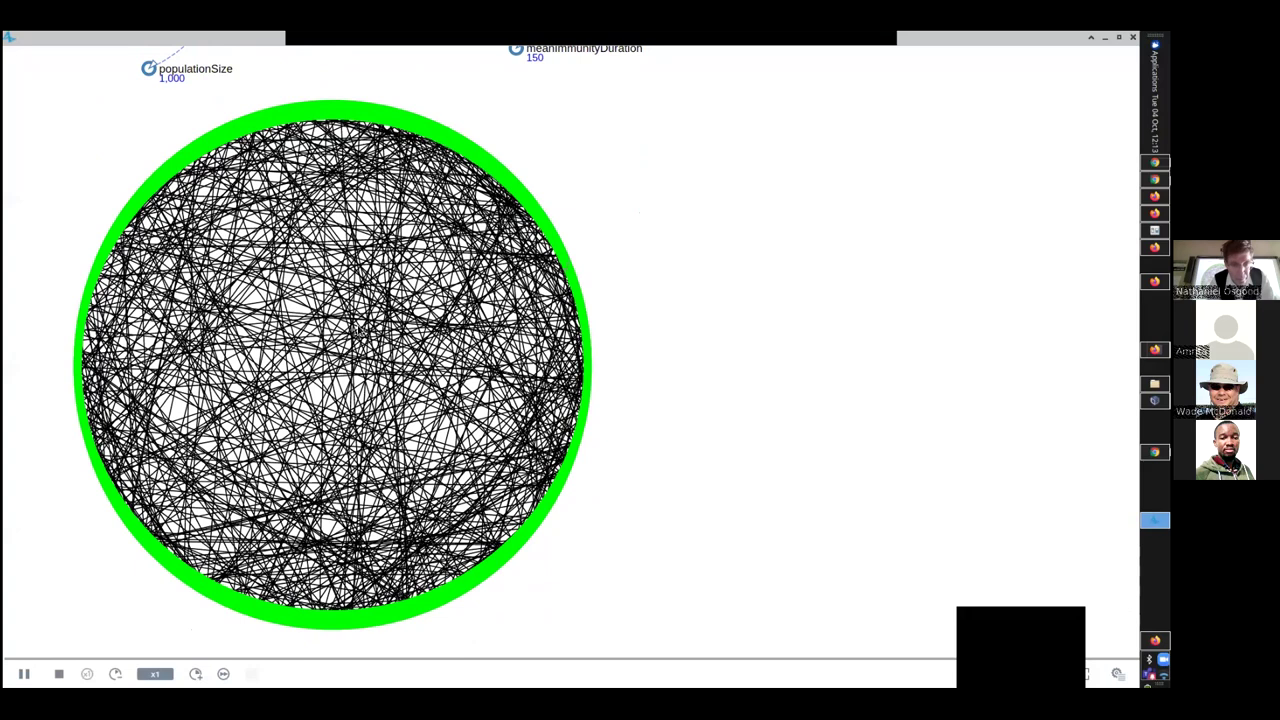
left_click(59, 673)
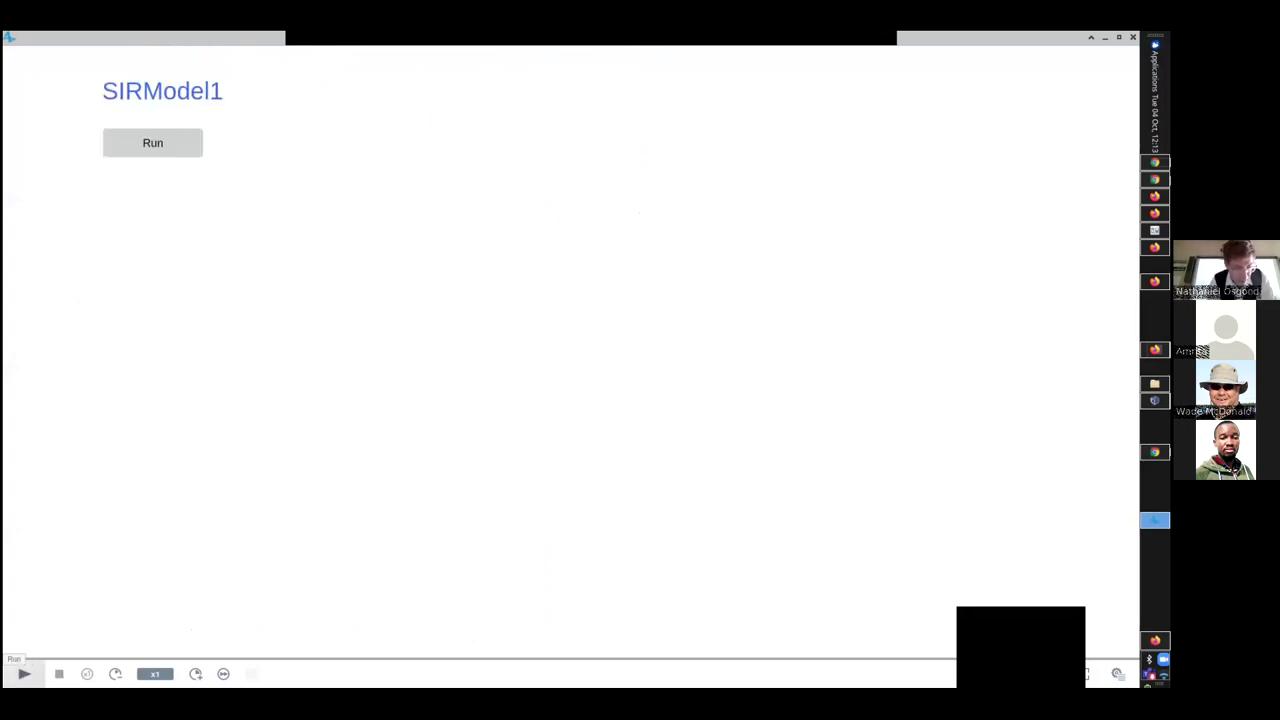
left_click(152, 143)
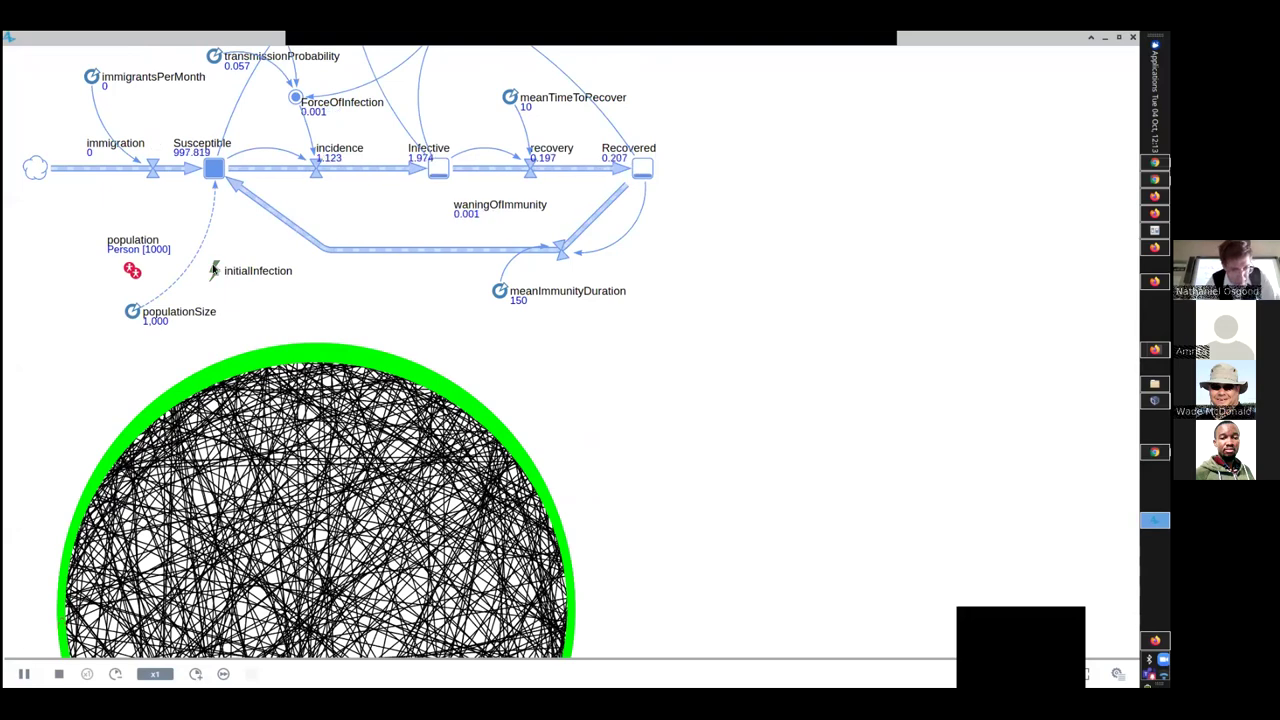
left_click_drag(228, 241, 263, 89)
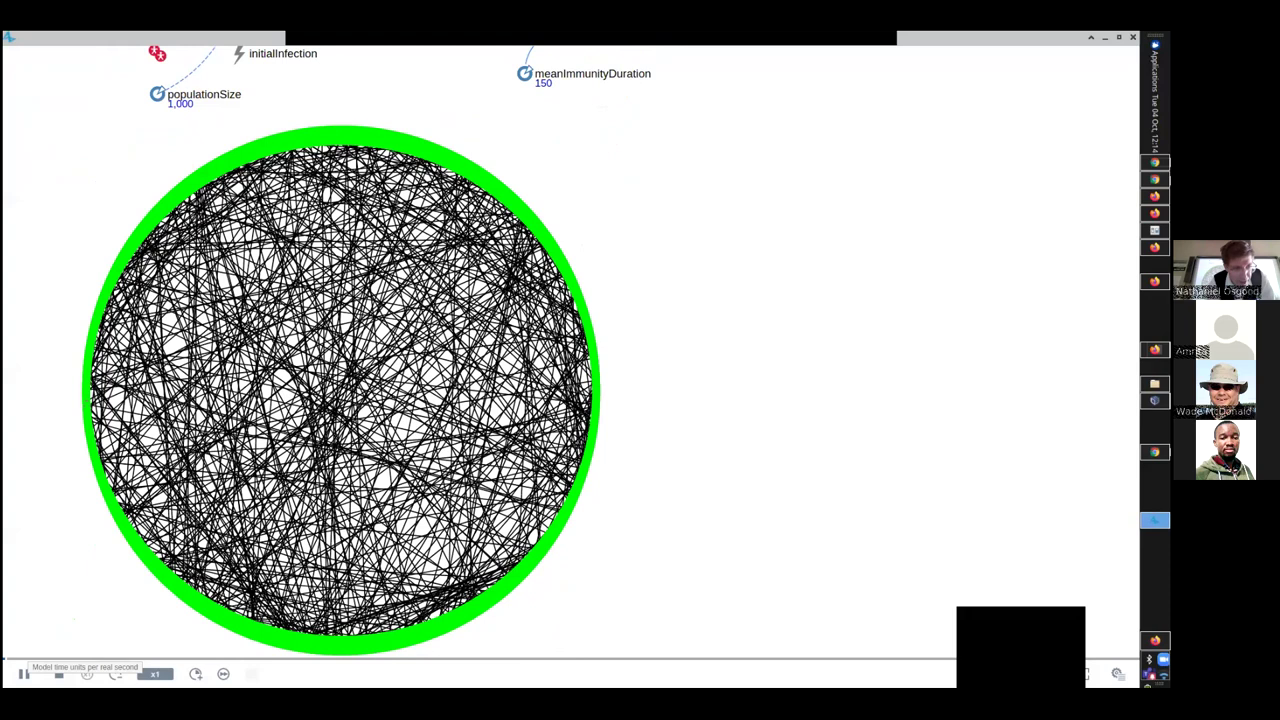
Step: Restart the Baseline simulation, show the ring network, and pause and resume the run to follow how infection spreads around it
left_click(58, 675)
left_click(24, 674)
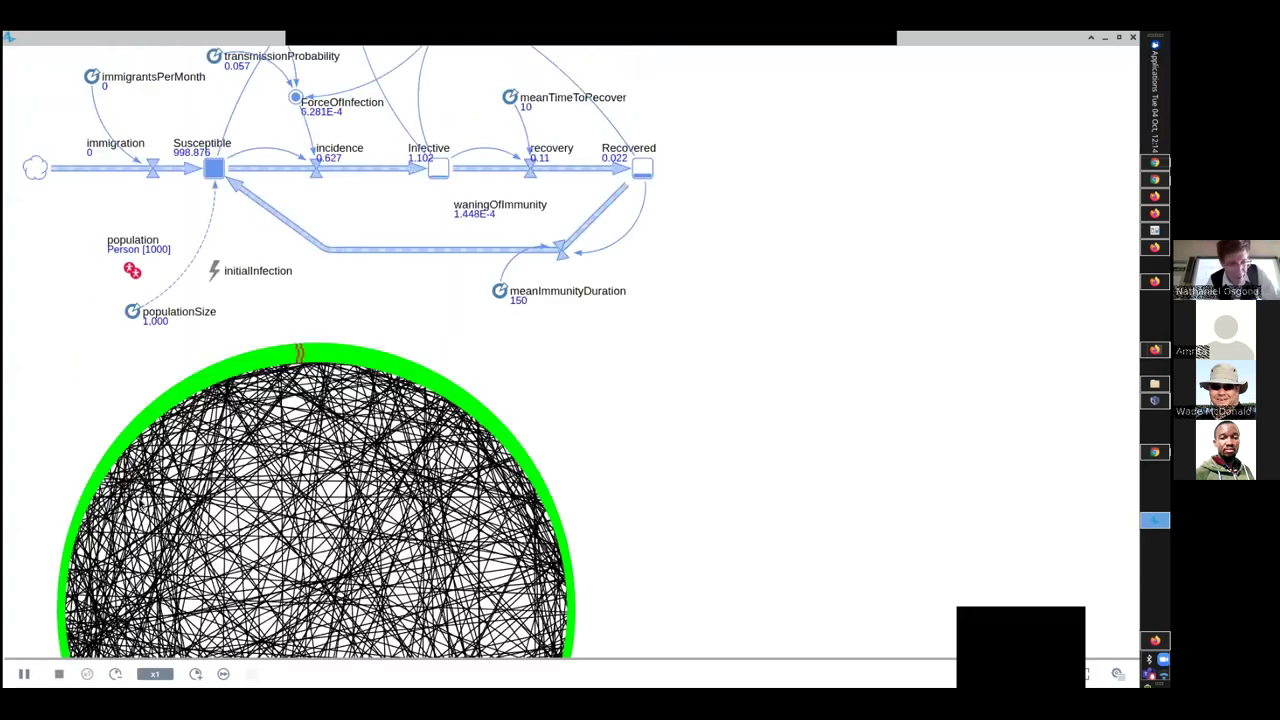
scroll(420, 277, "down", 2)
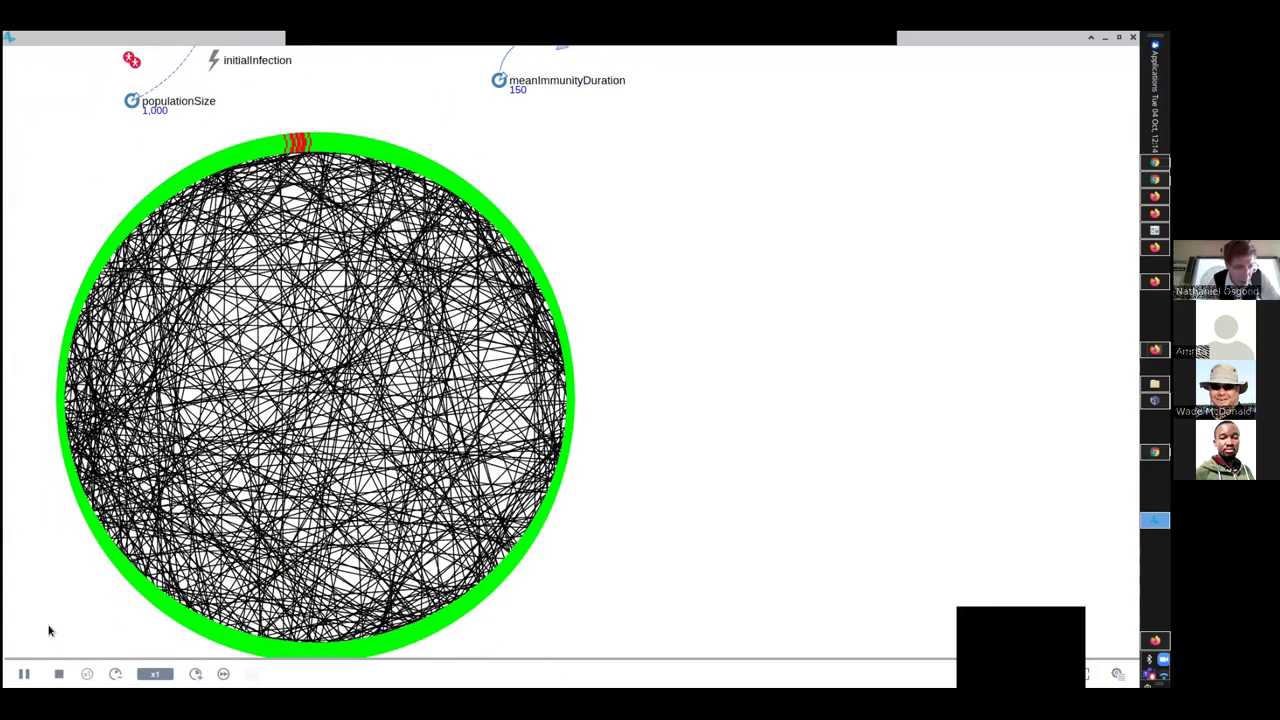
left_click(24, 674)
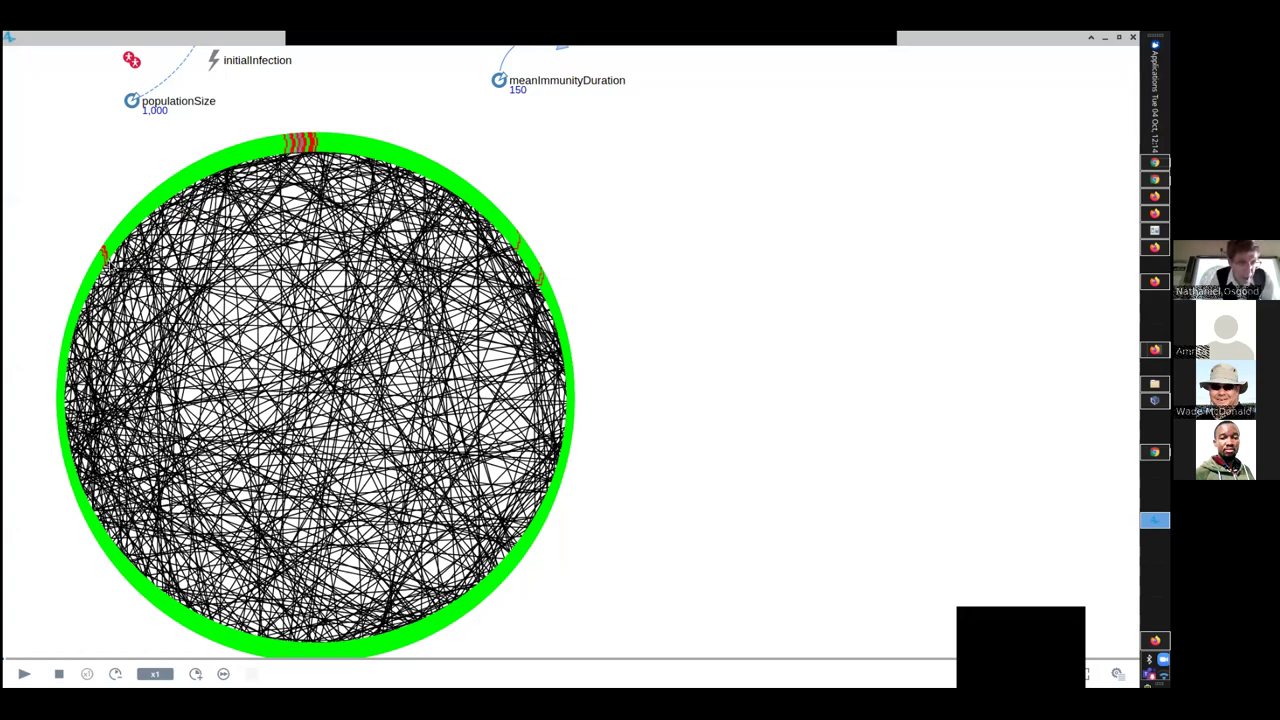
left_click(24, 674)
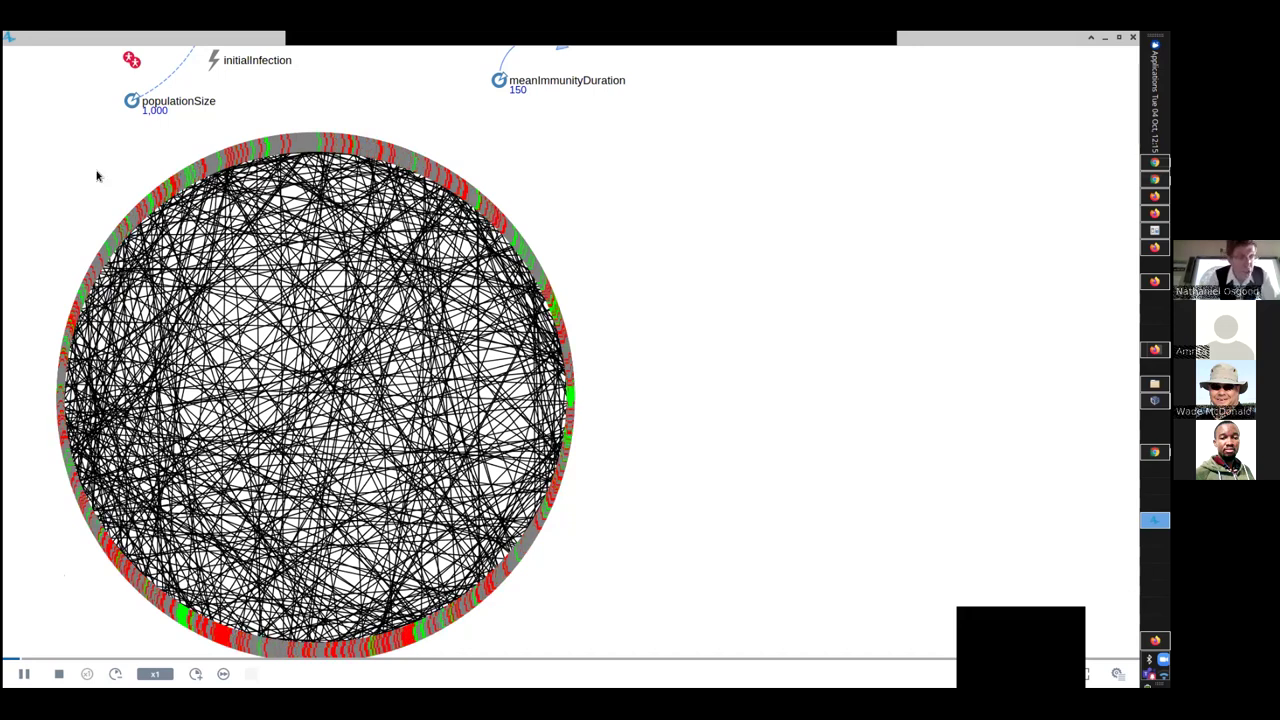
Step: Bring the population time plot and stock-and-flow diagram into view and raise the simulation speed to x100
scroll(117, 222, "up", 10)
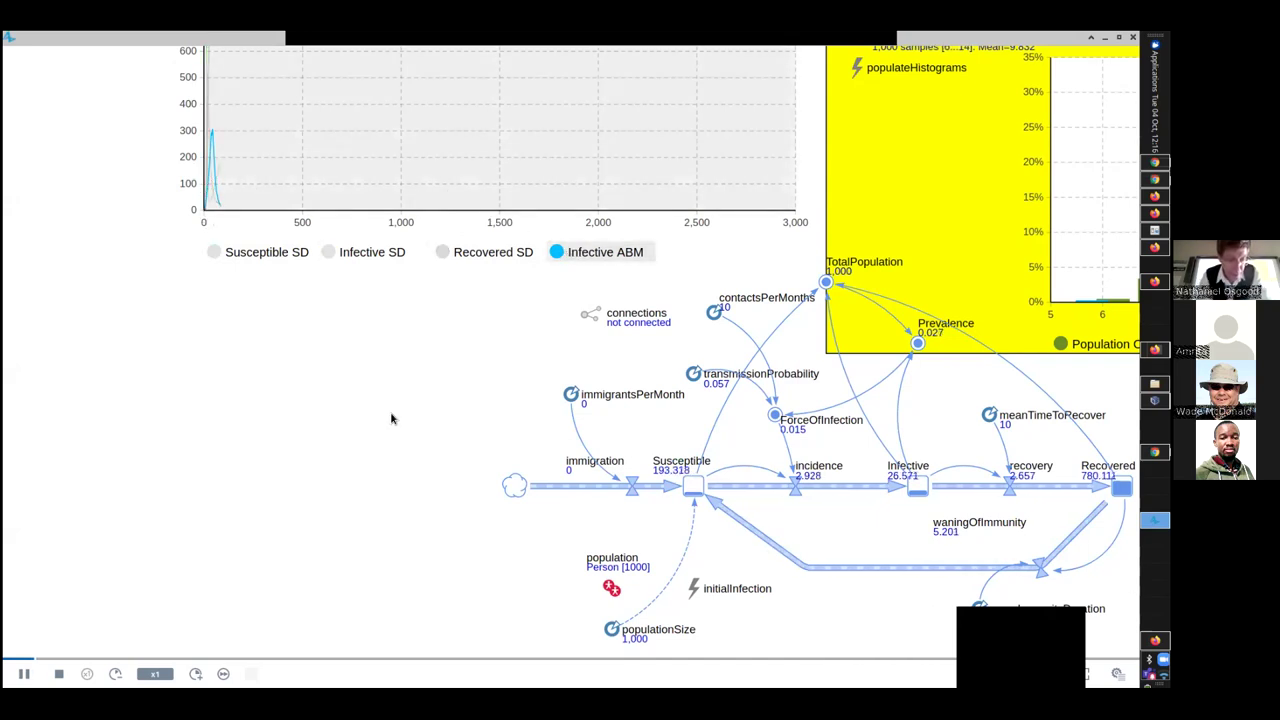
left_click(195, 673)
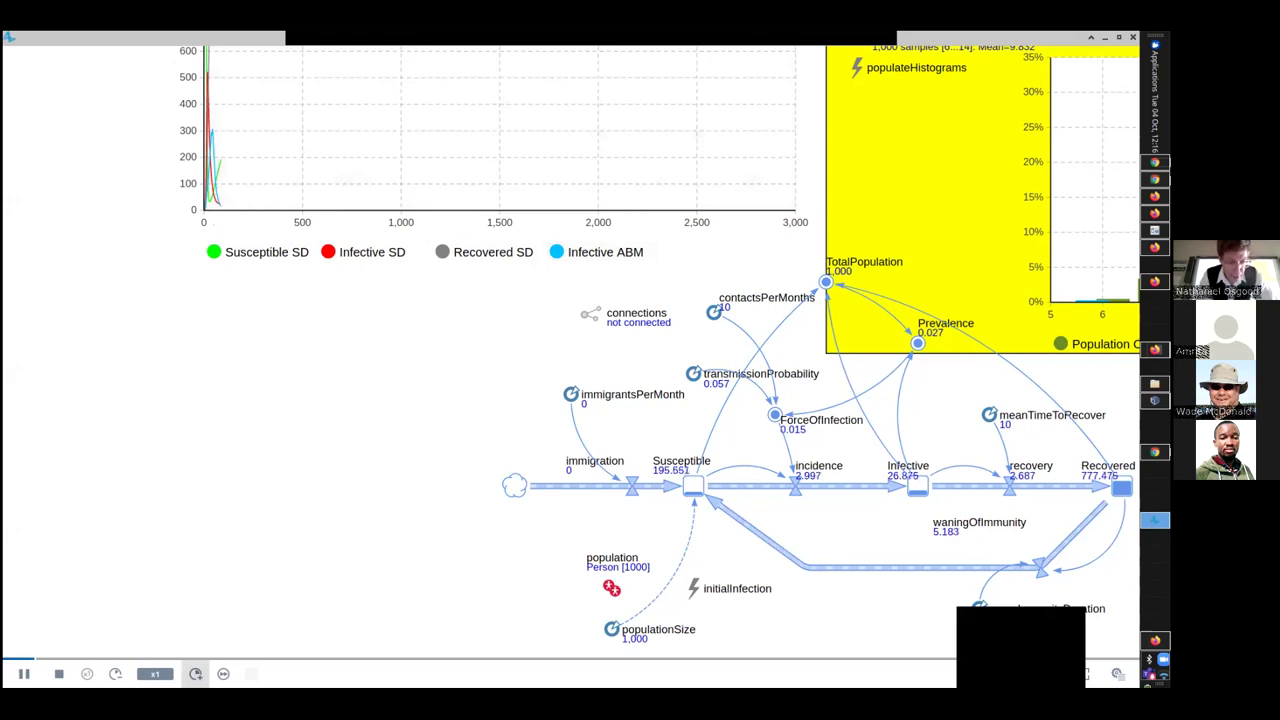
left_click(195, 673)
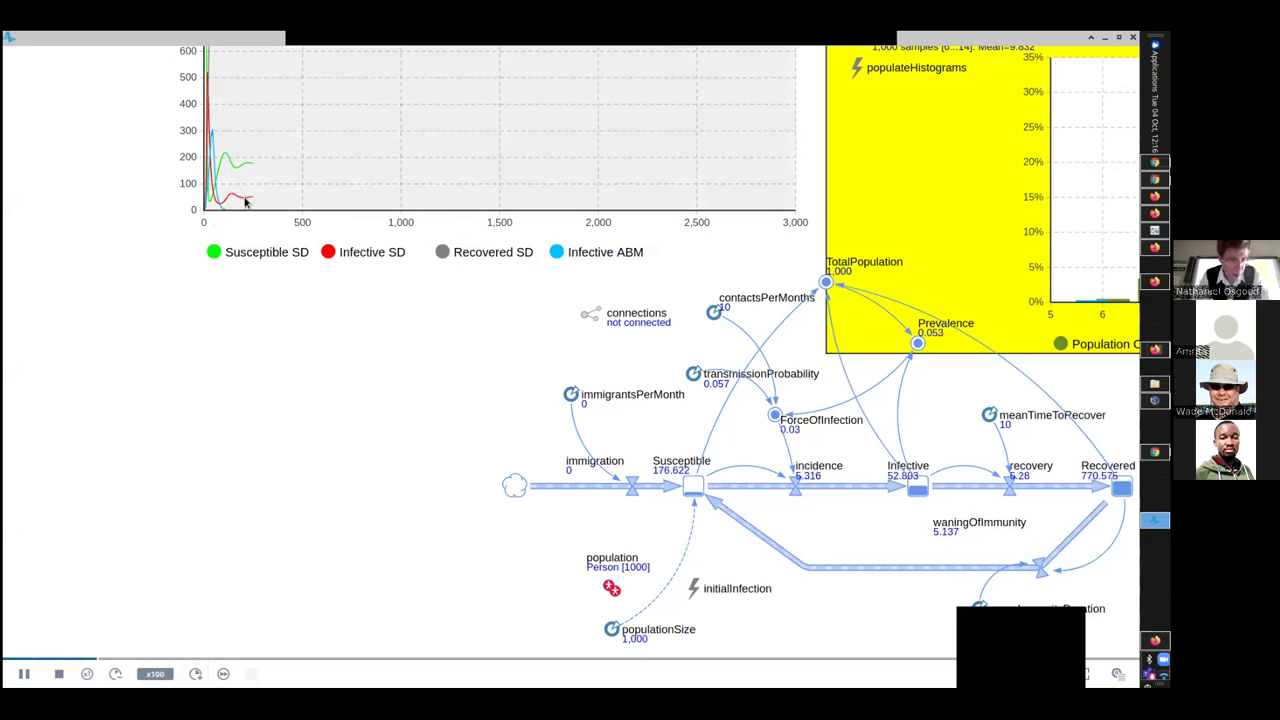
Step: Launch the Baseline experiment again from the model editor, bring its ring network into view, and raise the speed to x5
key("alt+Tab")
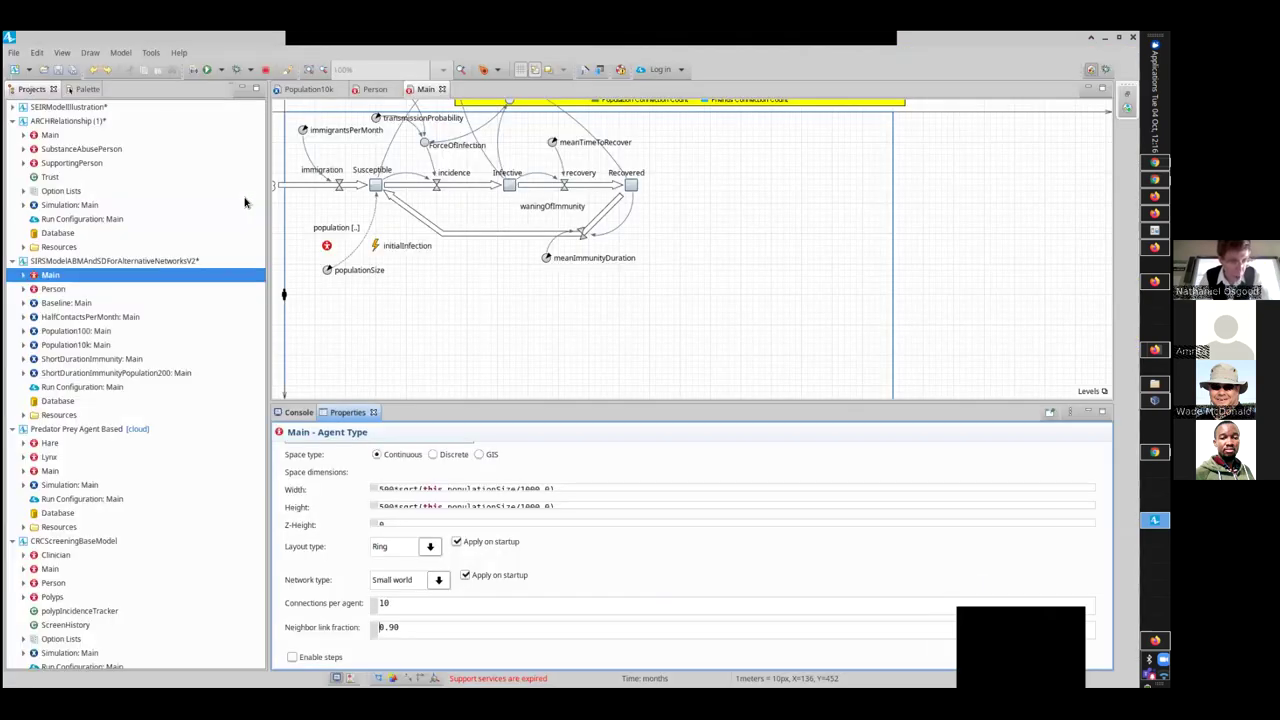
left_click(82, 302)
right_click(82, 302)
left_click(136, 485)
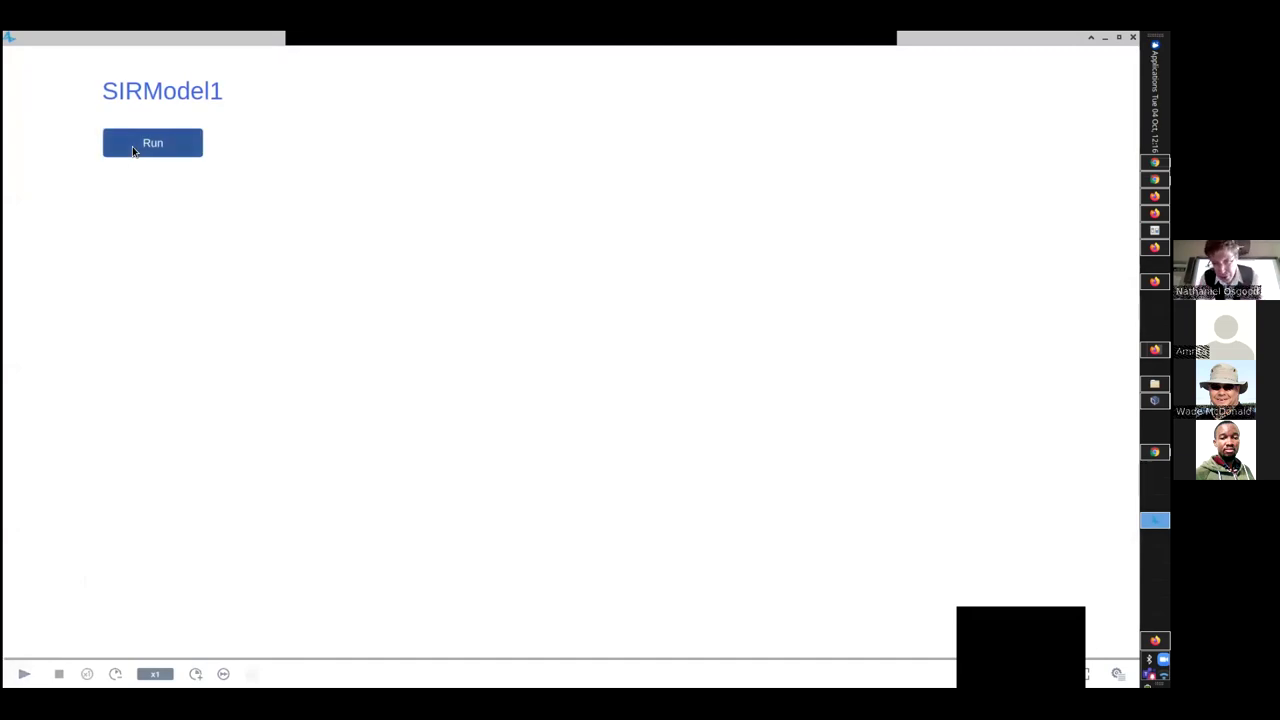
left_click(132, 148)
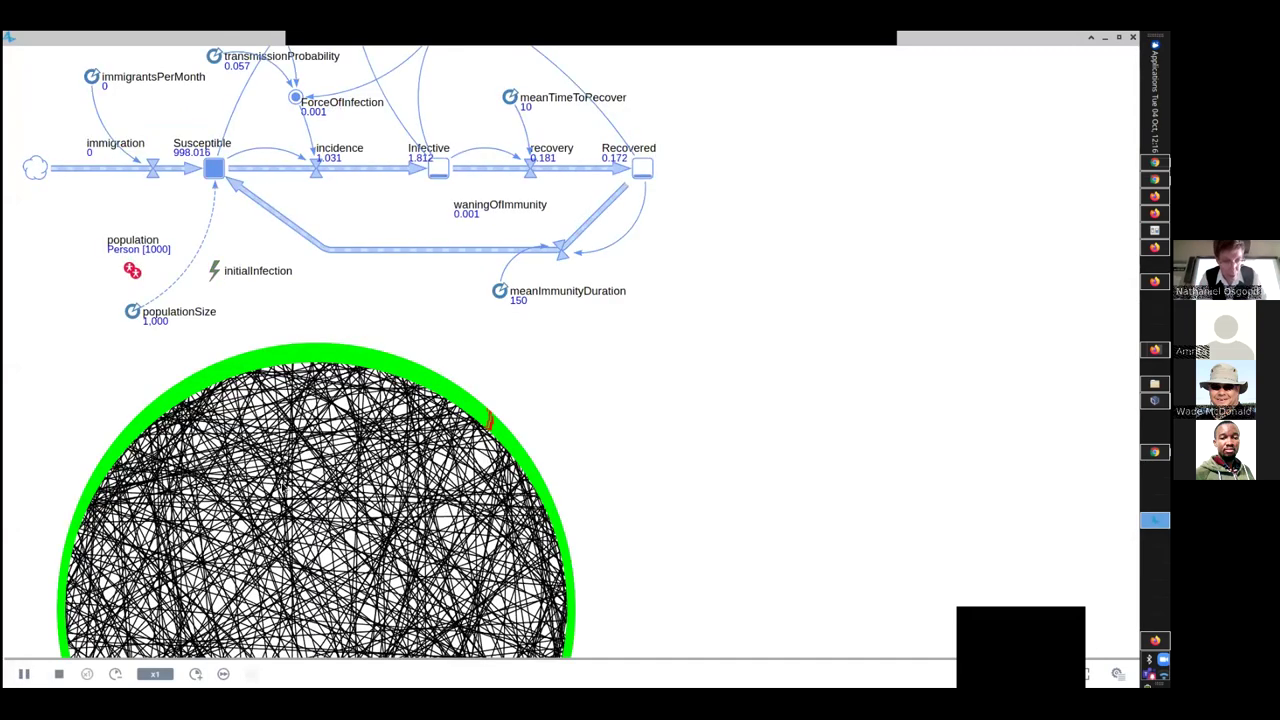
scroll(329, 317, "down", 4)
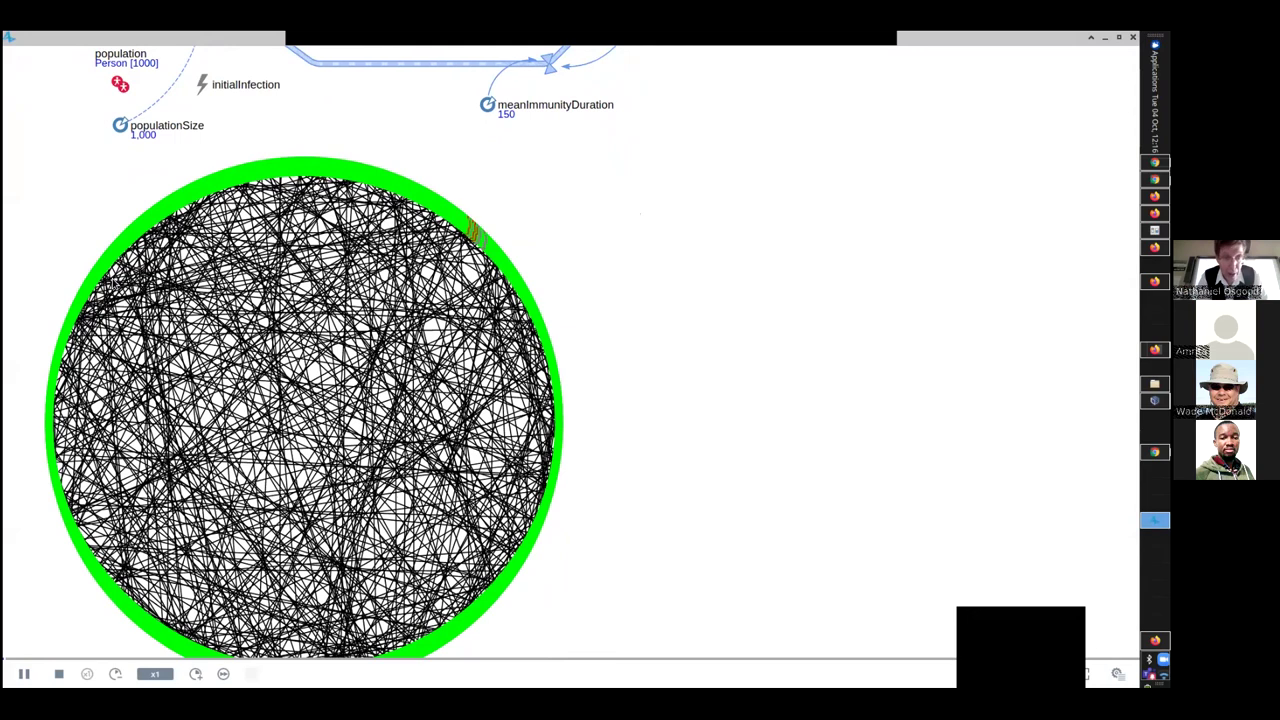
left_click(196, 674)
left_click(196, 674)
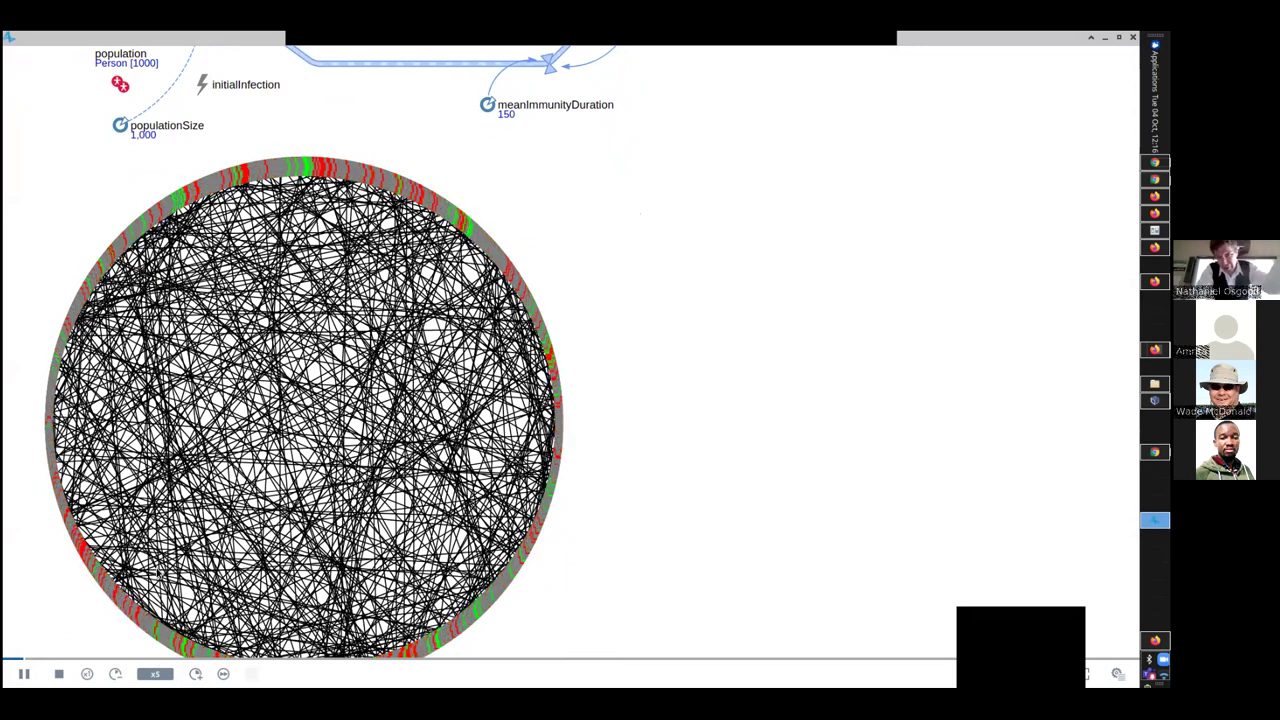
Step: Examine the Infective SD and Infective ABM curves on the time plot and return to the model editor
left_click_drag(29, 151, 497, 678)
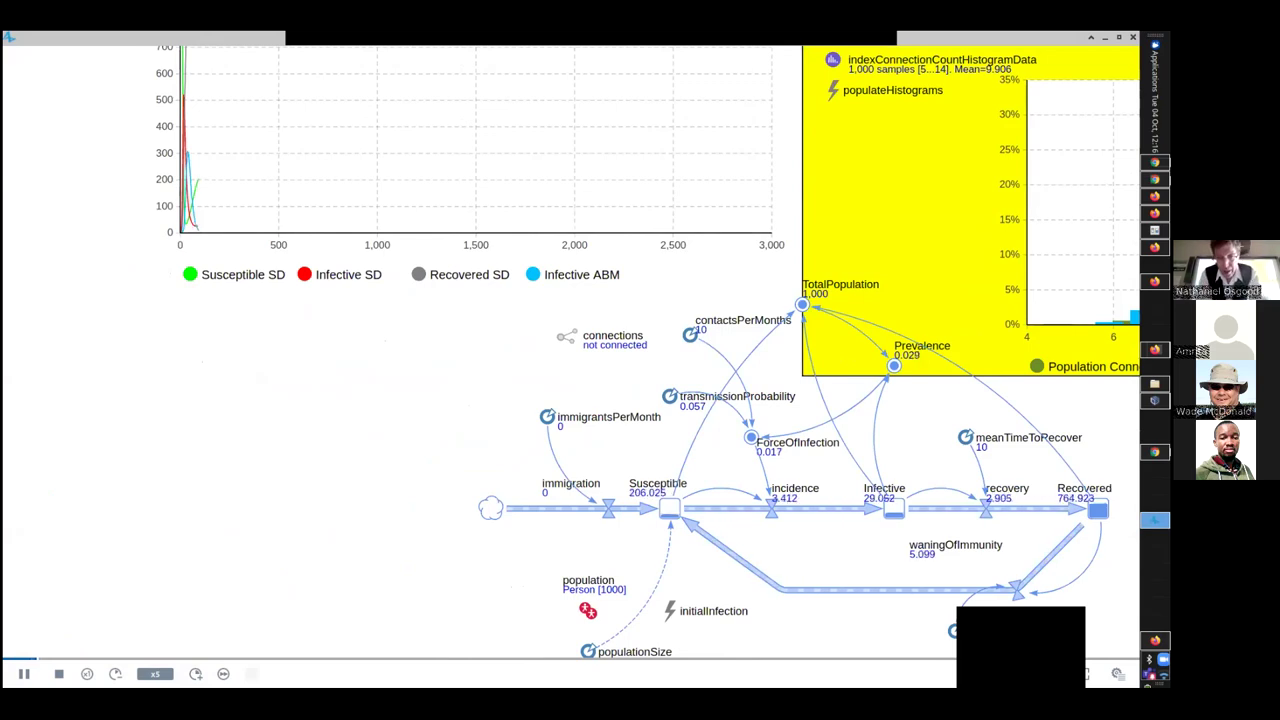
mouse_move(546, 282)
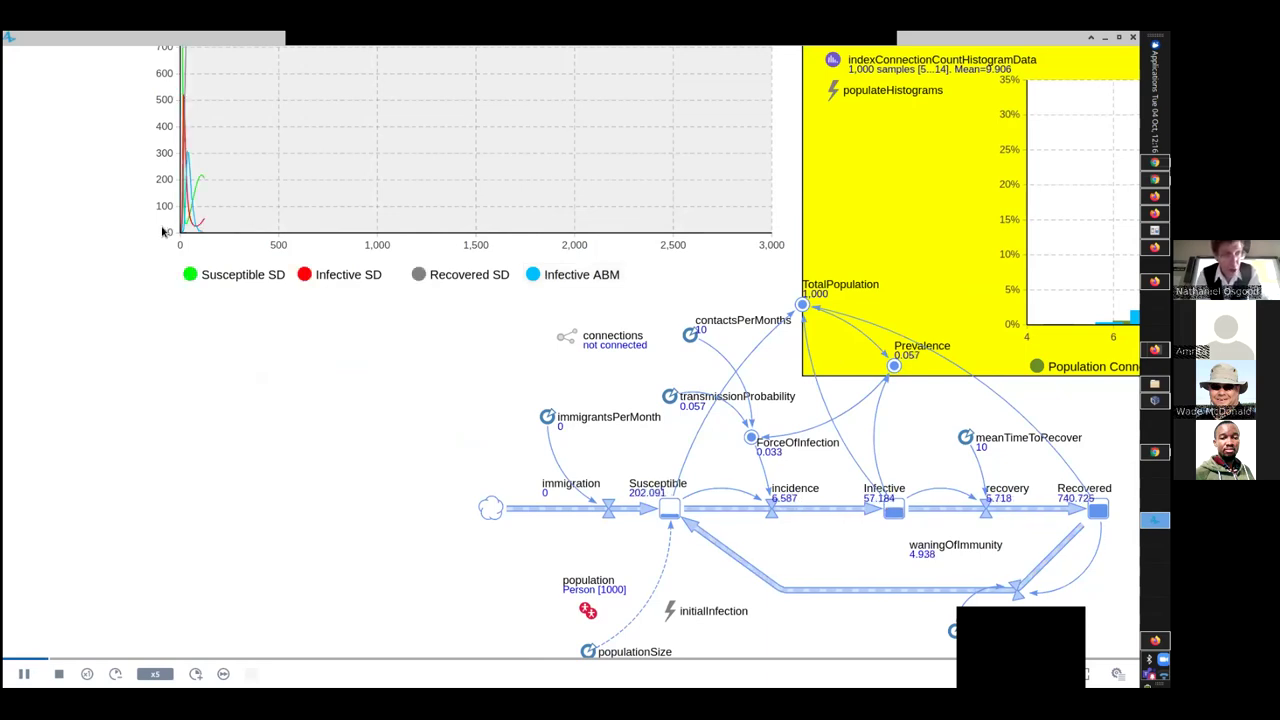
key("alt+Tab")
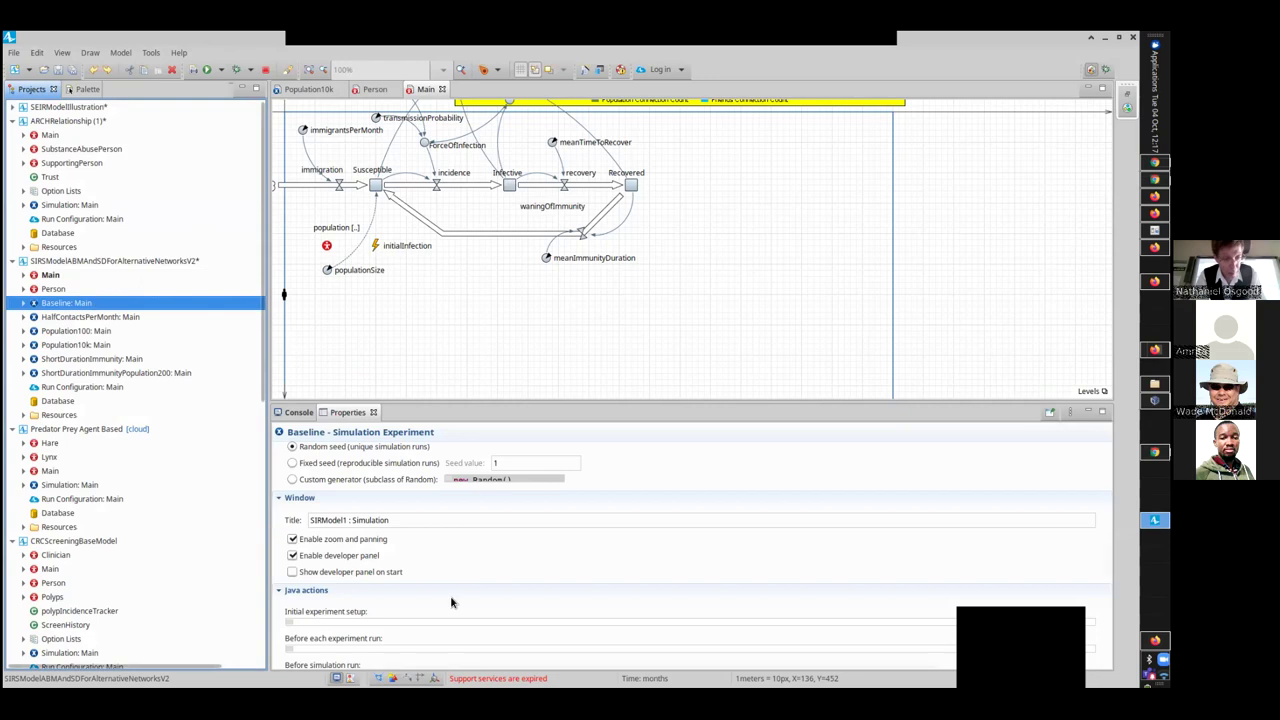
Step: Set the neighbor link fraction of the Main agent's small world network to 0.95
scroll(1045, 554, "down", 5)
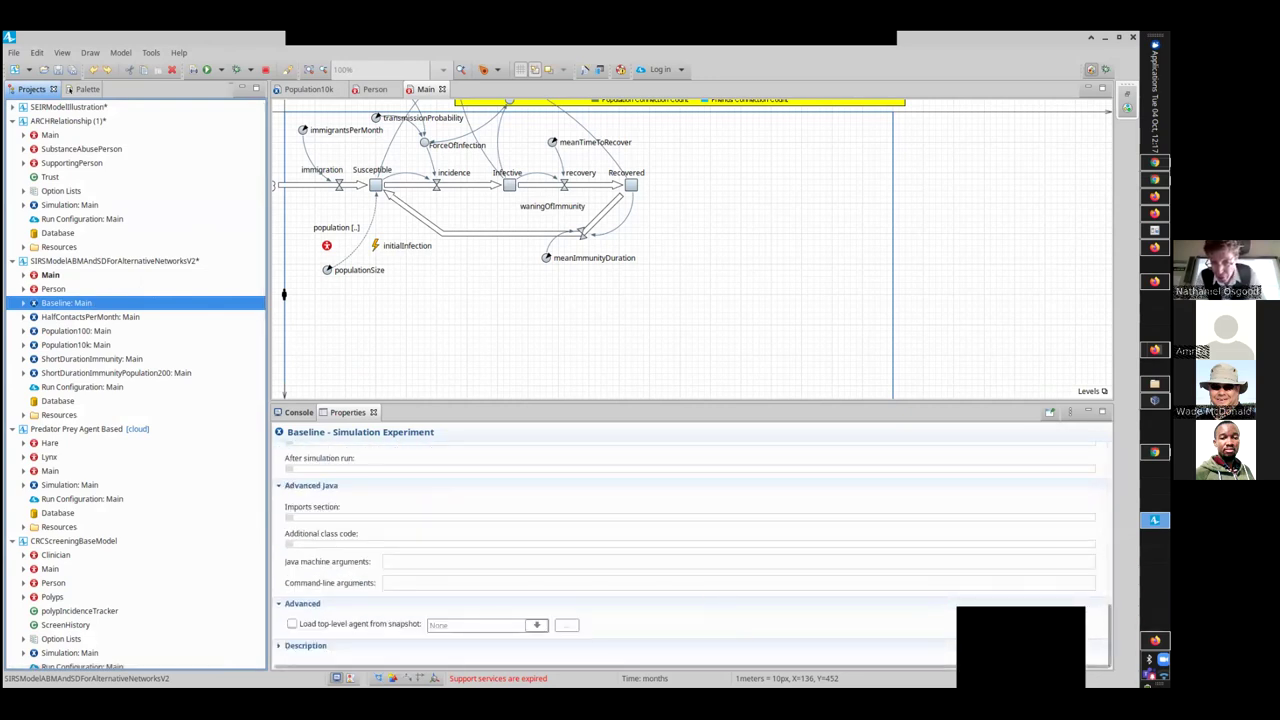
scroll(692, 555, "up", 5)
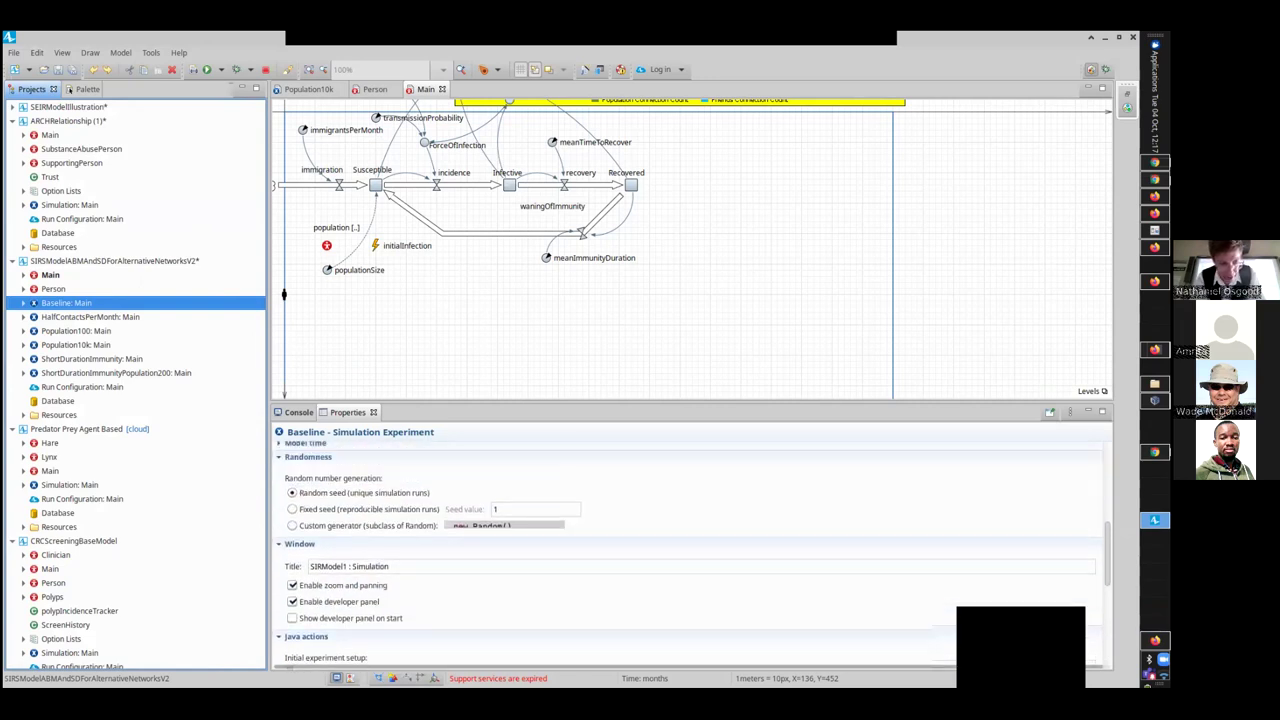
left_click(42, 289)
left_click(45, 275)
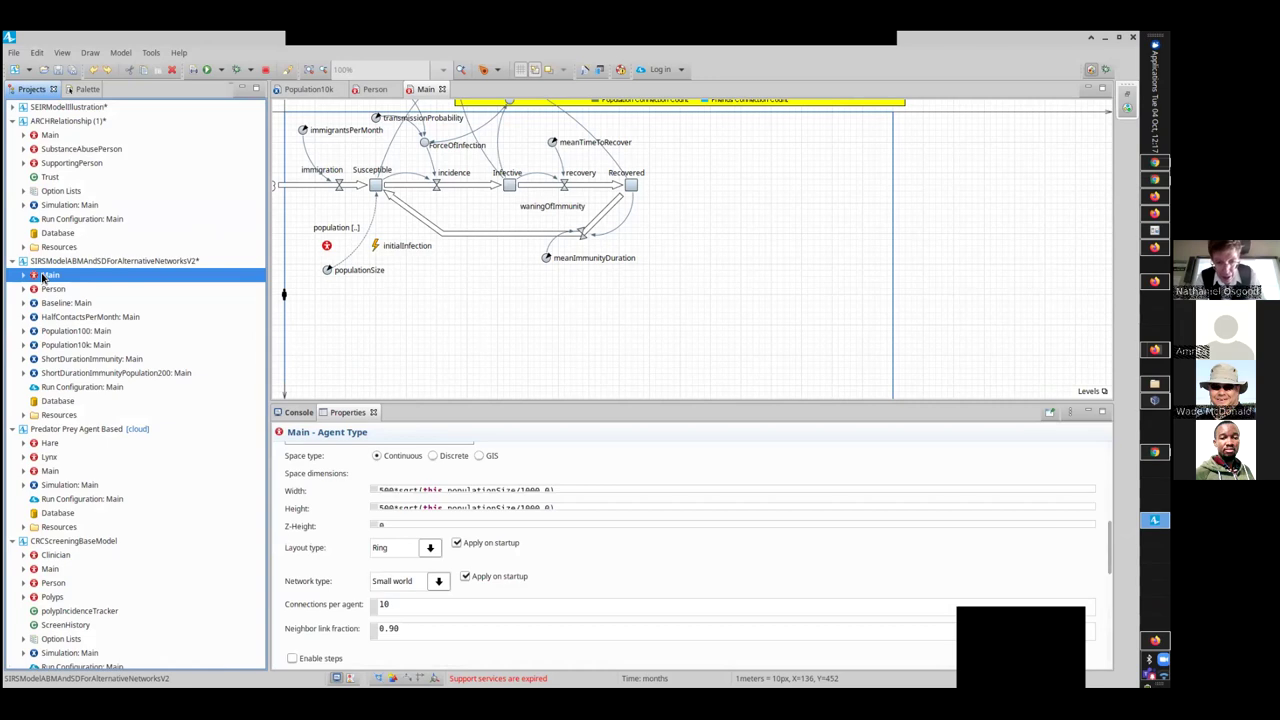
left_click(399, 629)
key("BackSpace")
type("5")
key("BackSpace")
type("8")
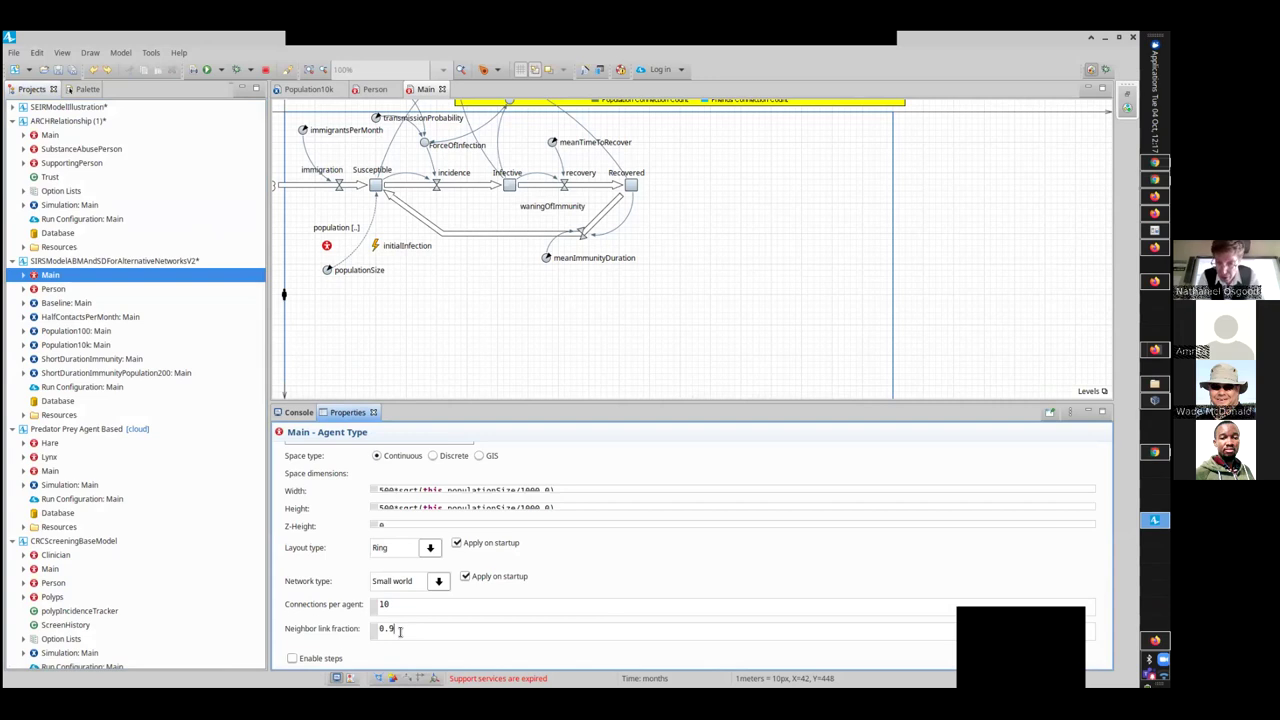
type("s")
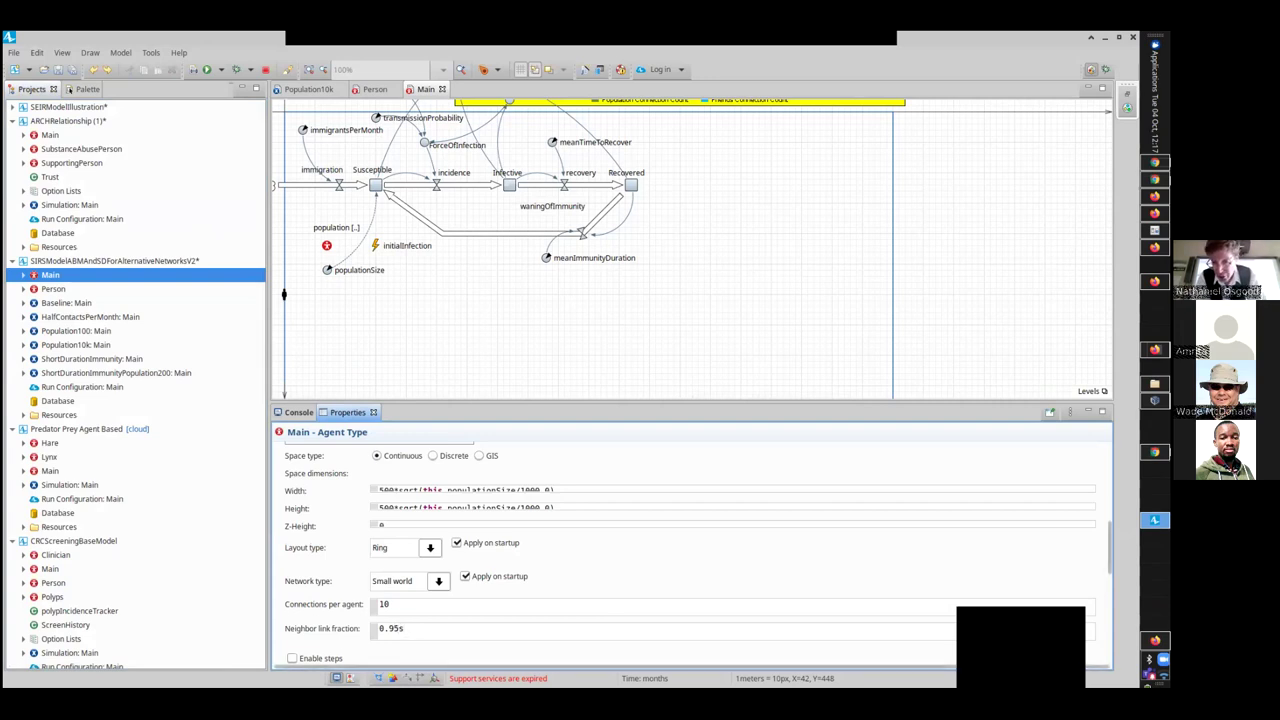
Step: Switch to the lecture slides to show the Small World slide
key("alt+Tab")
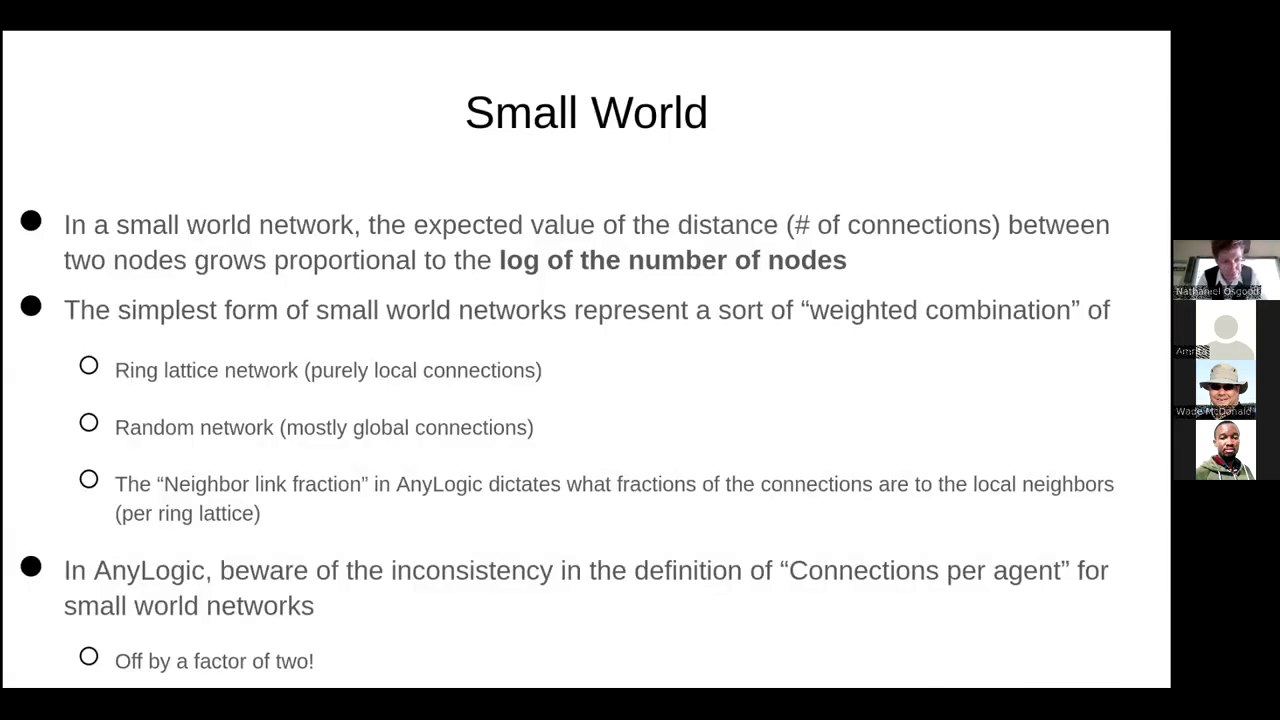